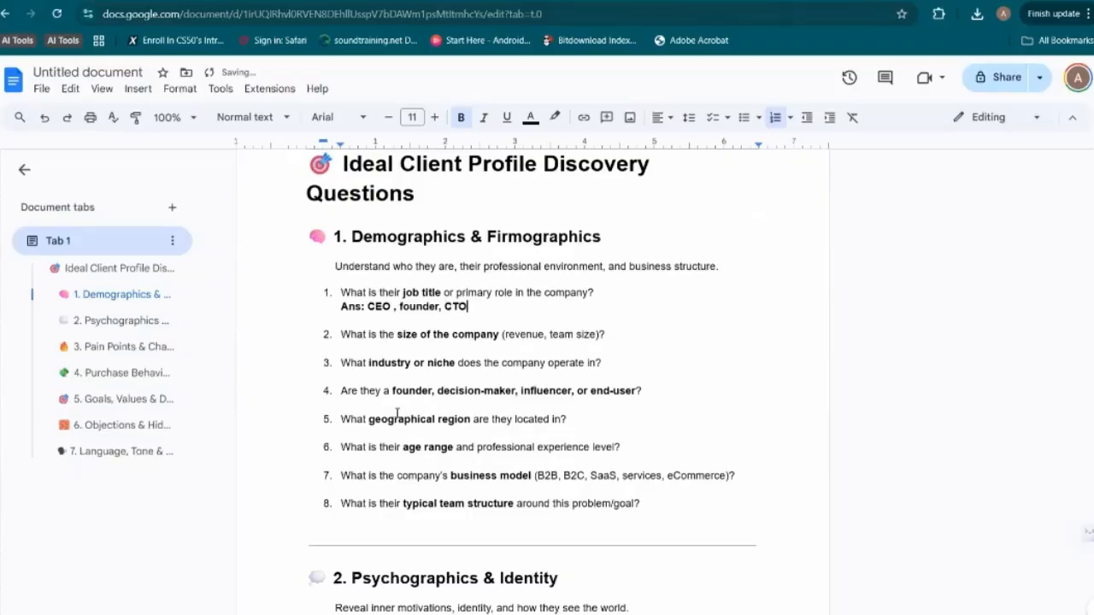
Answer the company size question on a new line beneath it with bold text "Ans; under 10 employees"
{"action": "key", "text": "Right"}
{"action": "key", "text": "End"}
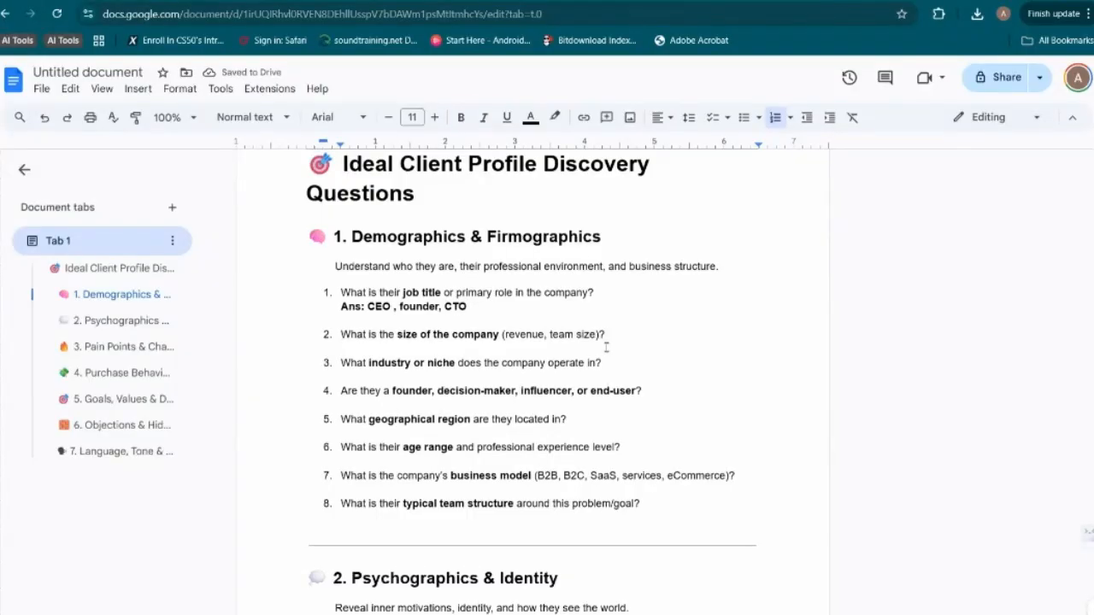
{"action": "key", "text": "shift+Return"}
{"action": "key", "text": "Up"}
{"action": "key", "text": "Up"}
{"action": "key", "text": "Up"}
{"action": "key", "text": "Down"}
{"action": "key", "text": "Down"}
{"action": "type", "text": "Ans"}
{"action": "key", "text": "BackSpace"}
{"action": "key", "text": "BackSpace"}
{"action": "key", "text": "BackSpace"}
{"action": "key", "text": "ctrl+b"}
{"action": "type", "text": "Ans; under 10 employees"}
Answer the industry or niche question on a new line with bold text "Ans; Pool Building"
{"action": "left_click", "coordinate": [604, 376]}
{"action": "key", "text": "shift+Return"}
{"action": "type", "text": "Industry"}
{"action": "key", "text": "BackSpace"}
{"action": "key", "text": "BackSpace"}
{"action": "key", "text": "BackSpace"}
{"action": "key", "text": "BackSpace"}
{"action": "key", "text": "BackSpace"}
{"action": "key", "text": "BackSpace"}
{"action": "key", "text": "BackSpace"}
{"action": "key", "text": "BackSpace"}
{"action": "type", "text": "ans; Pool Building"}
Add the answer "Ans: Yes" on a new line beneath the founder, decision-maker, influencer or end-user question
{"action": "left_click", "coordinate": [666, 418]}
{"action": "key", "text": "shift+Return"}
{"action": "type", "text": "Ans: Yes"}
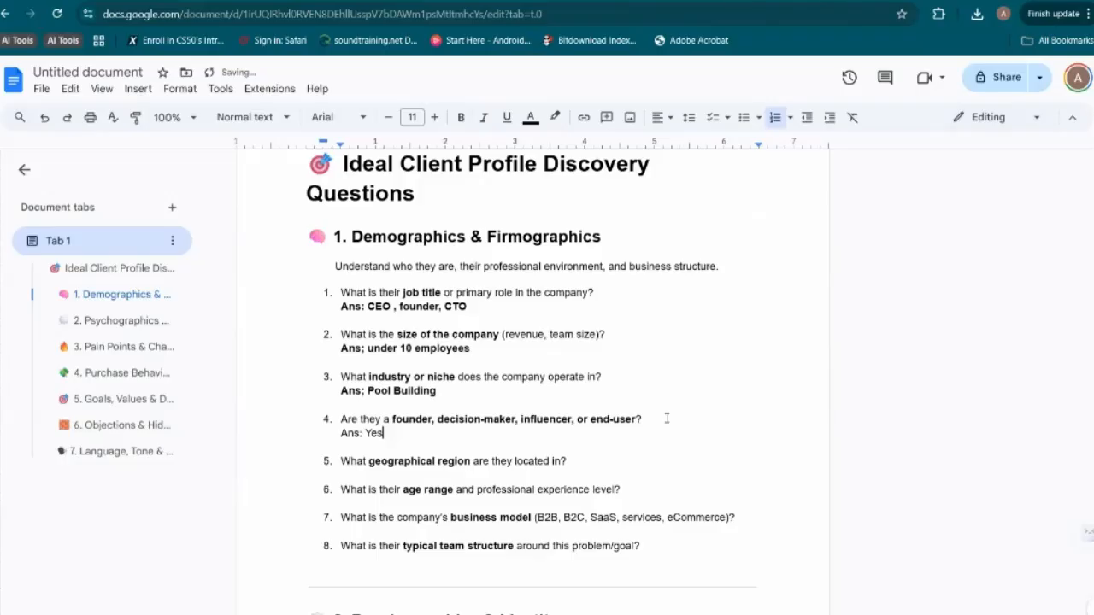
Add an answer line containing only the "Ans:" label beneath the geographical region question
{"action": "key", "text": "Down"}
{"action": "key", "text": "End"}
{"action": "key", "text": "shift+Return"}
{"action": "type", "text": "an"}
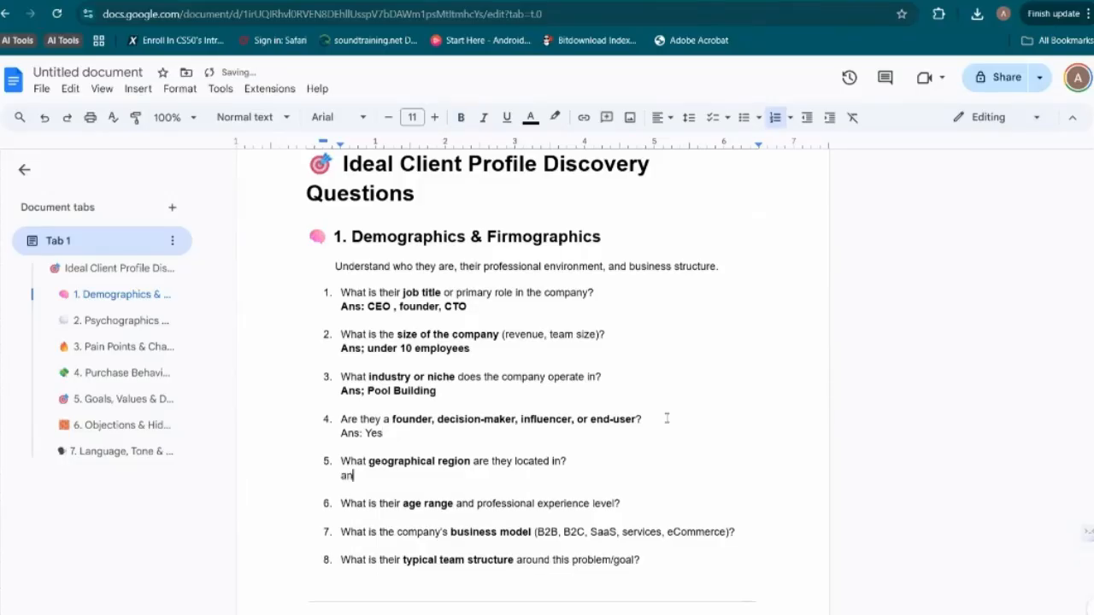
{"action": "type", "text": "s:"}
Change the company size answer under question 2 to "under 50 employees"
{"action": "left_click", "coordinate": [497, 339]}
{"action": "left_click", "coordinate": [479, 350]}
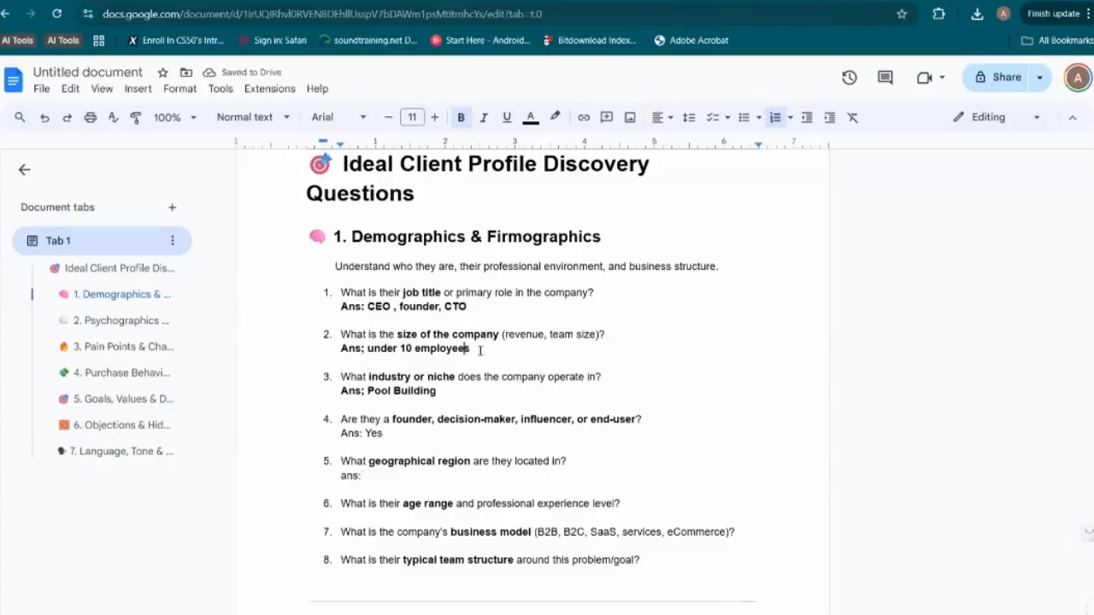
{"action": "double_click", "coordinate": [482, 351]}
{"action": "double_click", "coordinate": [482, 351]}
{"action": "left_click", "coordinate": [482, 351]}
{"action": "left_click", "coordinate": [400, 348]}
{"action": "key", "text": "Delete"}
{"action": "type", "text": "5"}
Complete the geographical region answer under question 5 so it reads "Ans: USA"
{"action": "left_click", "coordinate": [384, 476]}
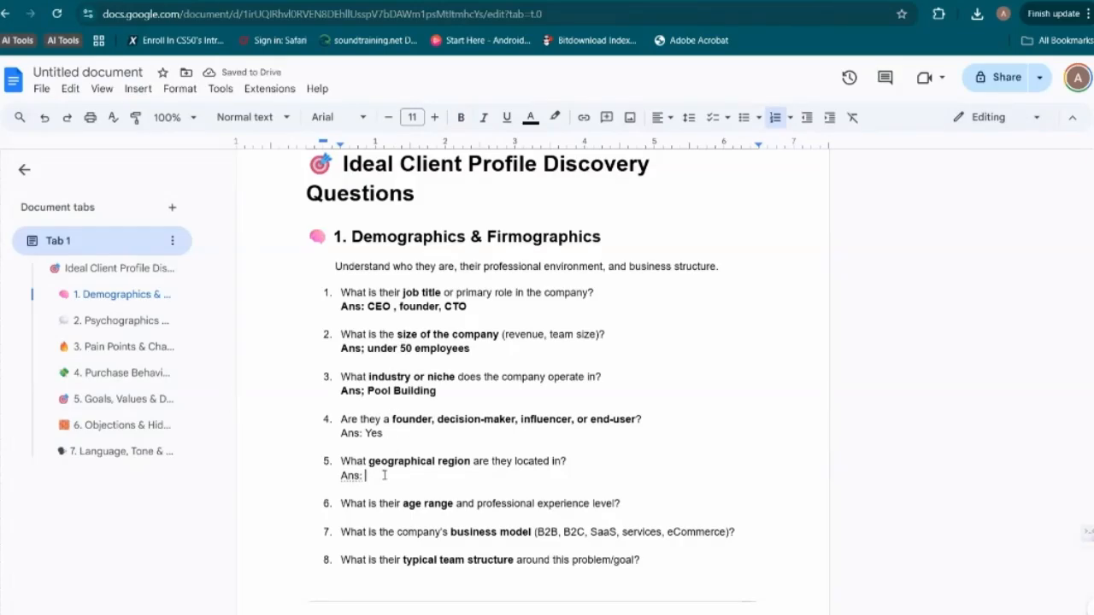
{"action": "type", "text": "Florida, USA"}
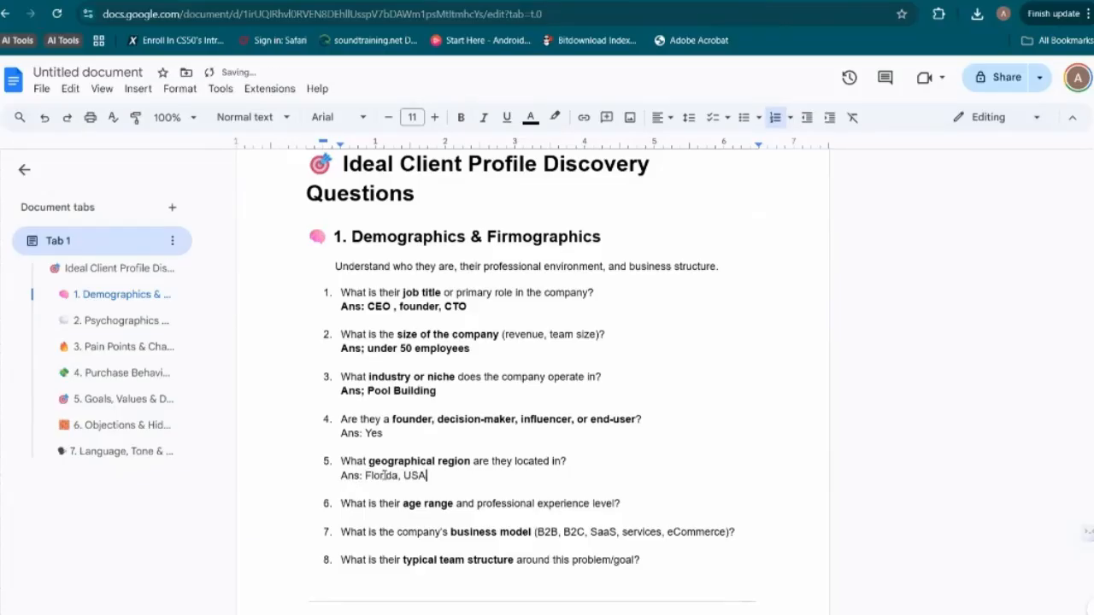
{"action": "left_click", "coordinate": [404, 476]}
{"action": "key", "text": "BackSpace"}
{"action": "key", "text": "BackSpace"}
{"action": "key", "text": "BackSpace"}
{"action": "key", "text": "BackSpace"}
{"action": "key", "text": "BackSpace"}
{"action": "key", "text": "BackSpace"}
{"action": "key", "text": "BackSpace"}
{"action": "key", "text": "BackSpace"}
{"action": "key", "text": "BackSpace"}
Answer the age range and experience question on a new line with "Ans: late 30s upwards."
{"action": "key", "text": "Down"}
{"action": "key", "text": "End"}
{"action": "key", "text": "shift+Return"}
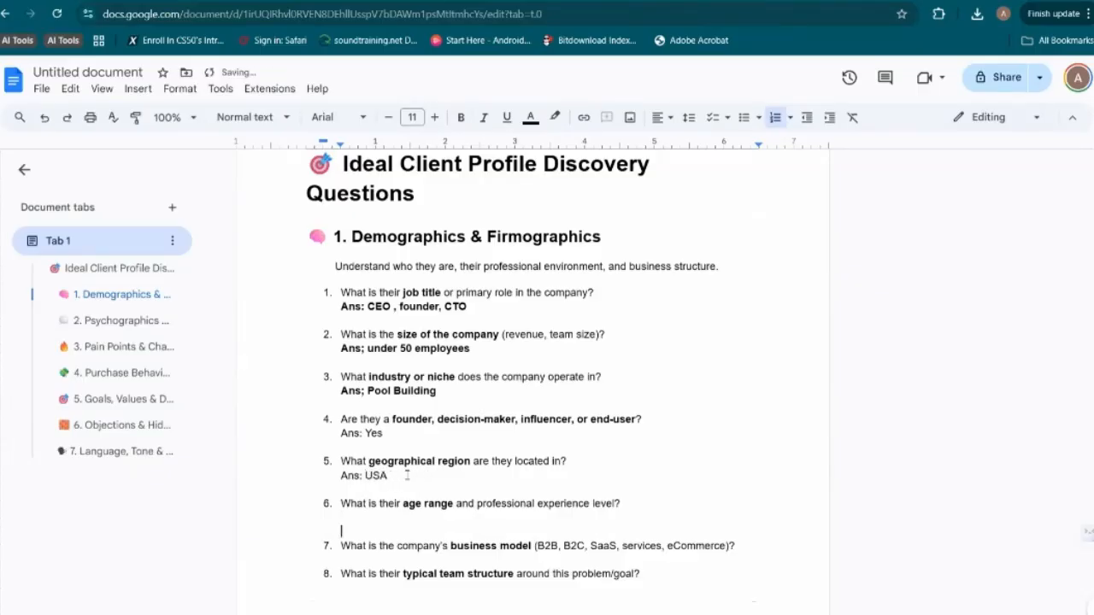
{"action": "type", "text": "Ans:"}
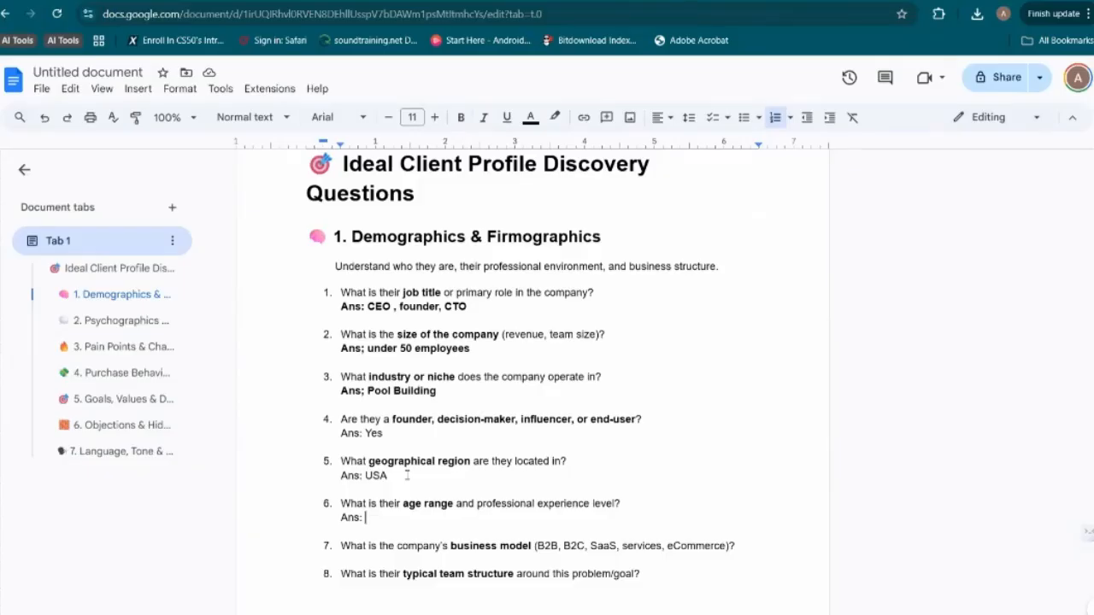
{"action": "type", "text": "late 3"}
{"action": "type", "text": "0s "}
{"action": "type", "text": ","}
{"action": "key", "text": "BackSpace"}
{"action": "key", "text": "BackSpace"}
{"action": "type", "text": "to 59"}
{"action": "key", "text": "BackSpace"}
{"action": "type", "text": "0s"}
{"action": "key", "text": "BackSpace"}
{"action": "key", "text": "BackSpace"}
{"action": "key", "text": "BackSpace"}
{"action": "key", "text": "BackSpace"}
{"action": "key", "text": "BackSpace"}
{"action": "key", "text": "BackSpace"}
{"action": "type", "text": "upwards"}
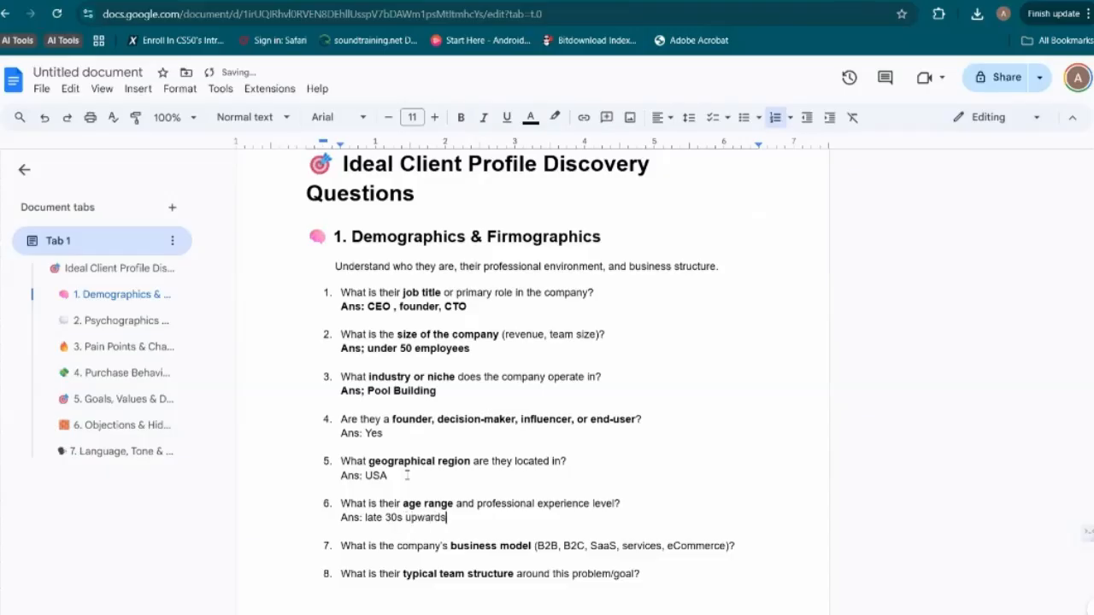
{"action": "type", "text": "."}
Add the answer "Ans: B2C" on a new line beneath the business model question
{"action": "key", "text": "Down"}
{"action": "key", "text": "Down"}
{"action": "key", "text": "Down"}
{"action": "key", "text": "shift+Return"}
{"action": "key", "text": "Up"}
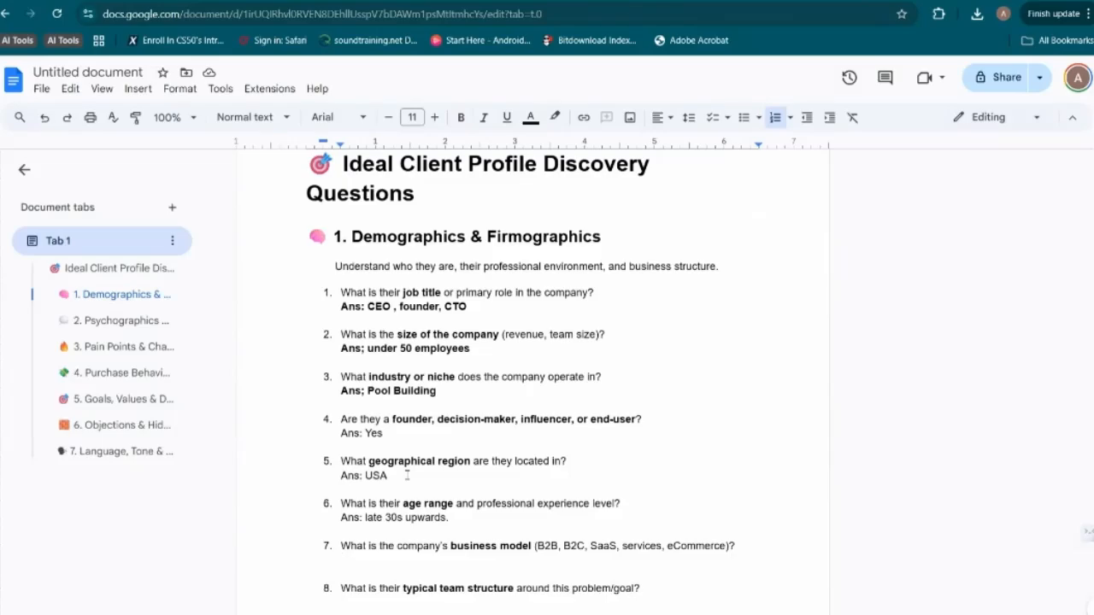
{"action": "type", "text": "Ans:"}
{"action": "type", "text": "B2C"}
Answer the team structure question with "Ans: One general contractor, manages and subcontracts to different people"
{"action": "scroll", "coordinate": [496, 337], "scroll_direction": "down", "scroll_amount": 3}
{"action": "left_click", "coordinate": [496, 337]}
{"action": "type", "text": "ans:"}
{"action": "key", "text": "BackSpace"}
{"action": "type", "text": ": One genre"}
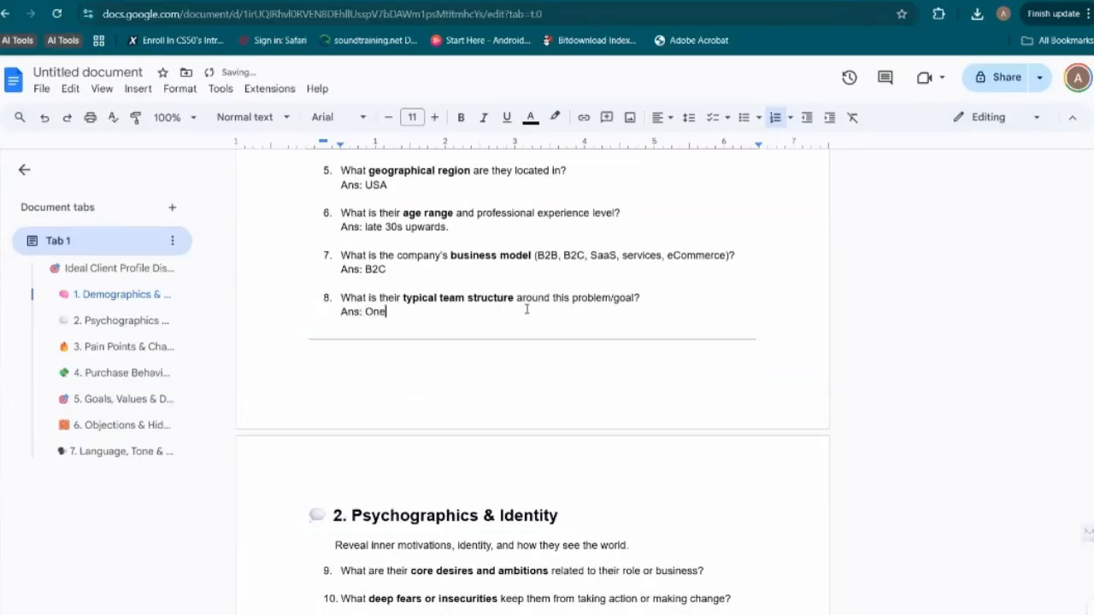
{"action": "key", "text": "BackSpace"}
{"action": "key", "text": "BackSpace"}
{"action": "type", "text": "eral contractor, manages an"}
{"action": "key", "text": "BackSpace"}
{"action": "type", "text": "d subcontracts to diffenr"}
{"action": "key", "text": "BackSpace"}
{"action": "key", "text": "BackSpace"}
{"action": "type", "text": "rent people"}
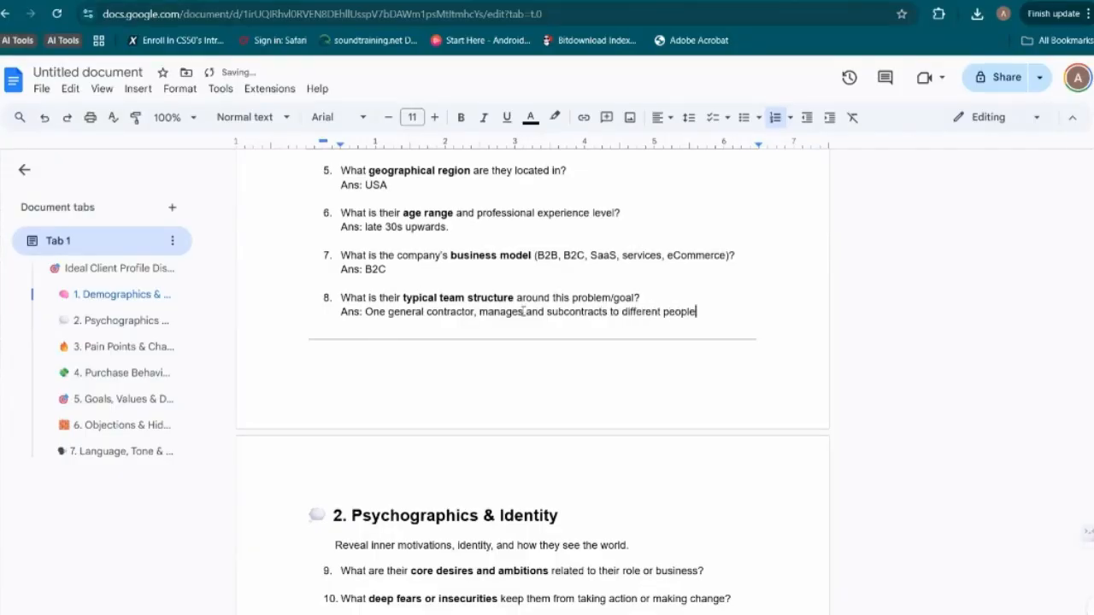
Answer the core desires and ambitions question with "Ans: Want to create a system that scales, more money, prestige"
{"action": "scroll", "coordinate": [530, 300], "scroll_direction": "down", "scroll_amount": 2}
{"action": "scroll", "coordinate": [488, 446], "scroll_direction": "down", "scroll_amount": 2}
{"action": "left_click", "coordinate": [704, 322]}
{"action": "key", "text": "shift+Return"}
{"action": "type", "text": "ans;"}
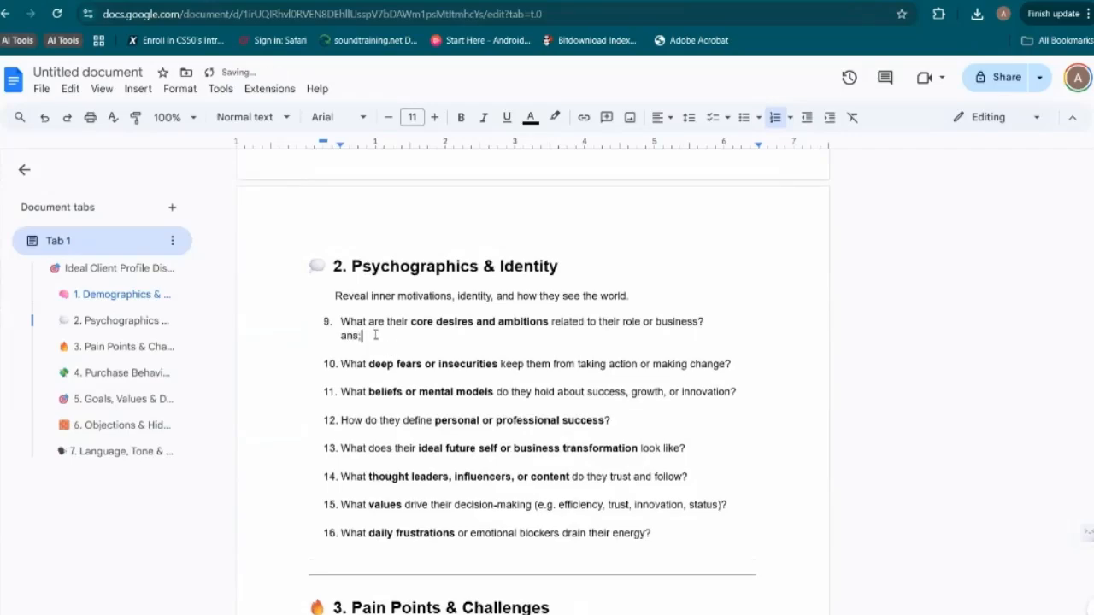
{"action": "key", "text": "BackSpace"}
{"action": "type", "text": ":"}
{"action": "key", "text": "Left"}
{"action": "key", "text": "Left"}
{"action": "key", "text": "Left"}
{"action": "key", "text": "BackSpace"}
{"action": "type", "text": "A"}
{"action": "key", "text": "Right"}
{"action": "key", "text": "Right"}
{"action": "key", "text": "Right"}
{"action": "type", "text": "w"}
{"action": "key", "text": "BackSpace"}
{"action": "type", "text": "Want to create a system that"}
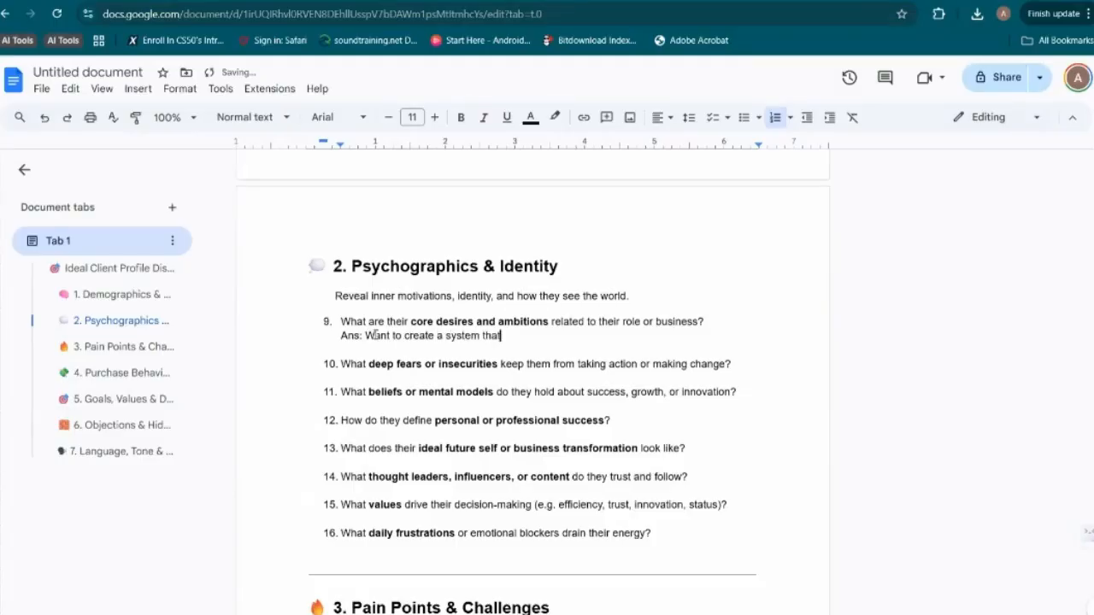
{"action": "type", "text": " scales, more money, pr"}
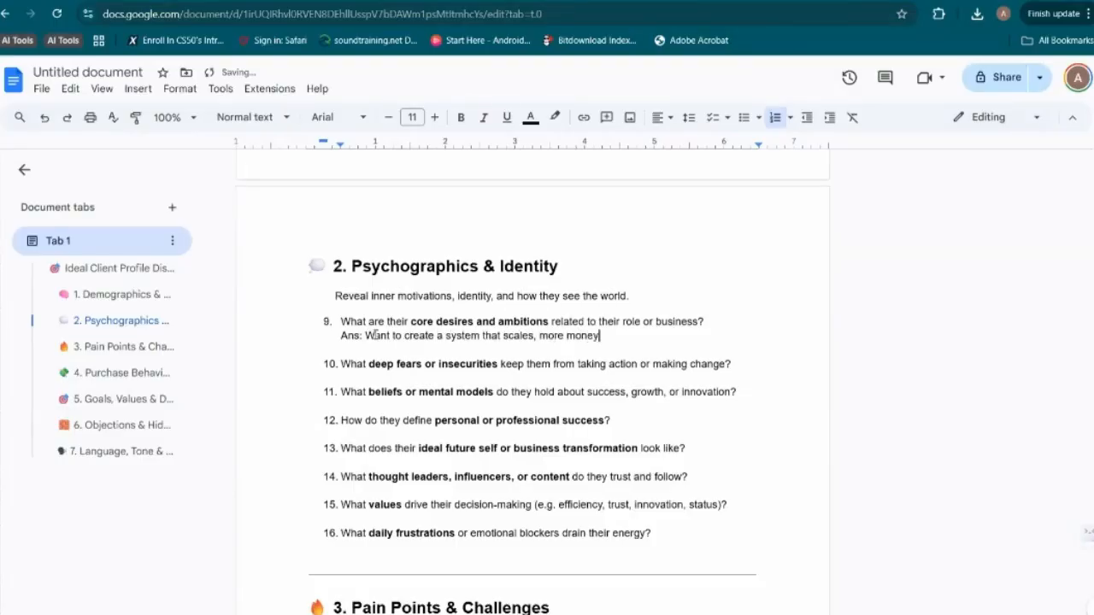
{"action": "type", "text": "estige"}
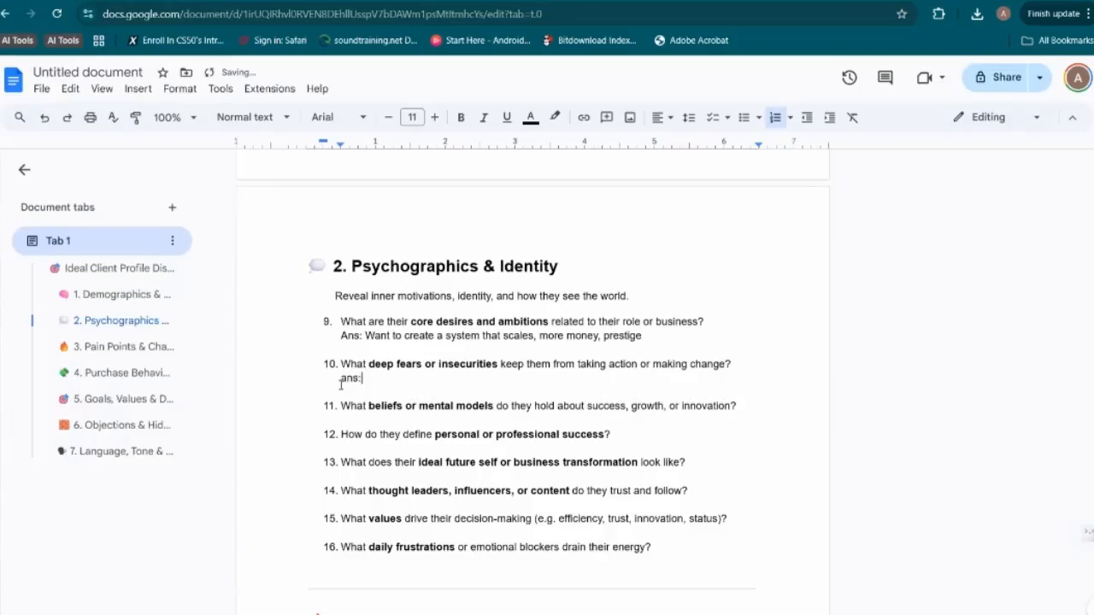
Answer the deep fears or insecurities question with "Ans: Scared to relinquish control, scared of new innovation or trends"
{"action": "key", "text": "BackSpace"}
{"action": "key", "text": "BackSpace"}
{"action": "key", "text": "BackSpace"}
{"action": "key", "text": "BackSpace"}
{"action": "type", "text": "Ans:"}
{"action": "type", "text": "Scared to relinquish "}
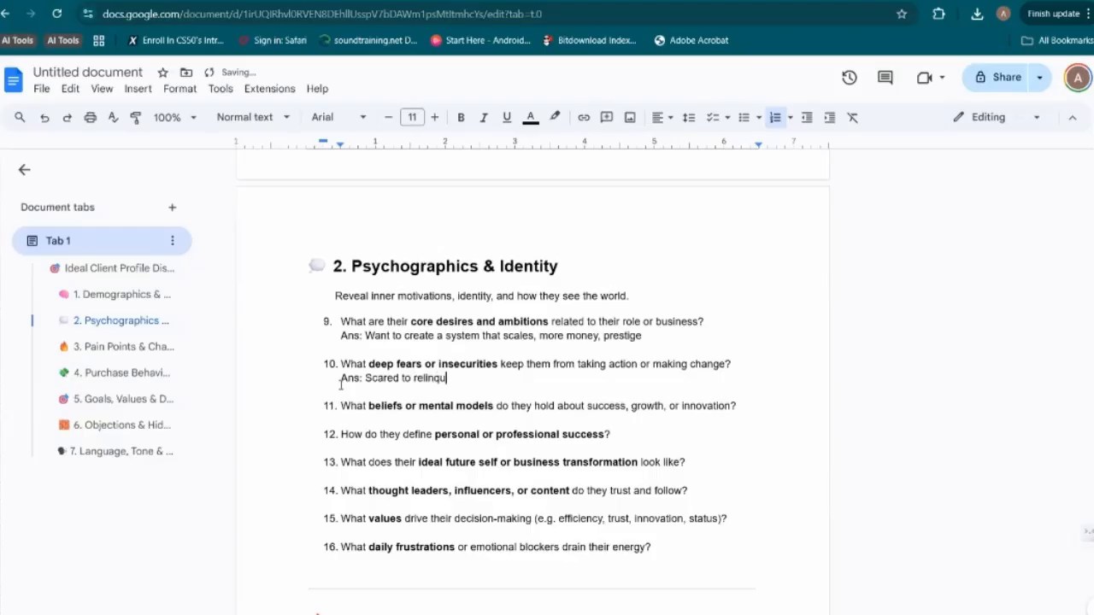
{"action": "type", "text": "control,"}
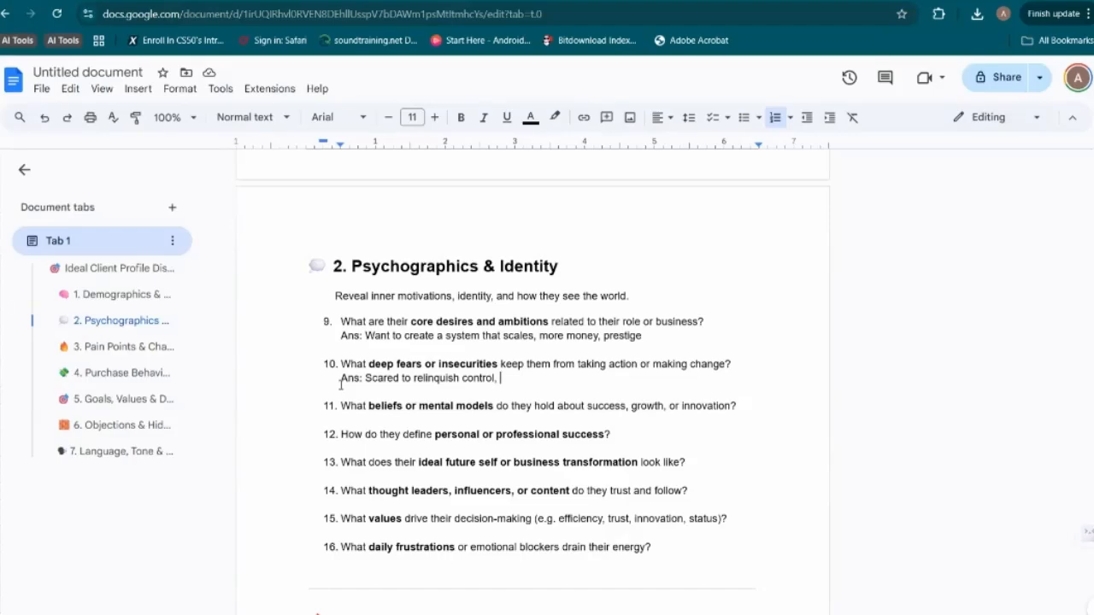
{"action": "type", "text": "S"}
{"action": "key", "text": "BackSpace"}
{"action": "type", "text": "scared of new i"}
{"action": "type", "text": "nnovat"}
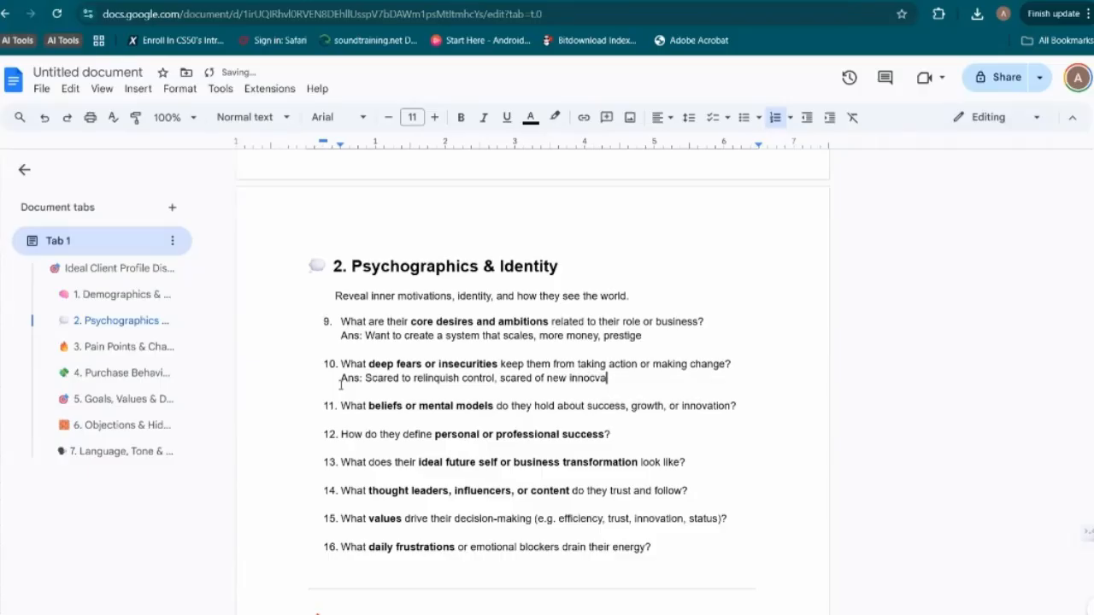
{"action": "type", "text": "ion or trends"}
Answer question 11 with "Ans: they believe that have to qualify their clients before they take them, quality over quantity"
{"action": "key", "text": "Down"}
{"action": "key", "text": "Down"}
{"action": "key", "text": "Down"}
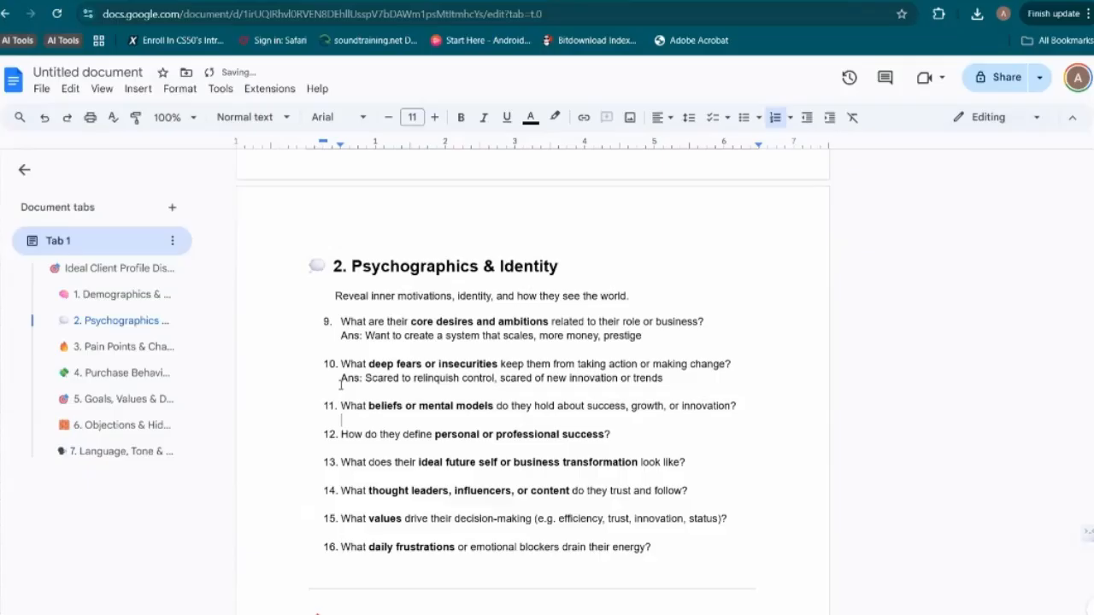
{"action": "key", "text": "shift+Return"}
{"action": "key", "text": "Up"}
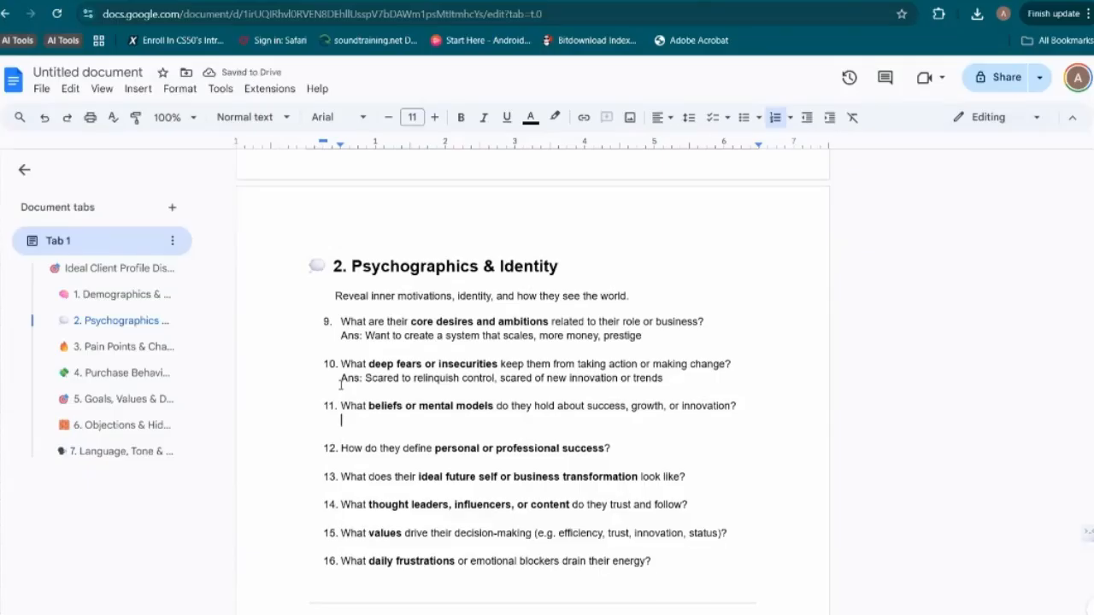
{"action": "scroll", "coordinate": [386, 433], "scroll_direction": "down", "scroll_amount": 1}
{"action": "type", "text": "Ans: they believe "}
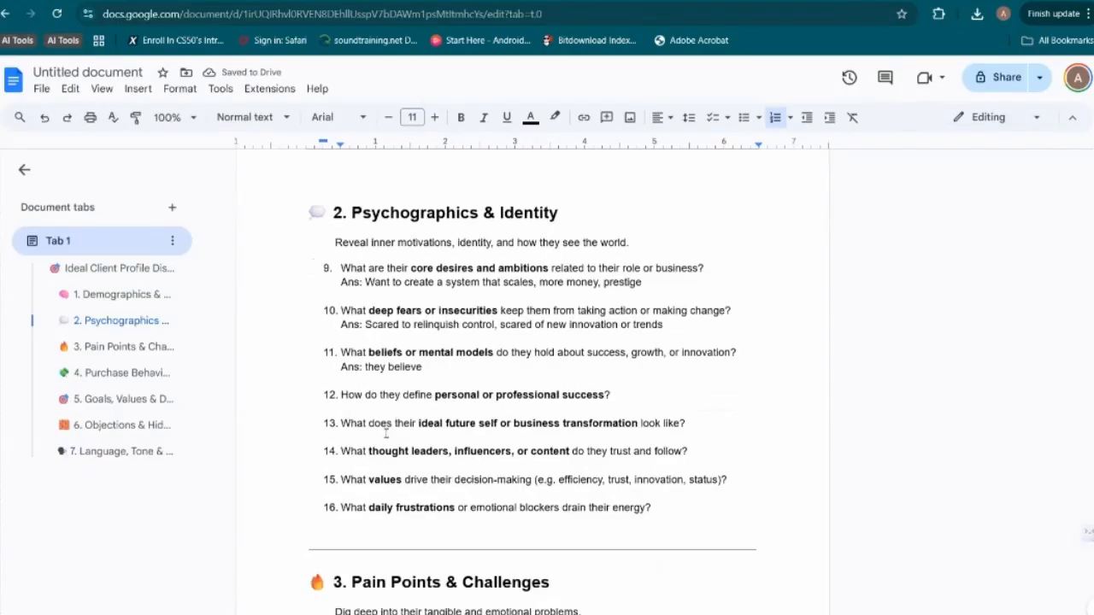
{"action": "type", "text": "that have to qualify their clinet"}
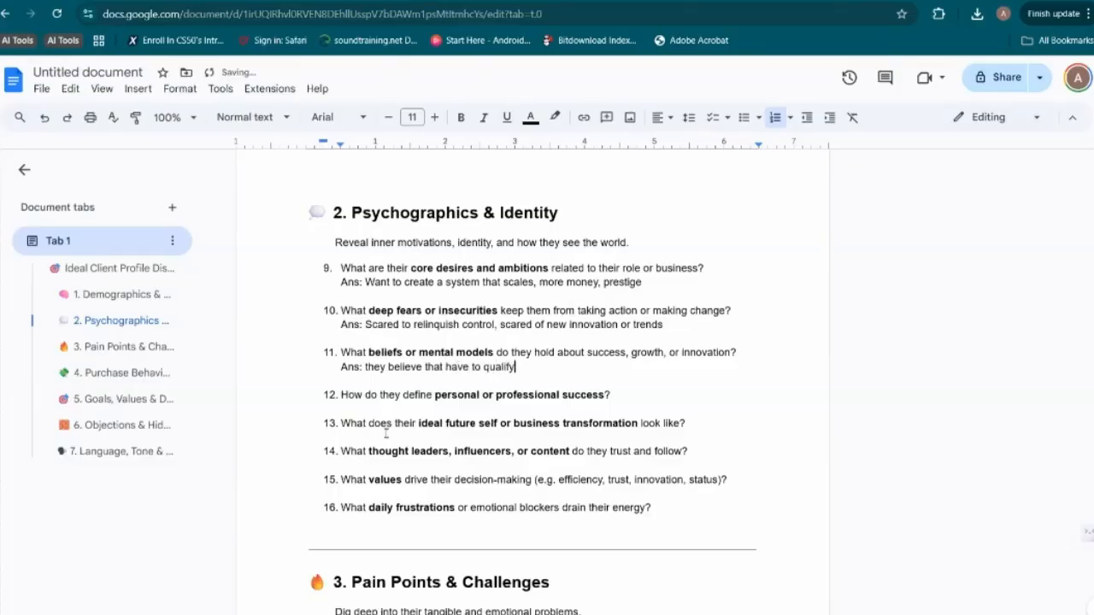
{"action": "key", "text": "BackSpace"}
{"action": "key", "text": "BackSpace"}
{"action": "key", "text": "BackSpace"}
{"action": "type", "text": "ents before t"}
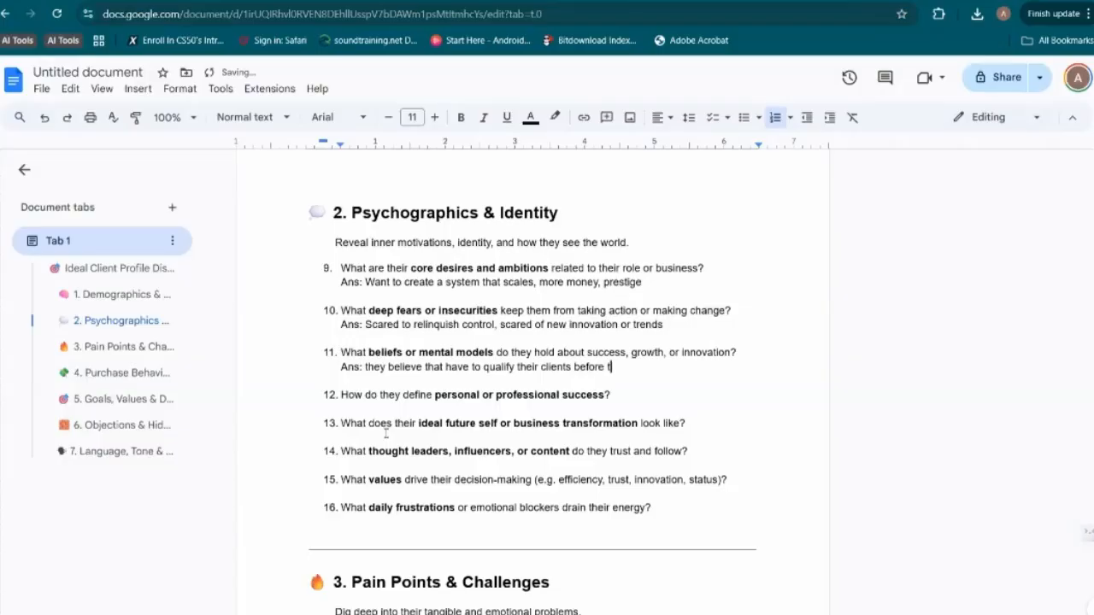
{"action": "type", "text": "hey take them, quality ove"}
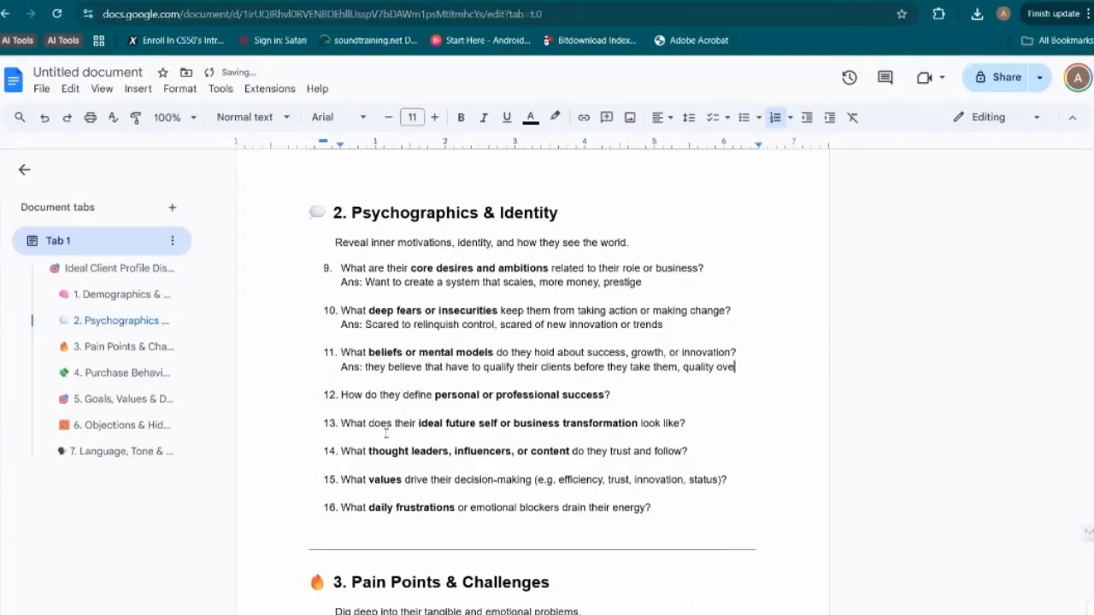
{"action": "type", "text": "r auanity"}
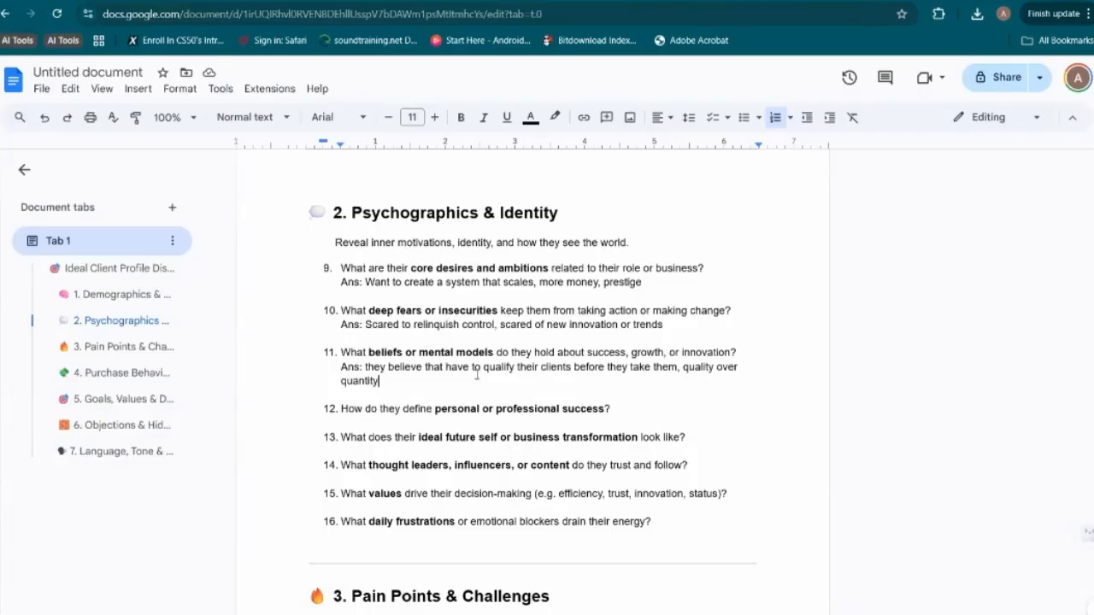
Answer the personal or professional success question with "Ans: Create a system that works without them & Well established Legacy."
{"action": "left_click", "coordinate": [641, 404]}
{"action": "key", "text": "shift+Return"}
{"action": "type", "text": "Ans:"}
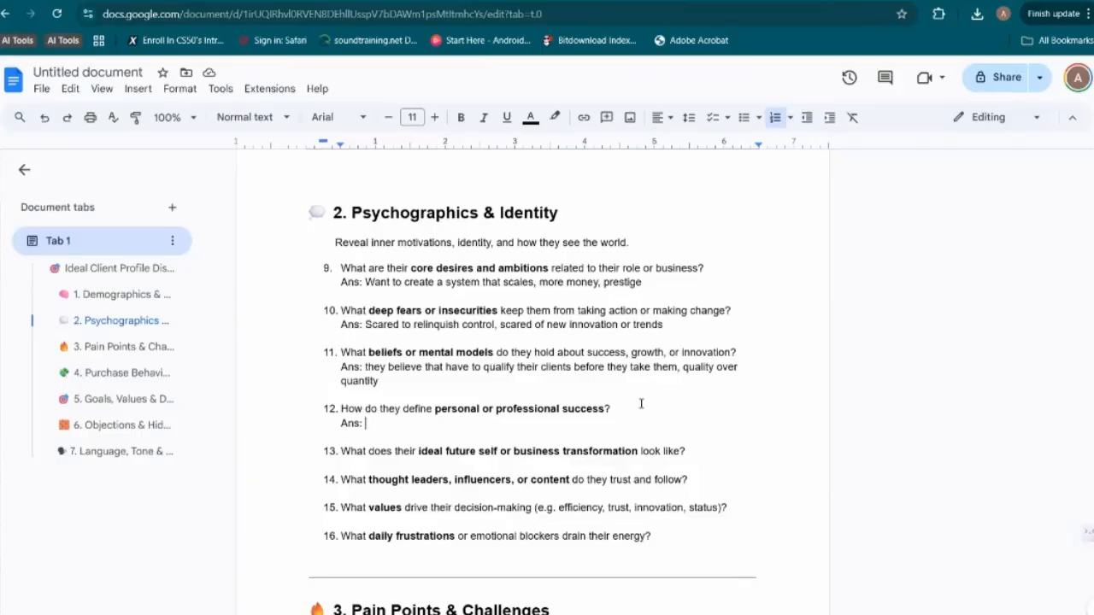
{"action": "type", "text": "B"}
{"action": "key", "text": "BackSpace"}
{"action": "type", "text": "Create a syste"}
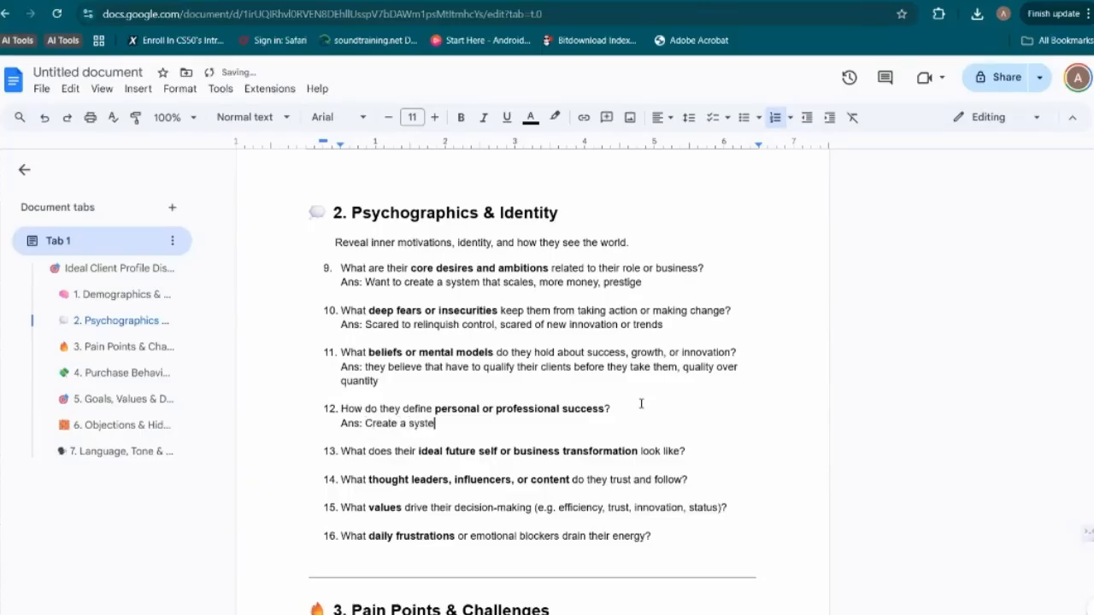
{"action": "type", "text": "m that works without th"}
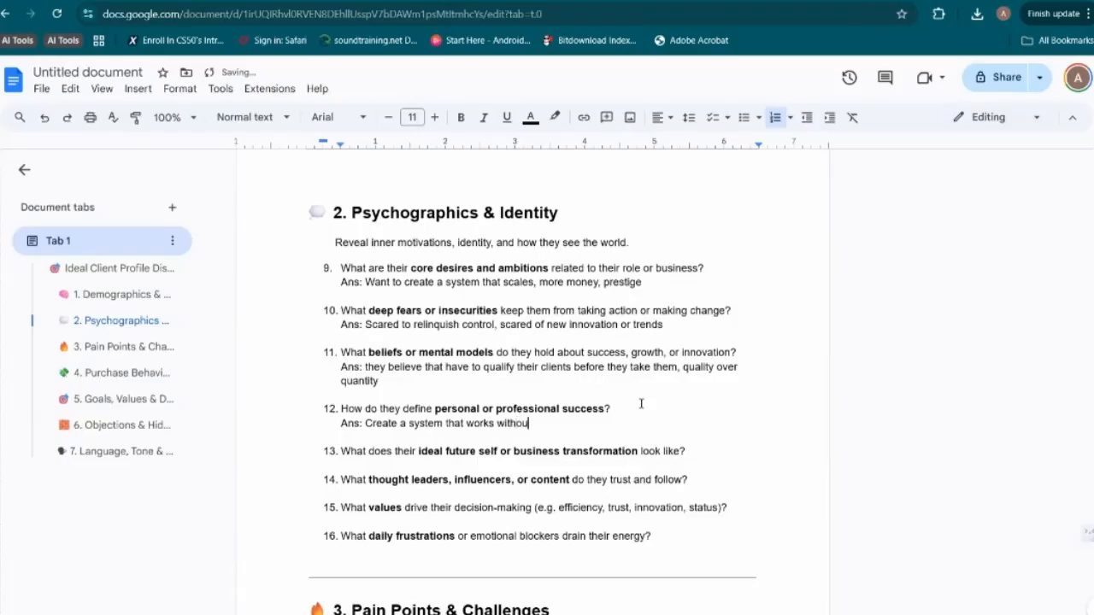
{"action": "type", "text": "em."}
Answer the ideal future self question with "Ans: Work few hours, earn big amount of money, be well known in their community"
{"action": "left_click", "coordinate": [698, 446]}
{"action": "key", "text": "Return"}
{"action": "type", "text": "Ans:"}
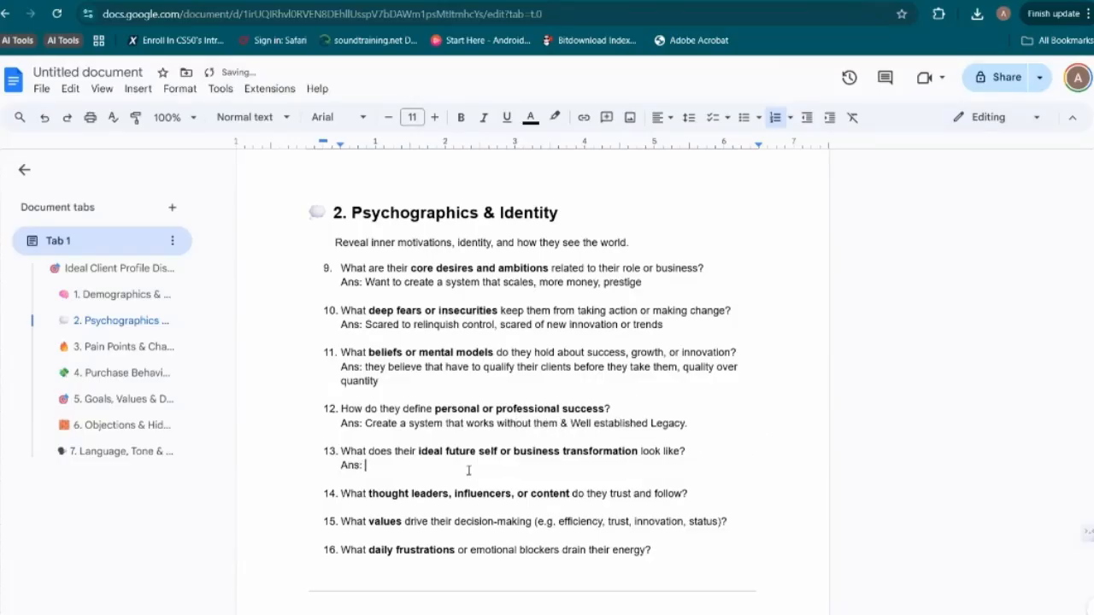
{"action": "type", "text": "Work few hours, earn big amount of money, be well known in their community"}
Start an answer line reading "Ans:" under question 14 about thought leaders and influencers
{"action": "left_click", "coordinate": [694, 493]}
{"action": "key", "text": "shift+Return"}
{"action": "type", "text": "Ans"}
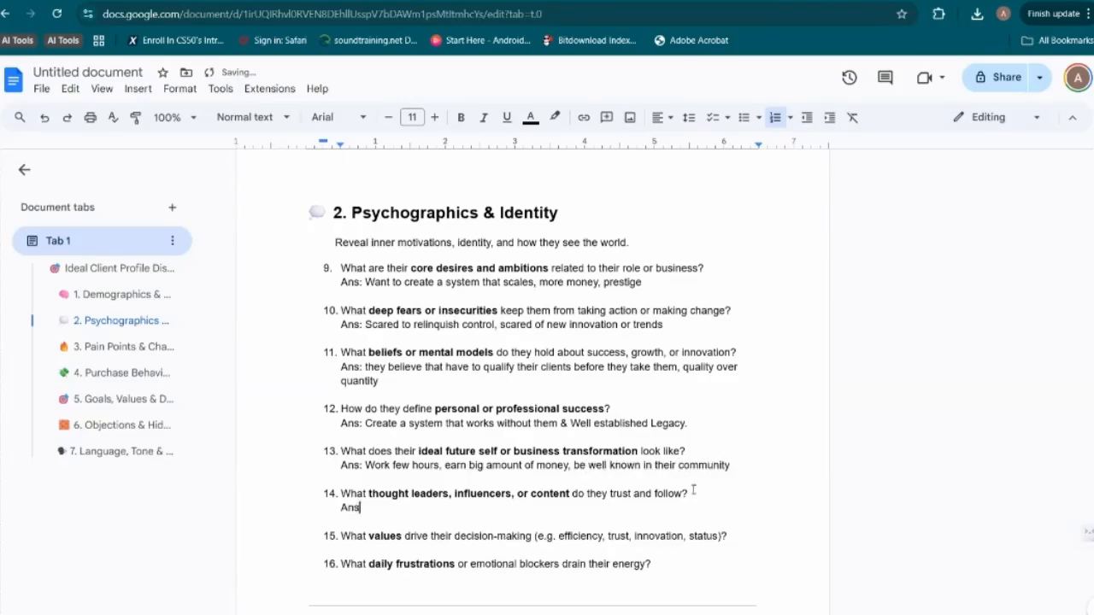
{"action": "type", "text": ":"}
{"action": "type", "text": "Fl"}
{"action": "type", "text": "Three"}
{"action": "type", "text": " main"}
{"action": "key", "text": "BackSpace"}
{"action": "key", "text": "BackSpace"}
{"action": "key", "text": "BackSpace"}
{"action": "key", "text": "BackSpace"}
{"action": "key", "text": "BackSpace"}
{"action": "type", "text": "(Let"}
{"action": "key", "text": "BackSpace"}
{"action": "key", "text": "BackSpace"}
{"action": "key", "text": "BackSpace"}
{"action": "key", "text": "BackSpace"}
{"action": "key", "text": "BackSpace"}
Complete the thought leaders answer with "Fluidra, Pool corp, those are some big suppliers in the industry"
{"action": "type", "text": "Fludi"}
{"action": "key", "text": "BackSpace"}
{"action": "key", "text": "BackSpace"}
{"action": "type", "text": "idra"}
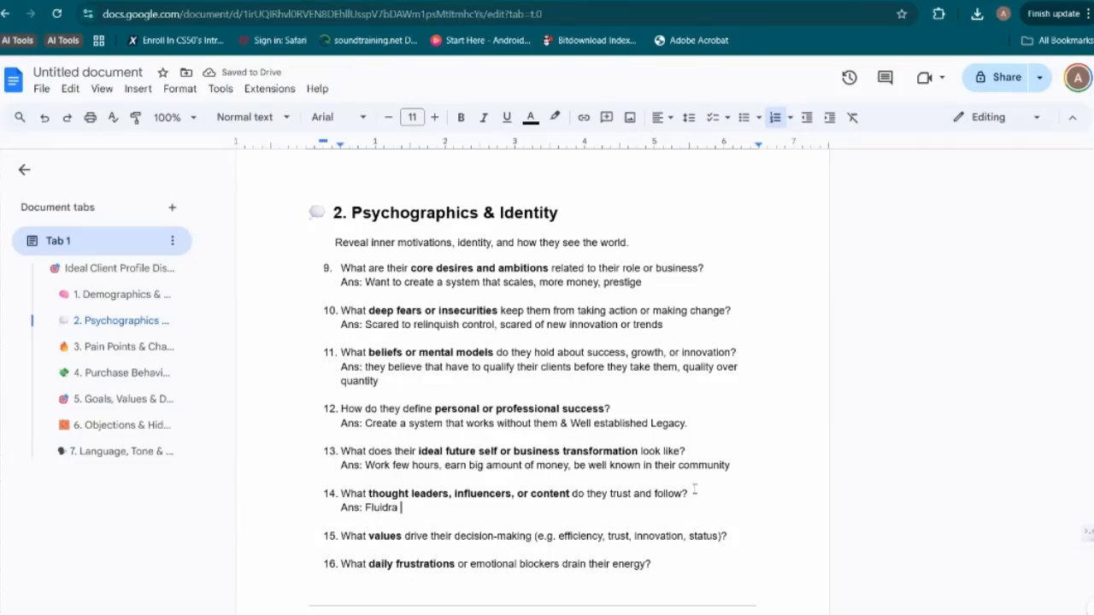
{"action": "key", "text": "BackSpace"}
{"action": "type", "text": ", Pool c"}
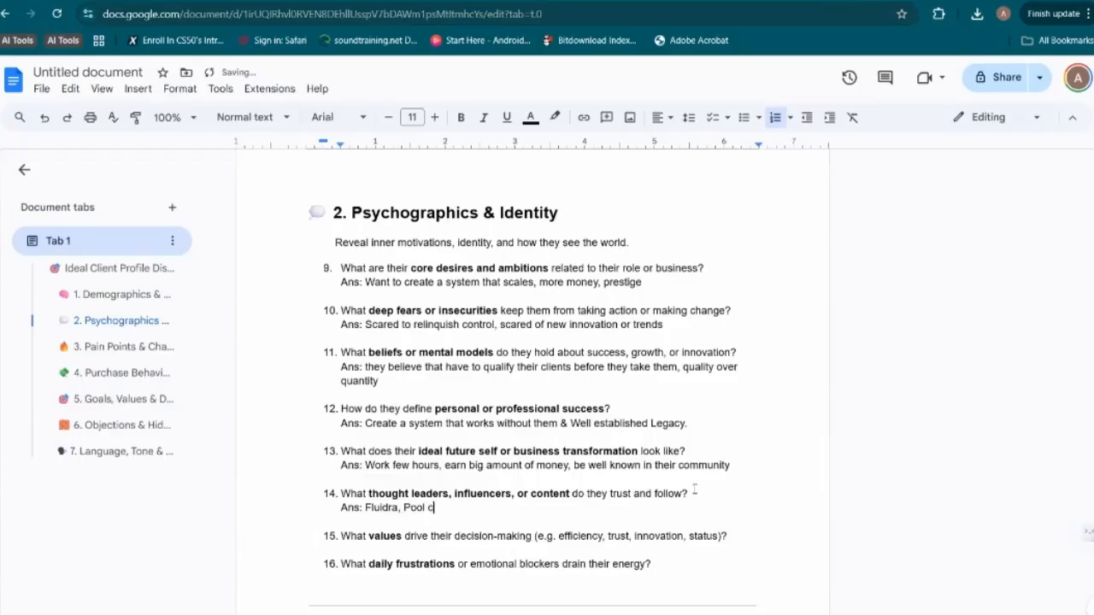
{"action": "type", "text": "orp,"}
{"action": "type", "text": " those are some big players"}
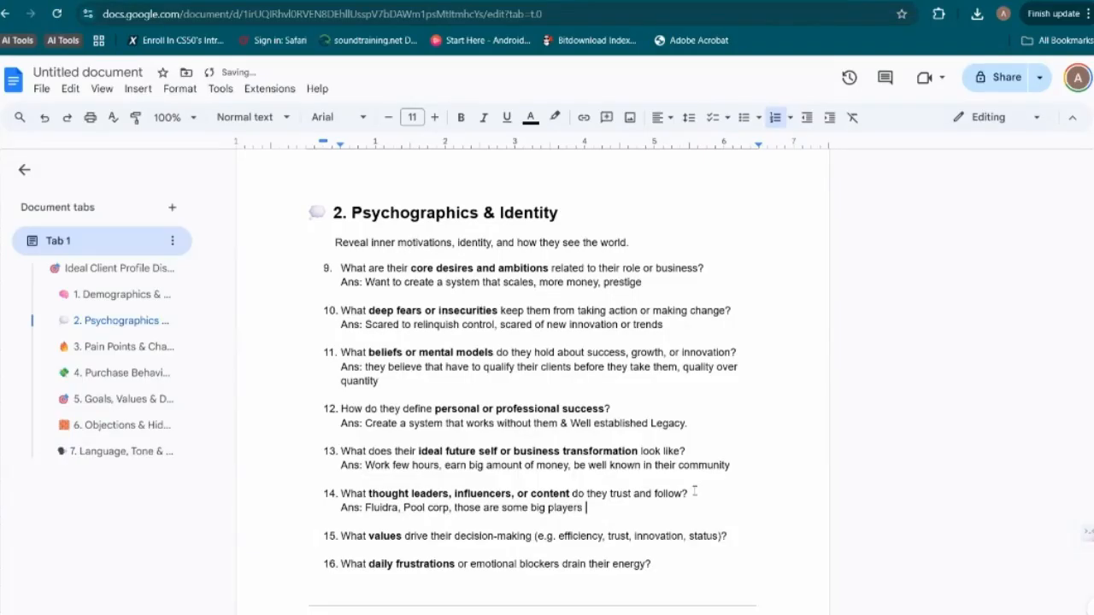
{"action": "key", "text": "BackSpace"}
{"action": "type", "text": "/"}
{"action": "key", "text": "BackSpace"}
Answer question 15 about decision-making values with "Ans: Money, profit generation, efficiency, innovation"
{"action": "left_click", "coordinate": [732, 527]}
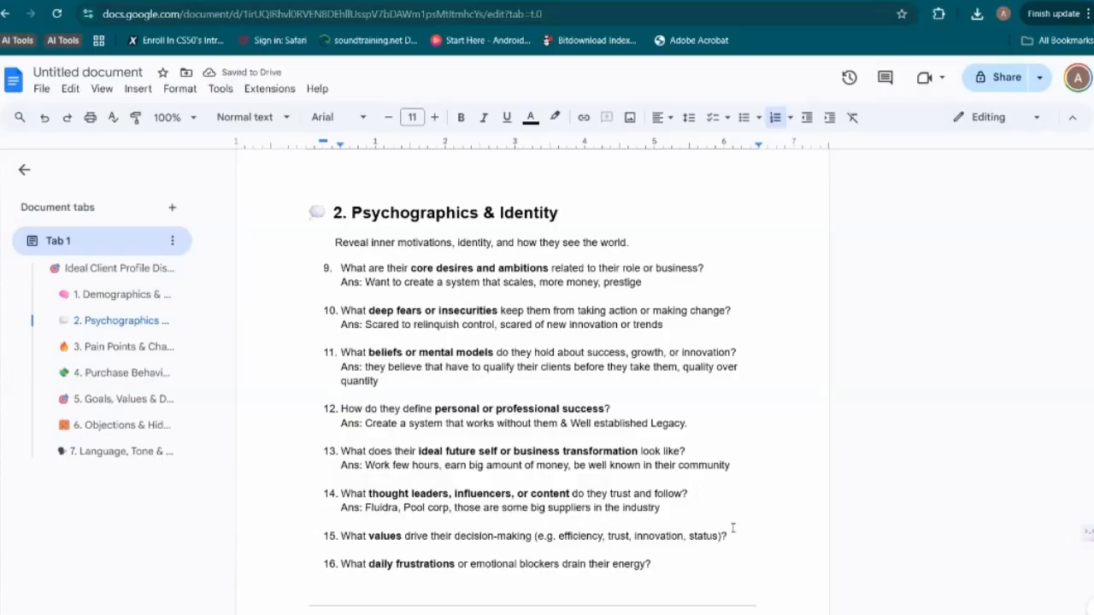
{"action": "key", "text": "Down"}
{"action": "type", "text": "Ans:"}
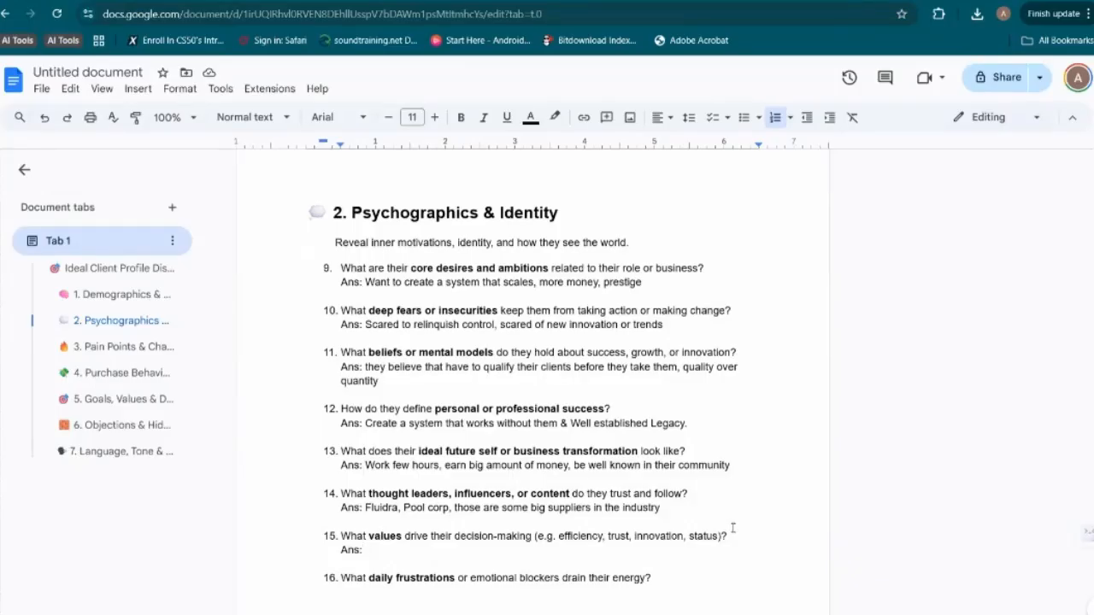
{"action": "type", "text": "S"}
{"action": "key", "text": "BackSpace"}
{"action": "type", "text": "Money."}
{"action": "scroll", "coordinate": [663, 503], "scroll_direction": "down", "scroll_amount": 1}
{"action": "type", "text": "prof"}
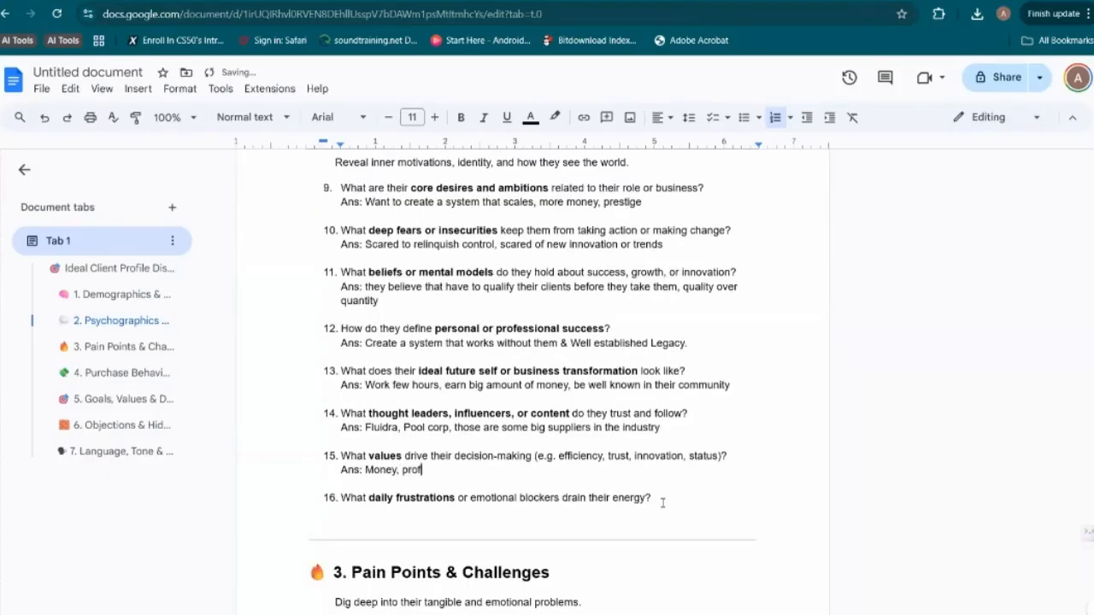
{"action": "type", "text": "it generation, efficiency."}
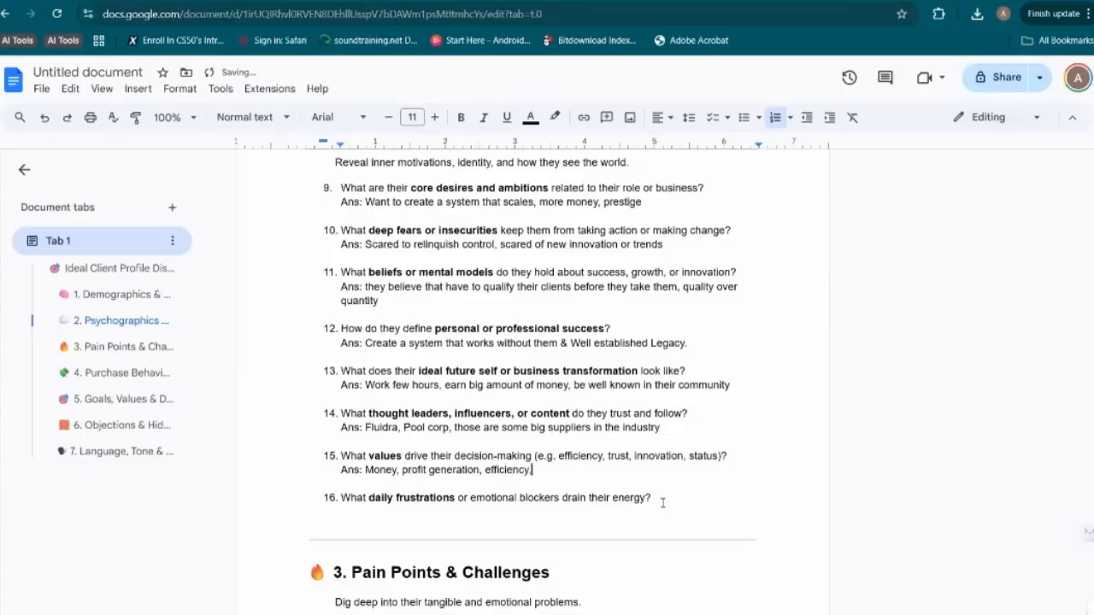
{"action": "key", "text": "BackSpace"}
{"action": "left_click", "coordinate": [651, 497]}
{"action": "type", "text": ", innovation"}
Answer question 16 about daily frustrations with "Ans: Distractions mainly from their phone."
{"action": "key", "text": "Down"}
{"action": "left_click", "coordinate": [651, 497]}
{"action": "key", "text": "shift+Return"}
{"action": "type", "text": "Ans: Dist"}
{"action": "scroll", "coordinate": [658, 500], "scroll_direction": "down", "scroll_amount": 1}
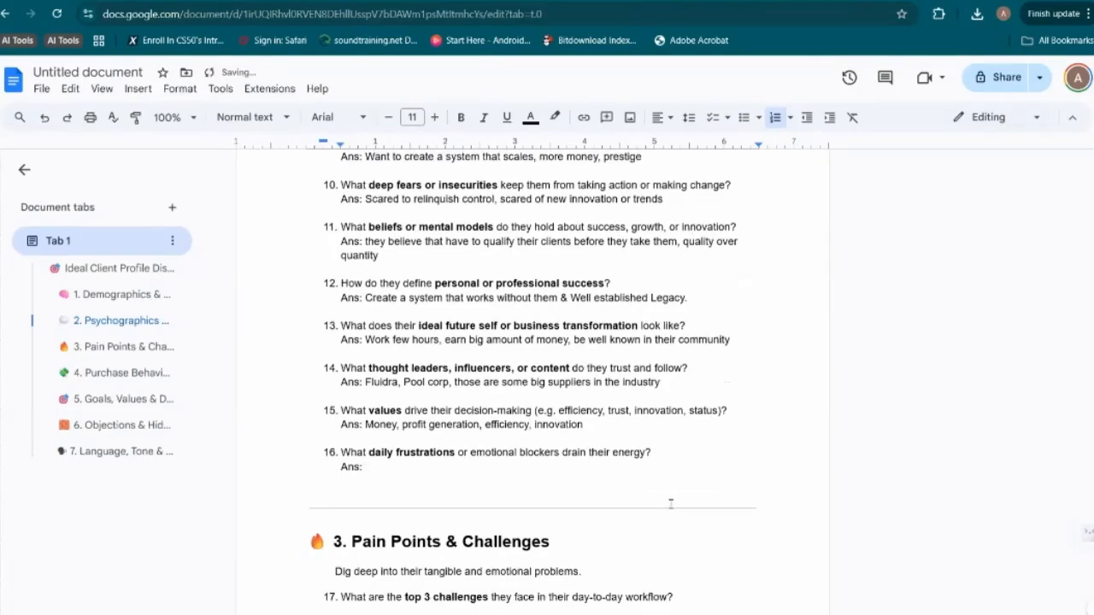
{"action": "type", "text": "ractions mainly from their"}
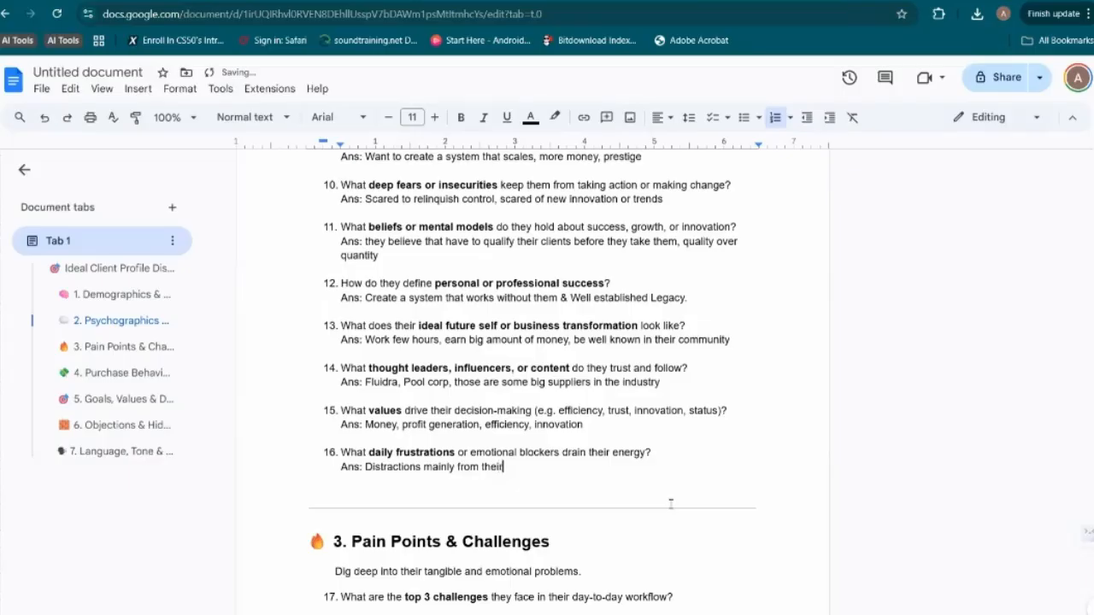
{"action": "type", "text": " phone."}
{"action": "scroll", "coordinate": [671, 504], "scroll_direction": "down", "scroll_amount": 2}
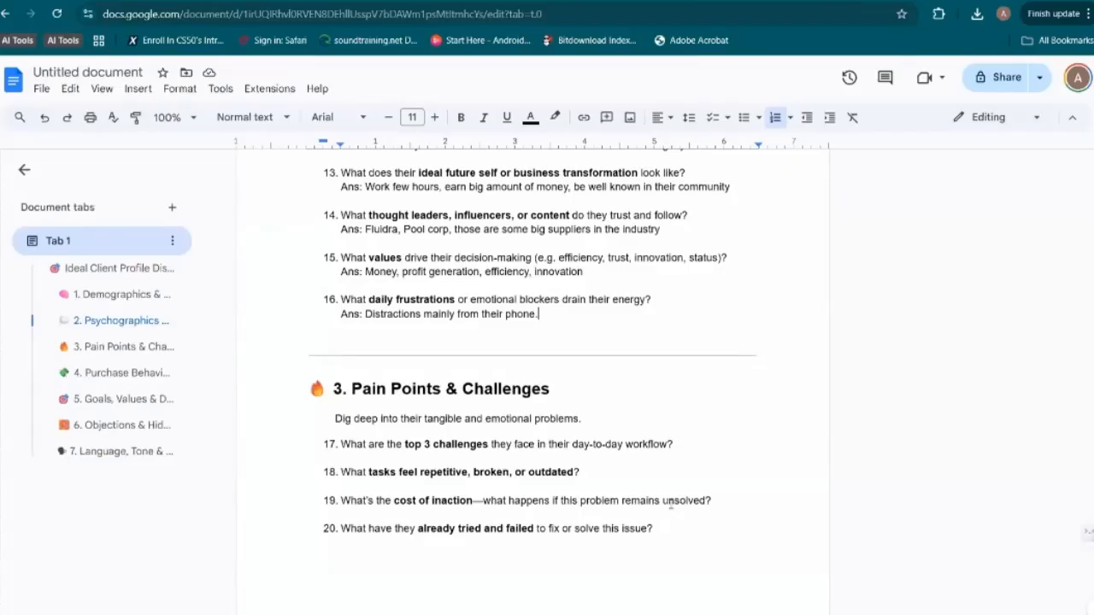
Replace the final period of the daily frustrations answer with ", juggling many jobs at once"
{"action": "key", "text": "BackSpace"}
{"action": "type", "text": ", juggling maini"}
{"action": "key", "text": "BackSpace"}
{"action": "key", "text": "BackSpace"}
{"action": "type", "text": "int"}
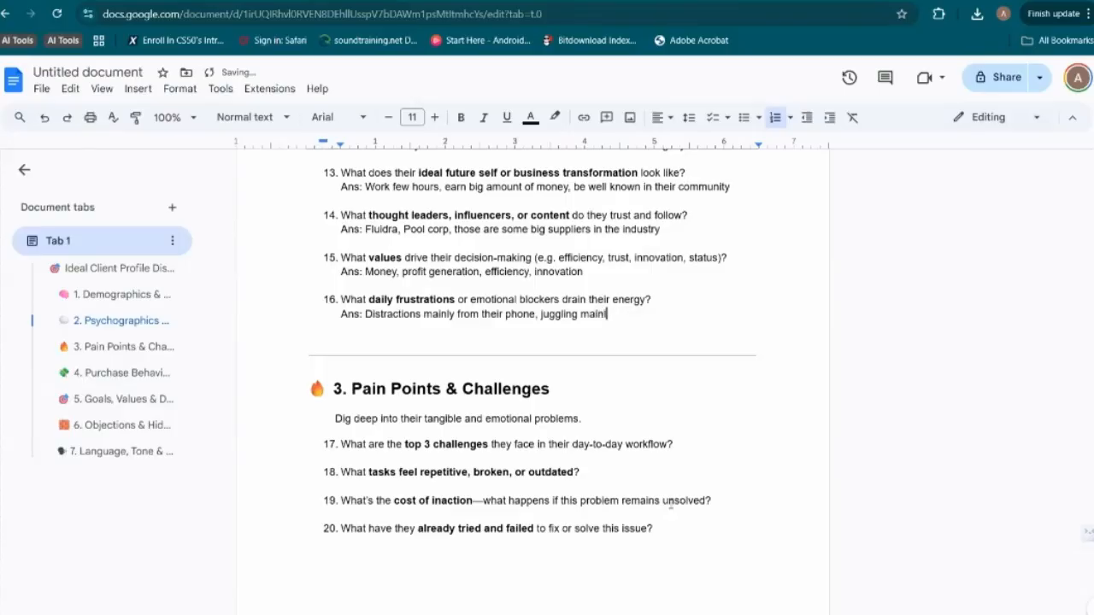
{"action": "key", "text": "BackSpace"}
{"action": "key", "text": "BackSpace"}
{"action": "key", "text": "BackSpace"}
{"action": "type", "text": "ny jobs at once, too much "}
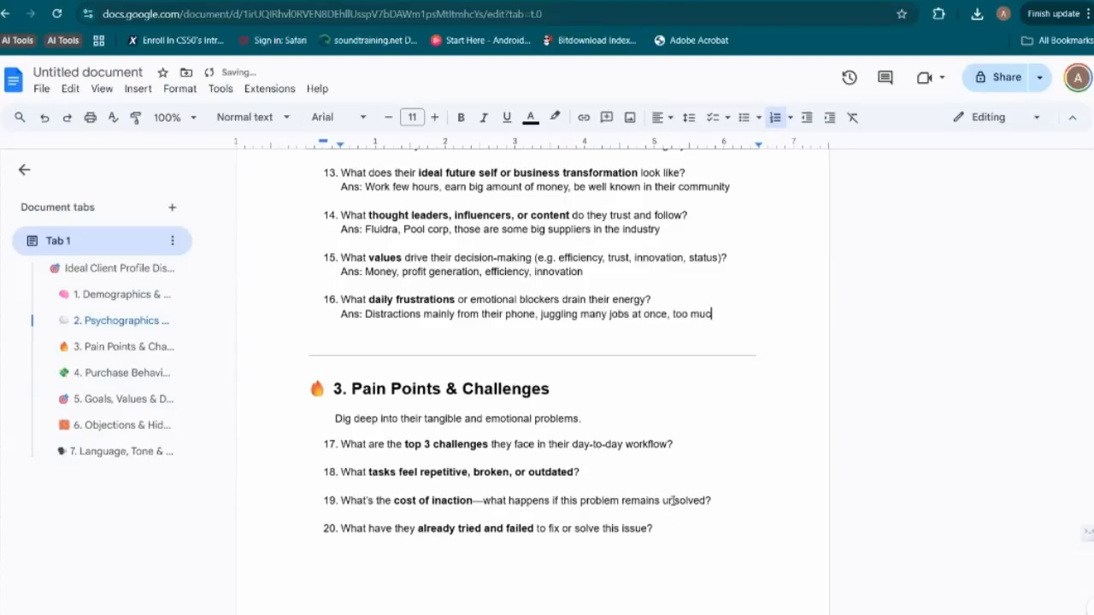
{"action": "type", "text": "work"}
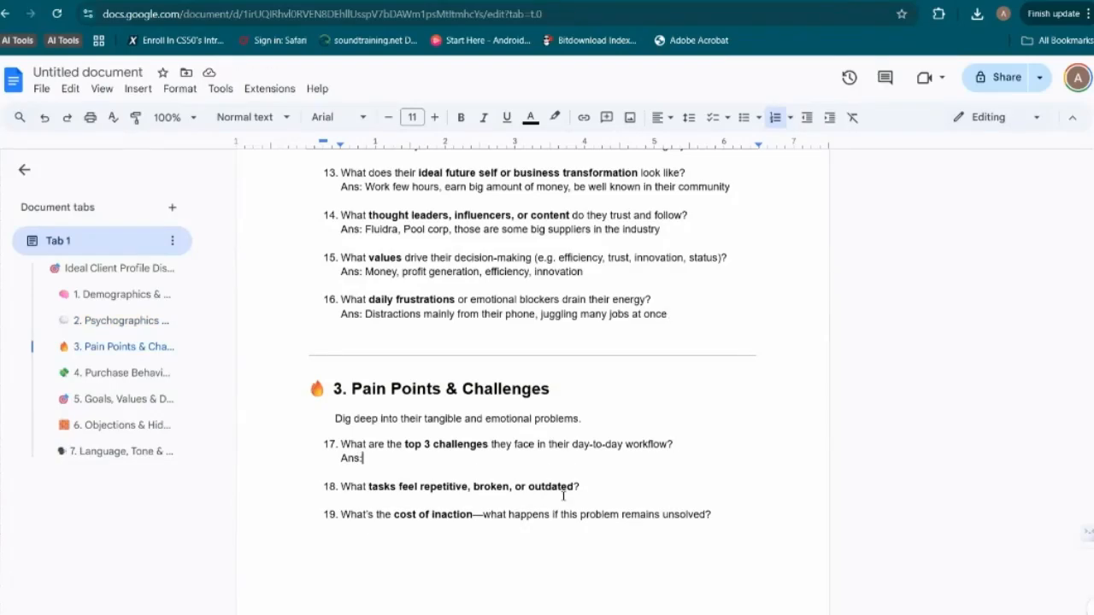
Answer the top 3 challenges question with "missing clients because they can't pick up the phone, they run into unforeseen circumstances/ uncertainty"
{"action": "scroll", "coordinate": [564, 495], "scroll_direction": "down", "scroll_amount": 1}
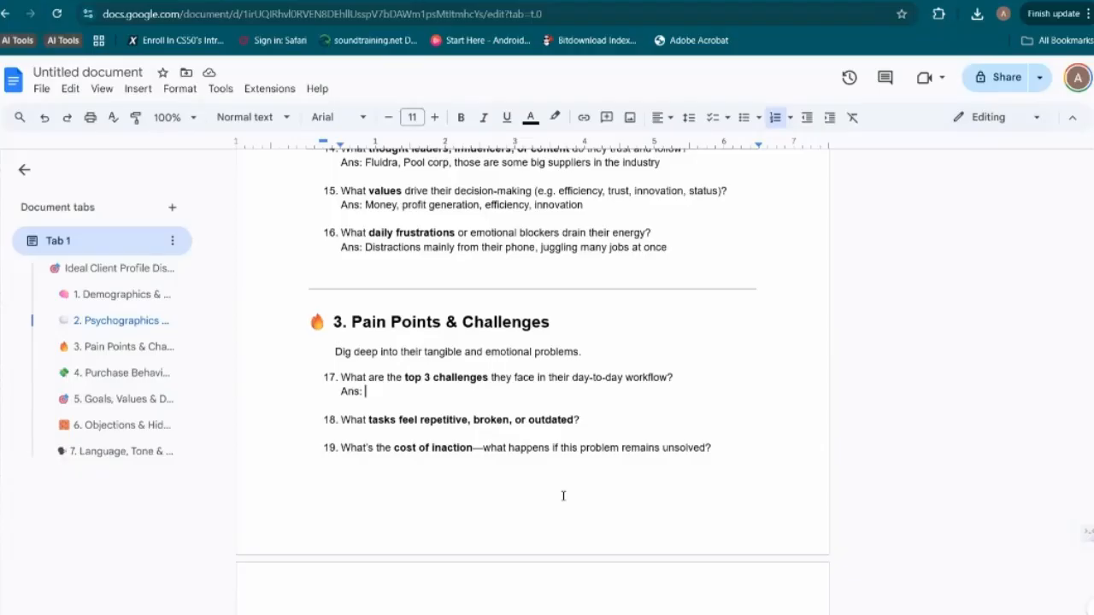
{"action": "type", "text": "missing clients because they cant pick up the phone, they run into "}
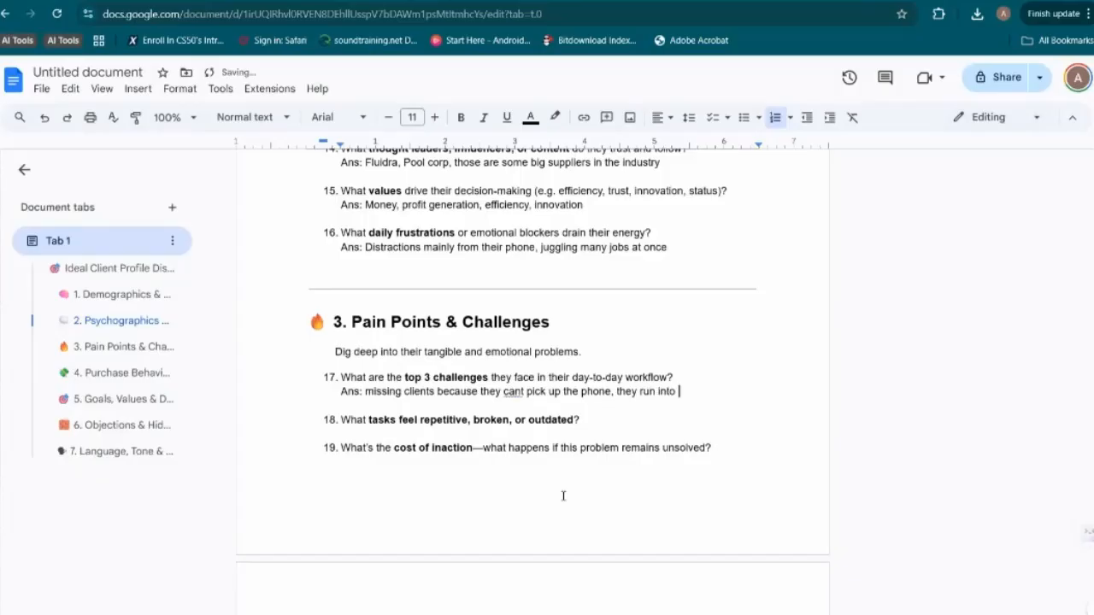
{"action": "type", "text": "UFUs,"}
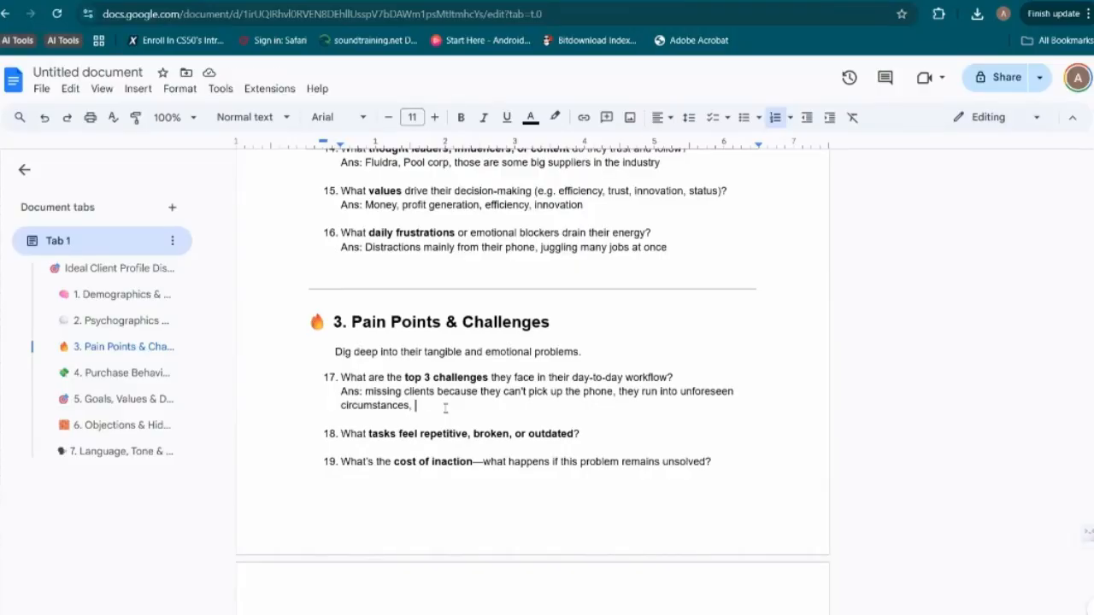
{"action": "type", "text": "uncertainty"}
{"action": "left_click", "coordinate": [412, 406]}
{"action": "key", "text": "BackSpace"}
{"action": "key", "text": "BackSpace"}
{"action": "type", "text": "/"}
{"action": "key", "text": "Down"}
{"action": "left_click", "coordinate": [476, 411]}
Extend the top 3 challenges answer with ", not managing clients expectations and teams, weak communication"
{"action": "type", "text": ", not managing clients expectations and teams, b"}
{"action": "type", "text": "ad communication"}
{"action": "double_click", "coordinate": [699, 405]}
{"action": "type", "text": "weak"}
Answer question 18 about repetitive or outdated tasks with "Ans: Taking Calls, FAQs, keeping client in the loop, Team sync"
{"action": "left_click", "coordinate": [663, 444]}
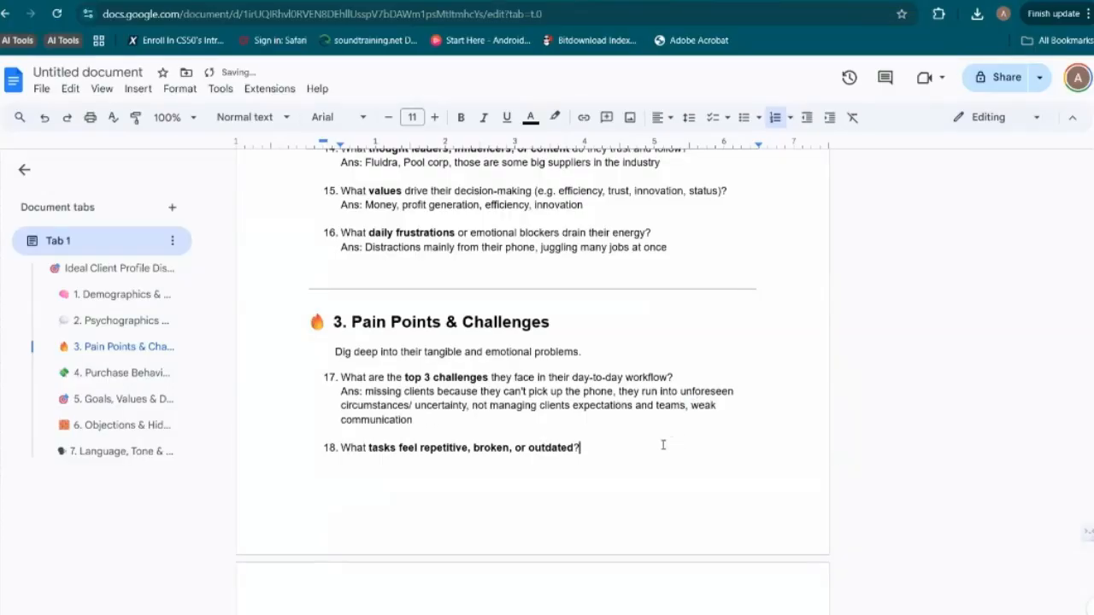
{"action": "key", "text": "shift+Return"}
{"action": "type", "text": "Ans:"}
{"action": "type", "text": "M"}
{"action": "key", "text": "BackSpace"}
{"action": "type", "text": "Taking Calls"}
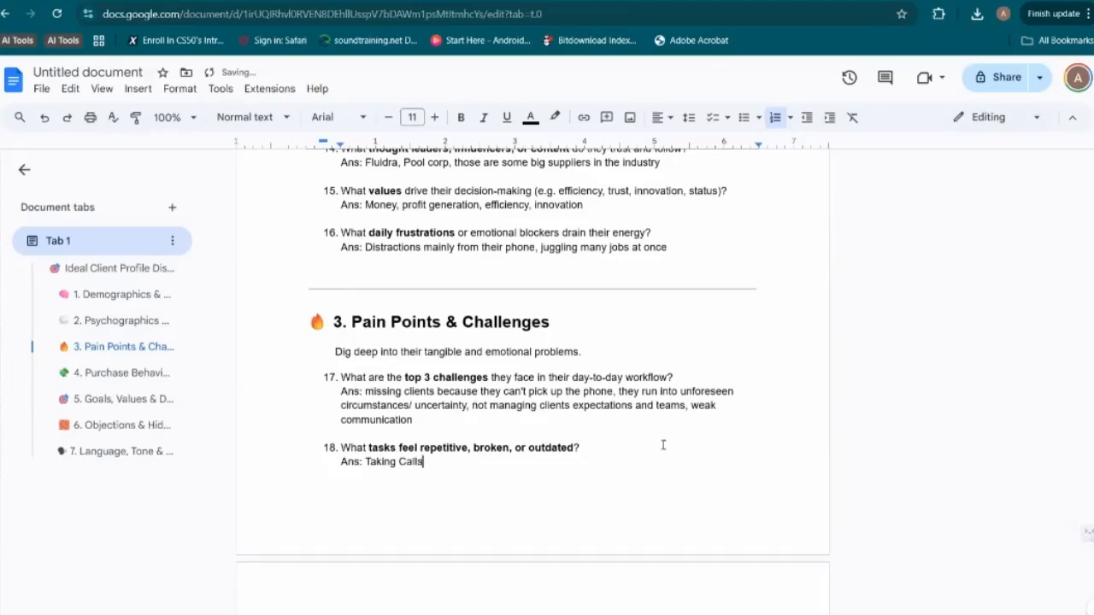
{"action": "type", "text": ", FAQs, keeping client up to date."}
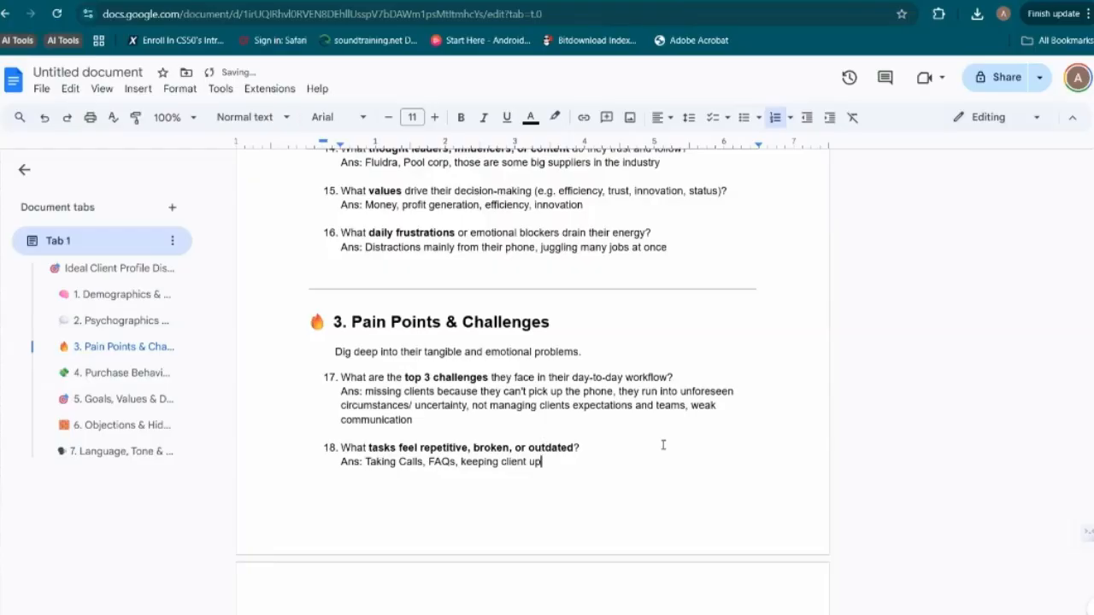
{"action": "key", "text": "BackSpace"}
{"action": "key", "text": "BackSpace"}
{"action": "key", "text": "BackSpace"}
{"action": "key", "text": "BackSpace"}
{"action": "key", "text": "BackSpace"}
{"action": "key", "text": "BackSpace"}
{"action": "key", "text": "BackSpace"}
{"action": "key", "text": "BackSpace"}
{"action": "key", "text": "BackSpace"}
{"action": "key", "text": "BackSpace"}
{"action": "key", "text": "BackSpace"}
{"action": "type", "text": "in the loop,"}
{"action": "scroll", "coordinate": [632, 462], "scroll_direction": "down", "scroll_amount": 2}
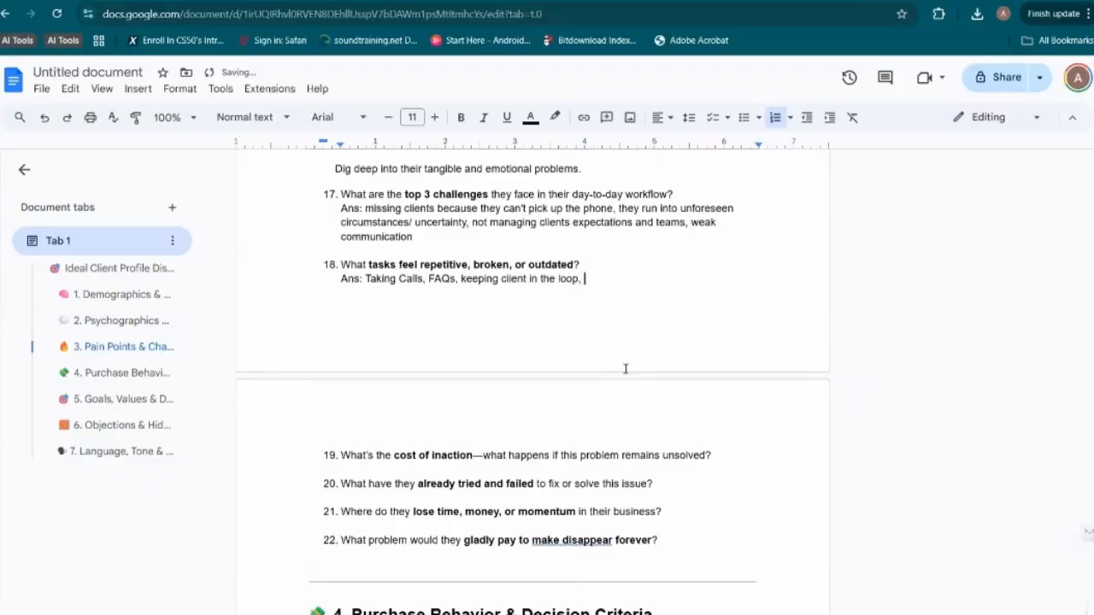
{"action": "type", "text": "Team sync"}
Answer the cost of inaction question with "Ans: They go out of business, lose reputation, get bad reviews."
{"action": "left_click", "coordinate": [728, 454]}
{"action": "key", "text": "shift+Return"}
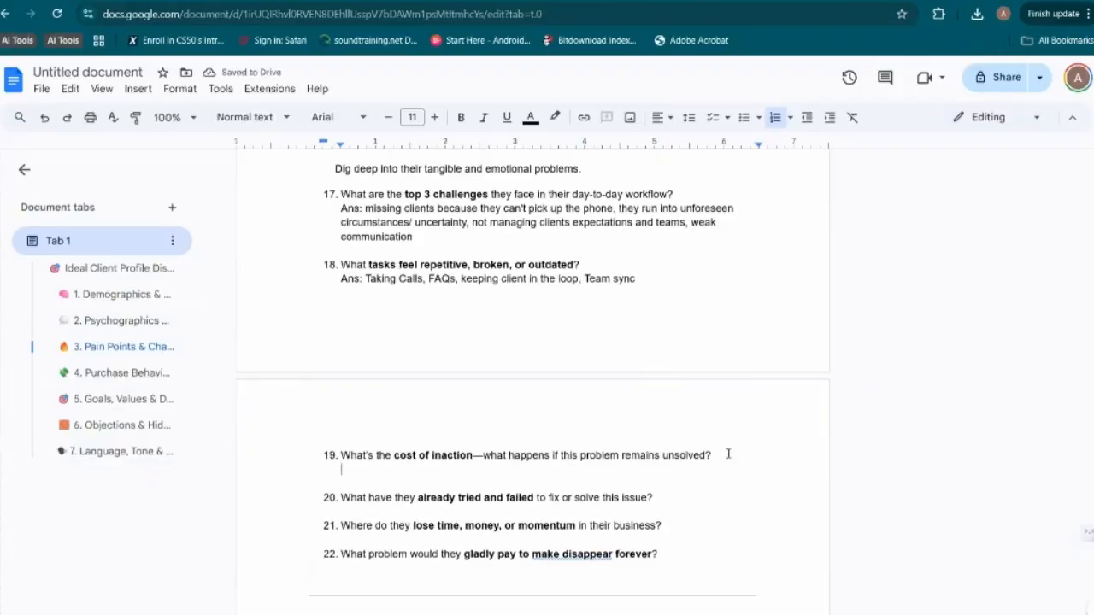
{"action": "type", "text": "Ans"}
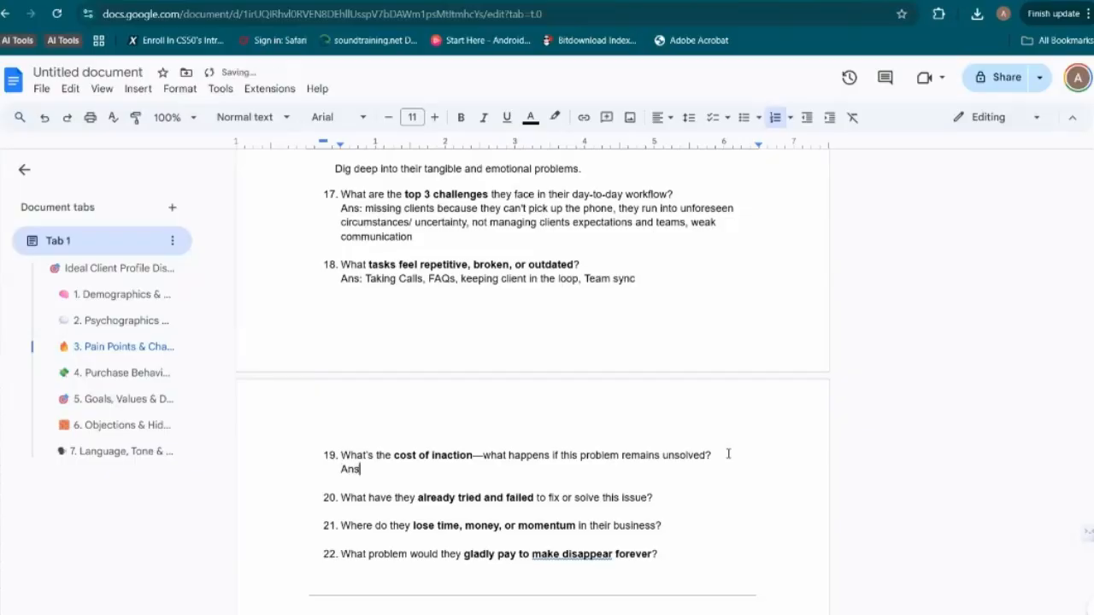
{"action": "type", "text": ": They go out of business,"}
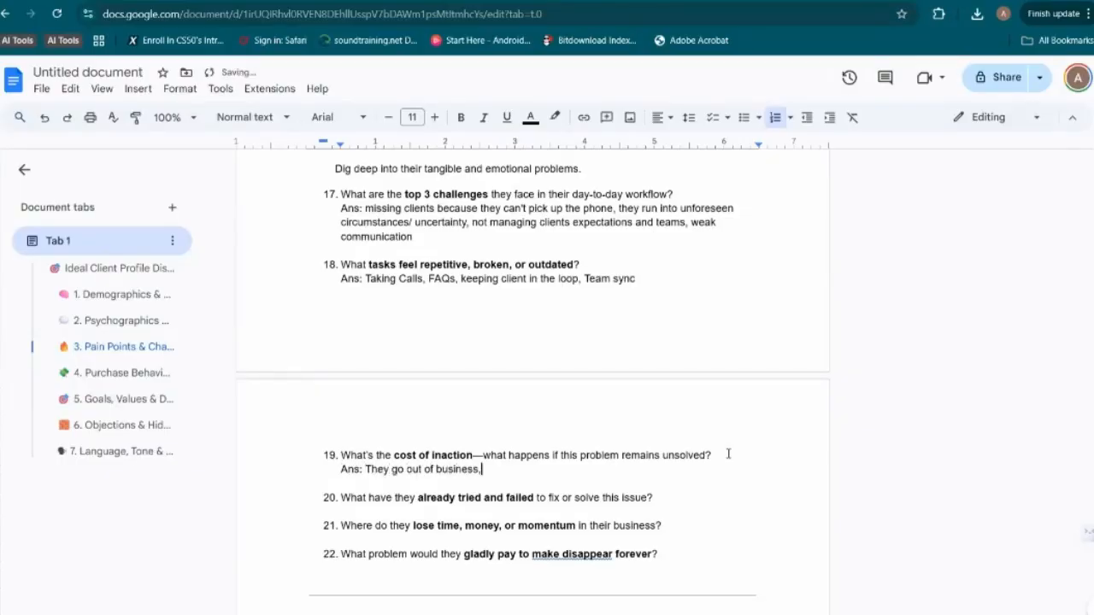
{"action": "type", "text": " lose reputation, get ba"}
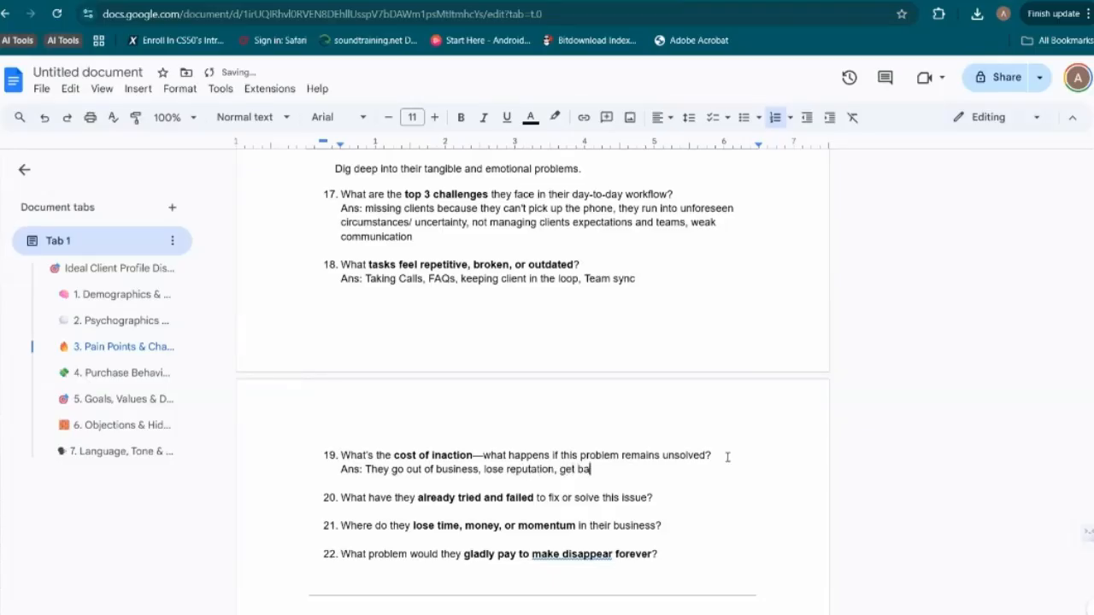
{"action": "type", "text": "d reviews."}
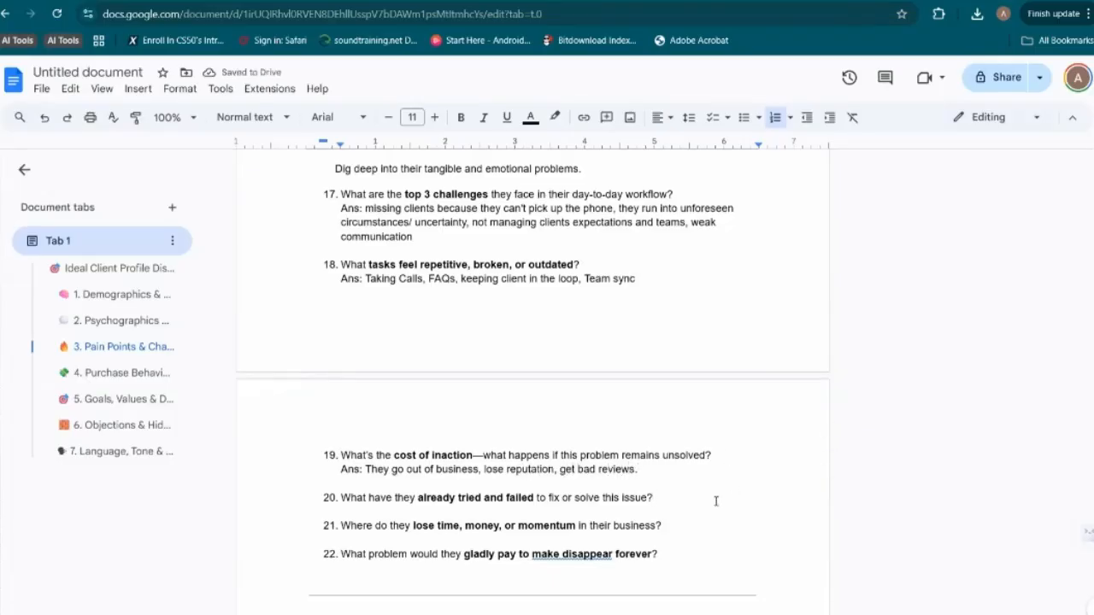
Start an answer line reading "Ans:" under question 20 about already tried and failed fixes
{"action": "key", "text": "shift+Return"}
{"action": "type", "text": "Ans:"}
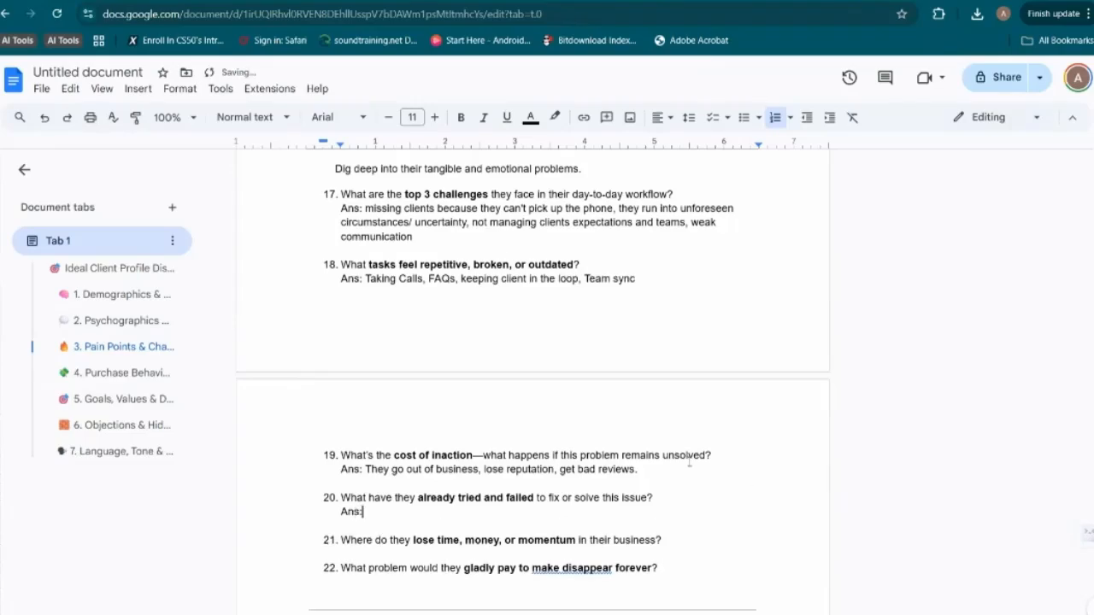
Extend the cost of inaction answer with ", they lose business when they can't answer the phone." and return to question 20's answer line
{"action": "left_click", "coordinate": [659, 472]}
{"action": "key", "text": "BackSpace"}
{"action": "type", "text": ", they'"}
{"action": "key", "text": "BackSpace"}
{"action": "type", "text": "lose business wh"}
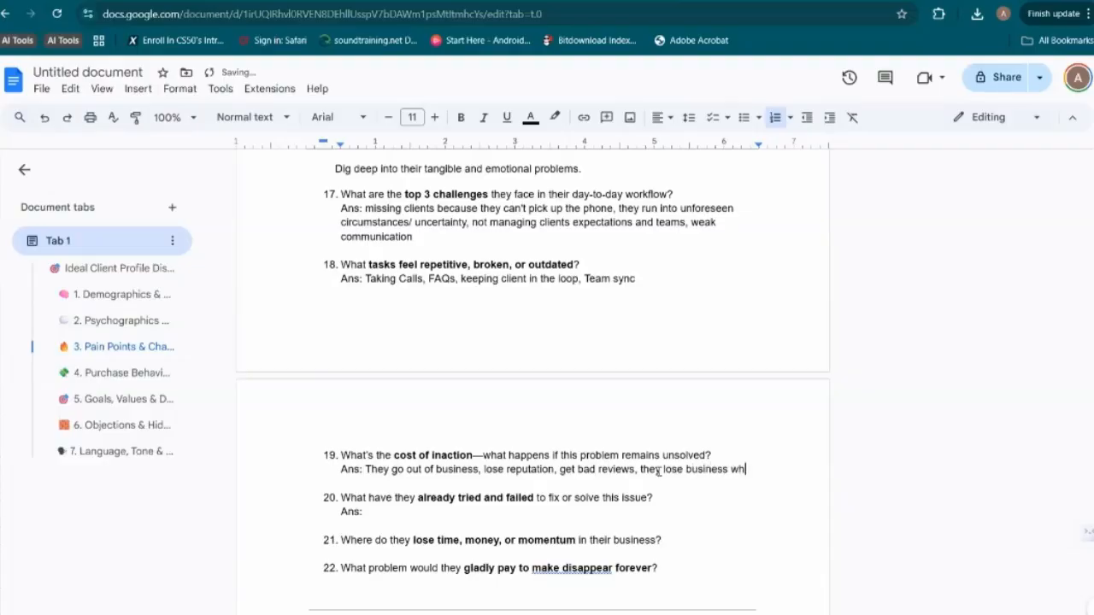
{"action": "type", "text": "en they can't answer"}
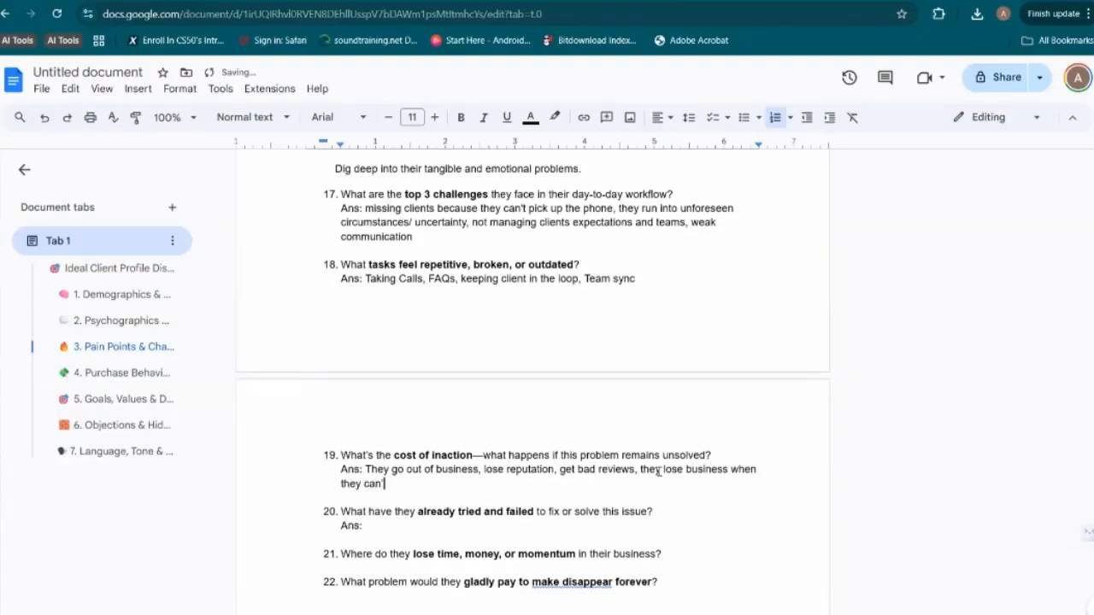
{"action": "type", "text": " the phone."}
{"action": "left_click", "coordinate": [483, 524]}
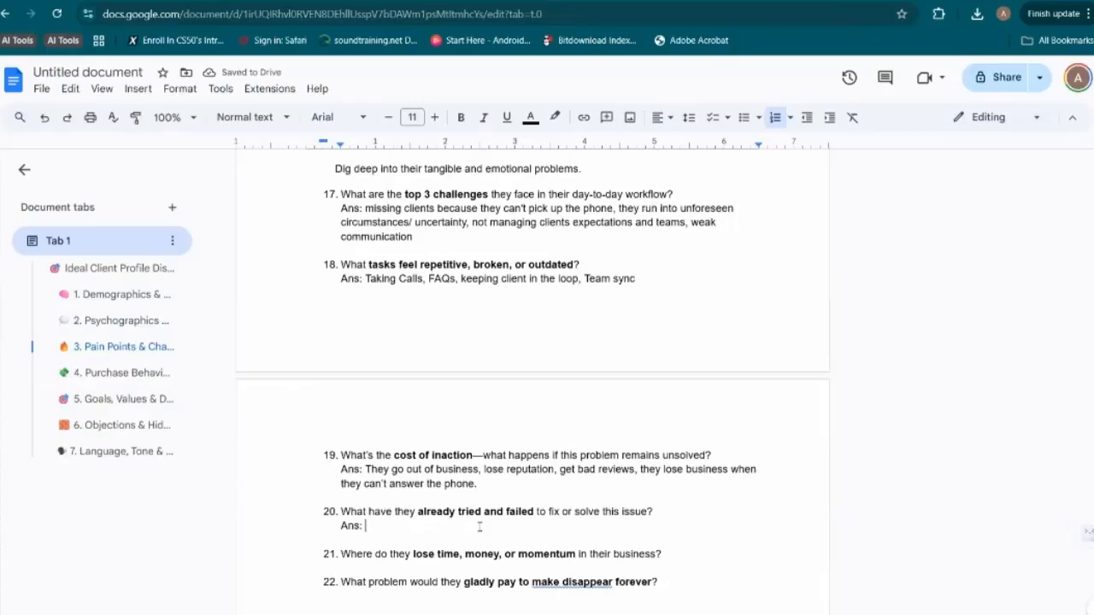
Answer question 20 about already tried and failed fixes with "Hire receptionist, virtual assistants."
{"action": "type", "text": "Hire receptionist"}
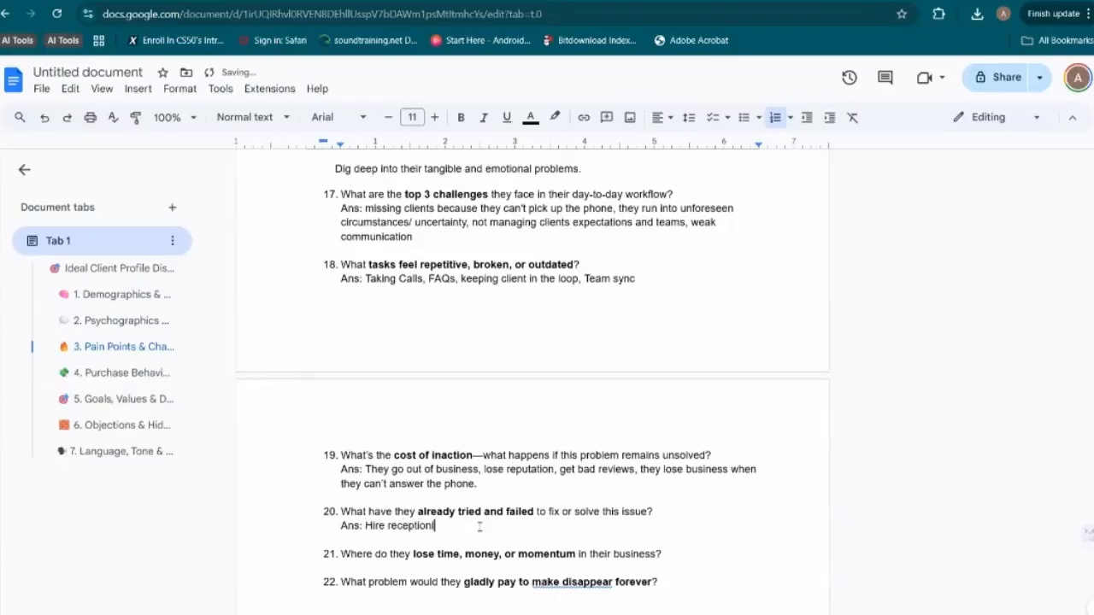
{"action": "type", "text": ","}
{"action": "key", "text": "BackSpace"}
{"action": "key", "text": "BackSpace"}
{"action": "type", "text": ", virtual assistants."}
Start an answer line reading "Ans:" under question 21, trying out "Doom scrolling," and removing that phrase again
{"action": "scroll", "coordinate": [661, 351], "scroll_direction": "down", "scroll_amount": 3}
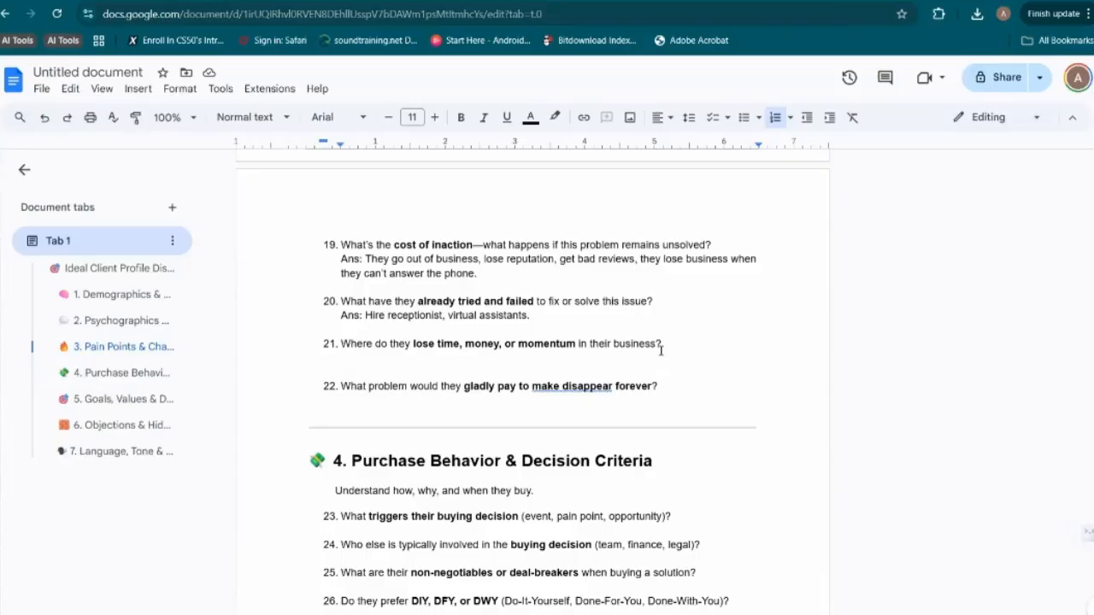
{"action": "type", "text": "Ans:"}
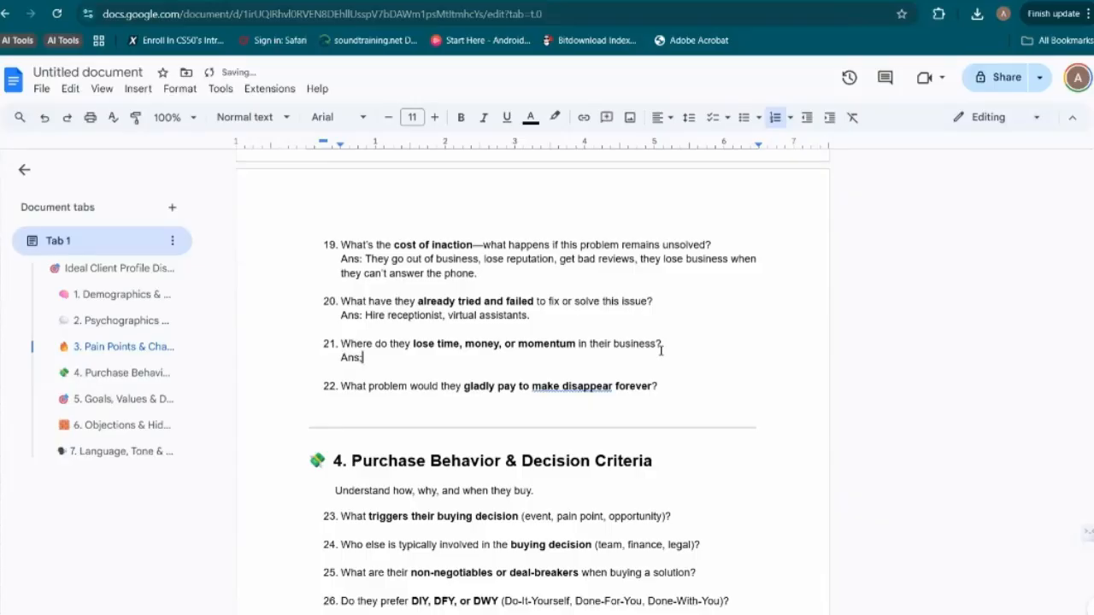
{"action": "type", "text": " Doom scrolling,"}
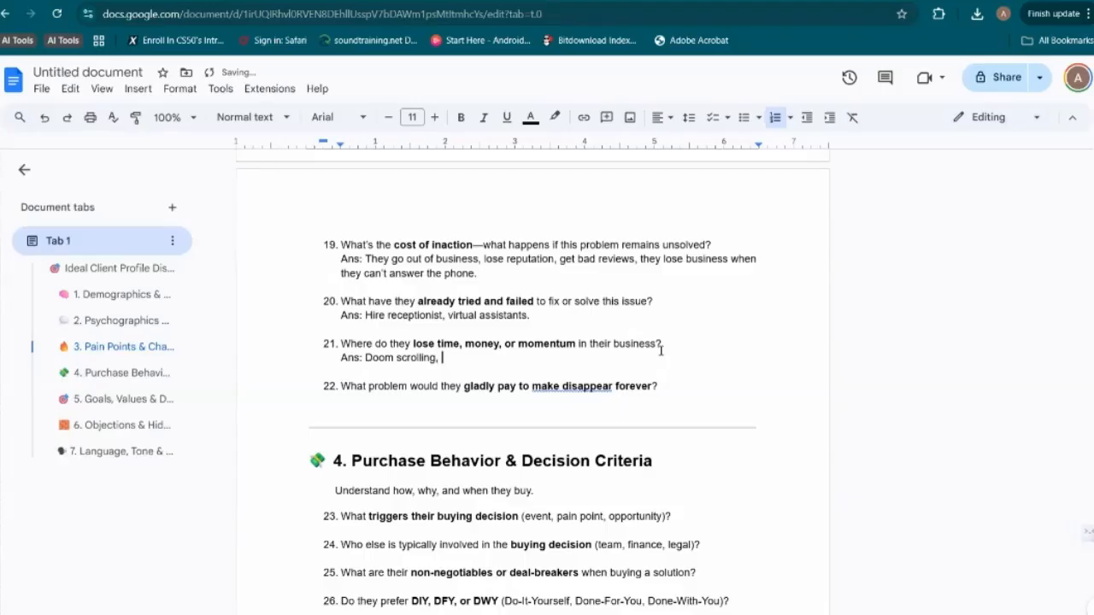
{"action": "key", "text": "BackSpace"}
{"action": "key", "text": "BackSpace"}
{"action": "key", "text": "BackSpace"}
{"action": "key", "text": "BackSpace"}
{"action": "key", "text": "BackSpace"}
{"action": "key", "text": "BackSpace"}
{"action": "key", "text": "BackSpace"}
{"action": "key", "text": "BackSpace"}
{"action": "key", "text": "BackSpace"}
{"action": "key", "text": "BackSpace"}
{"action": "key", "text": "BackSpace"}
{"action": "key", "text": "BackSpace"}
{"action": "key", "text": "BackSpace"}
{"action": "key", "text": "BackSpace"}
{"action": "key", "text": "BackSpace"}
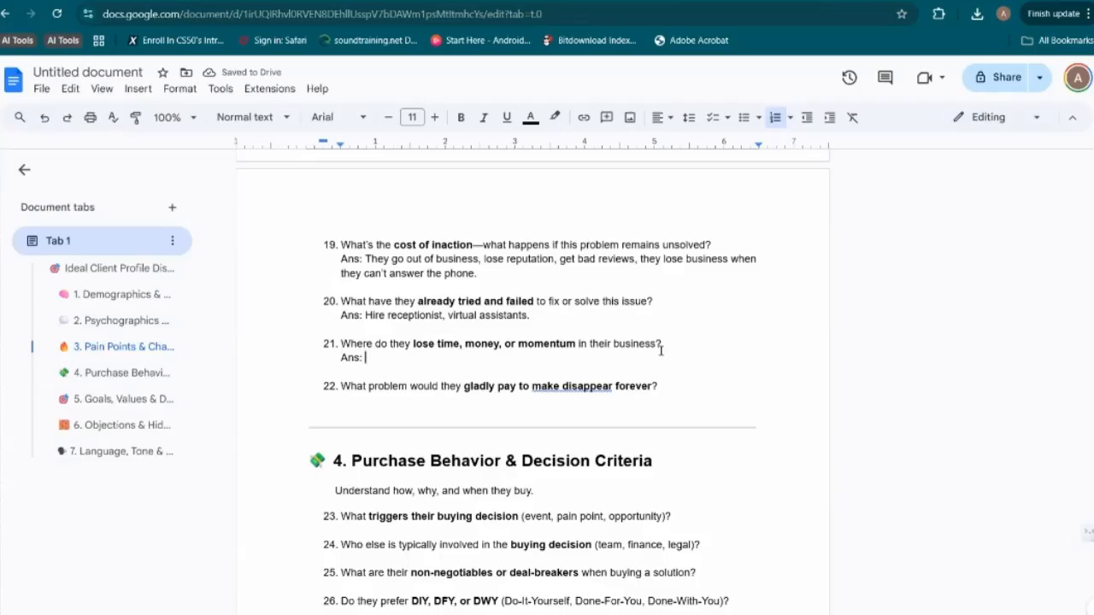
Answer question 21 about lost time, money or momentum with "alot of Multi-tasking on job, juggling multiple jobs and team communication"
{"action": "type", "text": "Multi-tasking on job, ju"}
{"action": "type", "text": "ggl"}
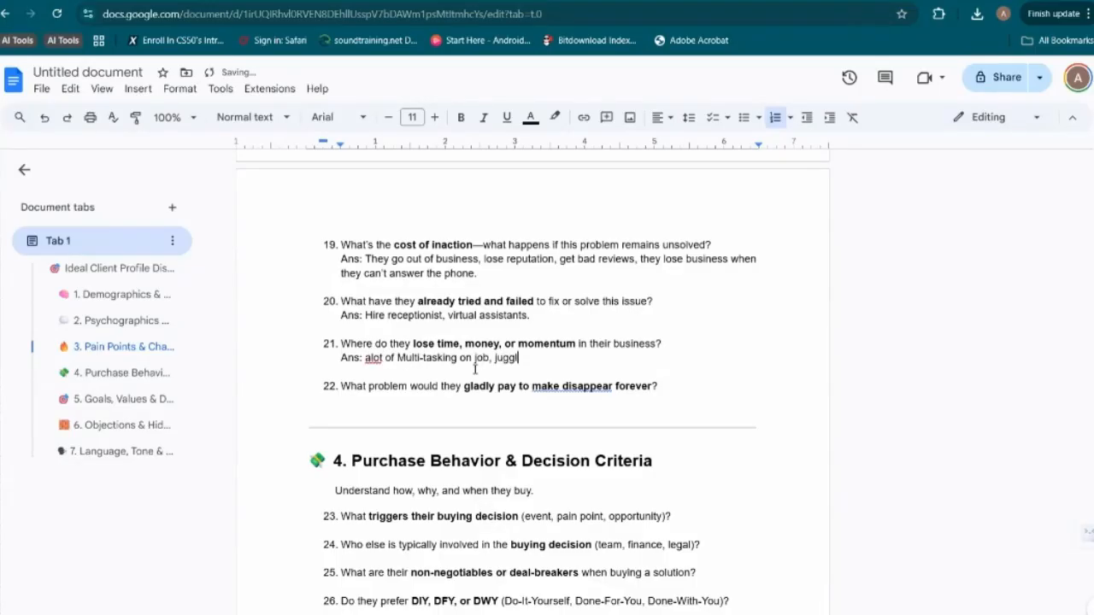
{"action": "type", "text": "ing multiple jobs "}
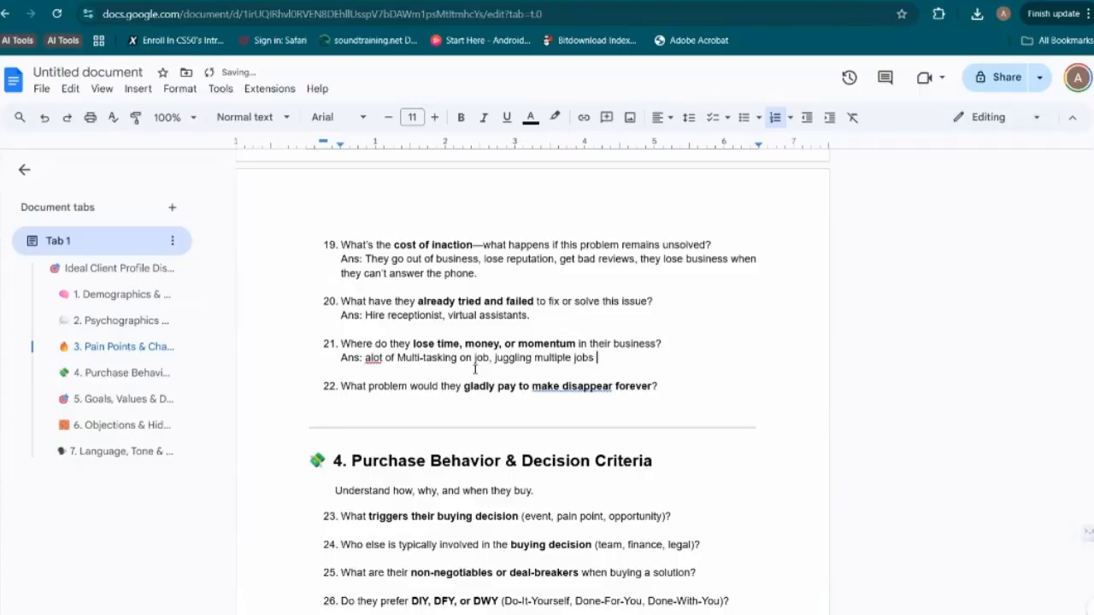
{"action": "type", "text": "and team communication"}
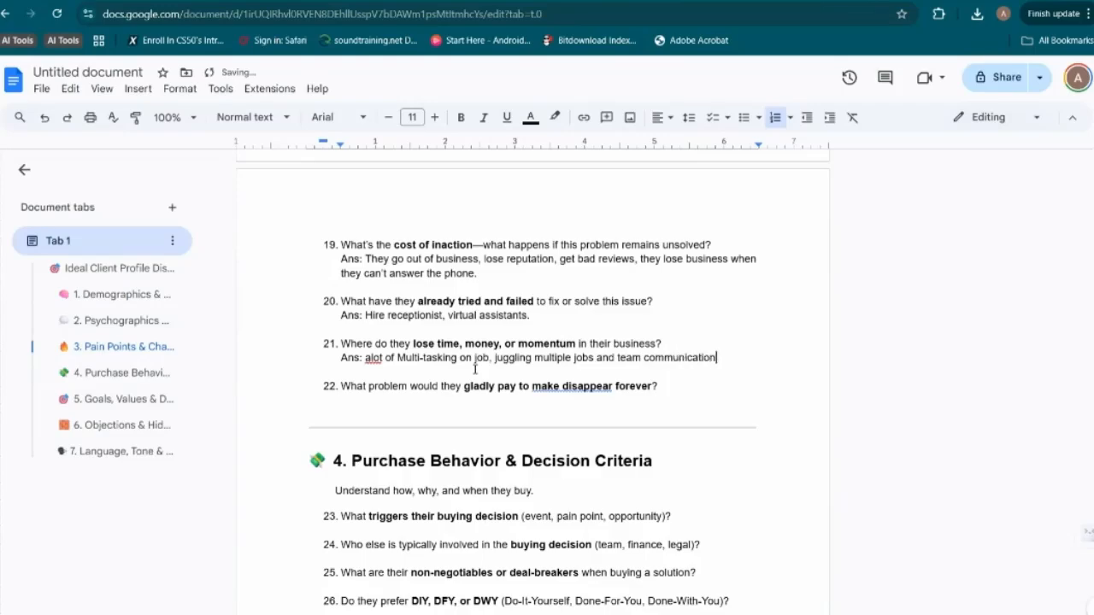
Answer question 22 with "Ans: off work hours, 24/7 calls answering system, being able to delegate calls"
{"action": "left_click", "coordinate": [681, 387]}
{"action": "key", "text": "shift+Return"}
{"action": "type", "text": "Ans"}
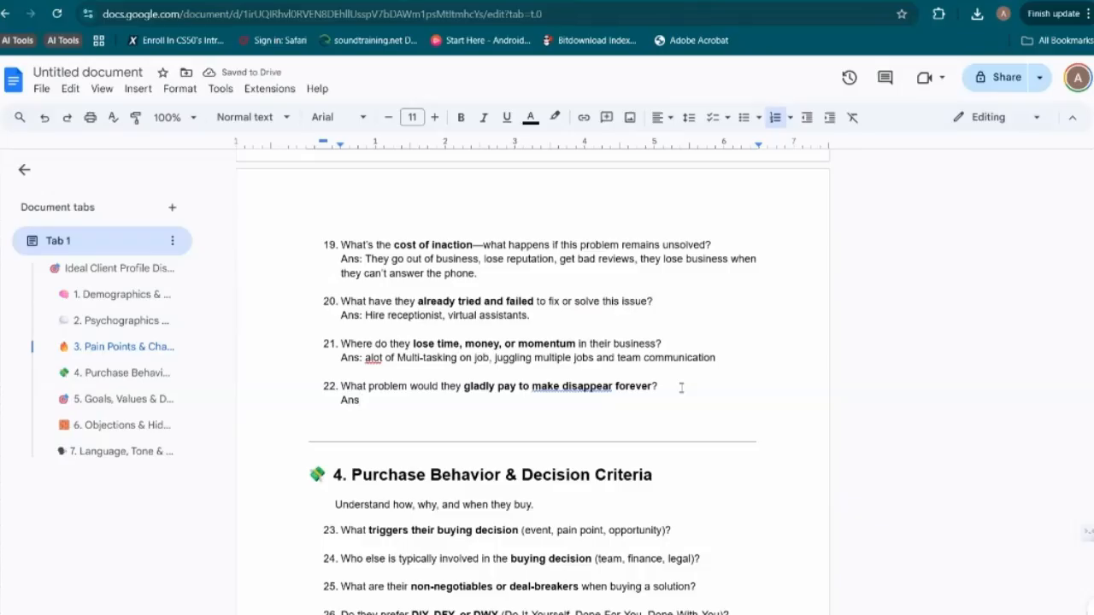
{"action": "type", "text": ":"}
{"action": "type", "text": "a"}
{"action": "type", "text": "off hour"}
{"action": "key", "text": "BackSpace"}
{"action": "key", "text": "BackSpace"}
{"action": "key", "text": "BackSpace"}
{"action": "key", "text": "BackSpace"}
{"action": "key", "text": "BackSpace"}
{"action": "type", "text": "work "}
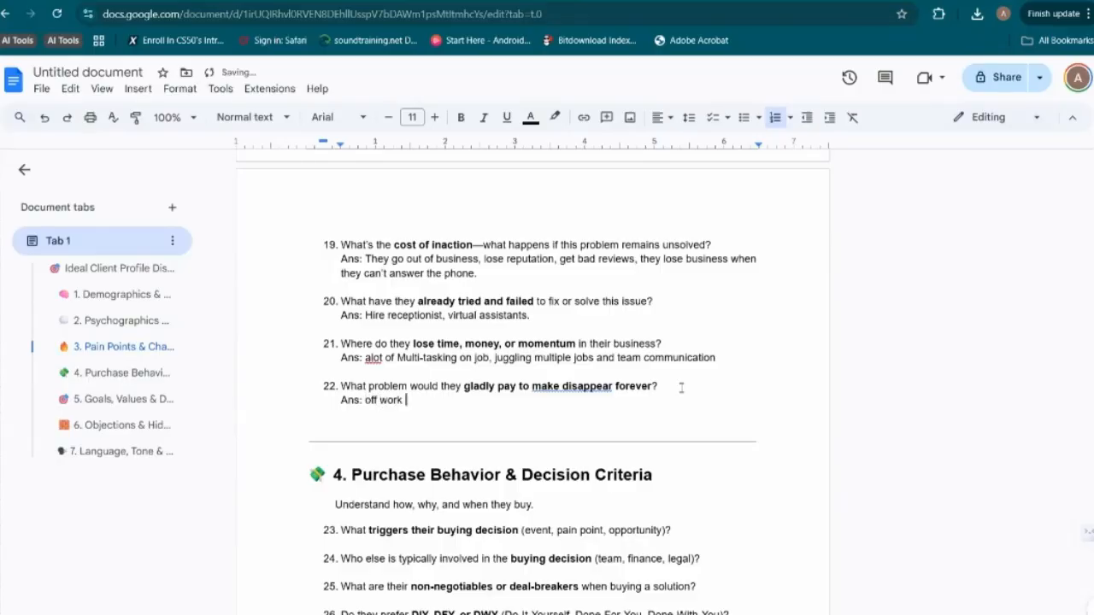
{"action": "type", "text": "hours, 24/7 calls answering "}
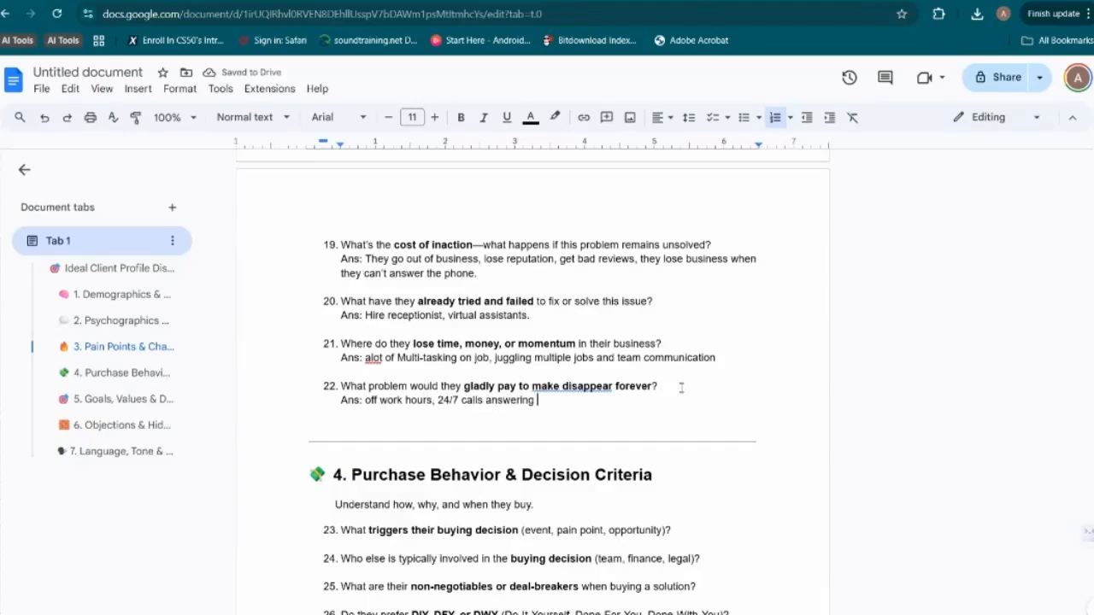
{"action": "type", "text": "system, able to delegate calls"}
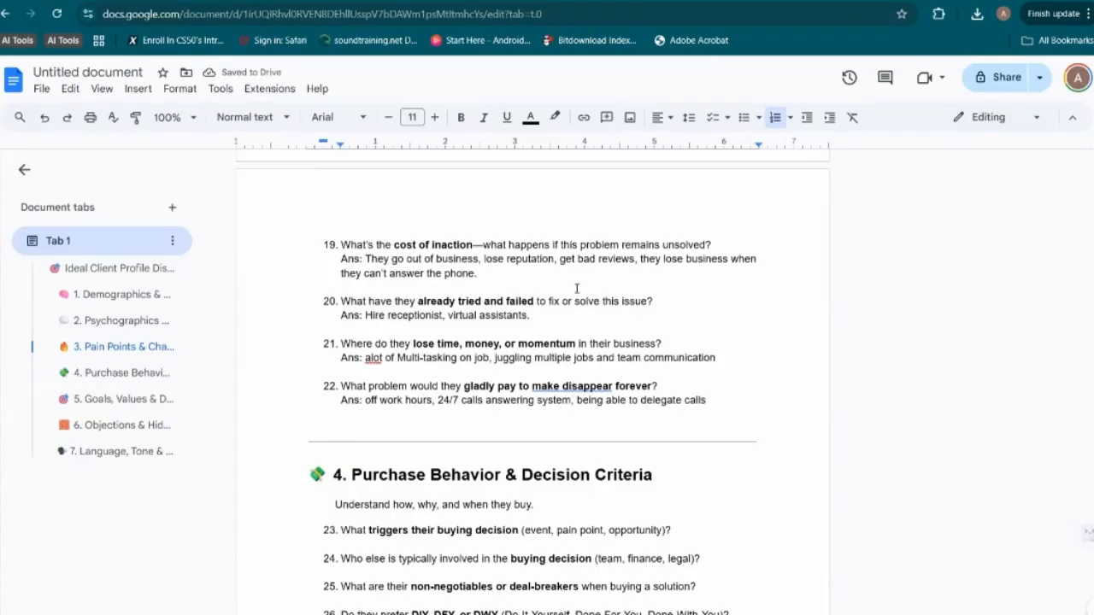
Answer question 23 about buying decision triggers with "Ans: event, pain point, opportunity", leaving a blank line below it
{"action": "scroll", "coordinate": [577, 289], "scroll_direction": "down", "scroll_amount": 3}
{"action": "scroll", "coordinate": [577, 289], "scroll_direction": "up", "scroll_amount": 1}
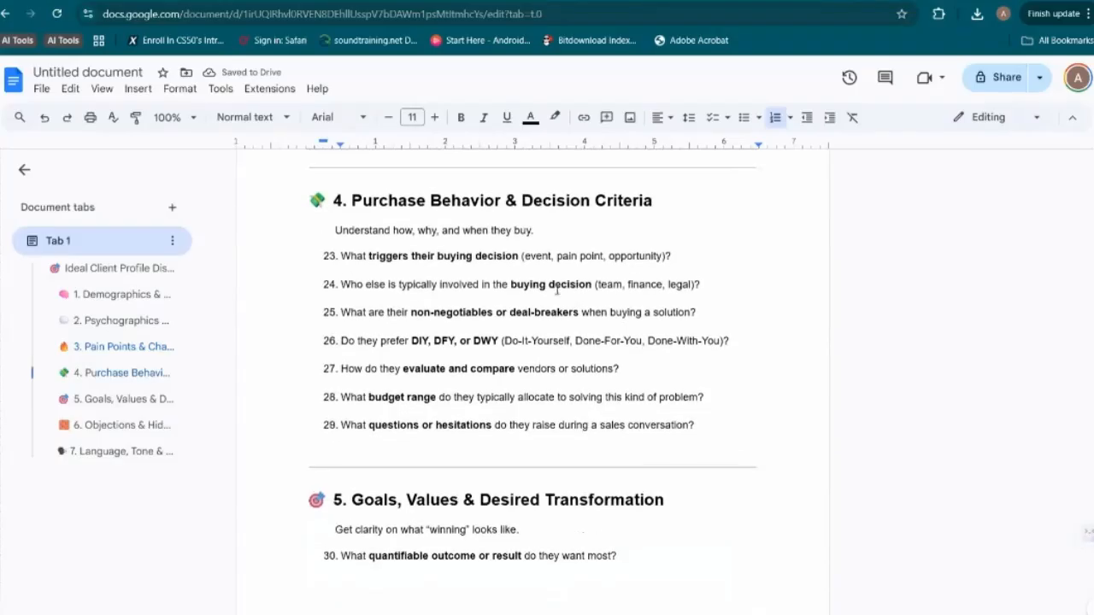
{"action": "left_click", "coordinate": [679, 266]}
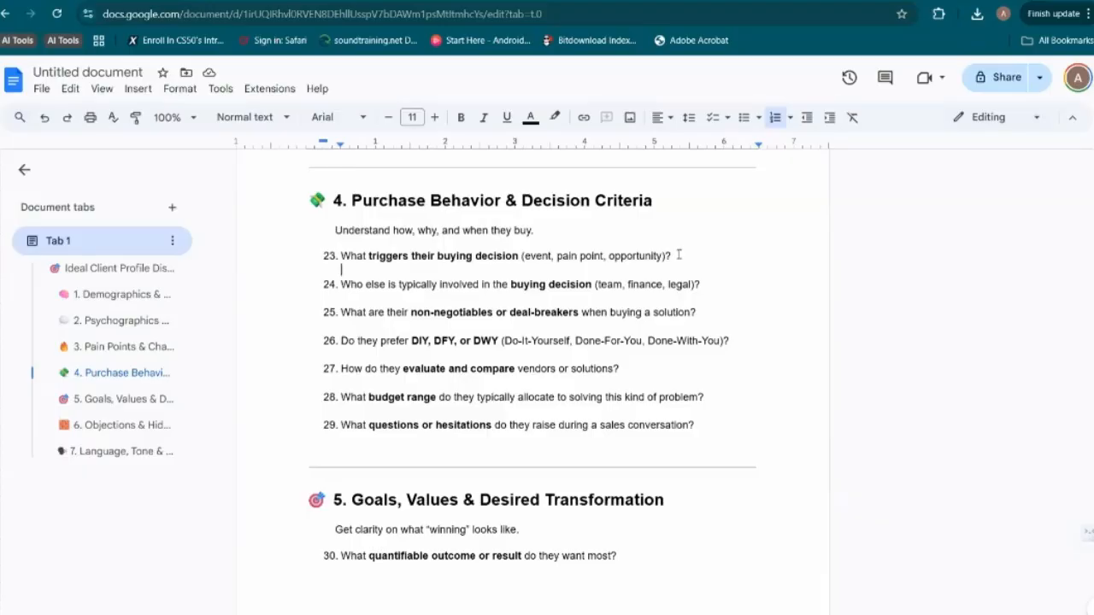
{"action": "type", "text": "Ands"}
{"action": "key", "text": "BackSpace"}
{"action": "key", "text": "BackSpace"}
{"action": "type", "text": "s:"}
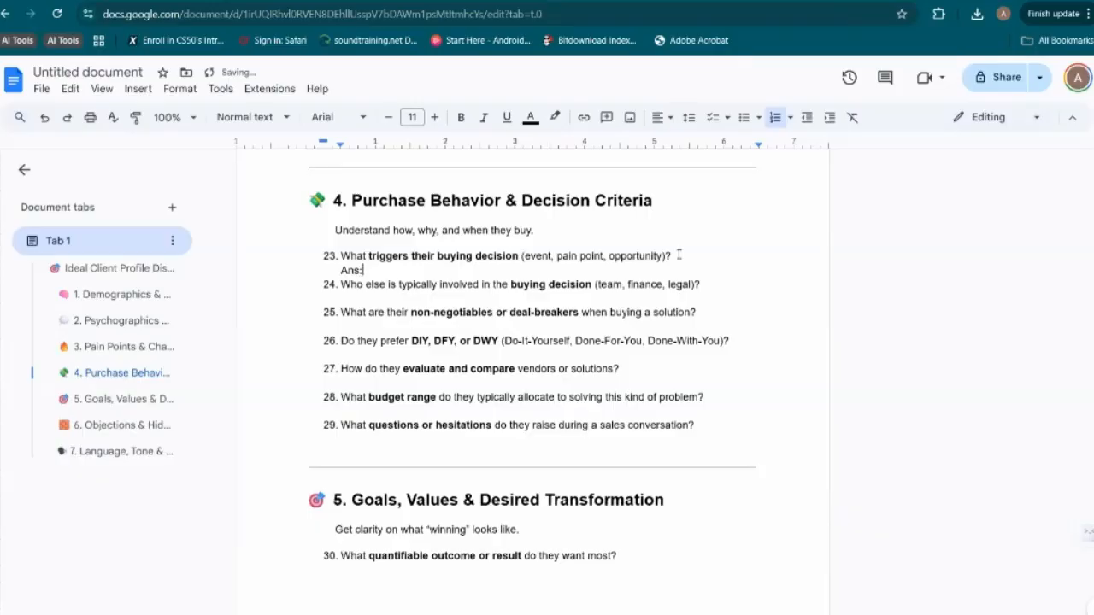
{"action": "key", "text": "Return"}
{"action": "key", "text": "Up"}
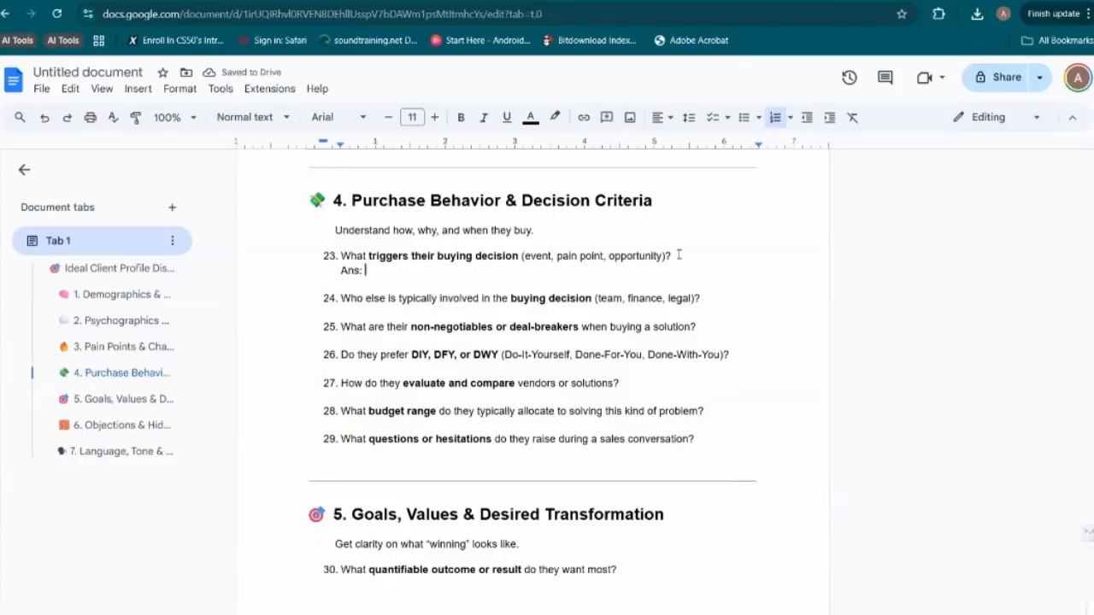
{"action": "type", "text": "event, pain"}
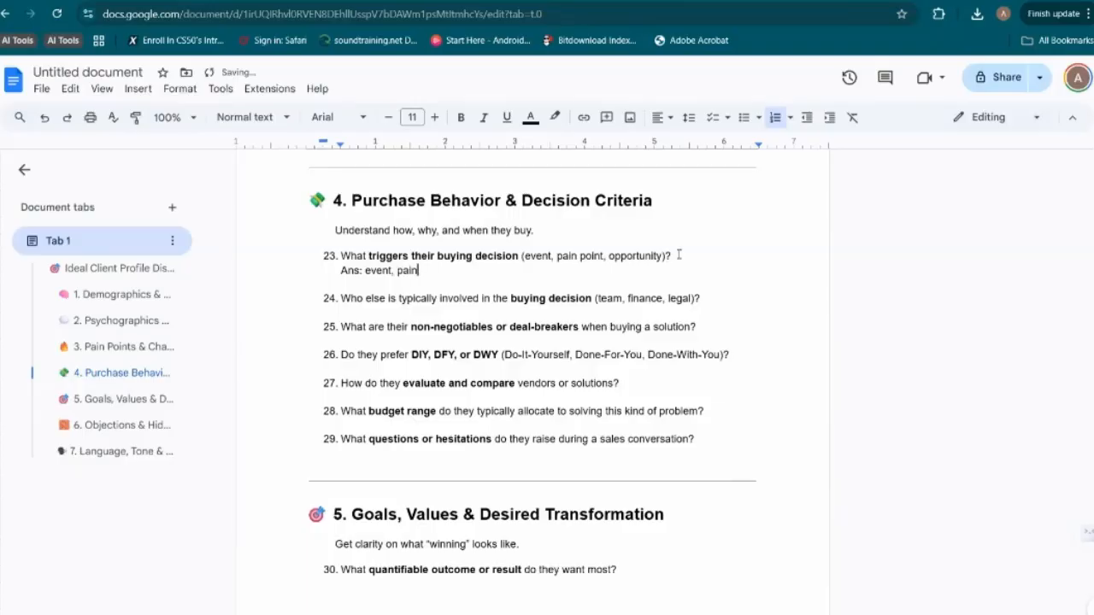
{"action": "type", "text": " point, opportunity"}
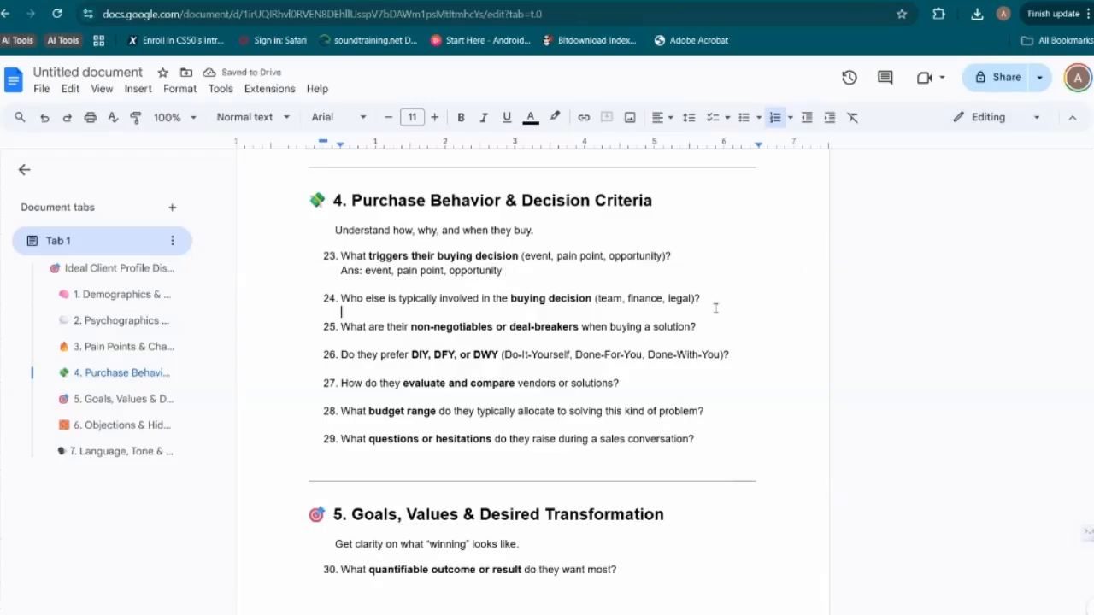
Answer question 24 about who is involved in the buying decision with "Ans: Family and the Owner of the business"
{"action": "key", "text": "Return"}
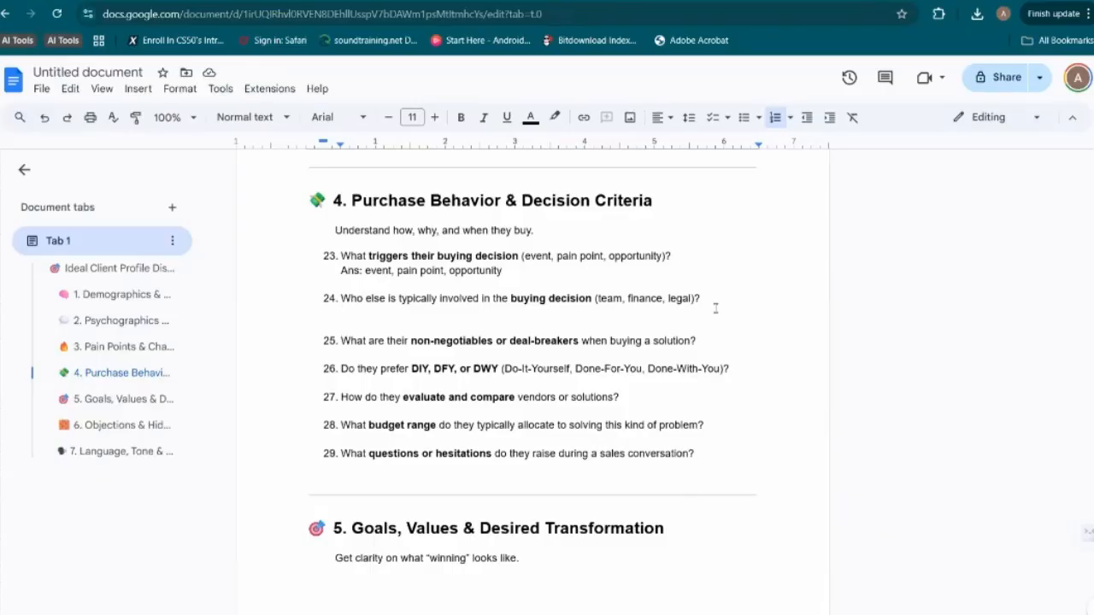
{"action": "type", "text": "Ans"}
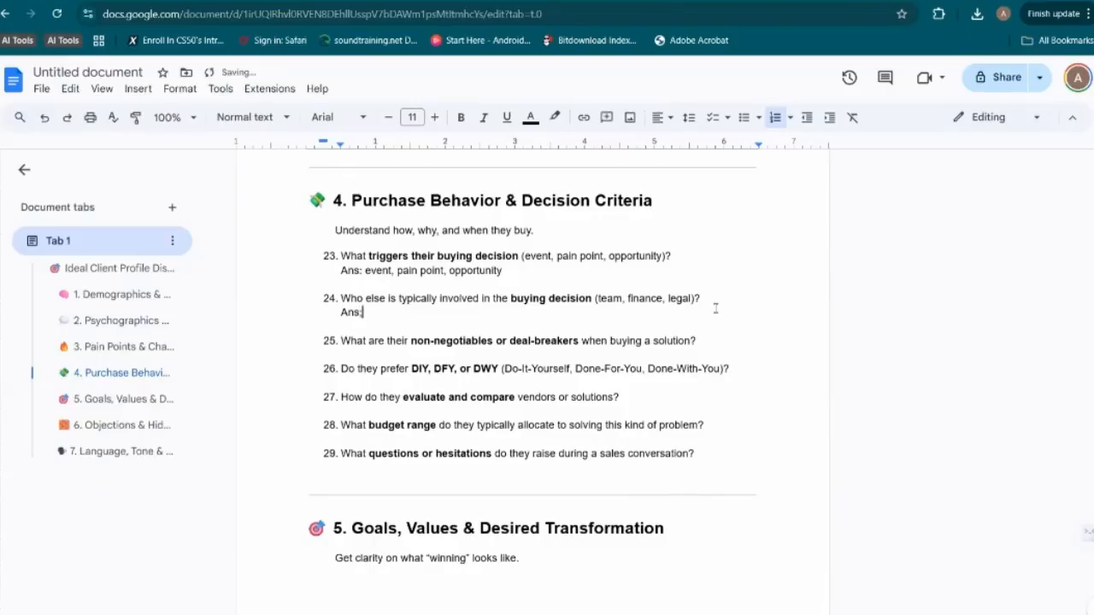
{"action": "type", "text": ": Thana"}
{"action": "key", "text": "BackSpace"}
{"action": "key", "text": "BackSpace"}
{"action": "key", "text": "BackSpace"}
{"action": "key", "text": "BackSpace"}
{"action": "type", "text": "hey"}
{"action": "key", "text": "BackSpace"}
{"action": "key", "text": "BackSpace"}
{"action": "key", "text": "BackSpace"}
{"action": "key", "text": "BackSpace"}
{"action": "key", "text": "BackSpace"}
{"action": "type", "text": "Family"}
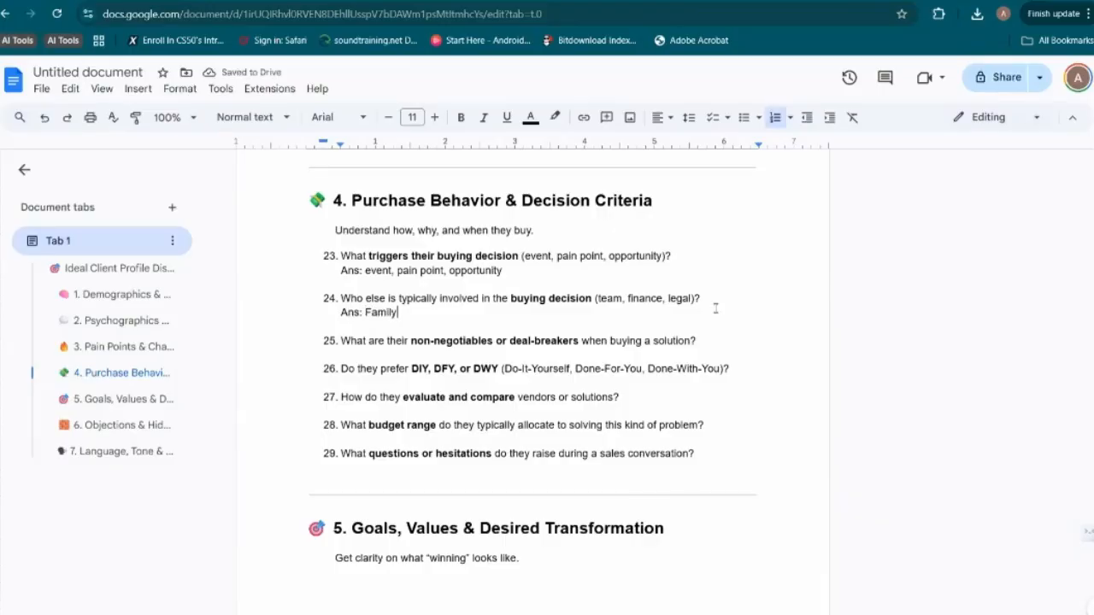
{"action": "type", "text": " and the "}
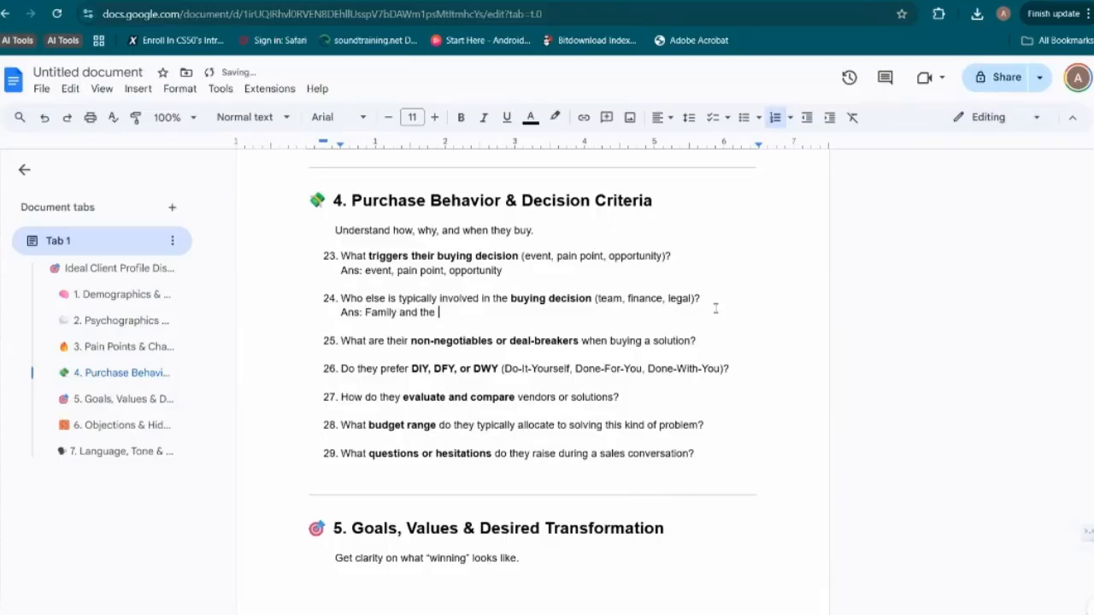
{"action": "type", "text": "Owner of the business"}
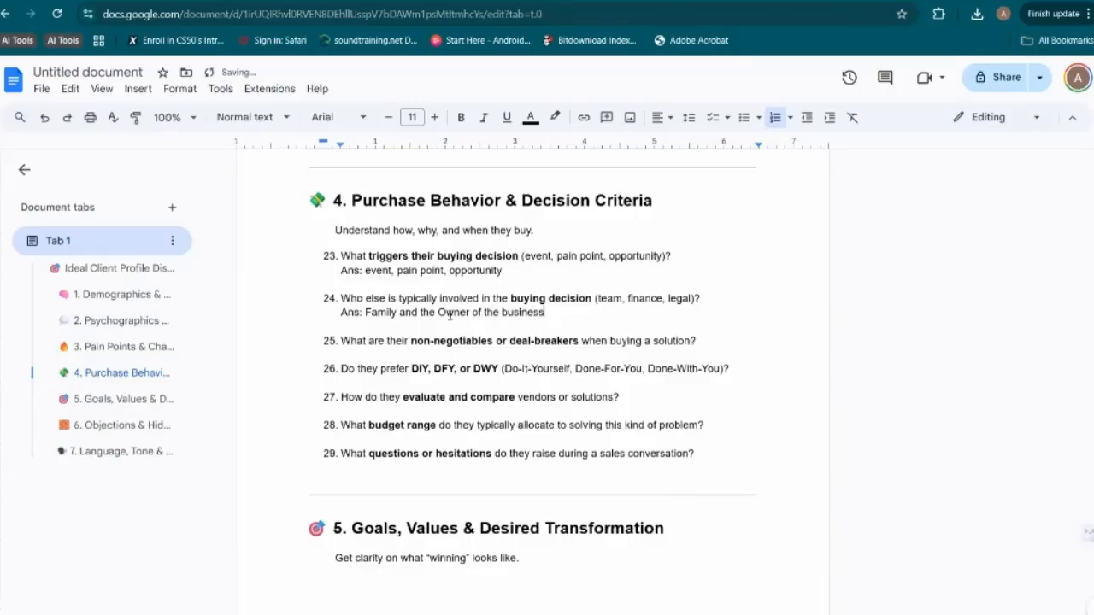
Remove "Family and the" from question 24's answer, leaving "Ans: Owner of the business"
{"action": "double_click", "coordinate": [386, 313]}
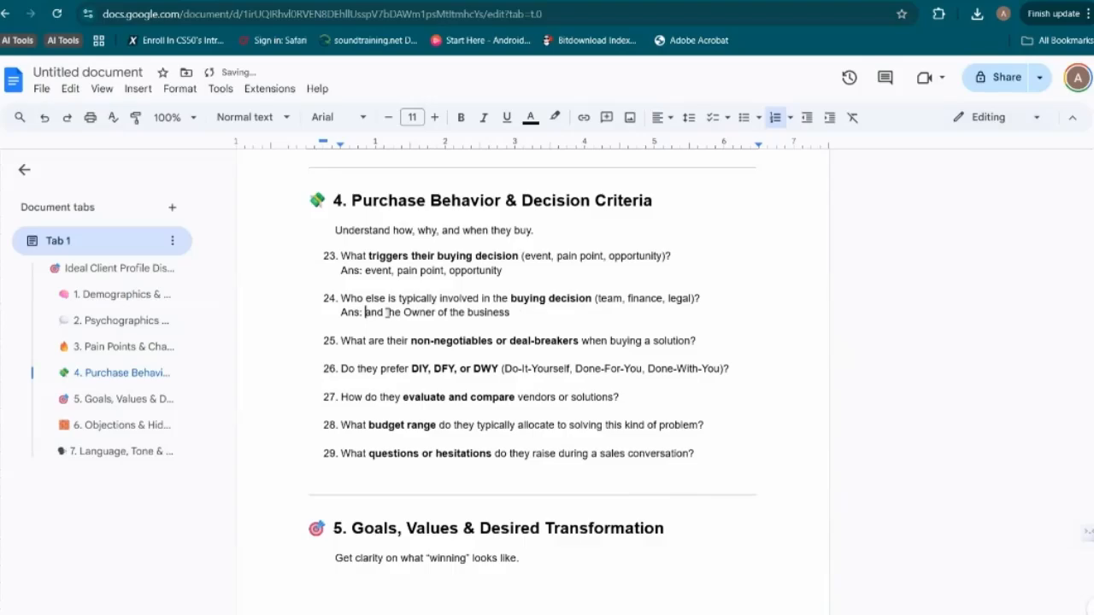
{"action": "key", "text": "ctrl+shift+Right"}
{"action": "key", "text": "ctrl+shift+Right"}
{"action": "key", "text": "BackSpace"}
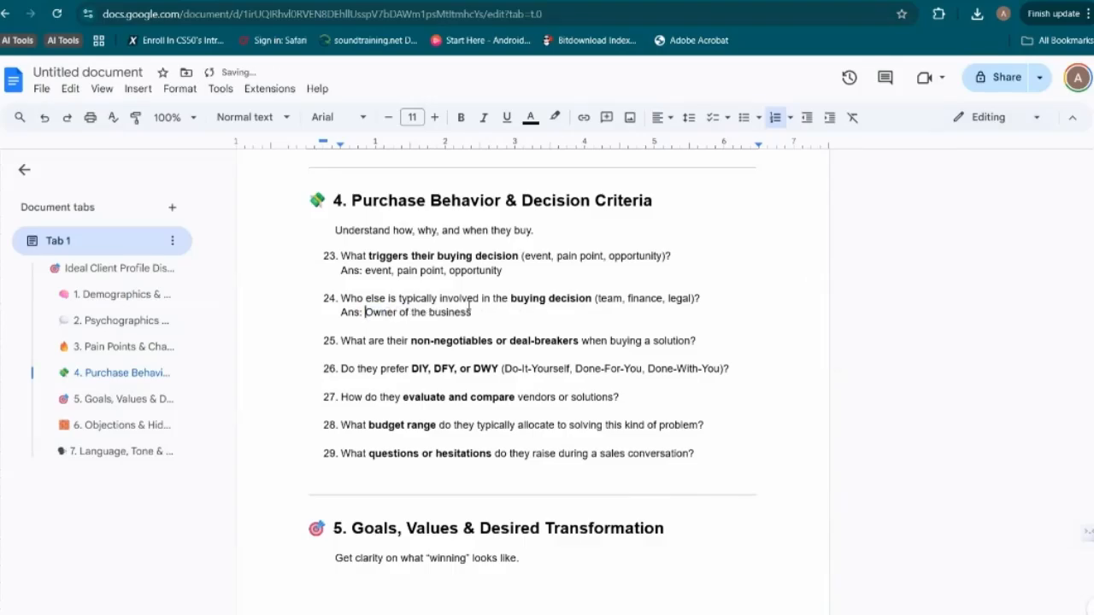
Answer question 25 about deal-breakers with "Ans: taking away work they dont want to relinquish, still being in the loop"
{"action": "left_click", "coordinate": [698, 340]}
{"action": "key", "text": "shift+Return"}
{"action": "type", "text": "Ans:"}
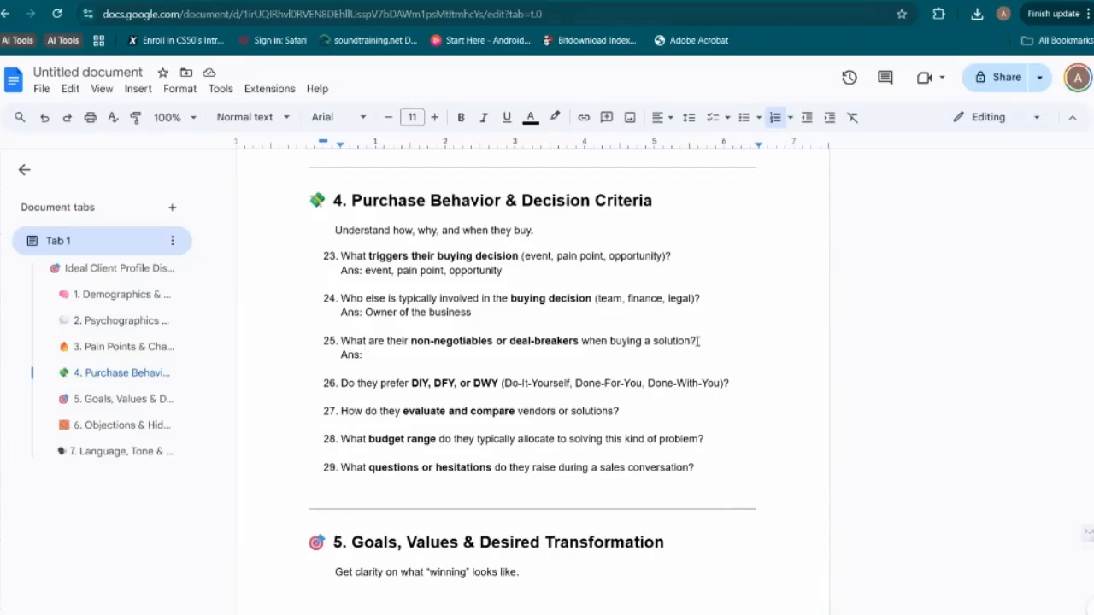
{"action": "type", "text": "taking away work they dont want to relinquish"}
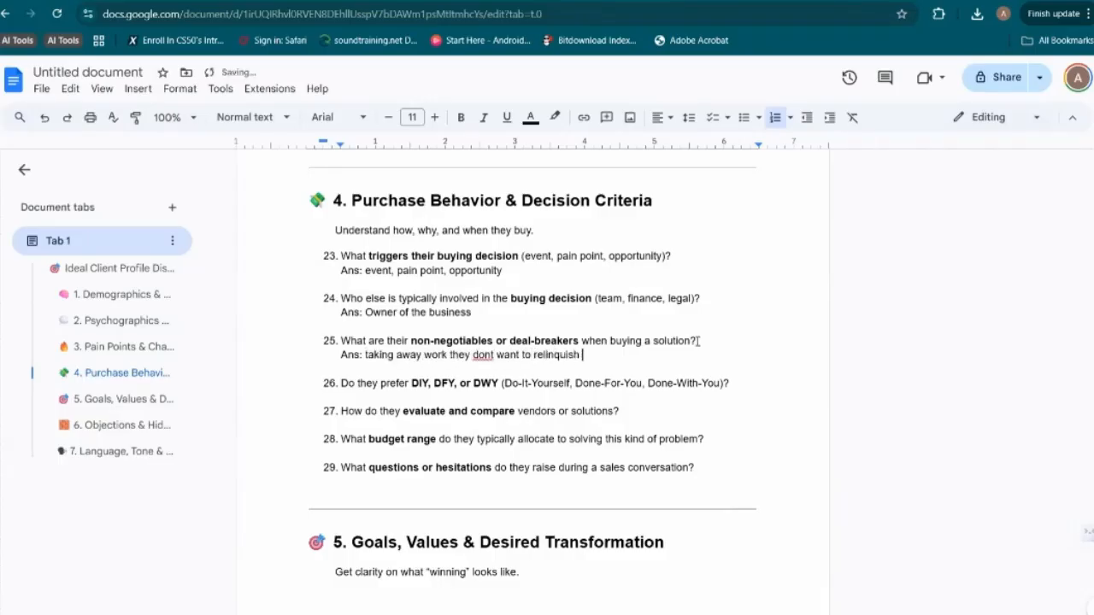
{"action": "key", "text": "BackSpace"}
{"action": "type", "text": "still being in theloo"}
{"action": "key", "text": "BackSpace"}
{"action": "key", "text": "BackSpace"}
{"action": "key", "text": "BackSpace"}
{"action": "key", "text": "BackSpace"}
{"action": "key", "text": "BackSpace"}
{"action": "type", "text": "he loop"}
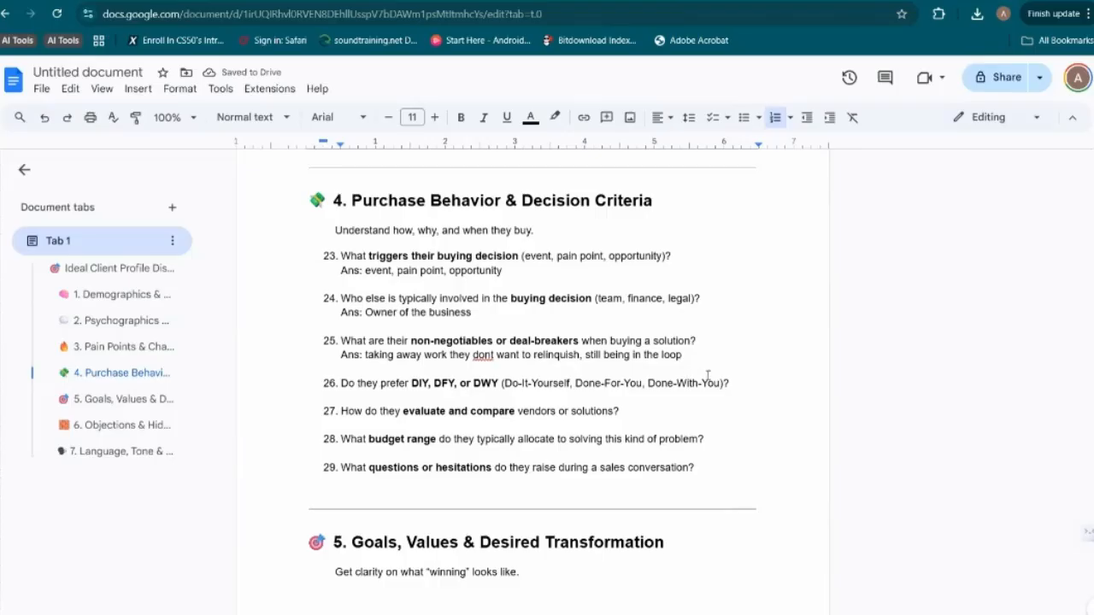
Answer question 26 about DIY, DFY or DWY with "Ans: DFY" and add an empty answer line under question 27
{"action": "left_click", "coordinate": [740, 378]}
{"action": "key", "text": "shift+Return"}
{"action": "type", "text": "Ans:"}
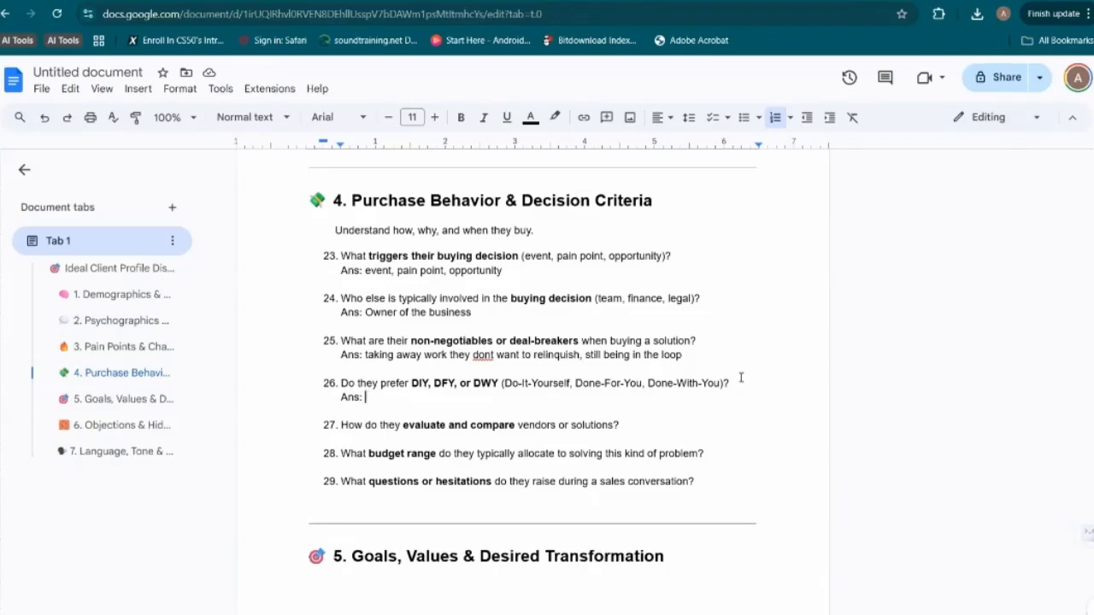
{"action": "type", "text": "DFY"}
{"action": "left_click", "coordinate": [696, 422]}
{"action": "key", "text": "shift+Return"}
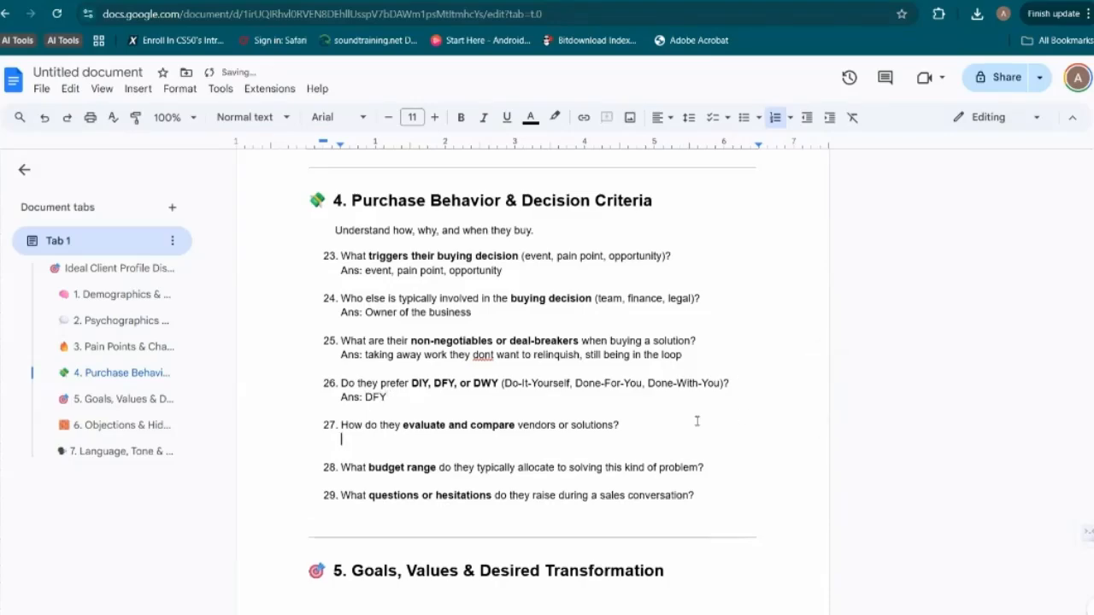
Extend question 26's answer with ", option of a retainer based model"
{"action": "left_click", "coordinate": [559, 392]}
{"action": "type", "text": ", option of "}
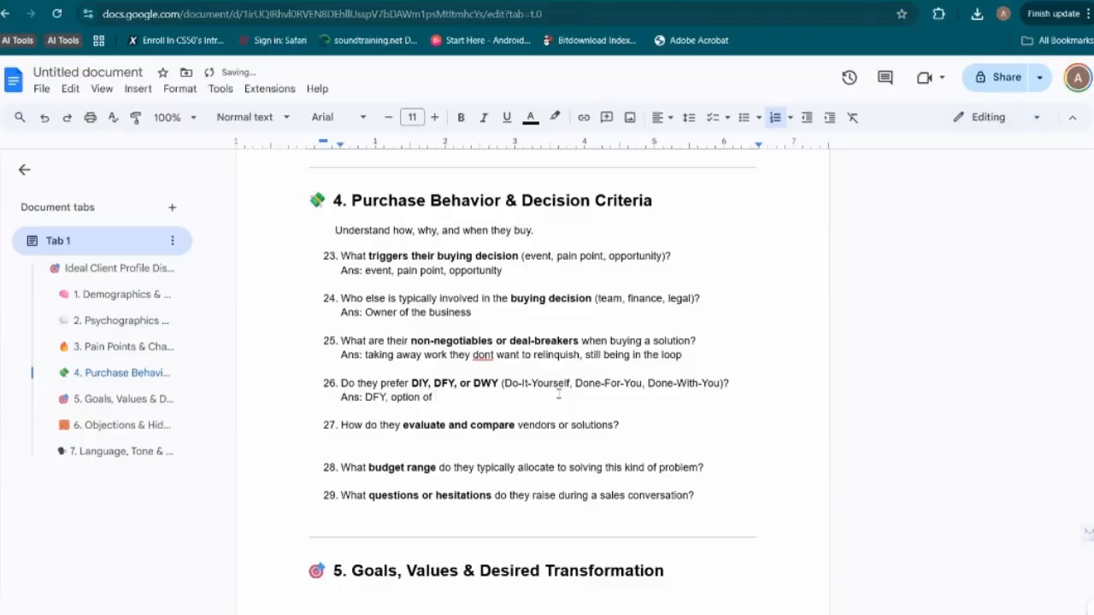
{"action": "type", "text": "a retailner based model"}
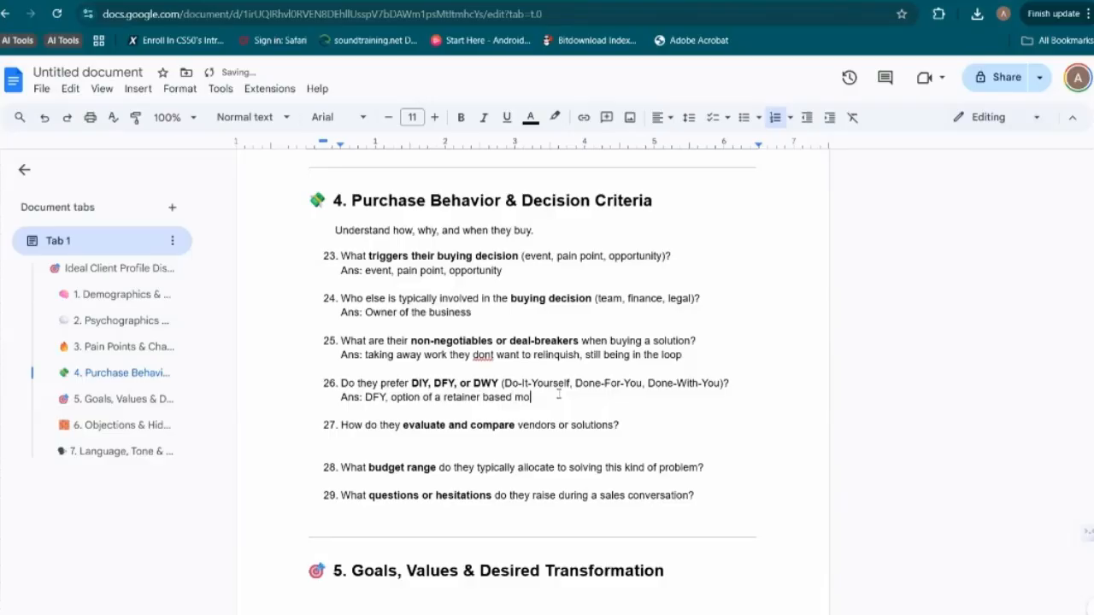
Answer question 27 about evaluating and comparing vendors with "Ans: They don't"
{"action": "left_click", "coordinate": [635, 429]}
{"action": "key", "text": "shift+Return"}
{"action": "type", "text": "ans"}
{"action": "key", "text": "BackSpace"}
{"action": "key", "text": "BackSpace"}
{"action": "key", "text": "BackSpace"}
{"action": "type", "text": "Ans;"}
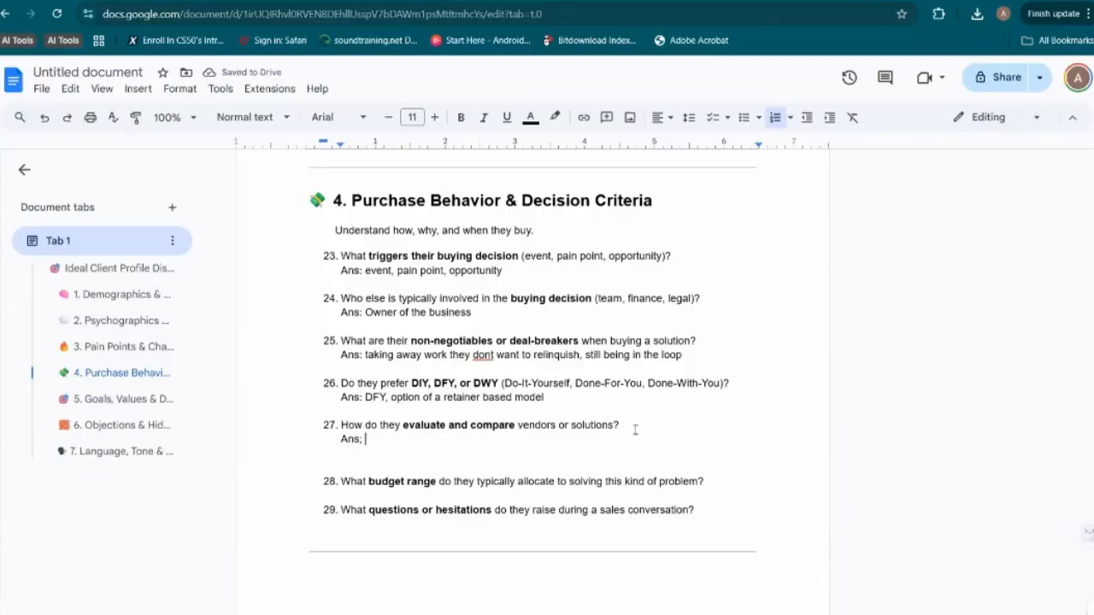
{"action": "key", "text": "BackSpace"}
{"action": "key", "text": "BackSpace"}
{"action": "type", "text": ": They dont"}
{"action": "key", "text": "BackSpace"}
{"action": "type", "text": "'t"}
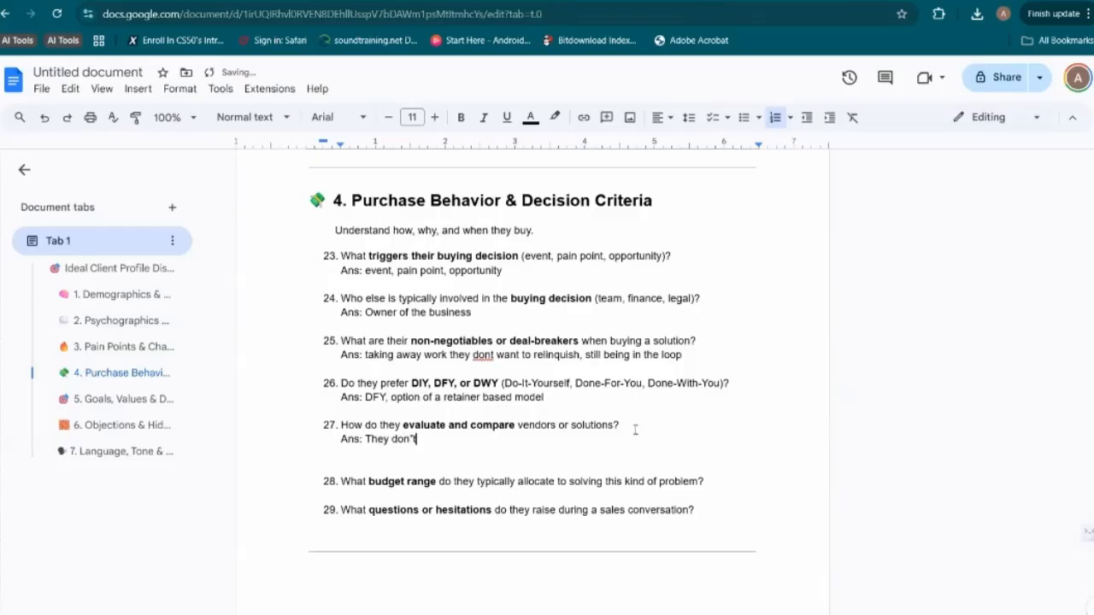
Remove the extra blank line below question 27's answer and start an answer line reading "Ans:" under question 28
{"action": "left_click", "coordinate": [722, 482]}
{"action": "key", "text": "Up"}
{"action": "key", "text": "BackSpace"}
{"action": "key", "text": "Down"}
{"action": "key", "text": "Down"}
{"action": "type", "text": "Ans:"}
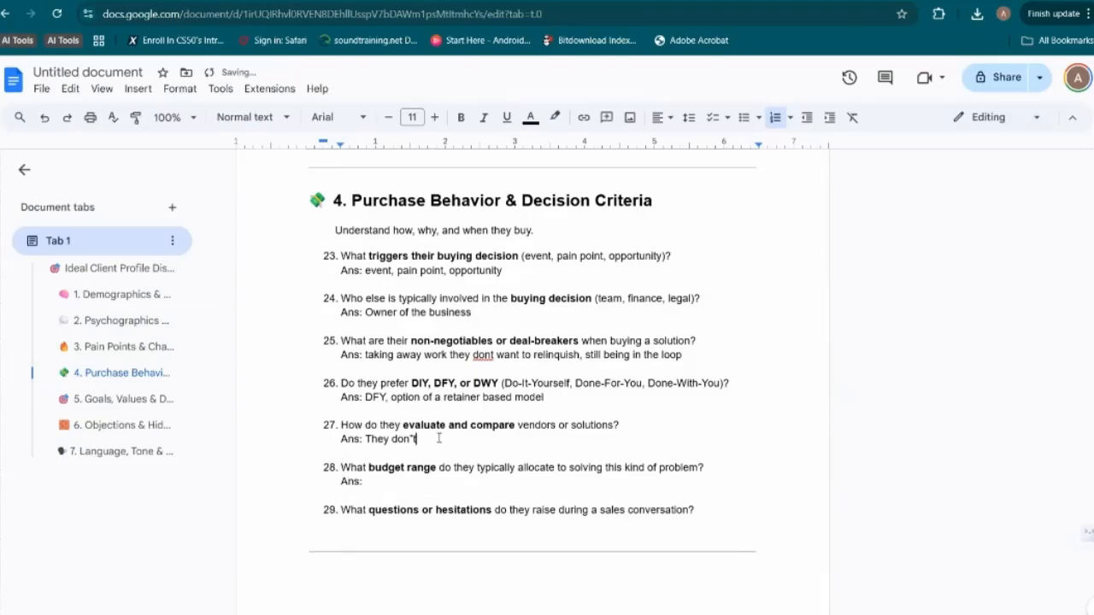
Correct the apostrophe in question 27's answer so it reads "They don't"
{"action": "key", "text": "BackSpace"}
{"action": "key", "text": "BackSpace"}
{"action": "type", "text": "t"}
{"action": "key", "text": "BackSpace"}
{"action": "type", "text": "'t"}
Answer question 28 about the typical budget range with "$2k - $5k"
{"action": "left_click", "coordinate": [387, 482]}
{"action": "type", "text": "$"}
{"action": "key", "text": "BackSpace"}
{"action": "type", "text": "$2k 5"}
{"action": "key", "text": "BackSpace"}
{"action": "type", "text": "$5k"}
Answer question 29 about questions or hesitations in a sales conversation with "Ans: Budget? Value?"
{"action": "scroll", "coordinate": [477, 483], "scroll_direction": "down", "scroll_amount": 3}
{"action": "scroll", "coordinate": [478, 483], "scroll_direction": "down", "scroll_amount": 1}
{"action": "left_click", "coordinate": [709, 347]}
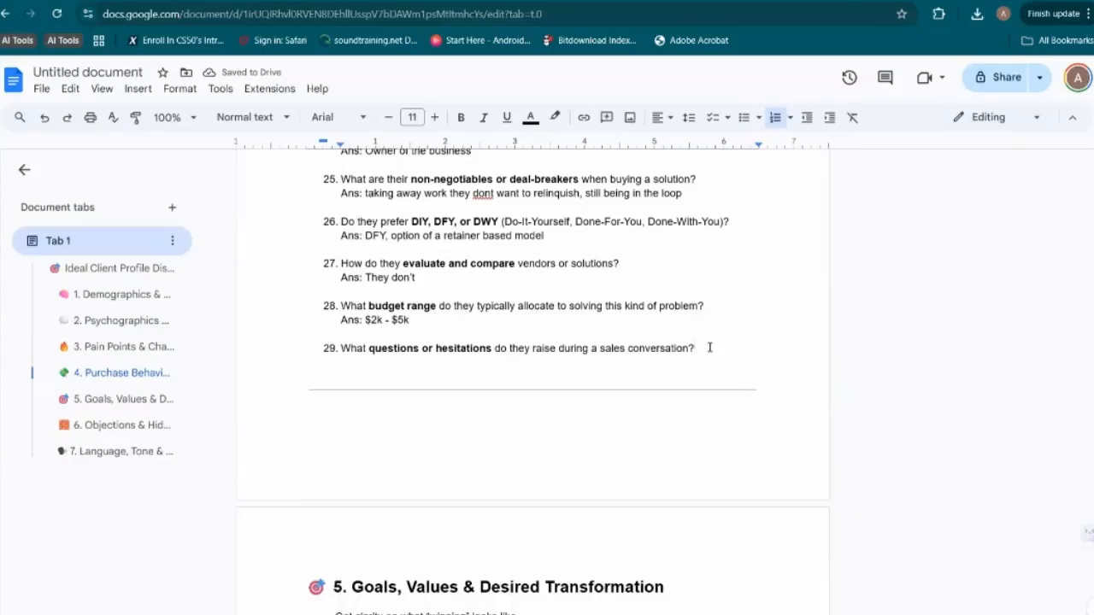
{"action": "key", "text": "shift+Return"}
{"action": "type", "text": "A"}
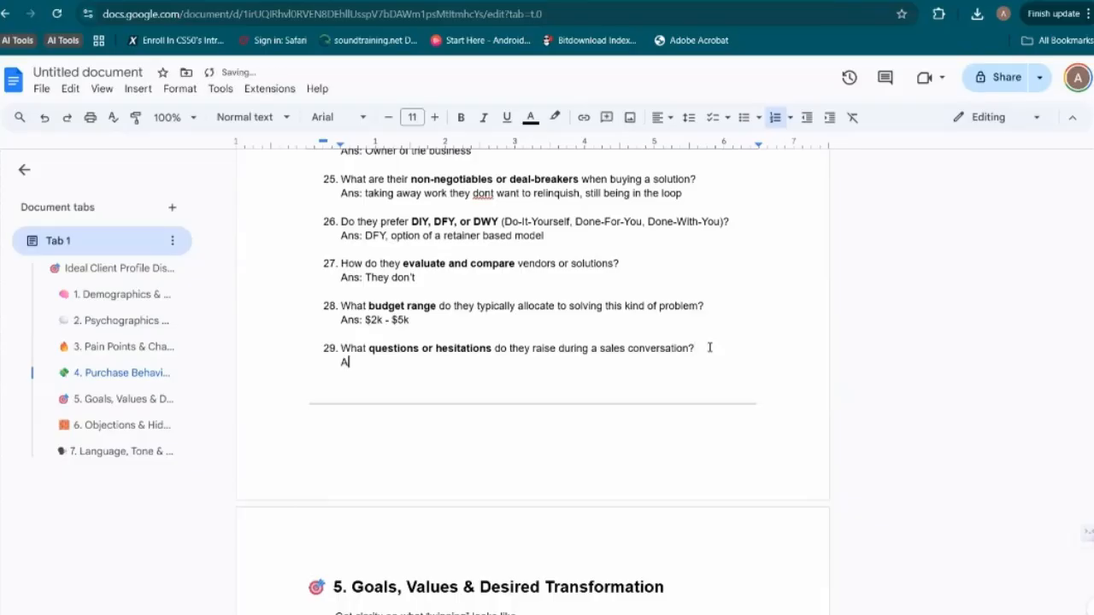
{"action": "type", "text": "ns:"}
{"action": "type", "text": "Budget? Value?"}
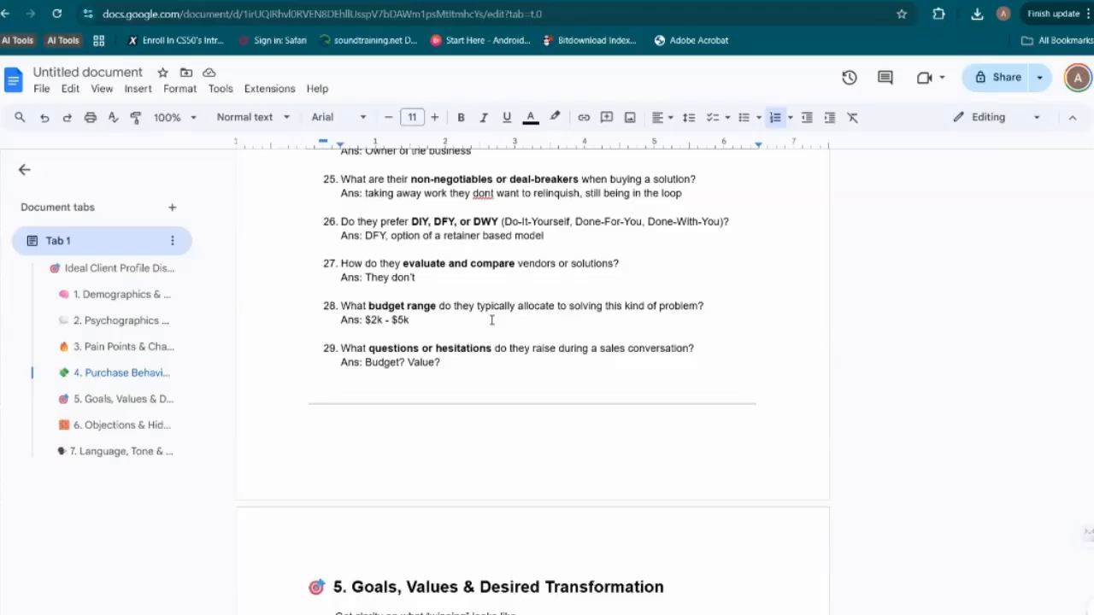
Replace question 29's answer text with "Afraid it might under perform, perceived likelihood of success."
{"action": "left_click_drag", "start_coordinate": [365, 362], "coordinate": [481, 367]}
{"action": "type", "text": "Af"}
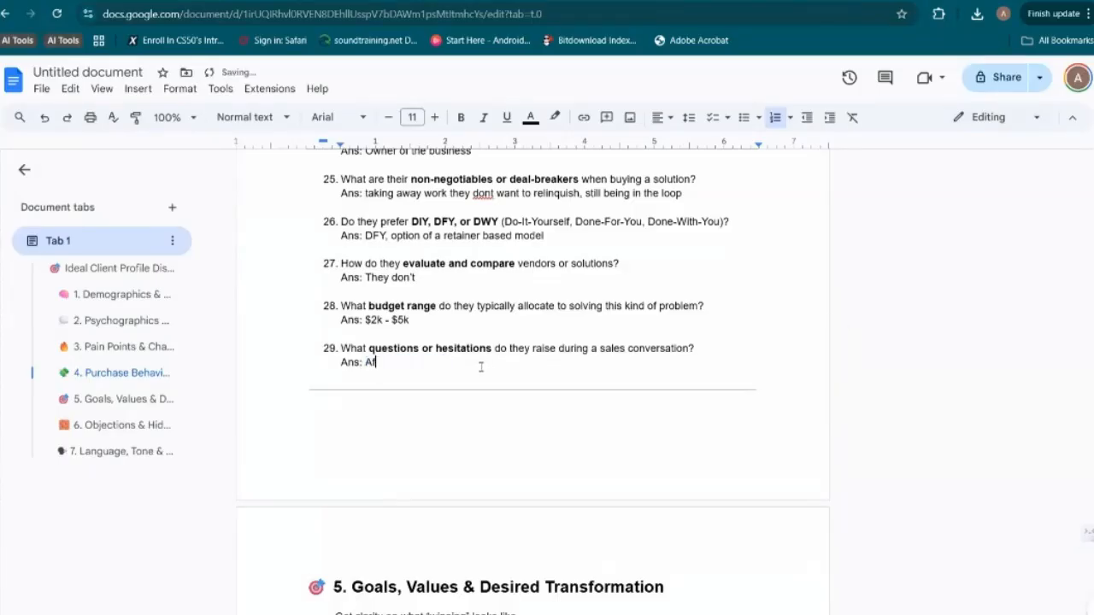
{"action": "type", "text": "raid it might under per"}
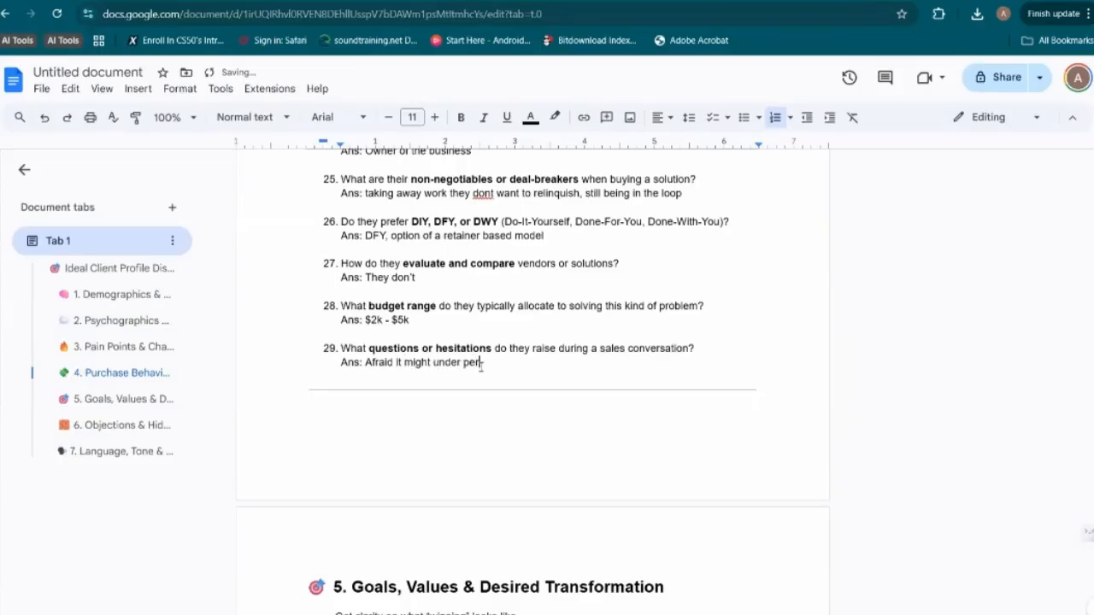
{"action": "type", "text": "form, perceived likely"}
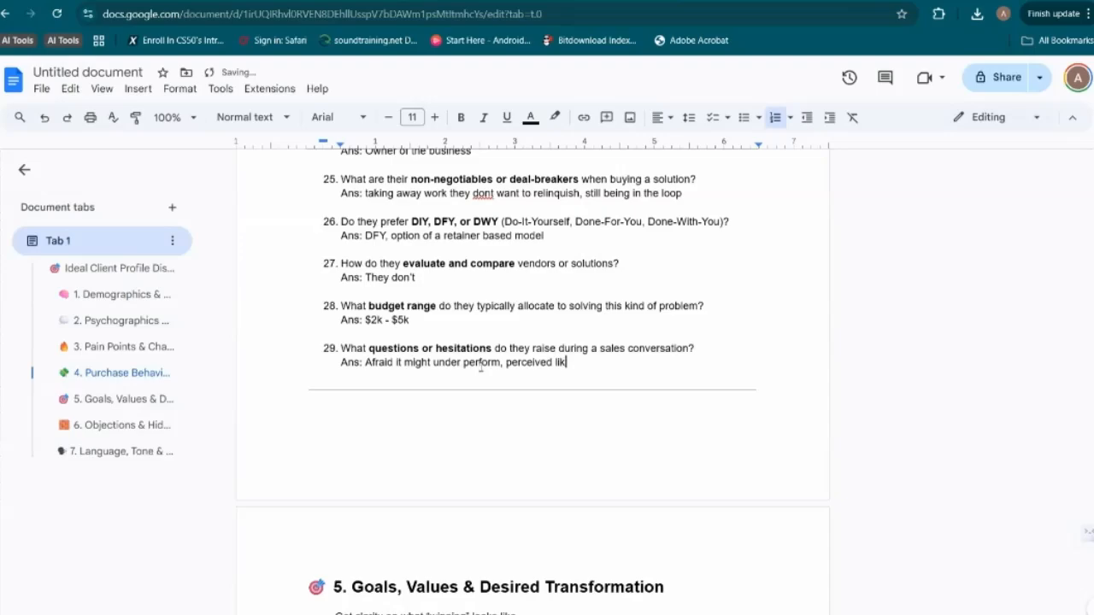
{"action": "key", "text": "BackSpace"}
{"action": "key", "text": "BackSpace"}
{"action": "type", "text": "hood of success"}
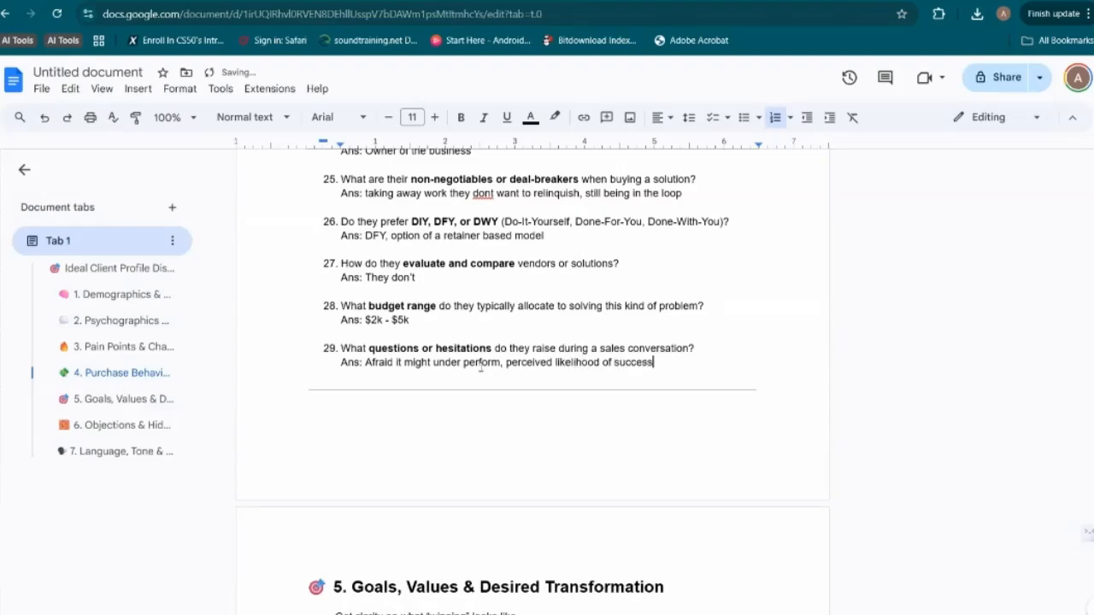
{"action": "type", "text": "."}
Answer question 30 about the most wanted quantifiable outcome with "Ans: getting more clients,"
{"action": "scroll", "coordinate": [417, 466], "scroll_direction": "down", "scroll_amount": 2}
{"action": "scroll", "coordinate": [417, 466], "scroll_direction": "down", "scroll_amount": 4}
{"action": "left_click", "coordinate": [623, 285]}
{"action": "key", "text": "shift+Return"}
{"action": "type", "text": "Ans:"}
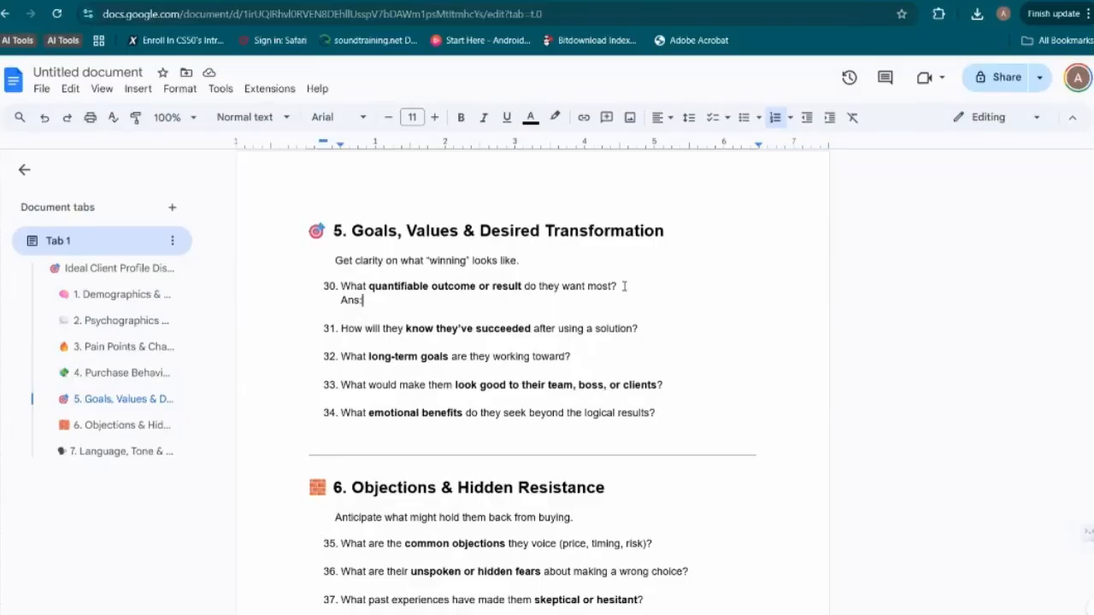
{"action": "type", "text": "getting more clients,"}
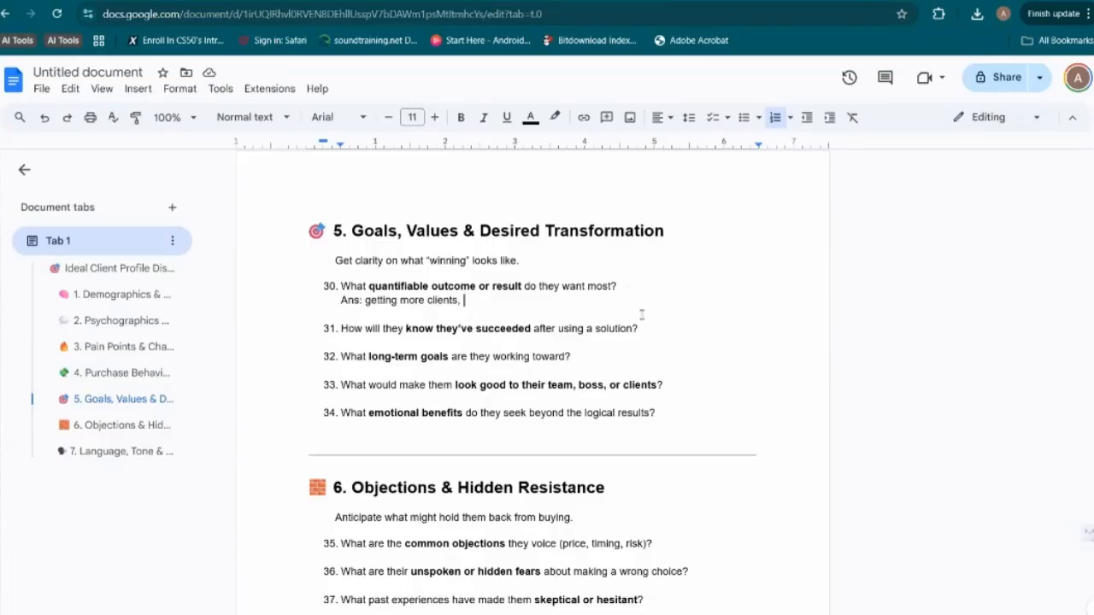
Answer question 31 about how they know they've succeeded with "Ans: 2 new clients in the first month"
{"action": "left_click", "coordinate": [659, 335]}
{"action": "key", "text": "shift+Return"}
{"action": "type", "text": "Ans:"}
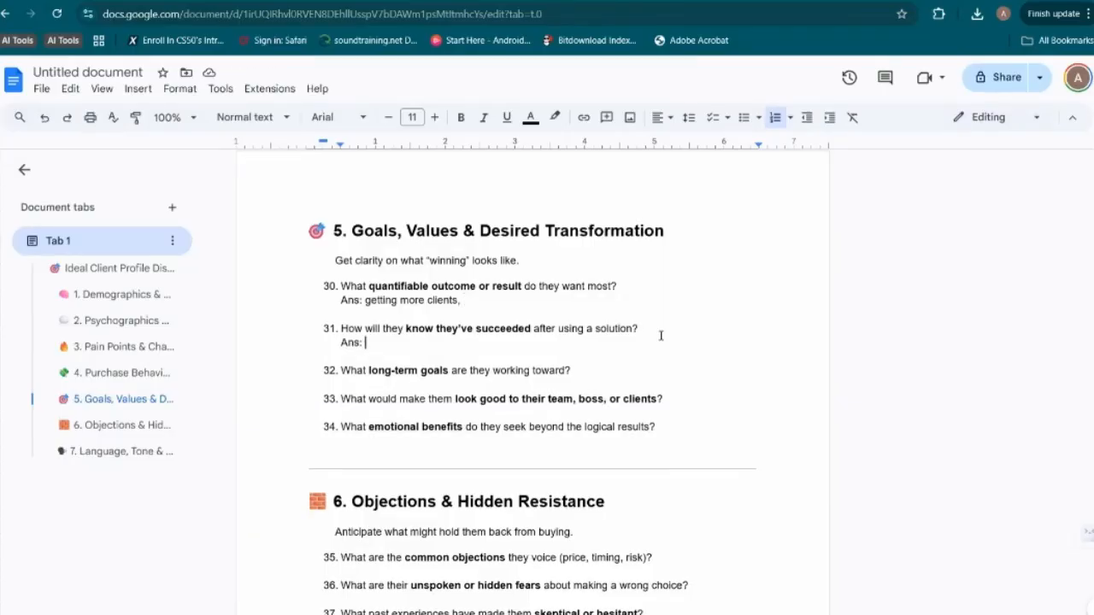
{"action": "type", "text": "after"}
{"action": "key", "text": "BackSpace"}
{"action": "key", "text": "BackSpace"}
{"action": "key", "text": "BackSpace"}
{"action": "key", "text": "BackSpace"}
{"action": "key", "text": "BackSpace"}
{"action": "key", "text": "BackSpace"}
{"action": "type", "text": "2 new m"}
{"action": "key", "text": "BackSpace"}
{"action": "type", "text": "clients"}
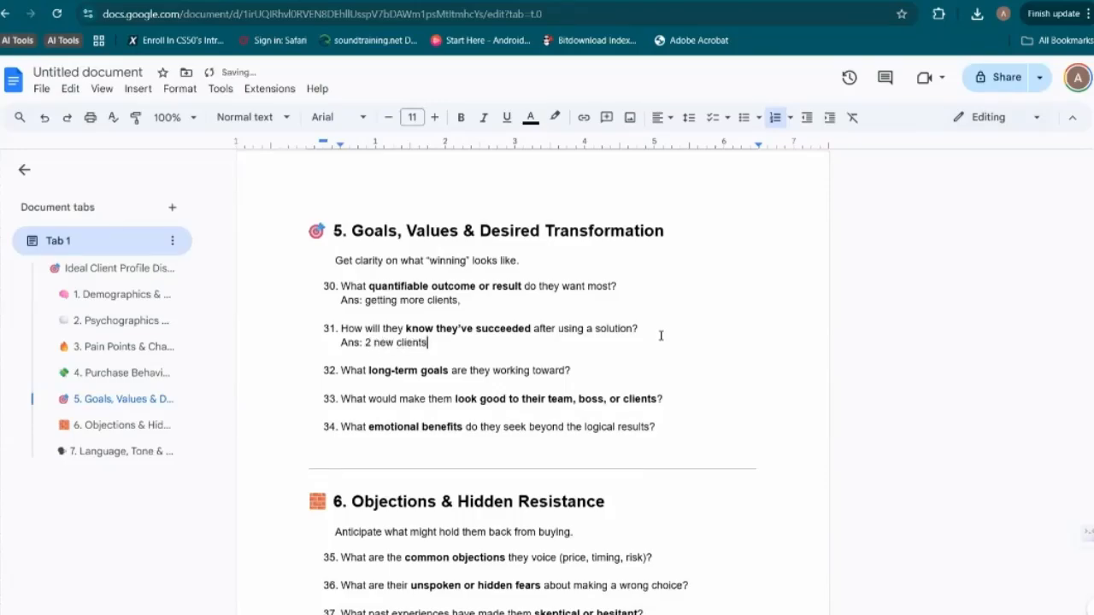
{"action": "type", "text": " in the first month"}
Answer question 32 about long-term goals with "Ans: Create a system that produces money with minimal input"
{"action": "left_click", "coordinate": [593, 376]}
{"action": "key", "text": "shift+Return"}
{"action": "type", "text": "Ans"}
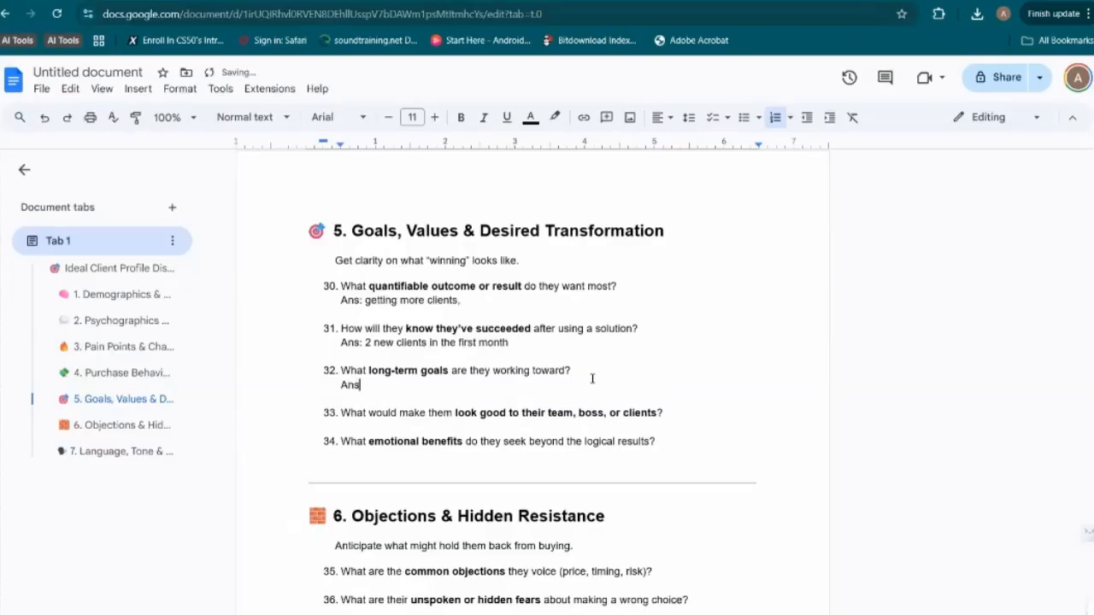
{"action": "type", "text": ": Create a system that produ"}
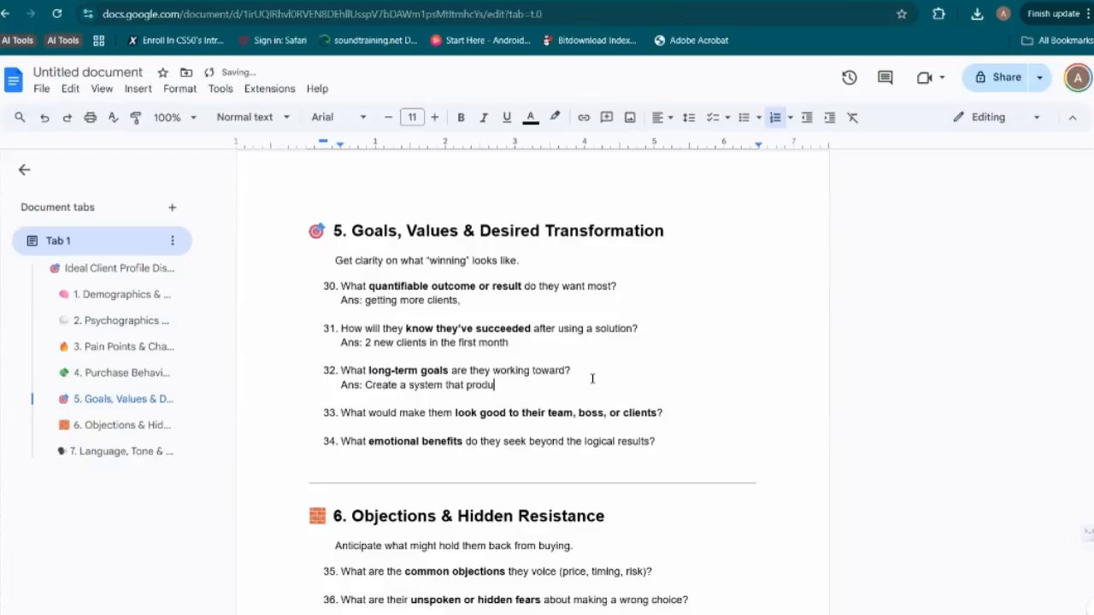
{"action": "type", "text": "ces money without"}
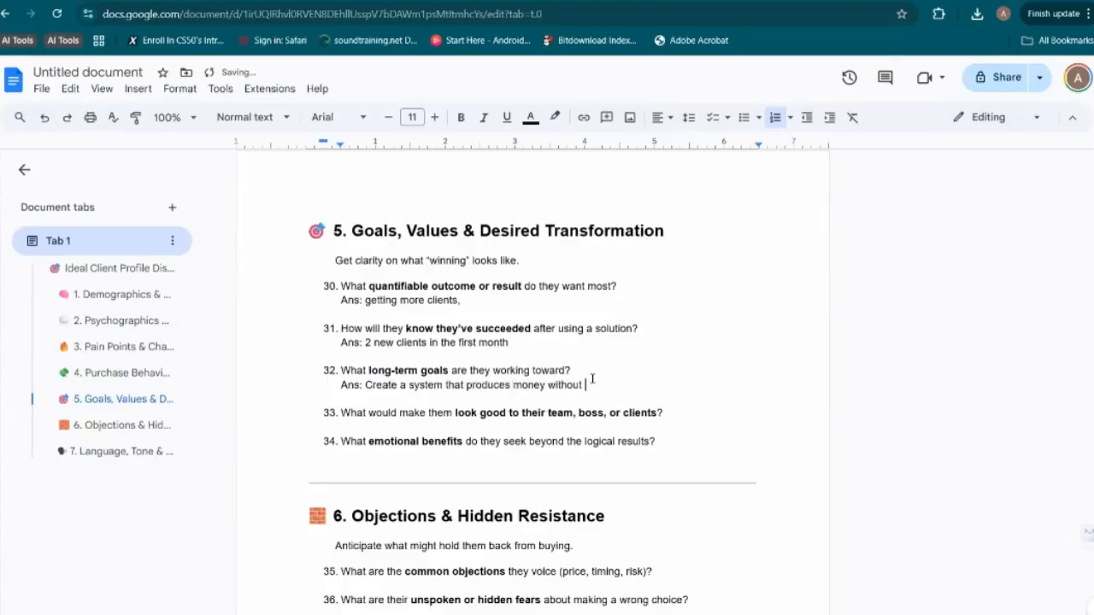
{"action": "key", "text": "BackSpace"}
{"action": "key", "text": "BackSpace"}
{"action": "key", "text": "BackSpace"}
{"action": "key", "text": "BackSpace"}
{"action": "type", "text": "minimal input"}
Answer question 33 about looking good to their team, boss, or clients with "Ans: (Let AI decide)"
{"action": "left_click", "coordinate": [666, 412]}
{"action": "key", "text": "shift+Return"}
{"action": "type", "text": "Ans:"}
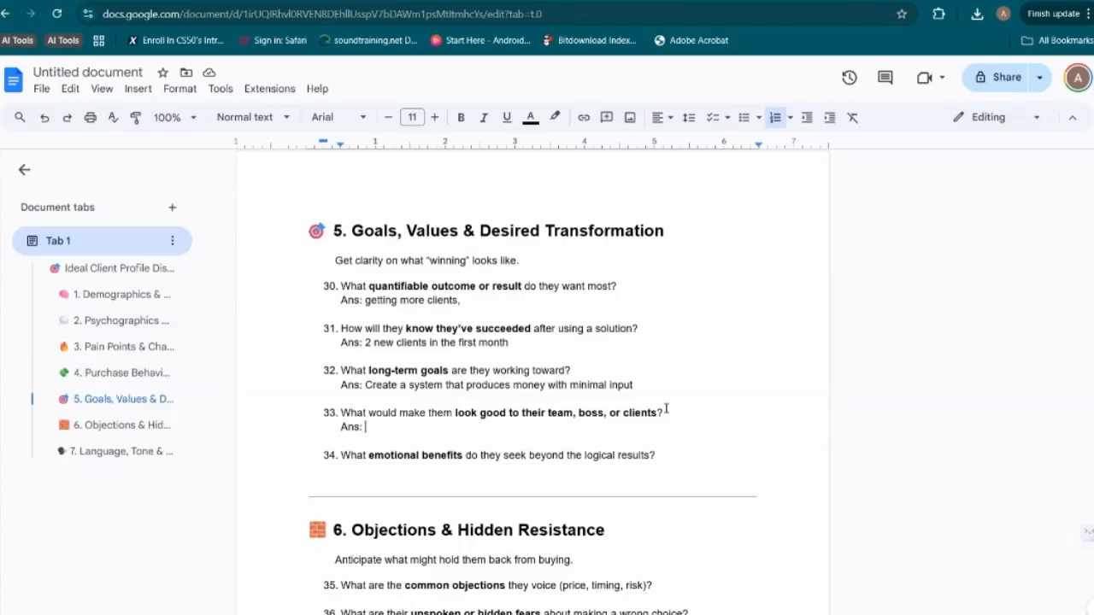
{"action": "type", "text": "a good"}
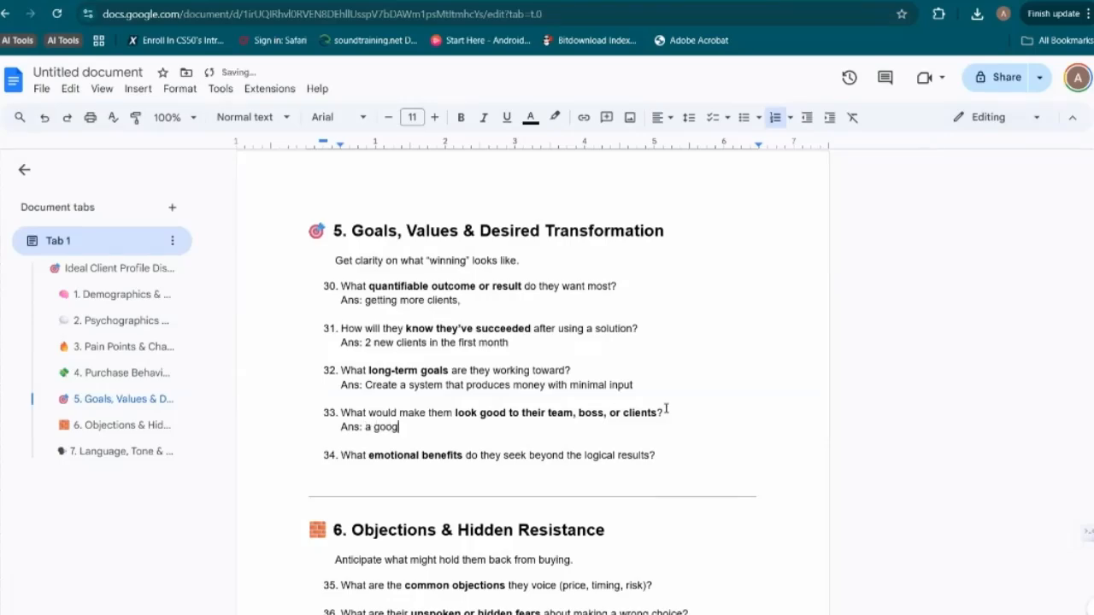
{"action": "key", "text": "BackSpace"}
{"action": "key", "text": "BackSpace"}
{"action": "key", "text": "BackSpace"}
{"action": "key", "text": "BackSpace"}
{"action": "key", "text": "BackSpace"}
{"action": "key", "text": "BackSpace"}
{"action": "key", "text": "BackSpace"}
{"action": "type", "text": "(Let AI decide)"}
Answer question 34 about emotional benefits with "Ans: Improved customer satisfaction, Legacy,"
{"action": "left_click", "coordinate": [659, 460]}
{"action": "key", "text": "shift+Return"}
{"action": "type", "text": "Ans:"}
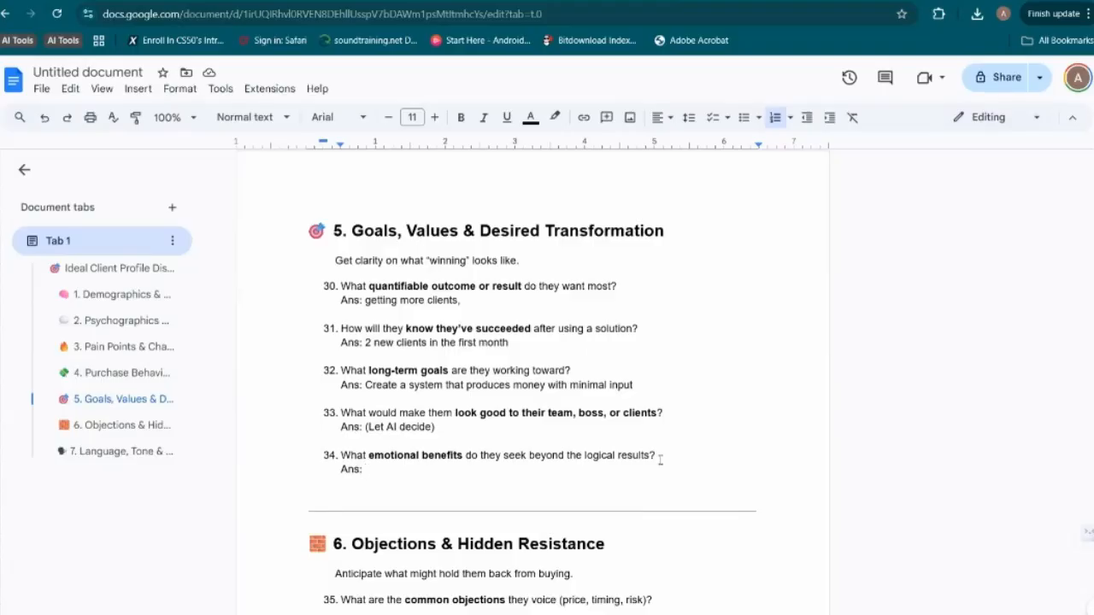
{"action": "type", "text": "Improve d customer s"}
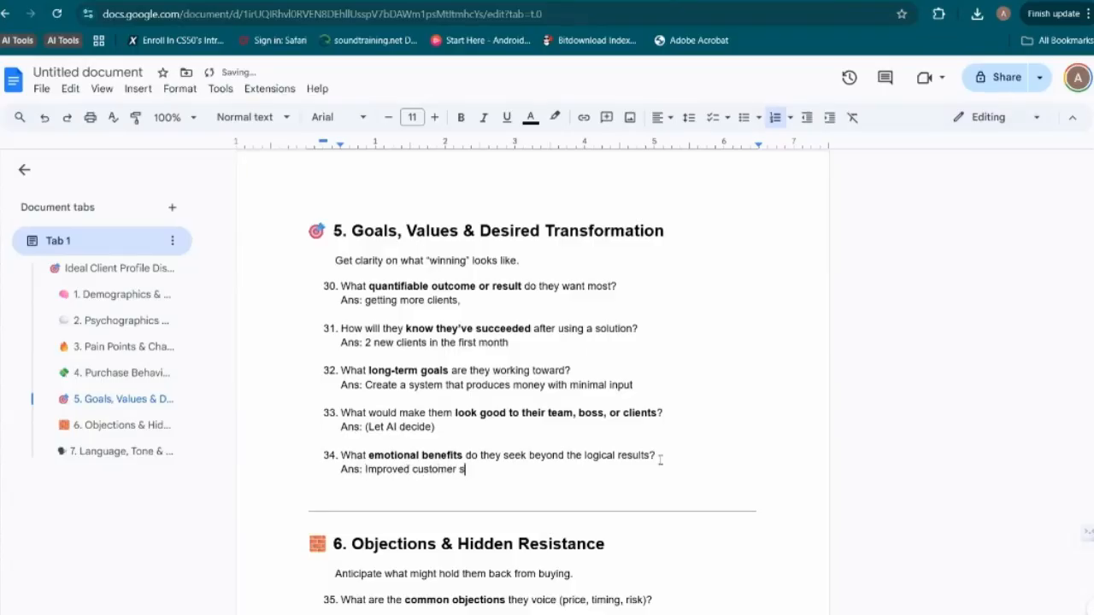
{"action": "type", "text": "atisfaction, Legacy,"}
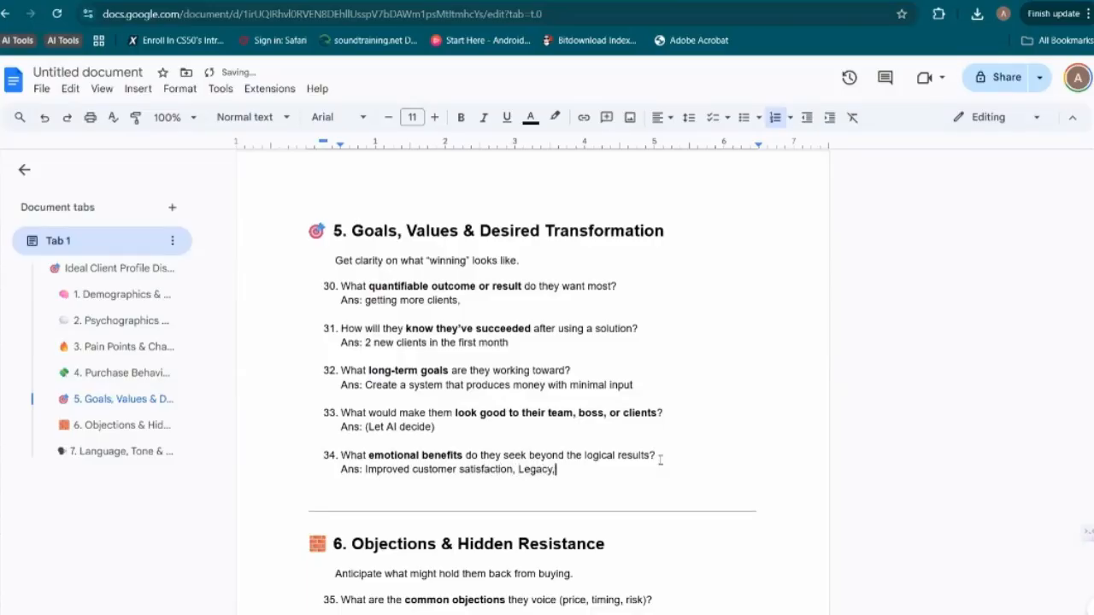
Continue question 34's answer after "Legacy" with ", being known in the local area as a good person, sense of achievement"
{"action": "key", "text": "BackSpace"}
{"action": "scroll", "coordinate": [601, 475], "scroll_direction": "down", "scroll_amount": 1}
{"action": "type", "text": ", being known as"}
{"action": "key", "text": "BackSpace"}
{"action": "key", "text": "BackSpace"}
{"action": "key", "text": "BackSpace"}
{"action": "type", "text": "in the local area as a good person, sense of achievement"}
Answer question 35 about common objections with "Ans; Timing, risk"
{"action": "scroll", "coordinate": [598, 462], "scroll_direction": "down", "scroll_amount": 3}
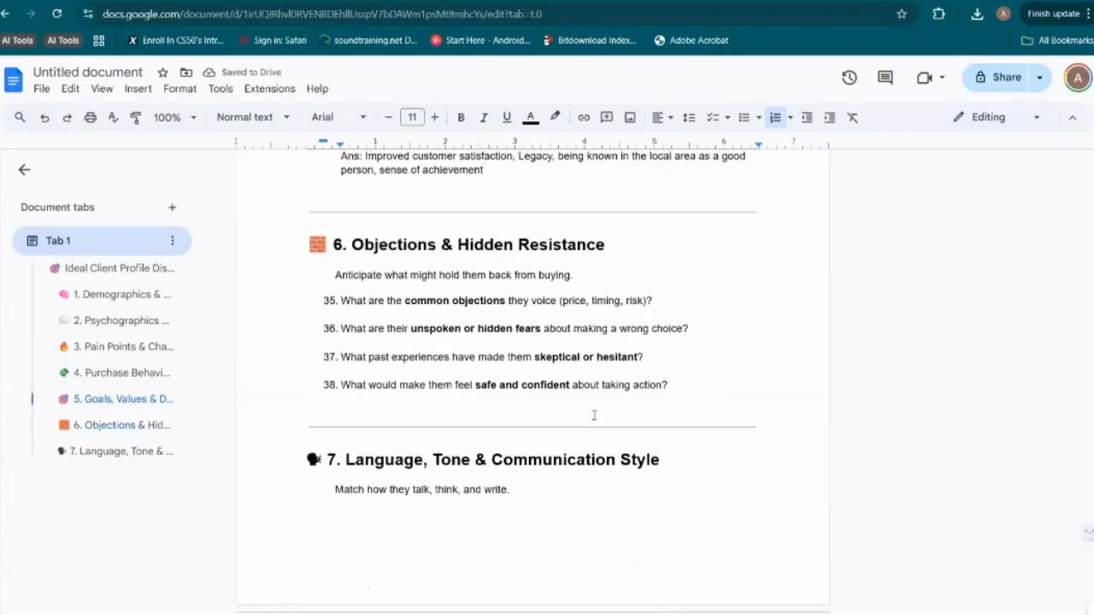
{"action": "left_click", "coordinate": [666, 302]}
{"action": "key", "text": "shift+Return"}
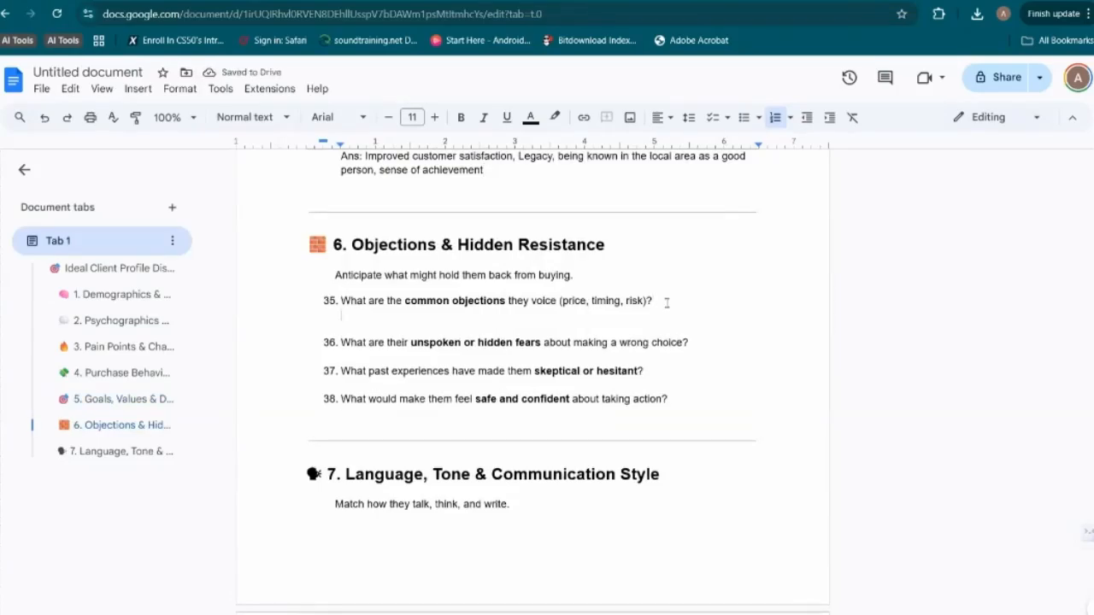
{"action": "type", "text": "Ans; Timing, risk"}
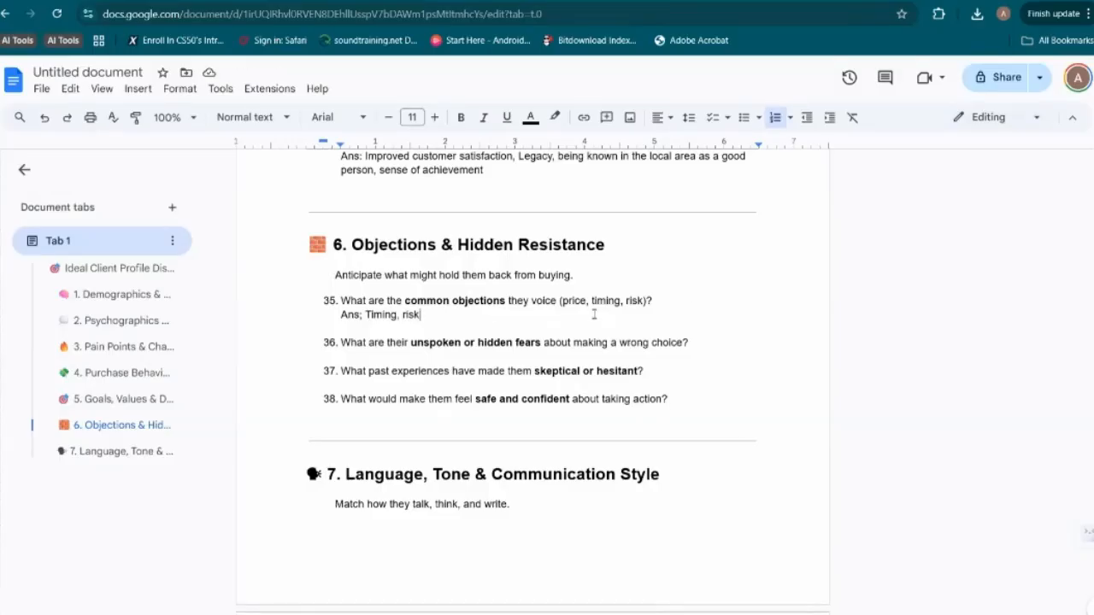
Start an "Ans:" line under question 36 and correct the semicolon after "Ans" in question 35's answer to a colon
{"action": "left_click", "coordinate": [691, 345]}
{"action": "key", "text": "shift+Return"}
{"action": "type", "text": "Ans:"}
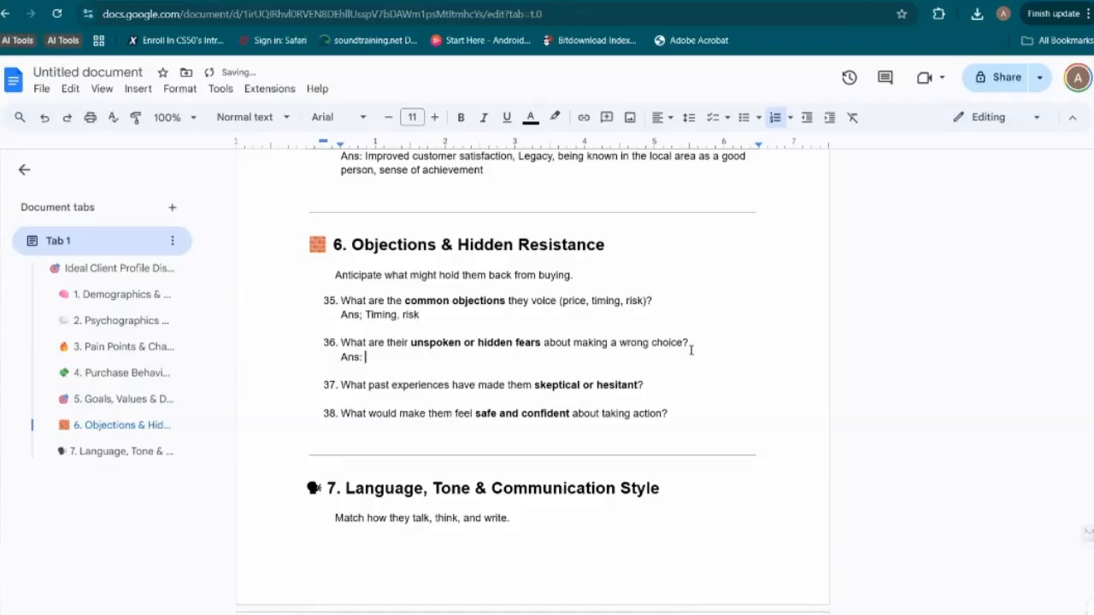
{"action": "key", "text": "Up"}
{"action": "key", "text": "BackSpace"}
{"action": "type", "text": ":"}
{"action": "key", "text": "Down"}
{"action": "key", "text": "Down"}
Answer question 36 about unspoken or hidden fears with "Let the AI would pick up and say something silly"
{"action": "type", "text": "Let the AI would pick "}
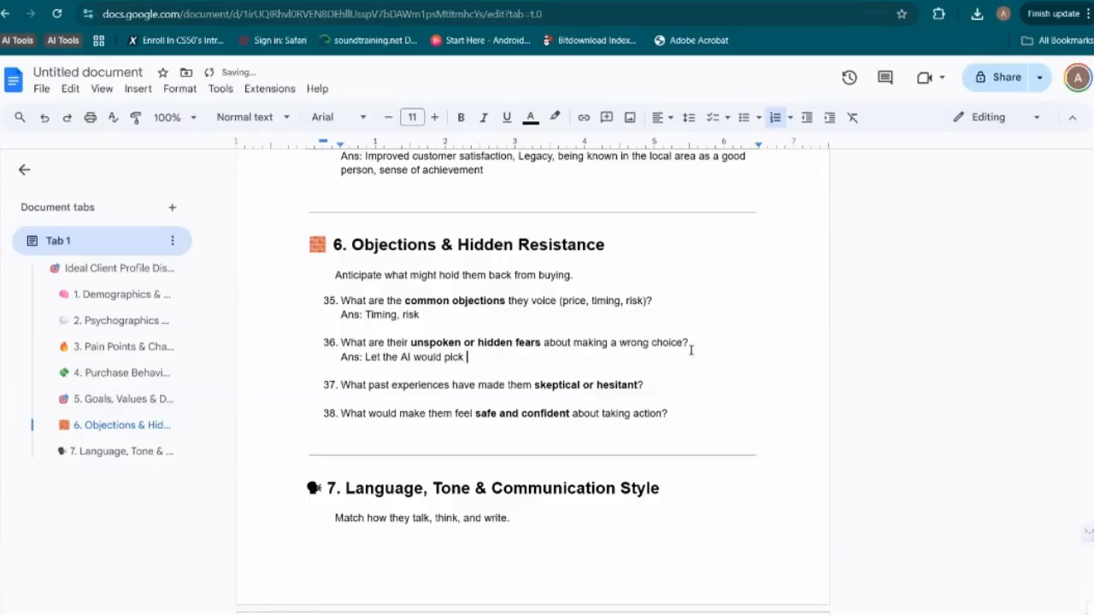
{"action": "type", "text": "up ansd say somet"}
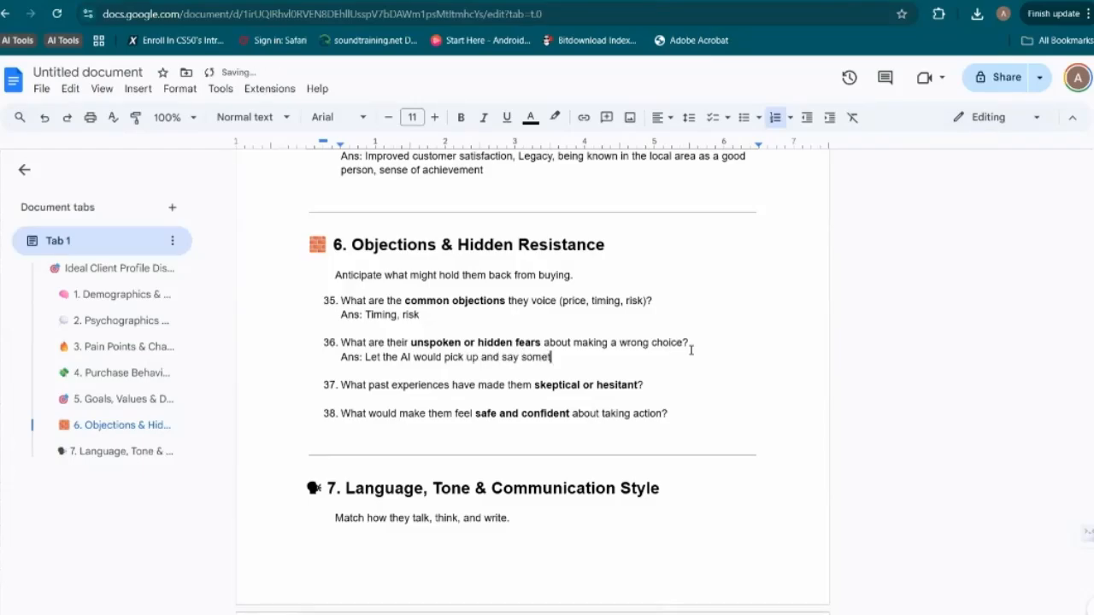
{"action": "type", "text": "hing silly"}
Extend question 36's answer with ", whenever people call and know its an AI, they hang up immediately."
{"action": "scroll", "coordinate": [667, 333], "scroll_direction": "down", "scroll_amount": 1}
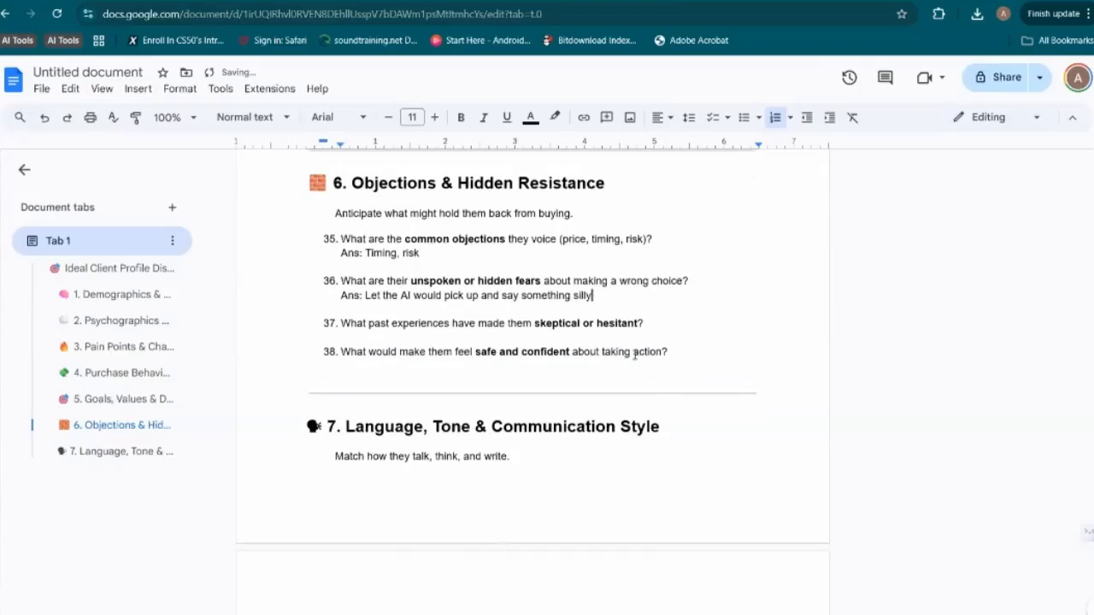
{"action": "left_click", "coordinate": [660, 322]}
{"action": "key", "text": "Up"}
{"action": "type", "text": "."}
{"action": "key", "text": "BackSpace"}
{"action": "type", "text": ", whenever pe"}
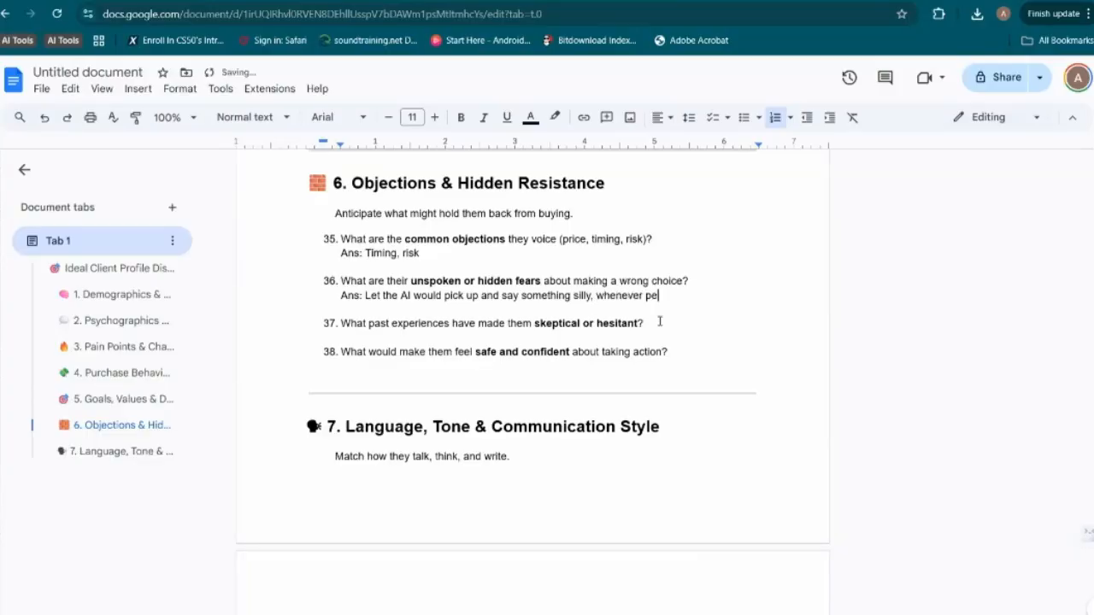
{"action": "type", "text": "ople call and know its an A"}
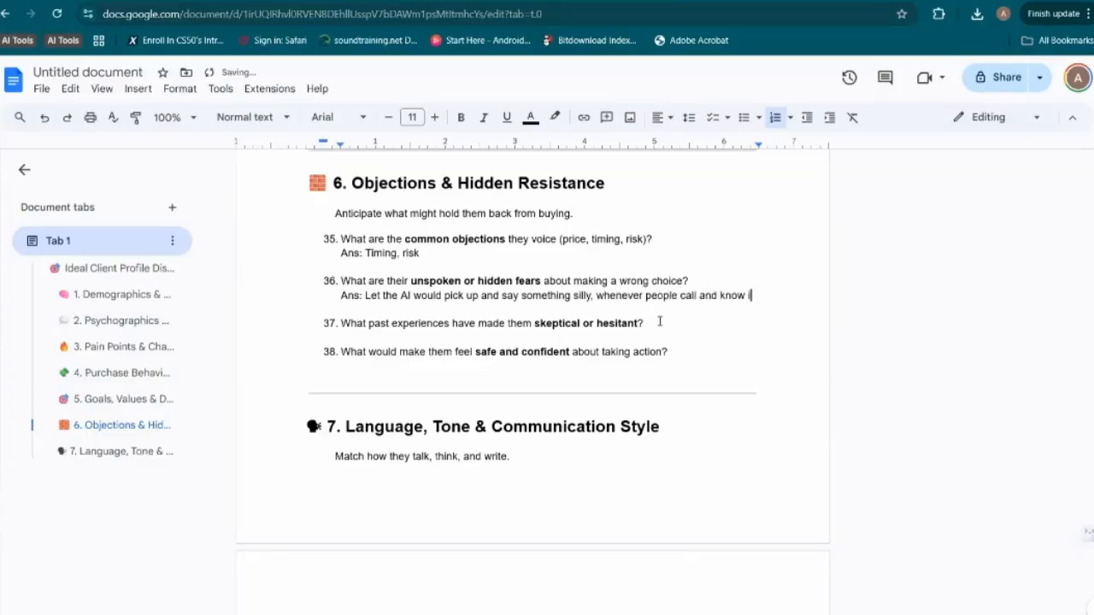
{"action": "type", "text": "I"}
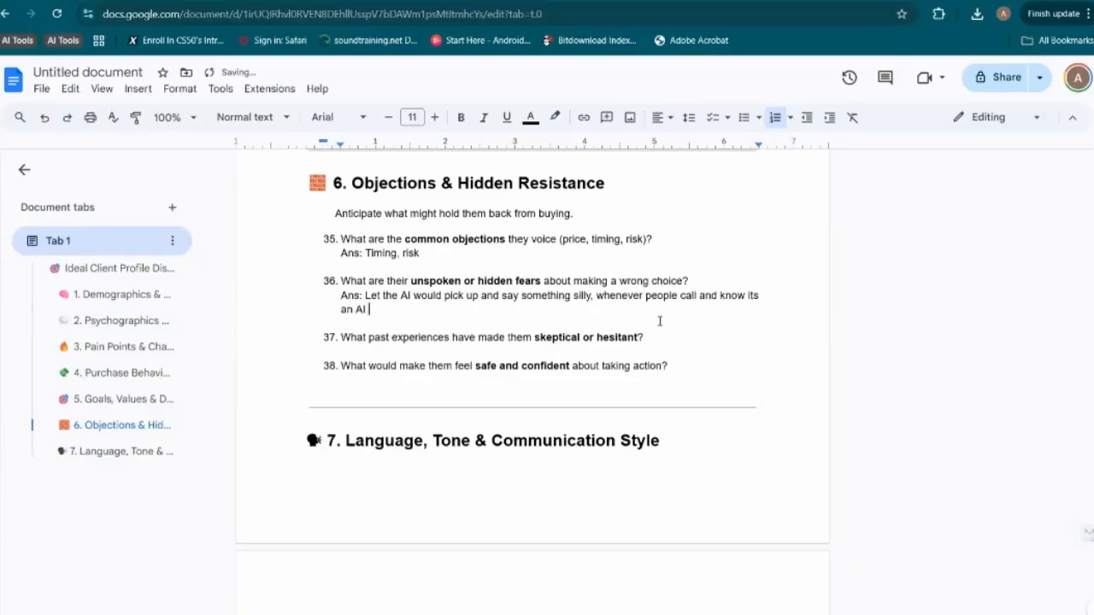
{"action": "type", "text": ", they hang up im"}
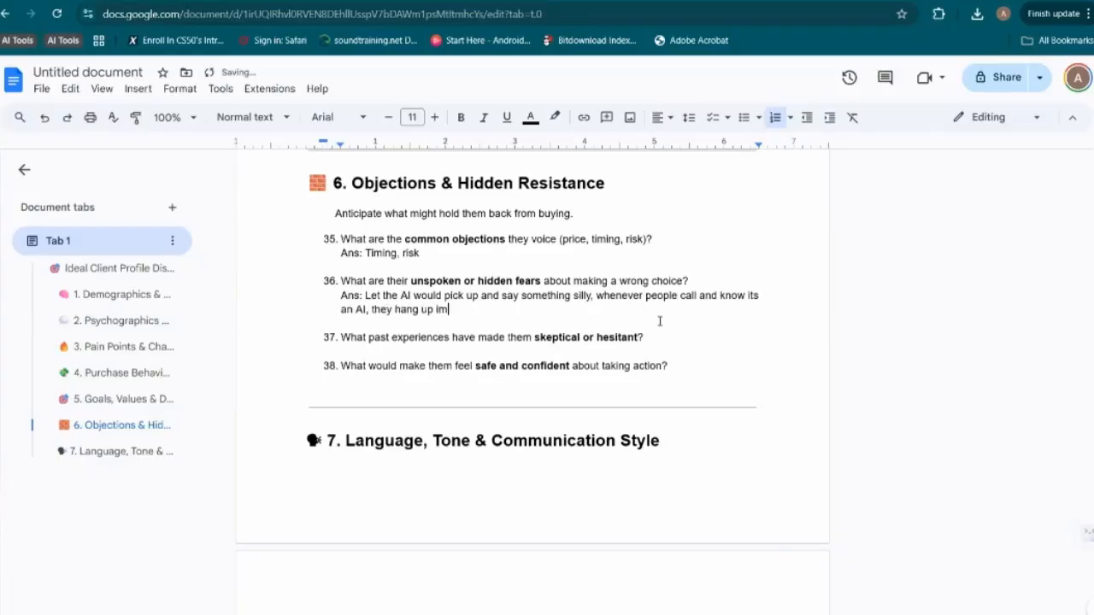
{"action": "type", "text": "mediately."}
Answer question 37 about past experiences with "Ans: Some of them have tried these solutions in the past, low quality."
{"action": "left_click", "coordinate": [671, 337]}
{"action": "key", "text": "shift+Return"}
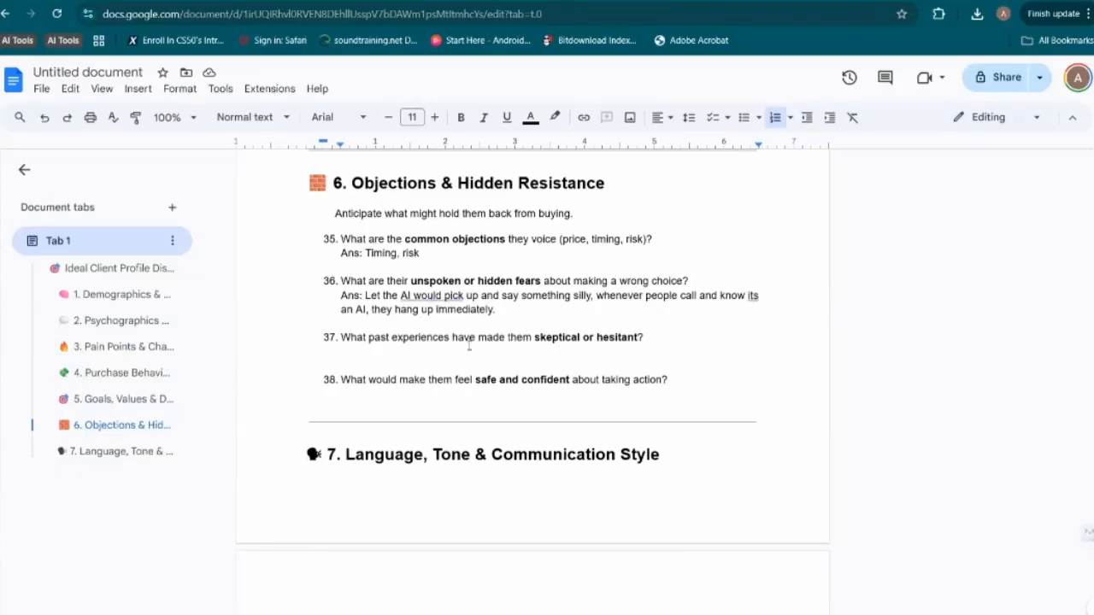
{"action": "type", "text": "Ans"}
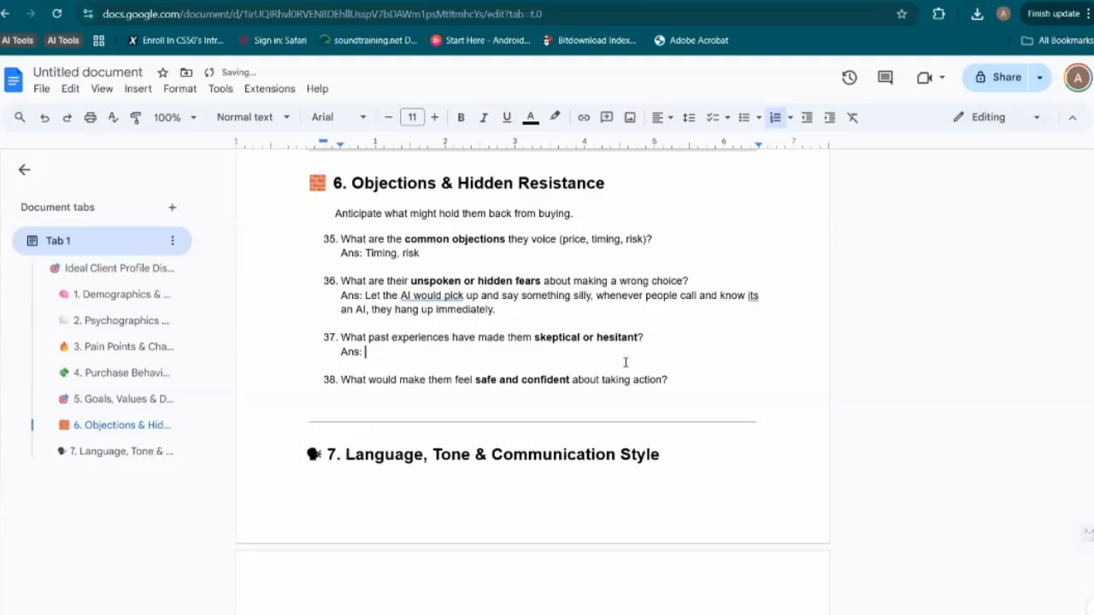
{"action": "type", "text": ": Some of them ha"}
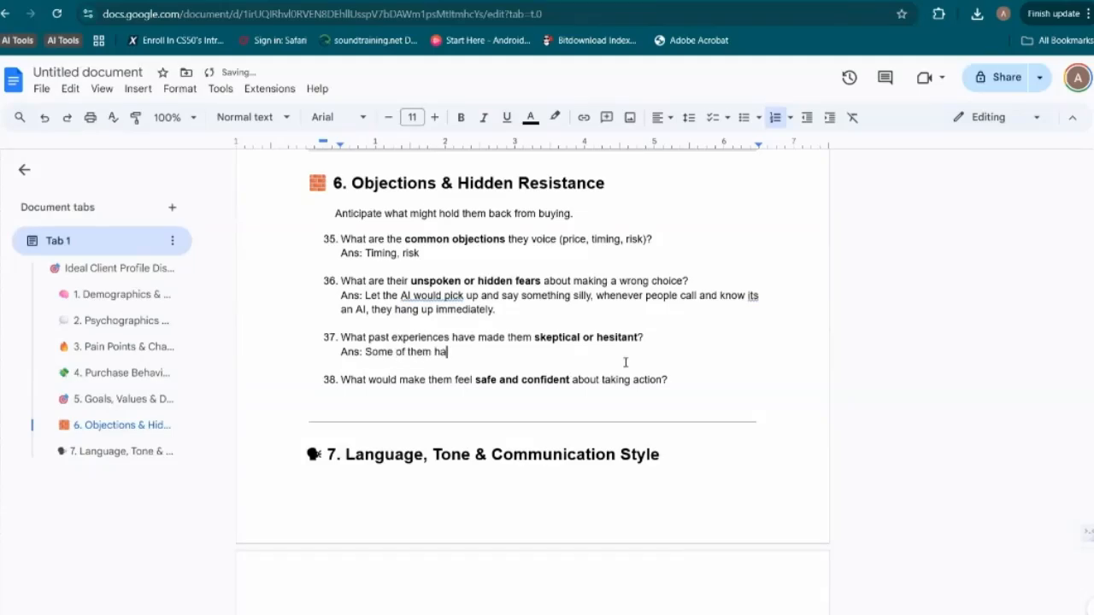
{"action": "type", "text": "ve tried"}
{"action": "type", "text": "these solutions in the past, low quality."}
Start an "Ans:" line under question 38 about what would make them feel safe and confident
{"action": "left_click", "coordinate": [700, 379]}
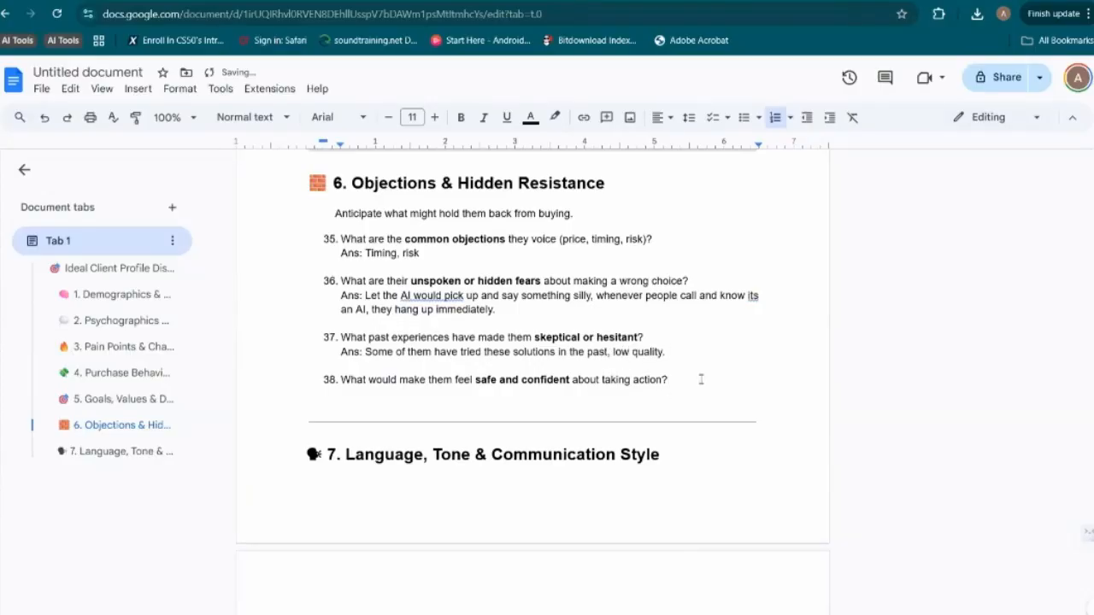
{"action": "key", "text": "Return"}
{"action": "type", "text": "Ans"}
{"action": "key", "text": "BackSpace"}
{"action": "key", "text": "BackSpace"}
{"action": "key", "text": "BackSpace"}
{"action": "type", "text": "Ans:"}
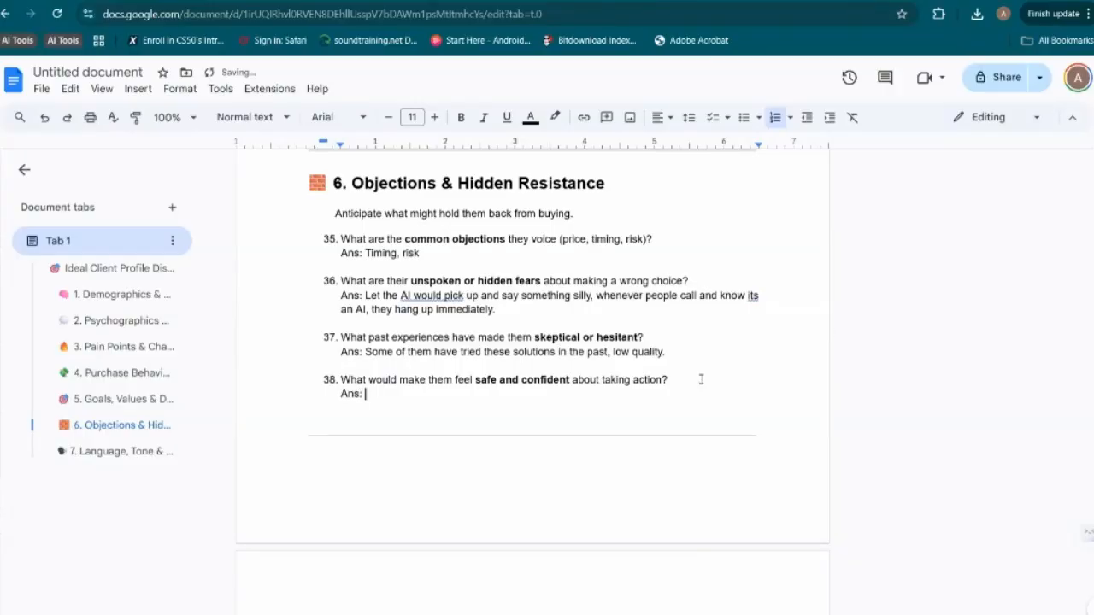
Answer question 38 with "Building a Good demo."
{"action": "scroll", "coordinate": [701, 379], "scroll_direction": "down", "scroll_amount": 3}
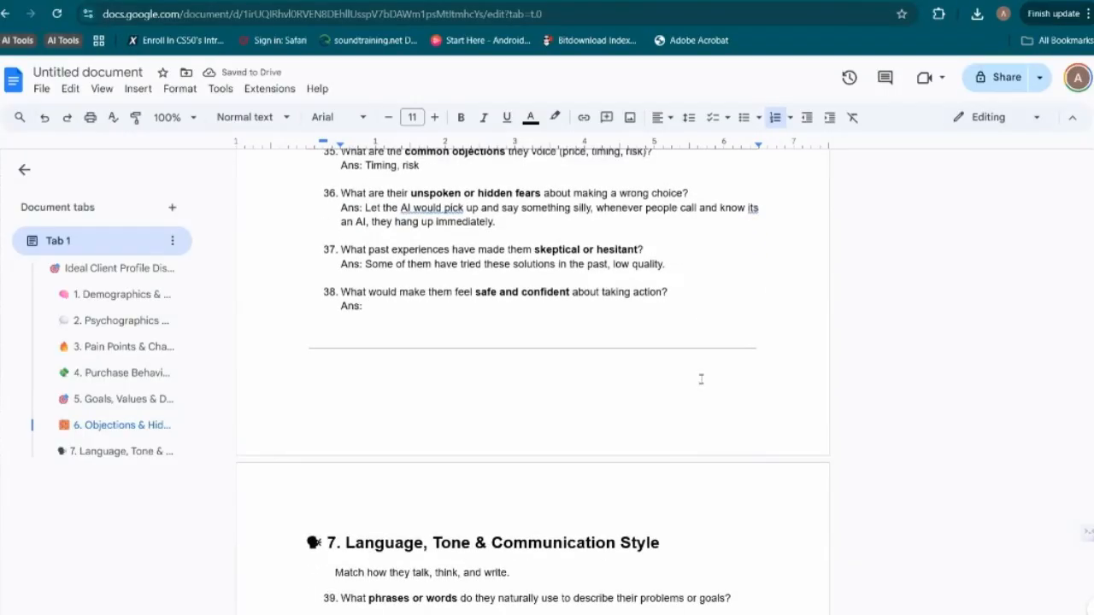
{"action": "scroll", "coordinate": [701, 378], "scroll_direction": "down", "scroll_amount": 2}
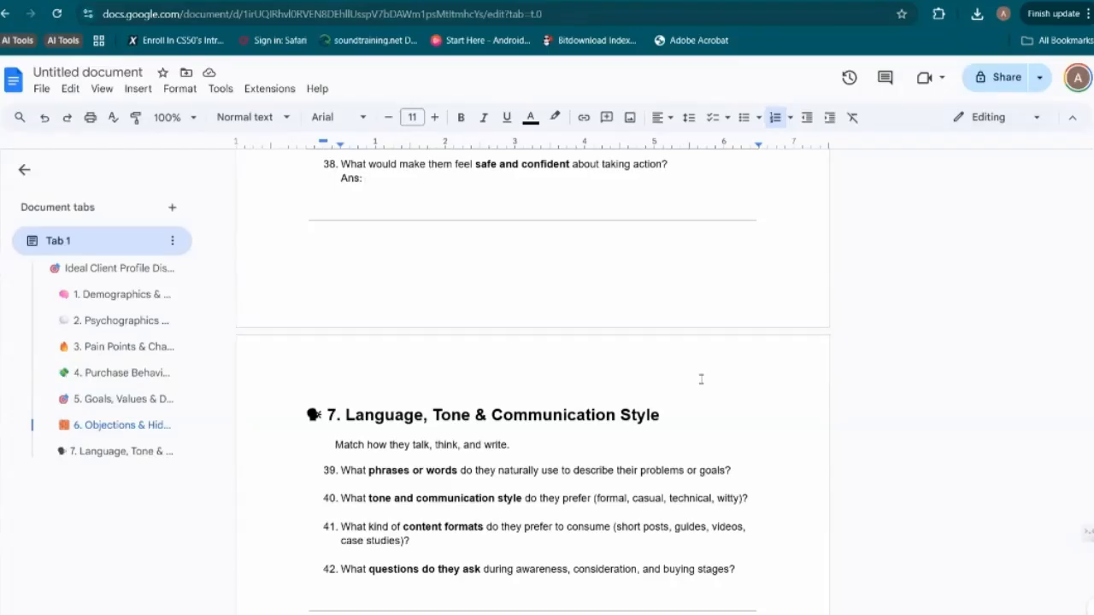
{"action": "type", "text": "Building"}
{"action": "key", "text": "ctrl+BackSpace"}
{"action": "type", "text": "A demo"}
{"action": "key", "text": "BackSpace"}
{"action": "key", "text": "BackSpace"}
{"action": "key", "text": "BackSpace"}
{"action": "key", "text": "BackSpace"}
{"action": "key", "text": "BackSpace"}
{"action": "key", "text": "BackSpace"}
{"action": "type", "text": "Building a Good "}
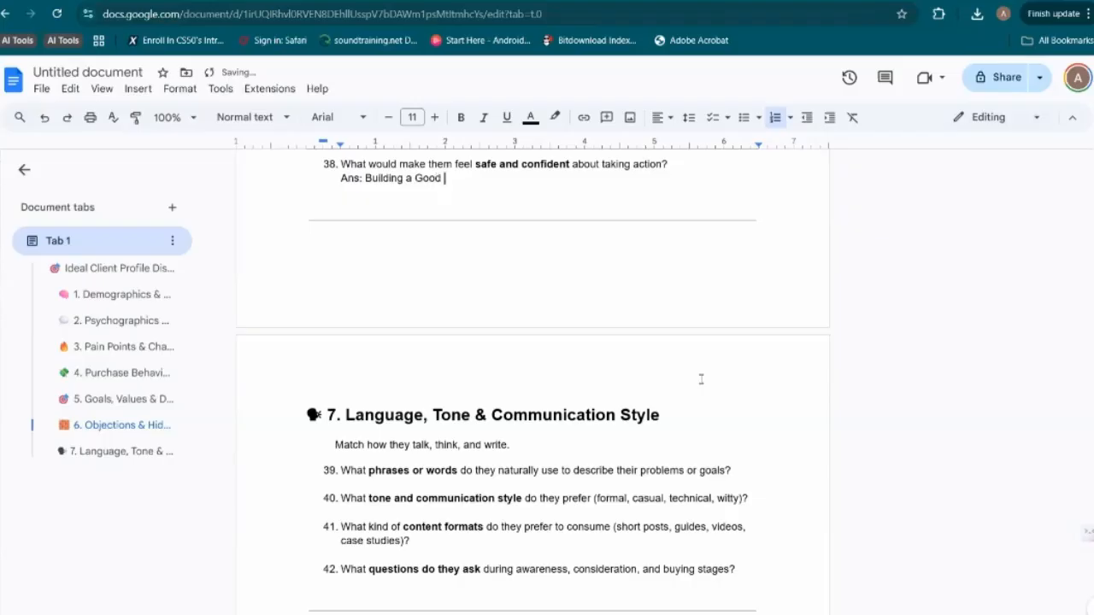
{"action": "type", "text": "demo."}
Answer question 39 about phrases or words they naturally use with "Ans: (Let AI decide)"
{"action": "scroll", "coordinate": [696, 376], "scroll_direction": "down", "scroll_amount": 1}
{"action": "scroll", "coordinate": [683, 370], "scroll_direction": "down", "scroll_amount": 1}
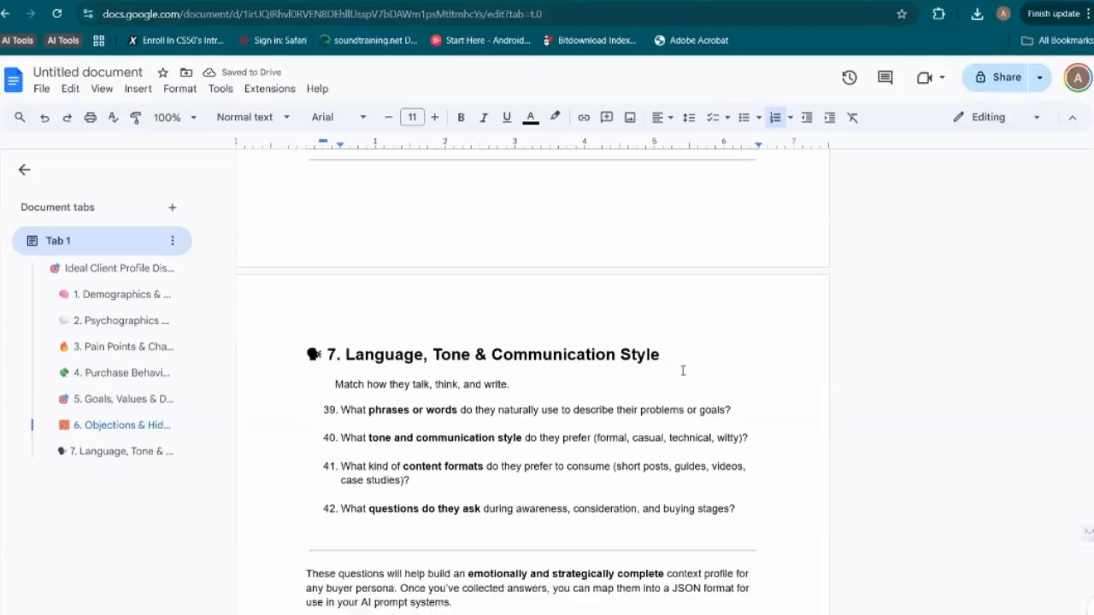
{"action": "left_click", "coordinate": [734, 400]}
{"action": "key", "text": "shift+Return"}
{"action": "type", "text": "Ans"}
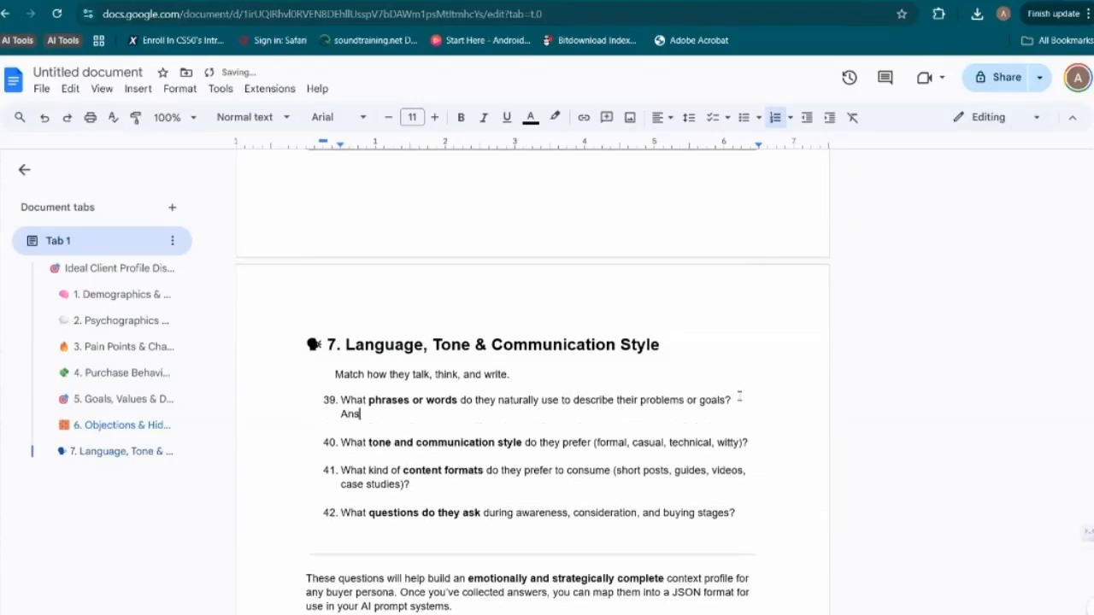
{"action": "type", "text": ":"}
{"action": "type", "text": "(Let AI e"}
{"action": "key", "text": "BackSpace"}
{"action": "type", "text": "decid)"}
{"action": "key", "text": "Left"}
{"action": "type", "text": "e"}
Answer question 40 about preferred tone and communication style with "Ans: Casual"
{"action": "left_click", "coordinate": [755, 443]}
{"action": "key", "text": "shift+Return"}
{"action": "type", "text": "Ans:"}
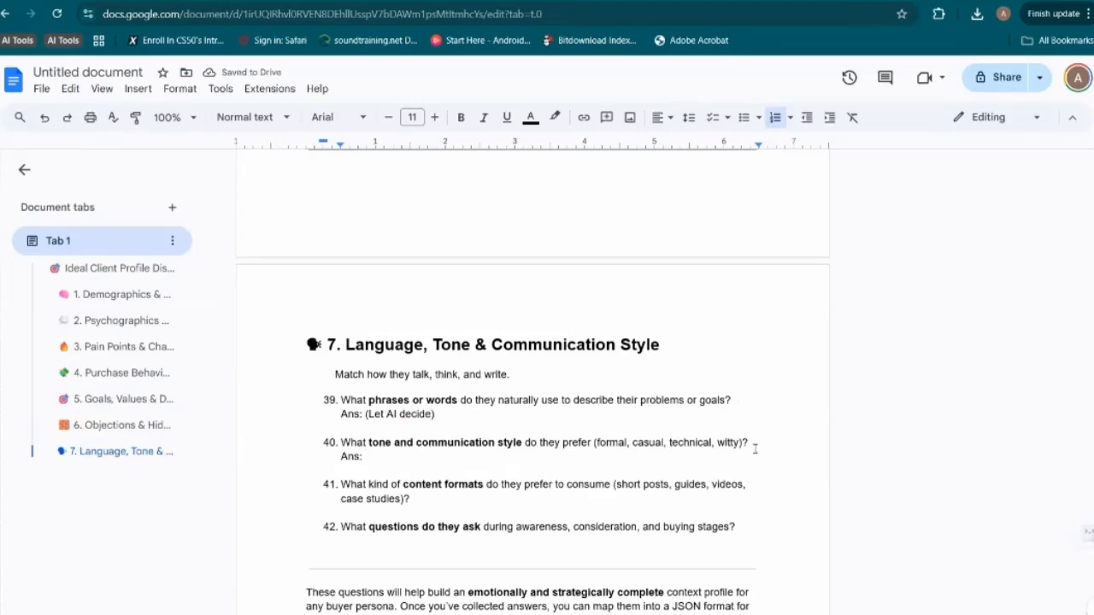
{"action": "type", "text": "Casual"}
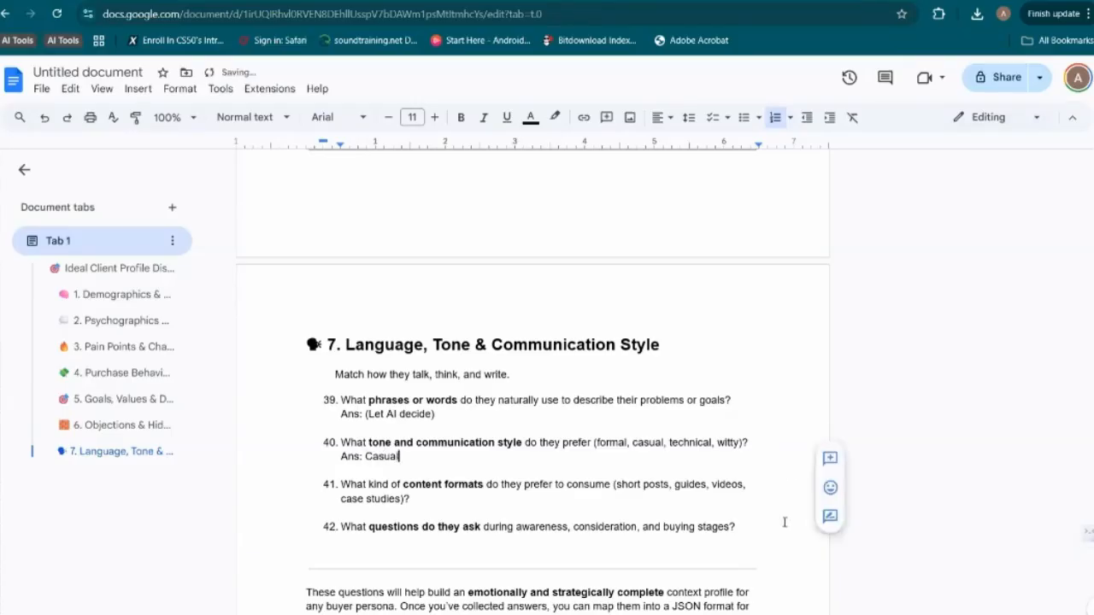
Answer question 41 about preferred content formats with "Ans: Reddit posts, forums", keeping a blank line before question 42
{"action": "left_click", "coordinate": [465, 504]}
{"action": "type", "text": "A"}
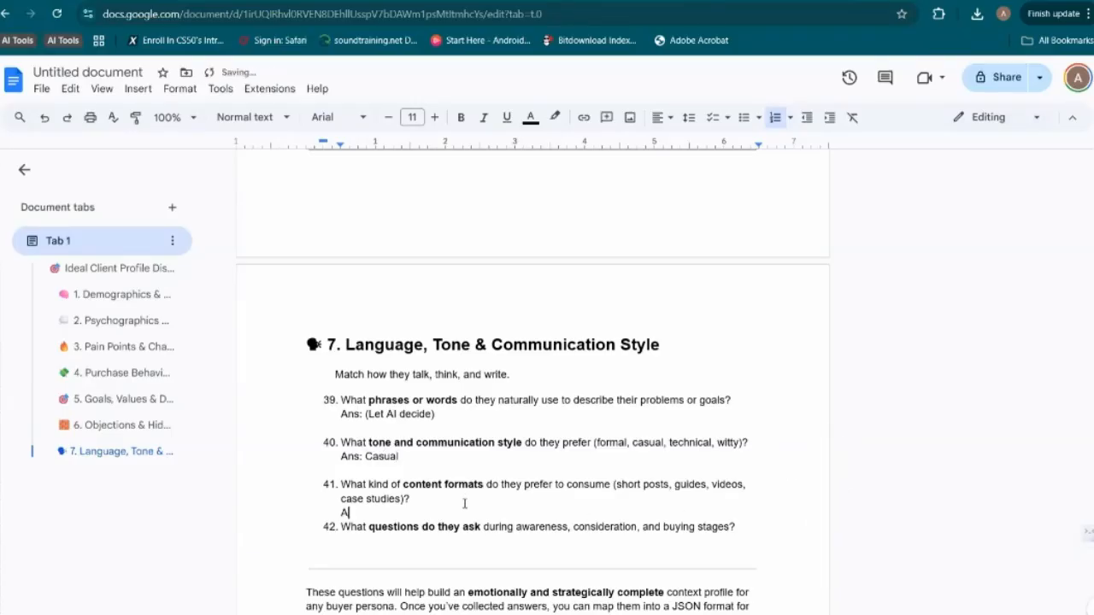
{"action": "type", "text": "ns:"}
{"action": "key", "text": "Return"}
{"action": "key", "text": "Up"}
{"action": "key", "text": "Right"}
{"action": "key", "text": "Right"}
{"action": "key", "text": "Right"}
{"action": "key", "text": "Right"}
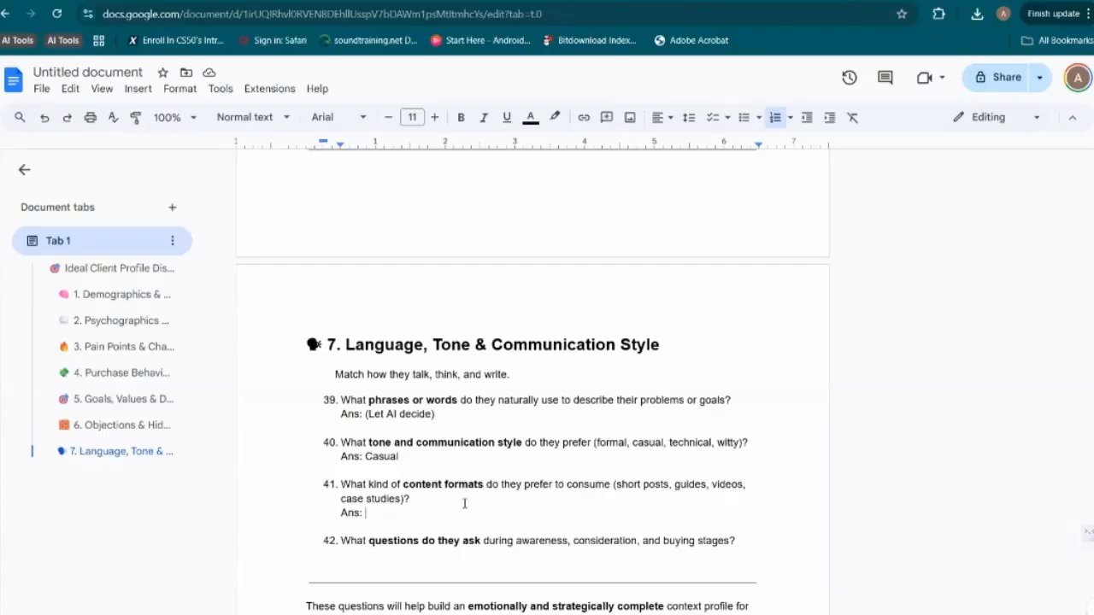
{"action": "type", "text": "Reddit posts, forums"}
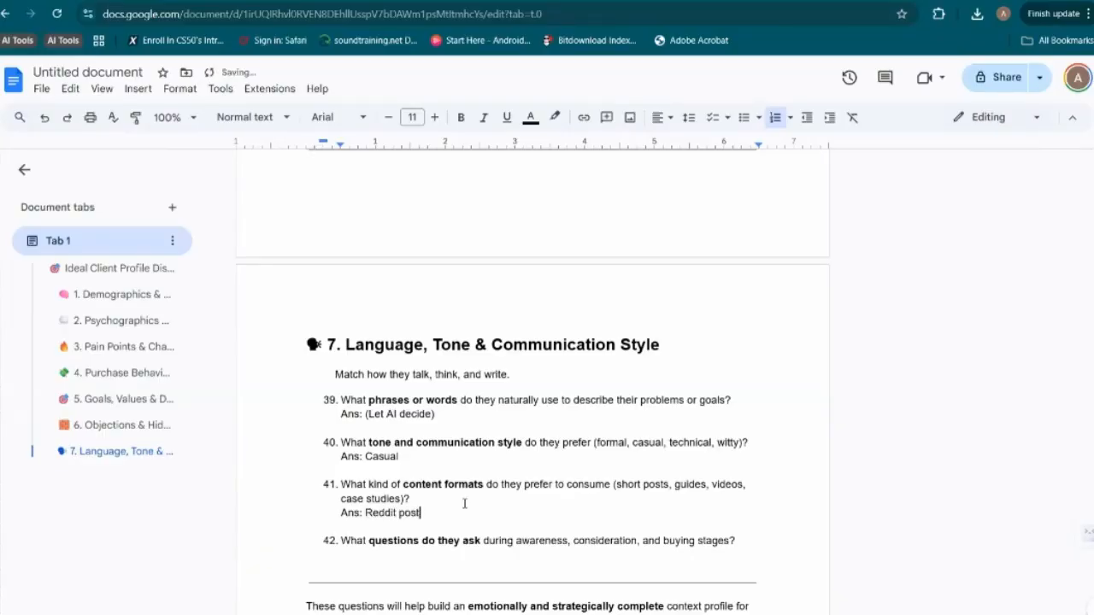
Answer question 42 about questions asked during the buying stages with "Ans: asking to see it in action,"
{"action": "left_click", "coordinate": [741, 540]}
{"action": "key", "text": "shift+Return"}
{"action": "type", "text": "Ans:"}
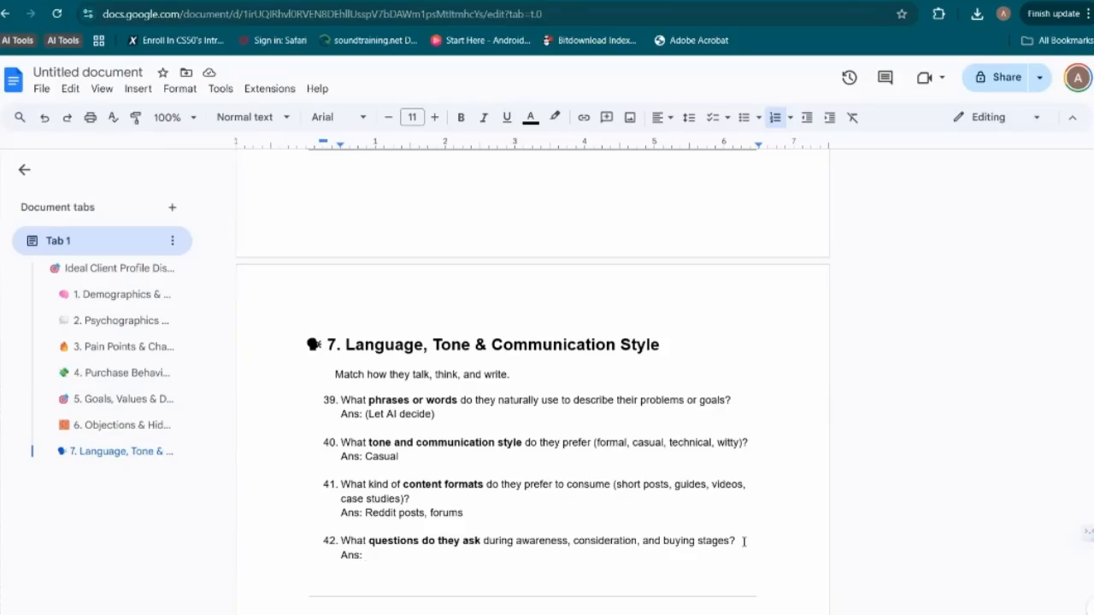
{"action": "scroll", "coordinate": [744, 542], "scroll_direction": "down", "scroll_amount": 1}
{"action": "scroll", "coordinate": [743, 542], "scroll_direction": "down", "scroll_amount": 3}
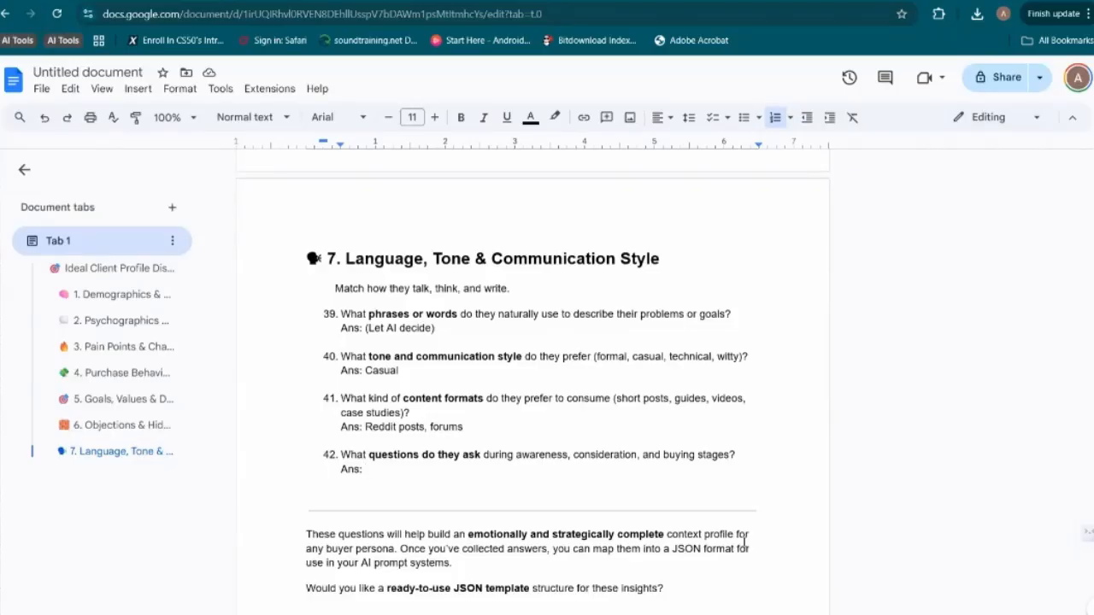
{"action": "type", "text": "asking to se"}
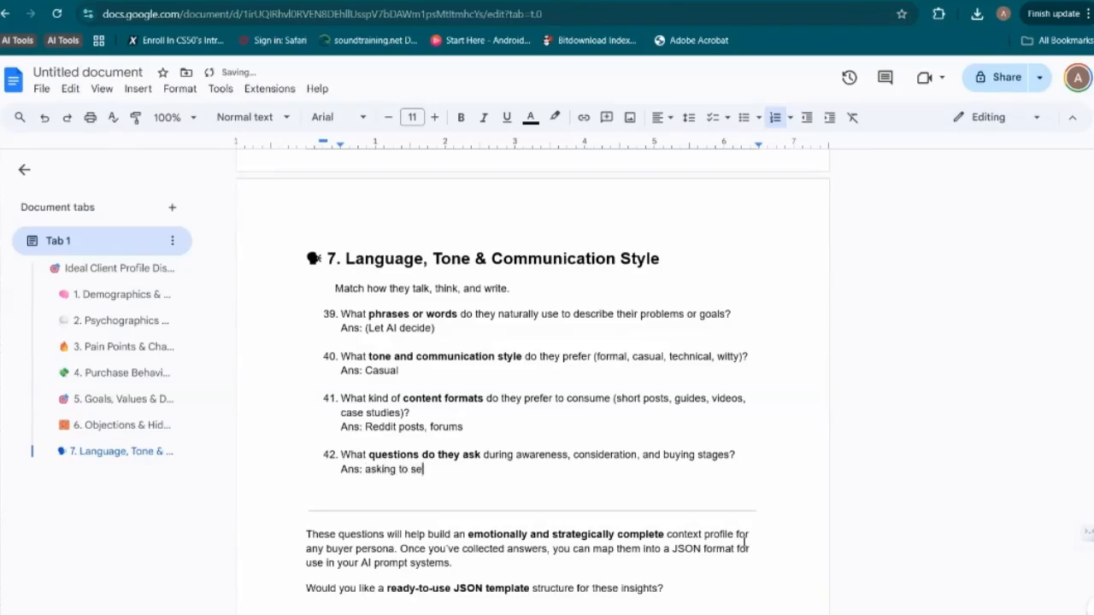
{"action": "type", "text": "e it in action,"}
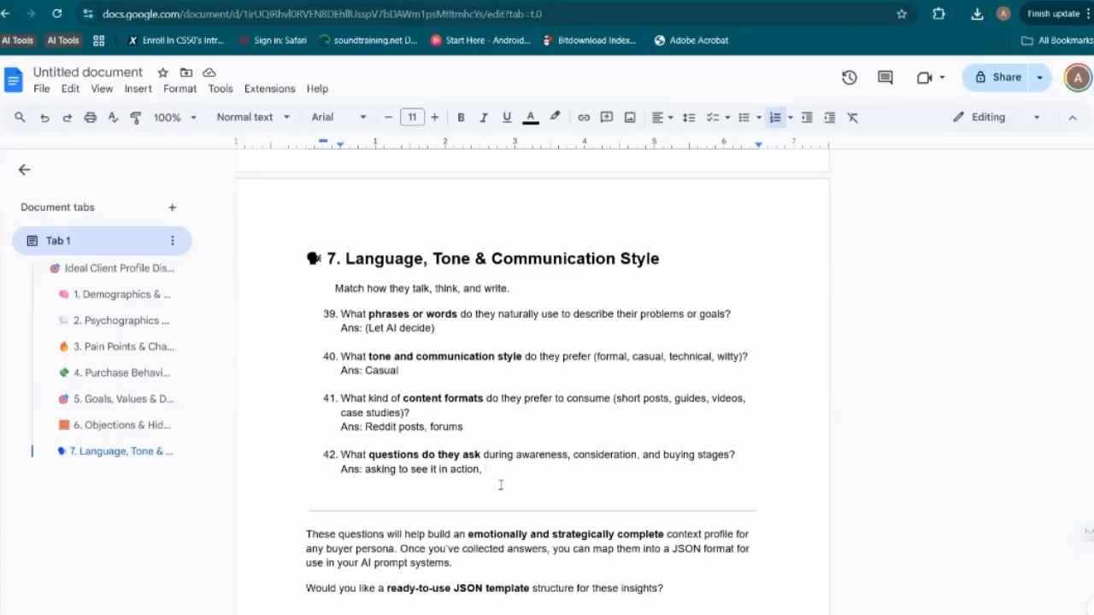
Select and copy the answered questionnaire, from the "1. Demographics & Firmographics" heading through the answer to question 42
{"action": "key", "text": "shift+Up"}
{"action": "key", "text": "shift+Up"}
{"action": "key", "text": "shift+Up"}
{"action": "key", "text": "shift+Up"}
{"action": "key", "text": "shift+Up"}
{"action": "key", "text": "shift+Up"}
{"action": "key", "text": "shift+Up"}
{"action": "key", "text": "shift+Up"}
{"action": "key", "text": "shift+Up"}
{"action": "key", "text": "shift+Up"}
{"action": "key", "text": "shift+Up"}
{"action": "key", "text": "shift+Up"}
{"action": "key", "text": "shift+Up"}
{"action": "key", "text": "shift+Up"}
{"action": "key", "text": "shift+Up"}
{"action": "key", "text": "shift+Up"}
{"action": "key", "text": "shift+Up"}
{"action": "key", "text": "shift+Up"}
{"action": "key", "text": "shift+Up"}
{"action": "key", "text": "shift+Up"}
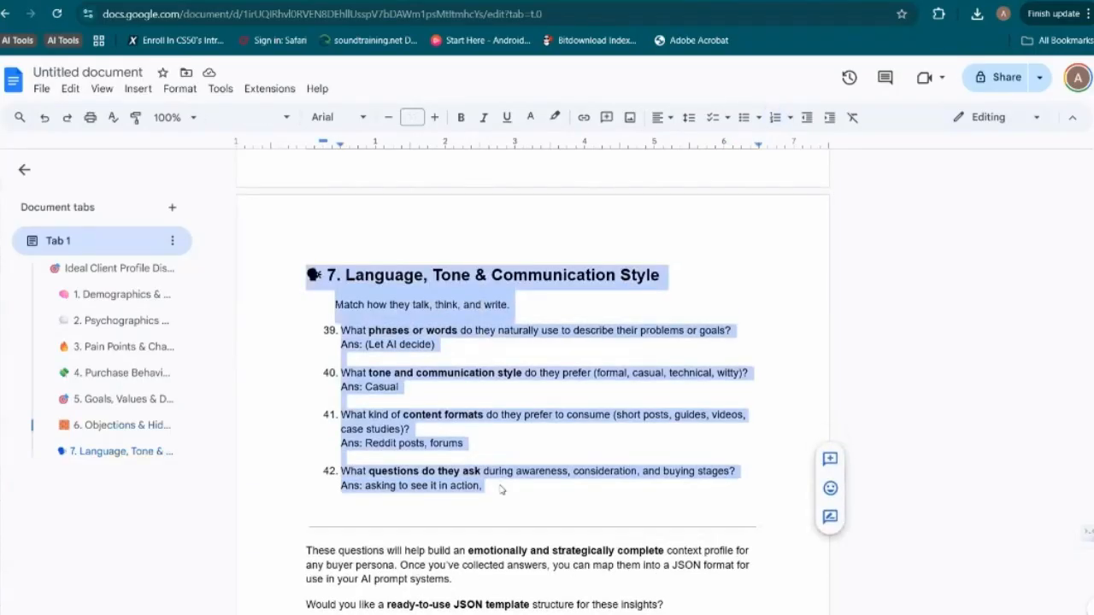
{"action": "key", "text": "shift+Up"}
{"action": "key", "text": "shift+Up"}
{"action": "key", "text": "shift+Up"}
{"action": "key", "text": "shift+Up"}
{"action": "key", "text": "shift+Up"}
{"action": "key", "text": "shift+Up"}
{"action": "key", "text": "shift+Up"}
{"action": "key", "text": "shift+Up"}
{"action": "key", "text": "shift+Up"}
{"action": "key", "text": "shift+Up"}
{"action": "key", "text": "shift+Up"}
{"action": "key", "text": "shift+Up"}
{"action": "key", "text": "shift+Up"}
{"action": "key", "text": "shift+Up"}
{"action": "key", "text": "shift+Up"}
{"action": "key", "text": "shift+Up"}
{"action": "key", "text": "shift+Up"}
{"action": "key", "text": "shift+Up"}
{"action": "key", "text": "shift+Up"}
{"action": "key", "text": "shift+Up"}
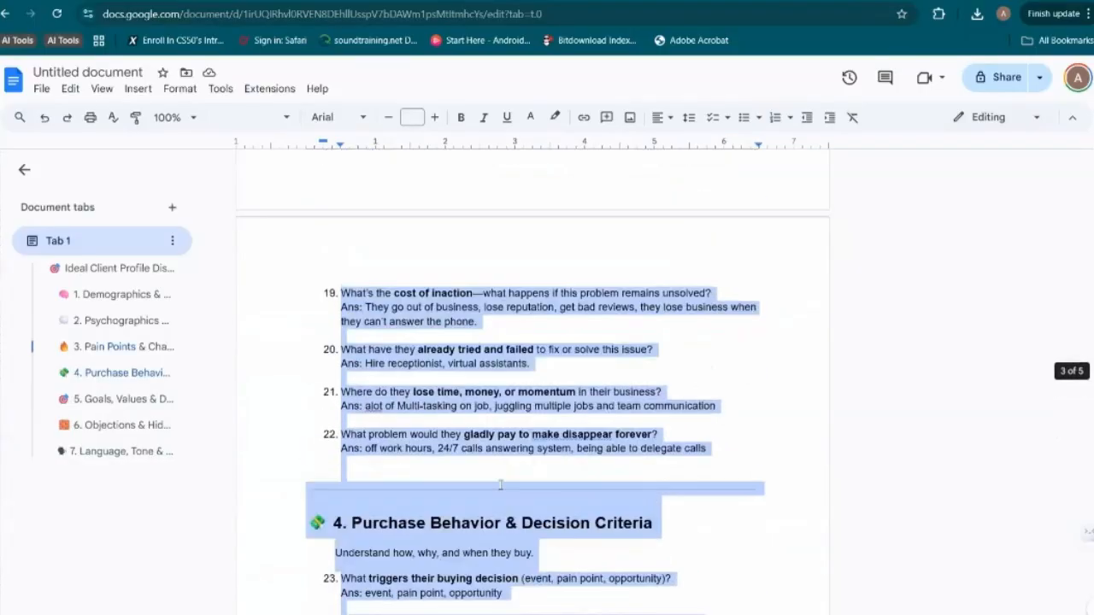
{"action": "key", "text": "shift+Up"}
{"action": "key", "text": "shift+Up"}
{"action": "key", "text": "shift+Up"}
{"action": "key", "text": "shift+Up"}
{"action": "key", "text": "shift+Up"}
{"action": "key", "text": "shift+Up"}
{"action": "key", "text": "shift+Up"}
{"action": "key", "text": "shift+Up"}
{"action": "key", "text": "shift+Up"}
{"action": "key", "text": "shift+Up"}
{"action": "key", "text": "shift+Up"}
{"action": "key", "text": "shift+Up"}
{"action": "key", "text": "shift+Up"}
{"action": "key", "text": "shift+Up"}
{"action": "key", "text": "shift+Up"}
{"action": "key", "text": "shift+Up"}
{"action": "key", "text": "shift+Up"}
{"action": "key", "text": "shift+Up"}
{"action": "key", "text": "shift+Up"}
{"action": "key", "text": "shift+Up"}
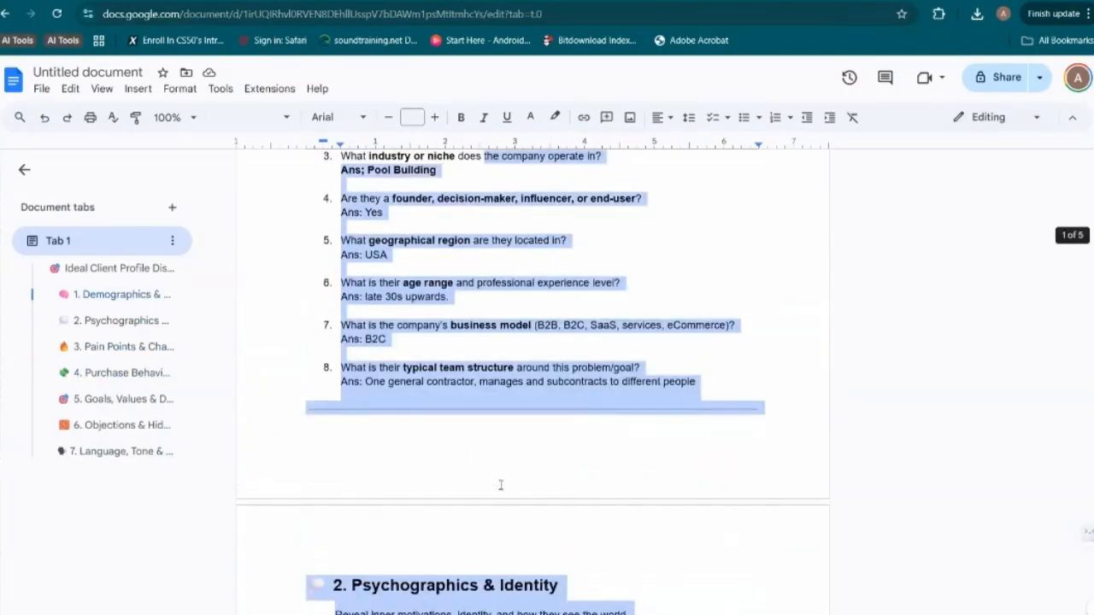
{"action": "key", "text": "shift+Up"}
{"action": "key", "text": "shift+Up"}
{"action": "key", "text": "shift+Up"}
{"action": "key", "text": "shift+Up"}
{"action": "key", "text": "shift+Up"}
{"action": "key", "text": "shift+Up"}
{"action": "key", "text": "shift+Up"}
{"action": "key", "text": "shift+Up"}
{"action": "key", "text": "shift+Up"}
{"action": "key", "text": "shift+Up"}
{"action": "key", "text": "shift+Up"}
{"action": "key", "text": "shift+Up"}
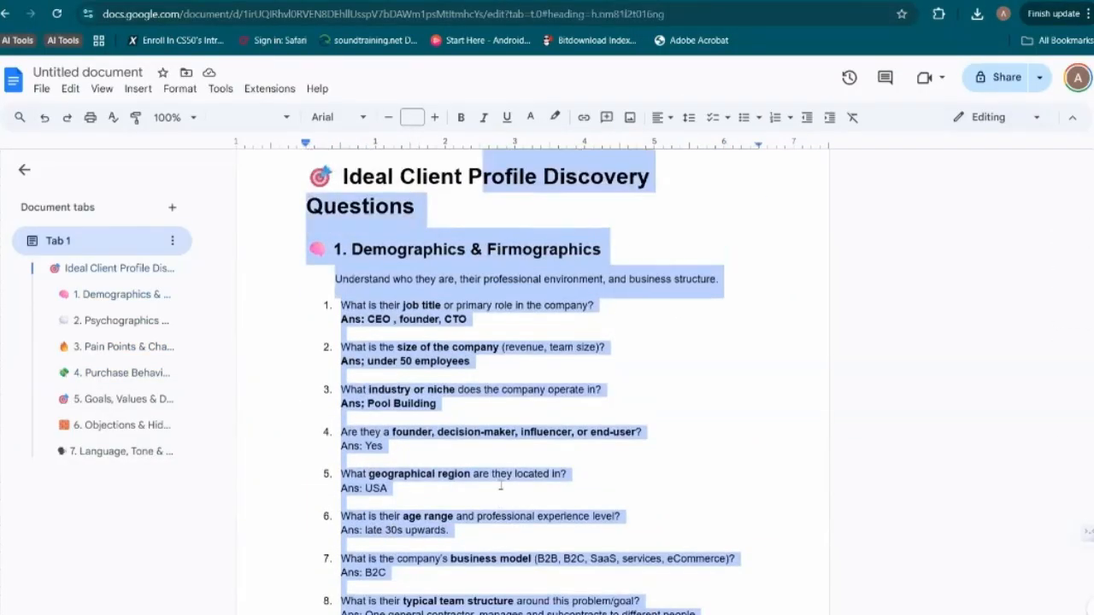
{"action": "key", "text": "shift+Down"}
{"action": "key", "text": "shift+Down"}
{"action": "key", "text": "shift+Down"}
{"action": "key", "text": "shift+Down"}
{"action": "key", "text": "shift+Left"}
{"action": "key", "text": "shift+Left"}
{"action": "key", "text": "shift+Left"}
{"action": "key", "text": "shift+Left"}
{"action": "key", "text": "shift+Left"}
{"action": "key", "text": "shift+Left"}
{"action": "key", "text": "shift+Left"}
{"action": "key", "text": "shift+Left"}
{"action": "key", "text": "shift+Left"}
{"action": "key", "text": "shift+Left"}
{"action": "key", "text": "shift+Left"}
{"action": "key", "text": "shift+Left"}
{"action": "key", "text": "shift+Left"}
{"action": "key", "text": "shift+Left"}
{"action": "key", "text": "shift+Left"}
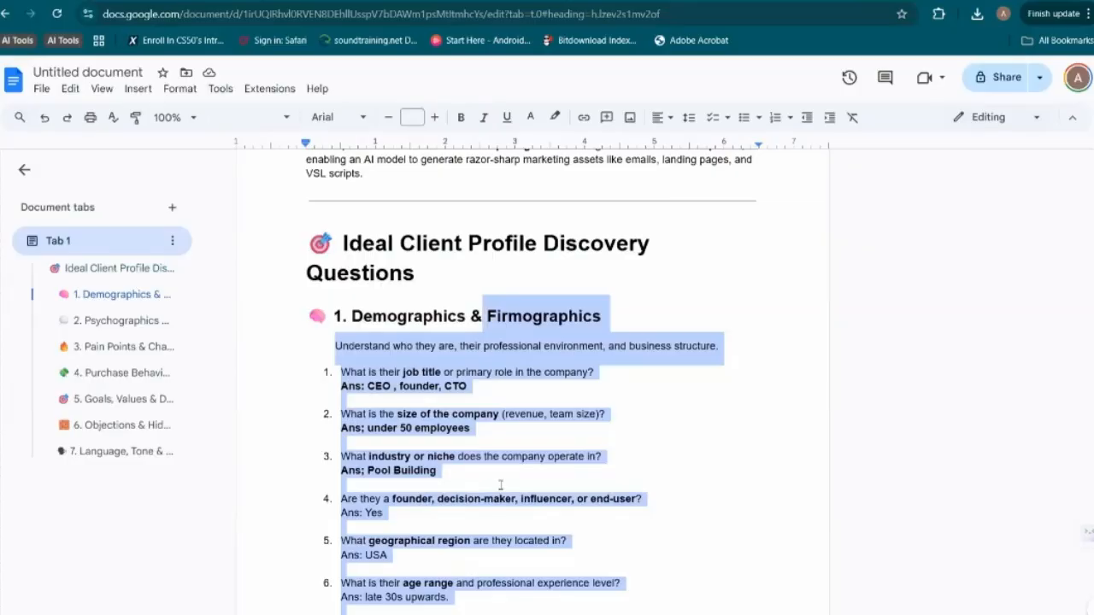
{"action": "key", "text": "shift+Left"}
{"action": "key", "text": "shift+Left"}
{"action": "key", "text": "shift+Left"}
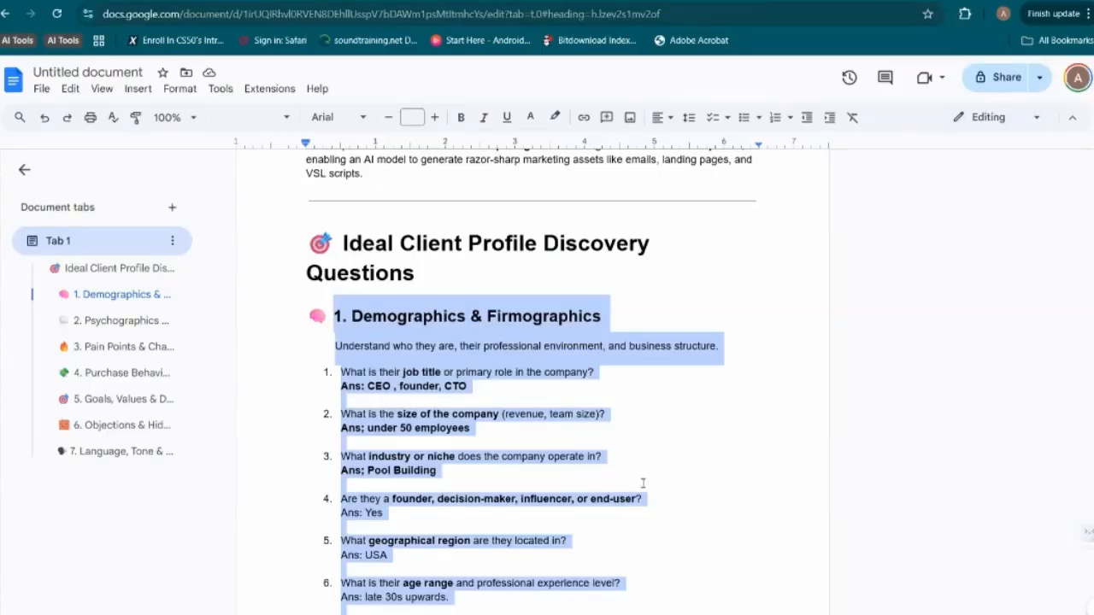
{"action": "scroll", "coordinate": [643, 483], "scroll_direction": "down", "scroll_amount": 1}
{"action": "scroll", "coordinate": [643, 483], "scroll_direction": "up", "scroll_amount": 1}
{"action": "scroll", "coordinate": [643, 483], "scroll_direction": "up", "scroll_amount": 1}
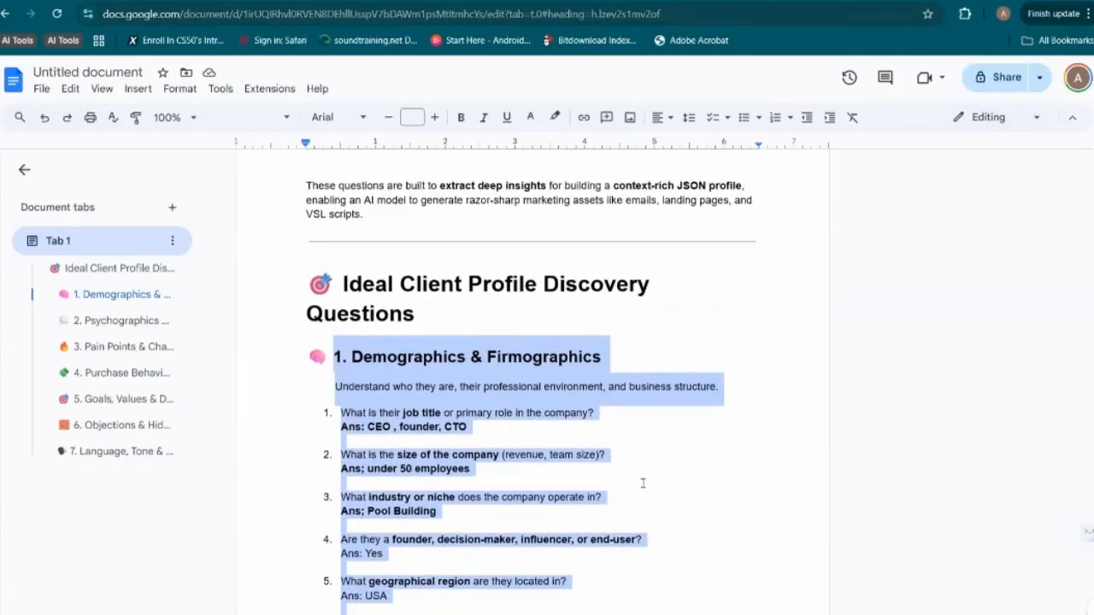
{"action": "scroll", "coordinate": [643, 483], "scroll_direction": "up", "scroll_amount": 1}
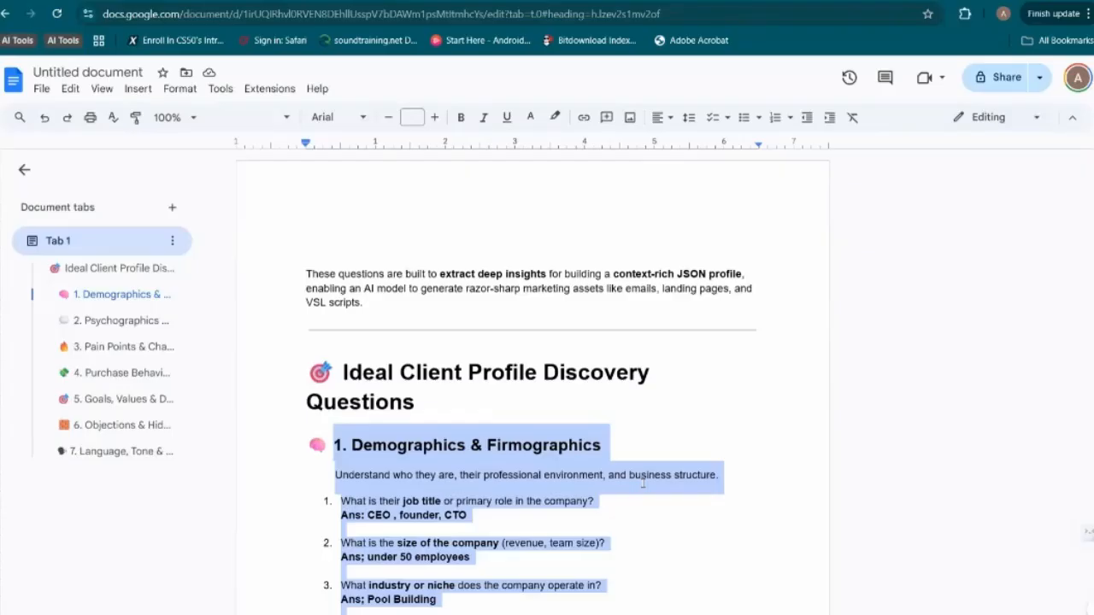
Switch to the ICP Discovery Questions chat in ChatGPT and paste the copied questions and answers into the message
{"action": "left_click", "coordinate": [794, 6]}
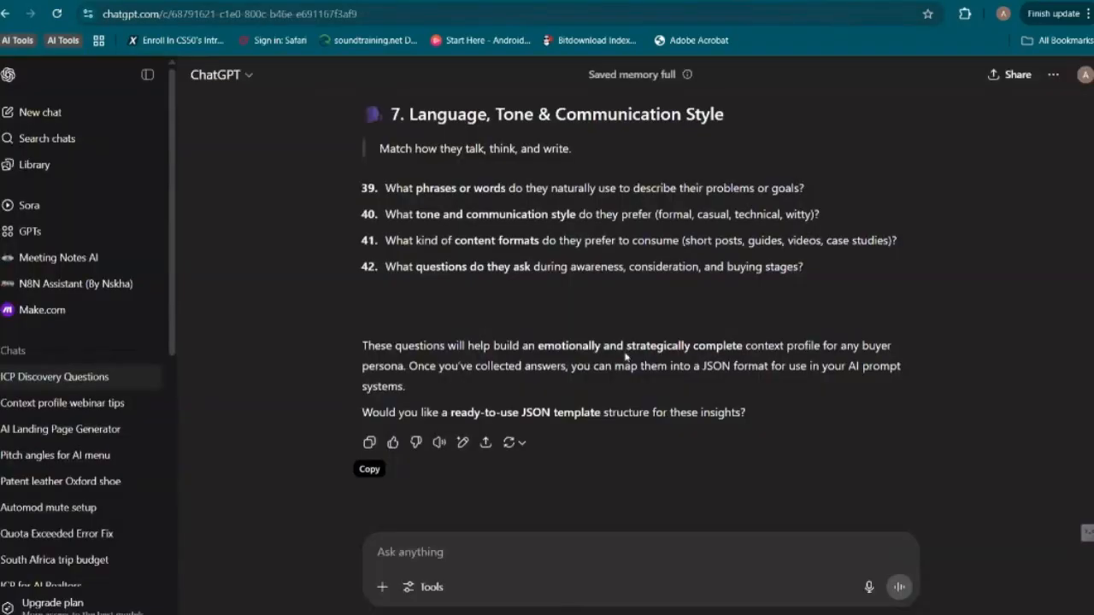
{"action": "left_click", "coordinate": [421, 545]}
{"action": "key", "text": "ctrl+v"}
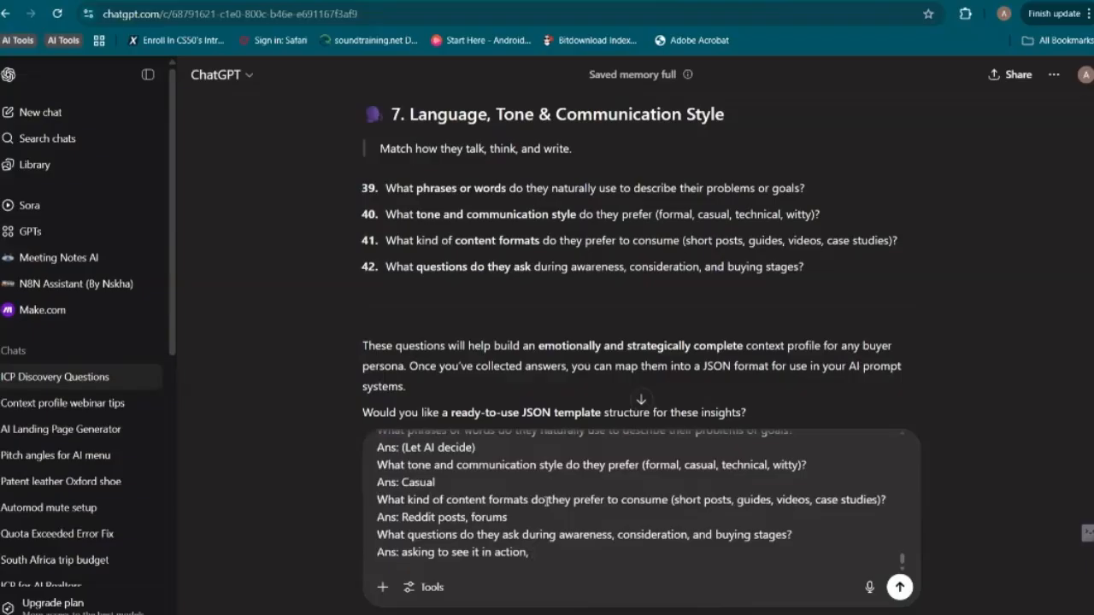
Add the instruction "Convert this into a JSON context profile" below the pasted answers, separated by a blank line, and send the message
{"action": "key", "text": "shift+Return"}
{"action": "key", "text": "shift+Return"}
{"action": "type", "text": "Conve"}
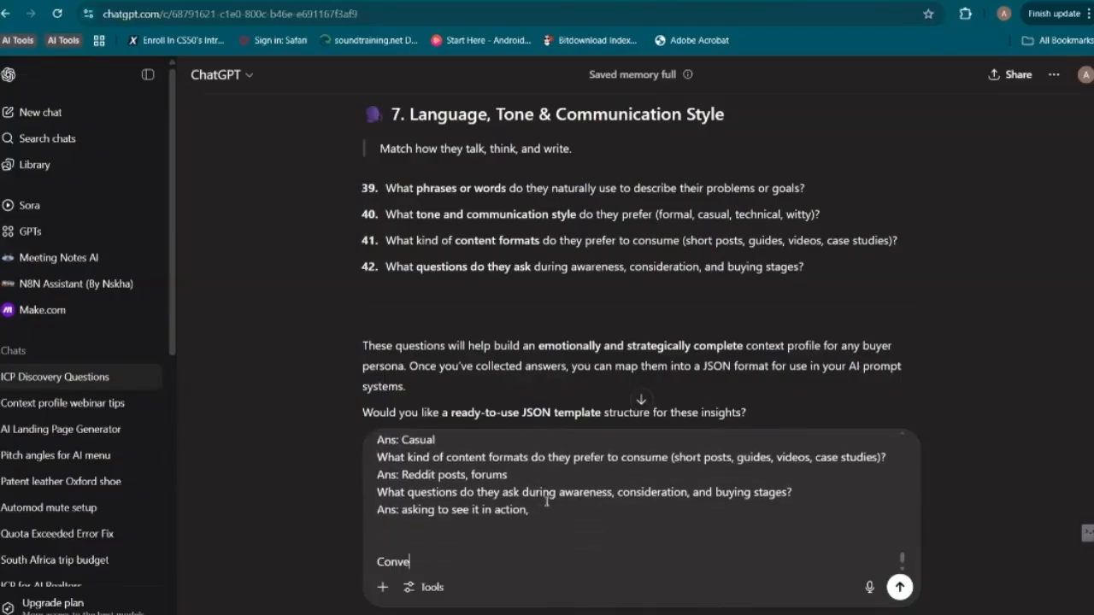
{"action": "type", "text": "rt this into a JSA"}
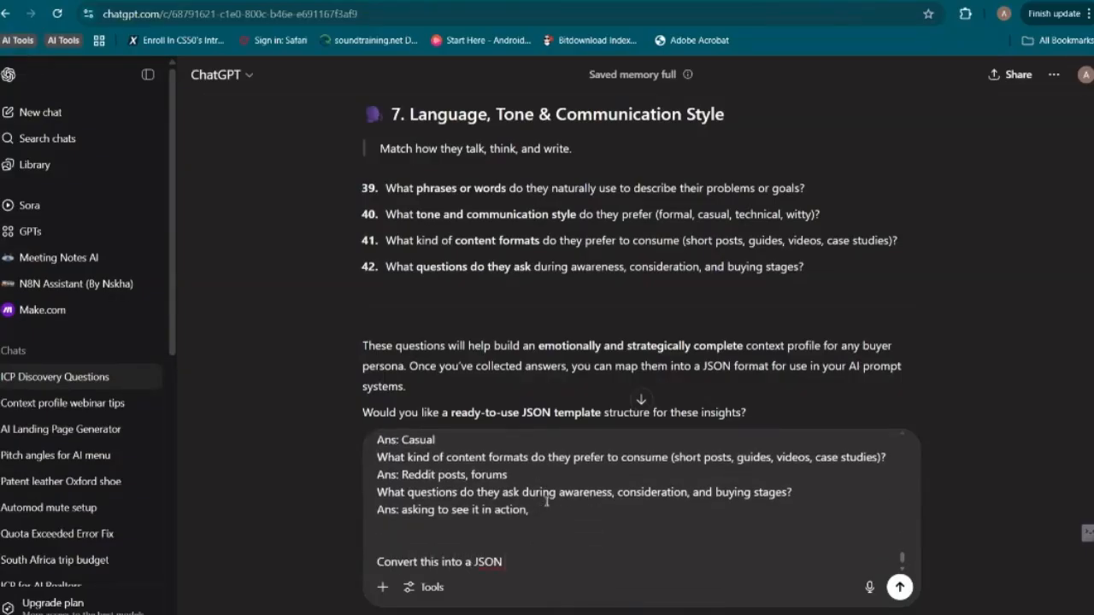
{"action": "type", "text": " context profile"}
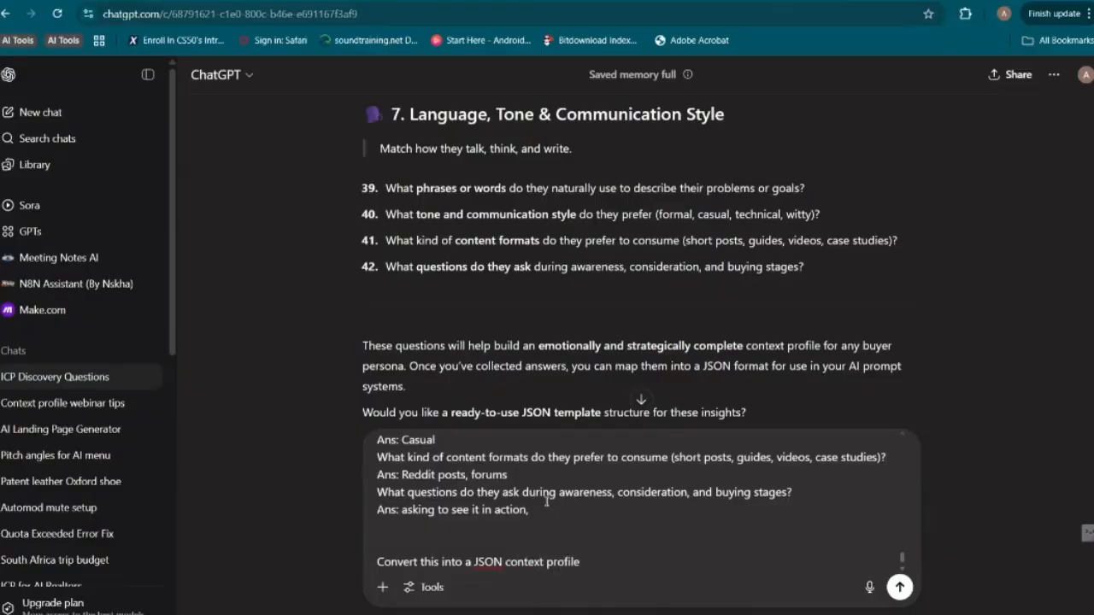
{"action": "key", "text": "Return"}
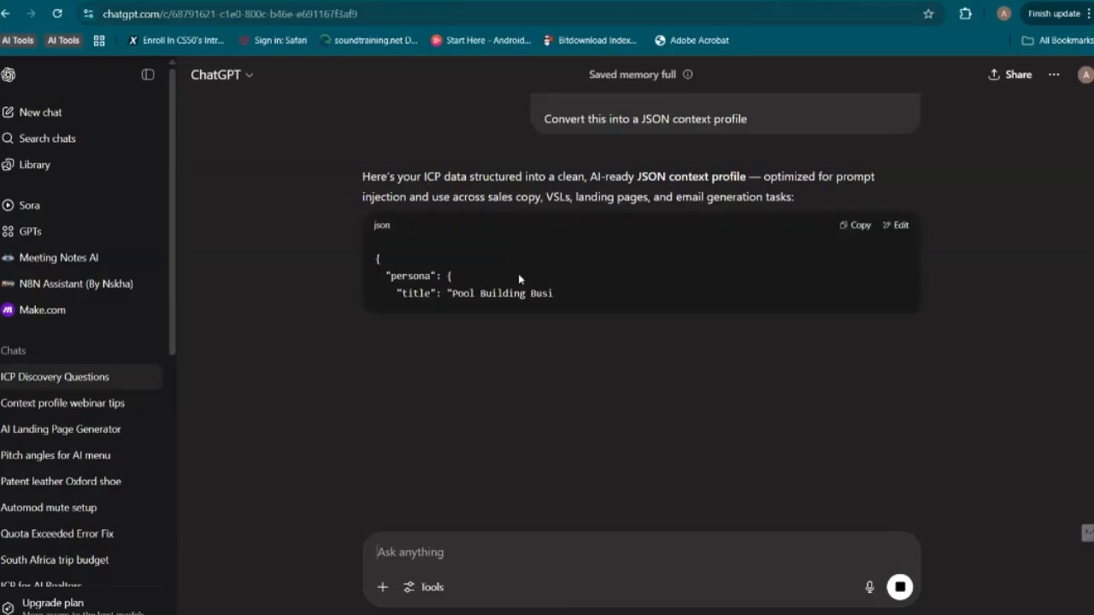
Examine the generated JSON context profile, including its persona, psychographics and pain points sections and the persona title
{"action": "scroll", "coordinate": [453, 405], "scroll_direction": "down", "scroll_amount": 2}
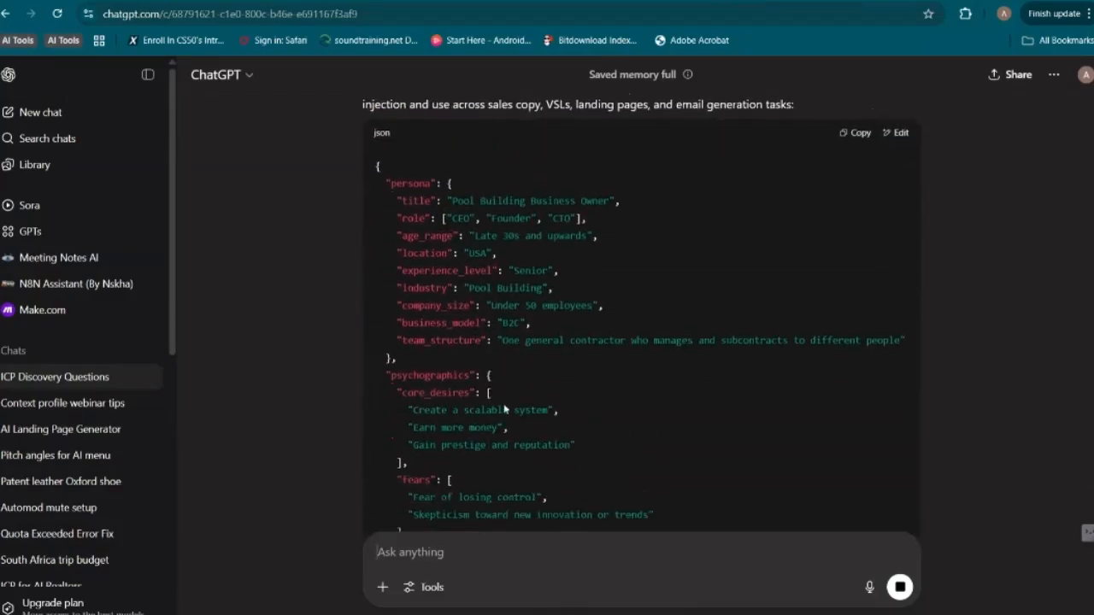
{"action": "scroll", "coordinate": [504, 402], "scroll_direction": "down", "scroll_amount": 3}
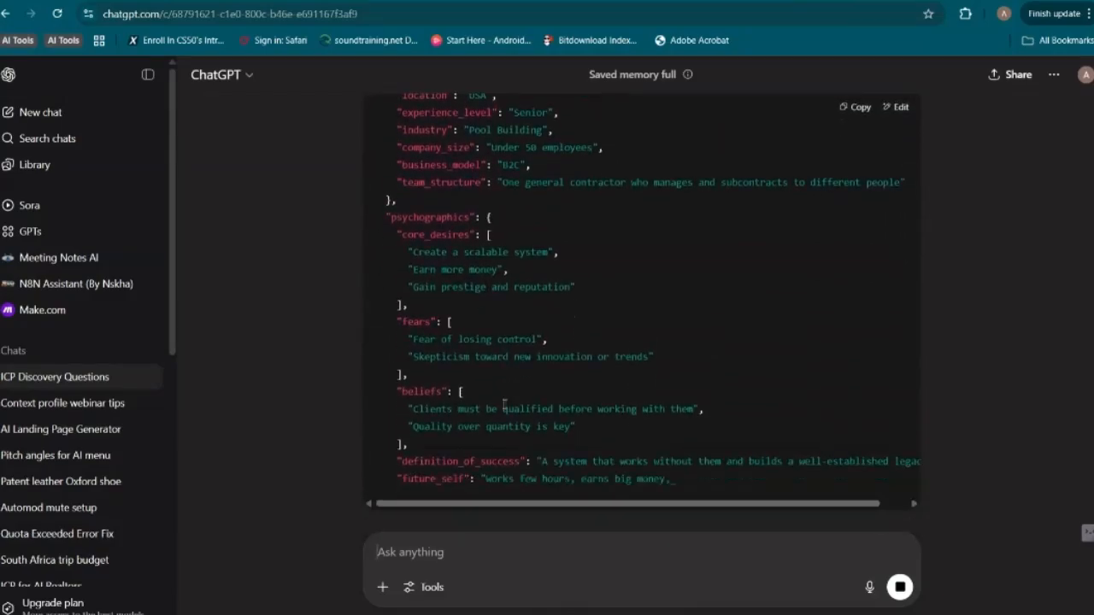
{"action": "scroll", "coordinate": [503, 409], "scroll_direction": "down", "scroll_amount": 3}
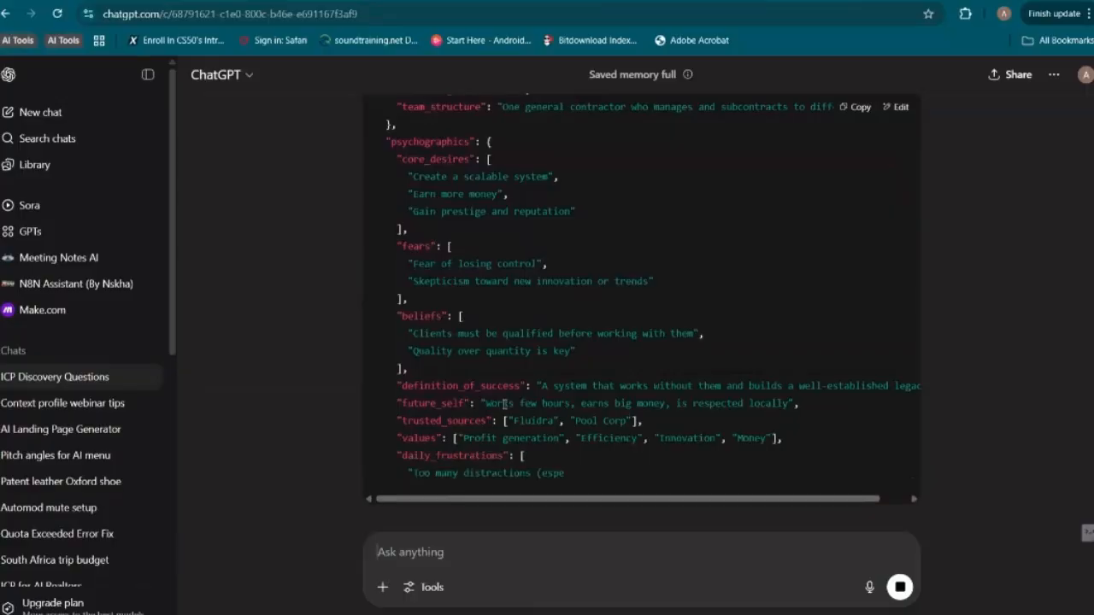
{"action": "scroll", "coordinate": [503, 407], "scroll_direction": "down", "scroll_amount": 3}
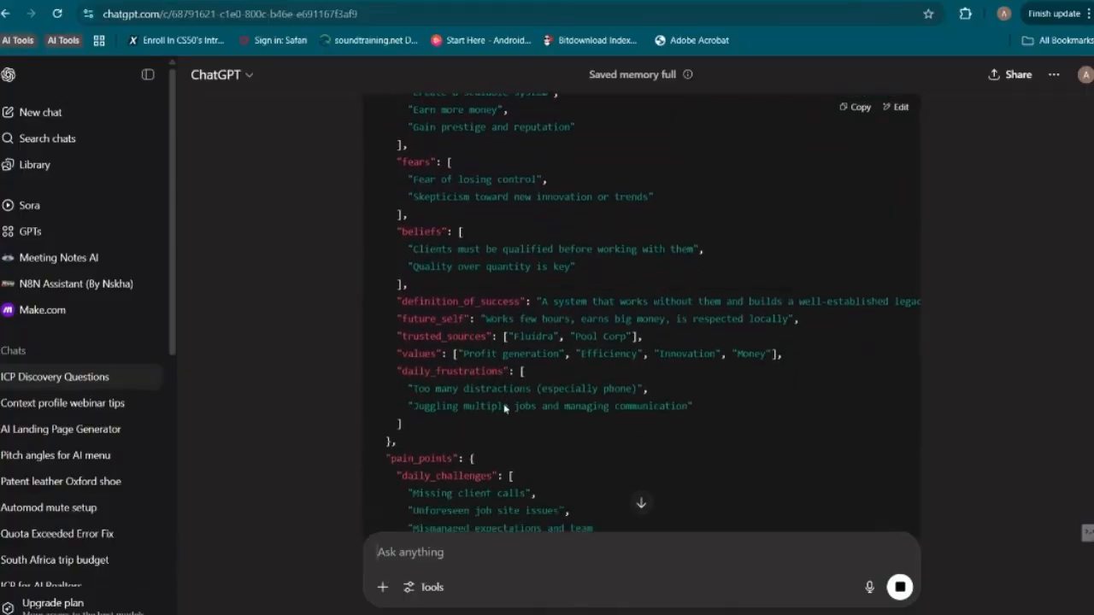
{"action": "scroll", "coordinate": [488, 367], "scroll_direction": "up", "scroll_amount": 5}
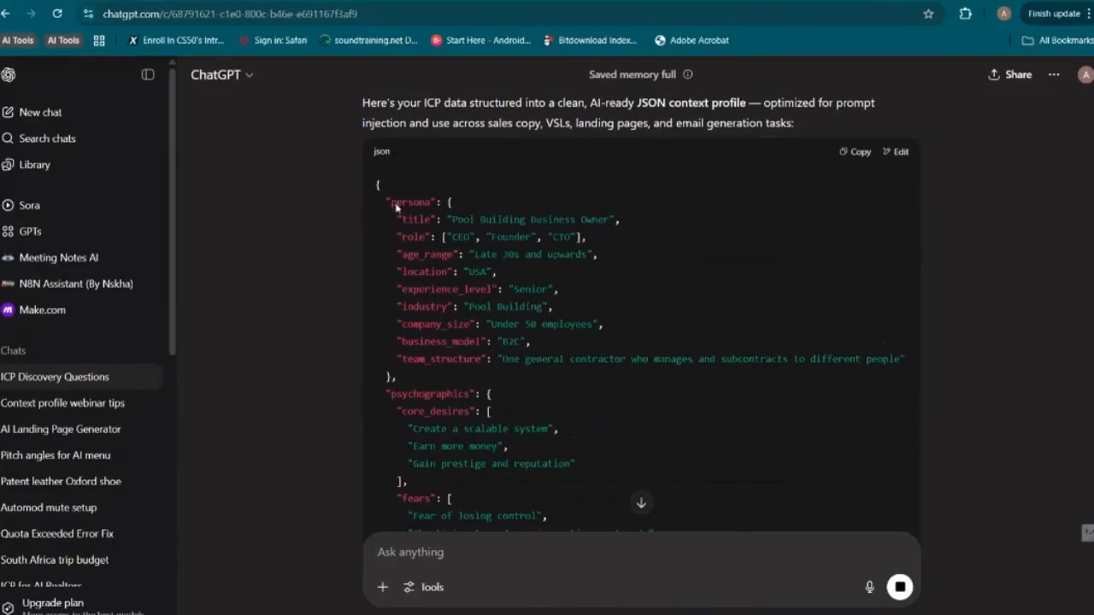
{"action": "left_click_drag", "start_coordinate": [452, 220], "coordinate": [612, 220]}
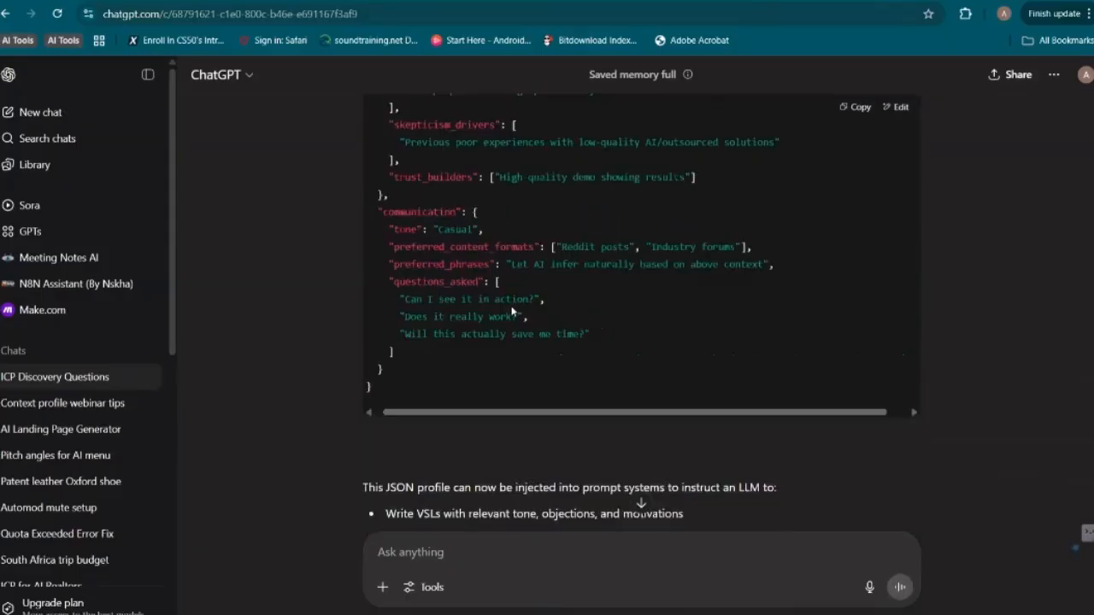
{"action": "scroll", "coordinate": [513, 309], "scroll_direction": "up", "scroll_amount": 11}
{"action": "scroll", "coordinate": [513, 308], "scroll_direction": "up", "scroll_amount": 10}
{"action": "scroll", "coordinate": [513, 311], "scroll_direction": "down", "scroll_amount": 6}
{"action": "scroll", "coordinate": [513, 312], "scroll_direction": "down", "scroll_amount": 4}
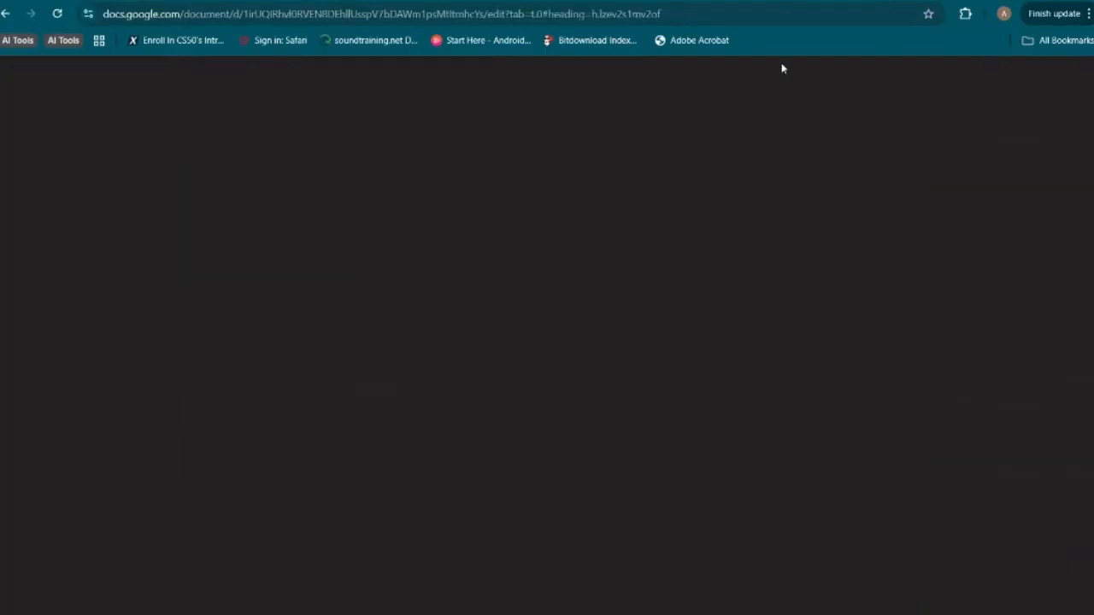
Compare the answered questionnaire in the Google Docs document with the JSON context profile in ChatGPT
{"action": "scroll", "coordinate": [639, 368], "scroll_direction": "down", "scroll_amount": 10}
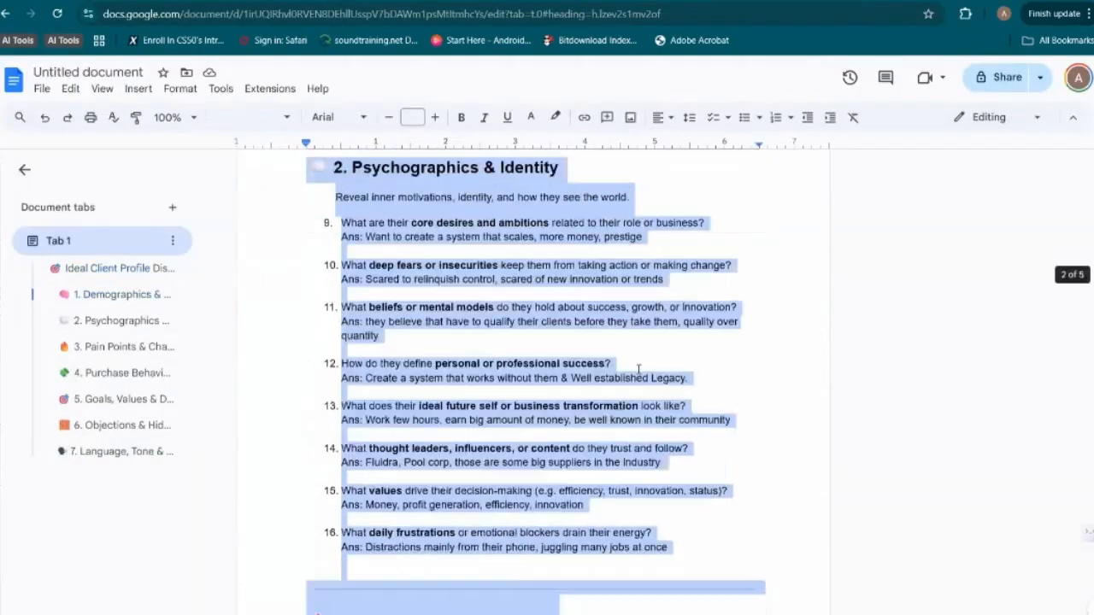
{"action": "scroll", "coordinate": [638, 369], "scroll_direction": "down", "scroll_amount": 7}
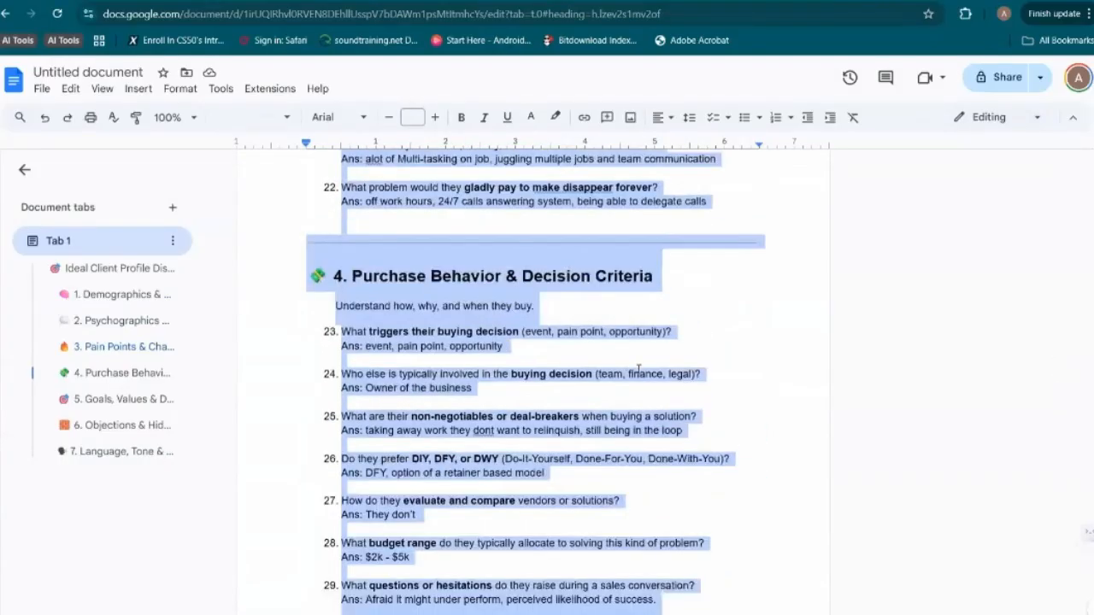
{"action": "scroll", "coordinate": [754, 176], "scroll_direction": "up", "scroll_amount": 4}
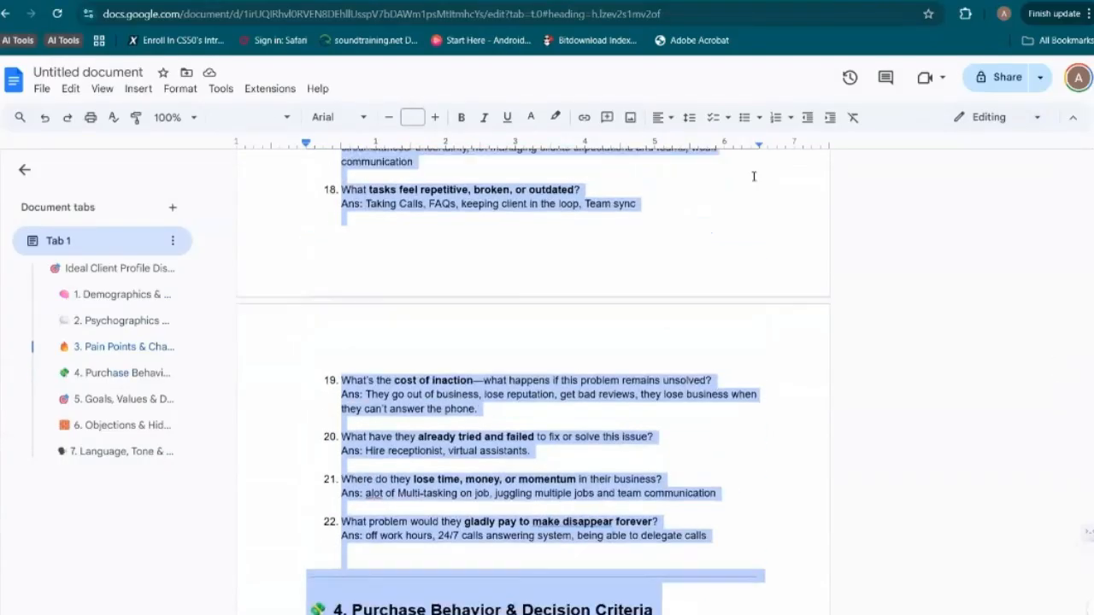
{"action": "left_click", "coordinate": [804, 5]}
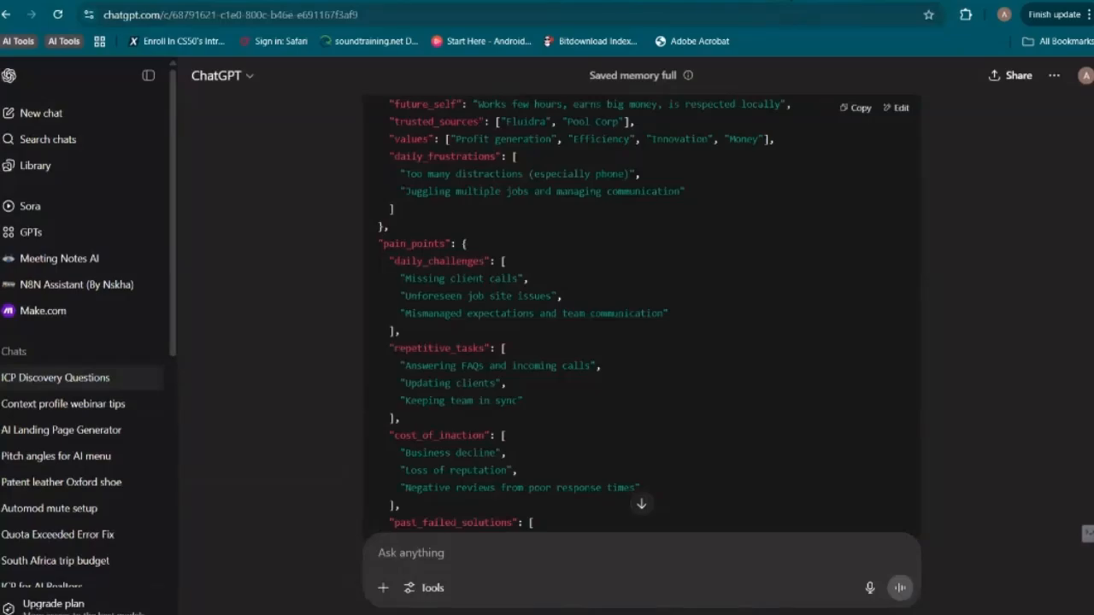
{"action": "scroll", "coordinate": [756, 222], "scroll_direction": "up", "scroll_amount": 10}
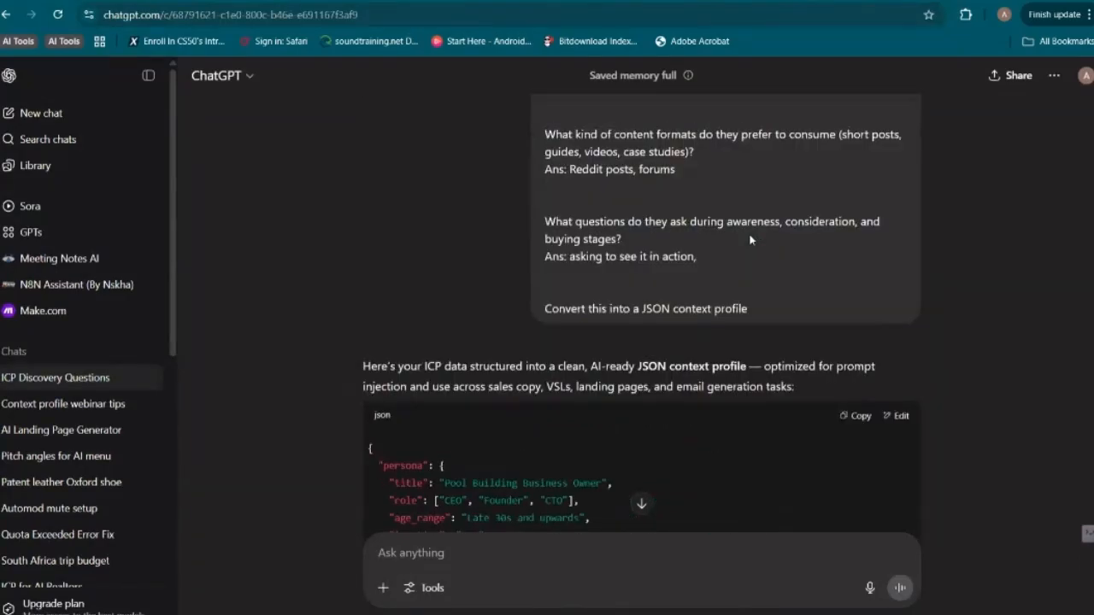
{"action": "scroll", "coordinate": [752, 235], "scroll_direction": "down", "scroll_amount": 3}
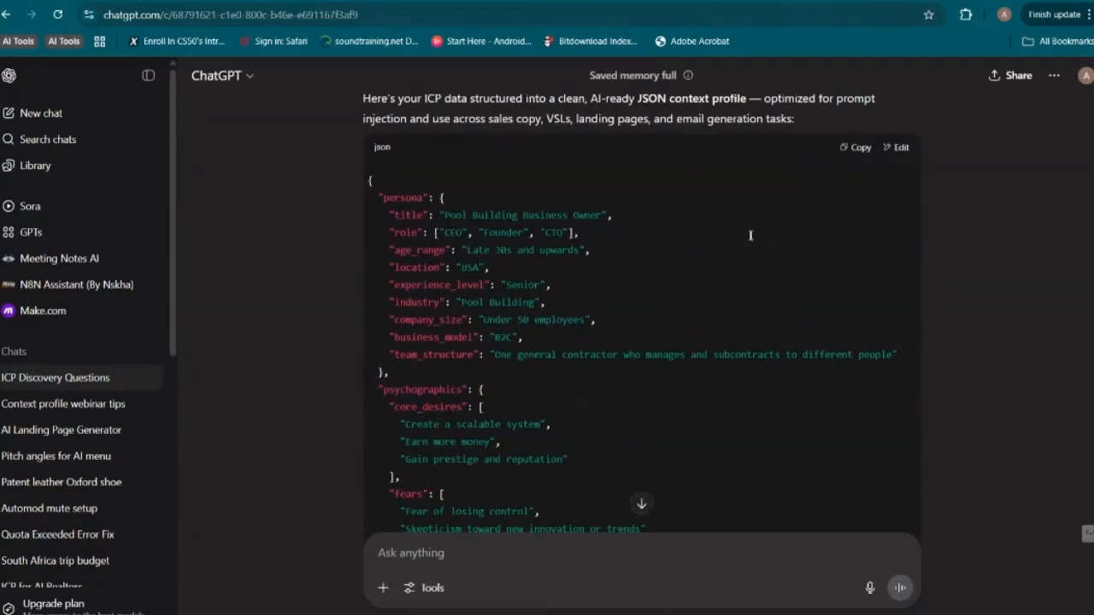
Switch to the "UNIVERSAL LANDING PAGE GENERATOR — SYSTEM PROMPT" document and read its Purpose section and Input Required instruction
{"action": "left_click", "coordinate": [477, 0]}
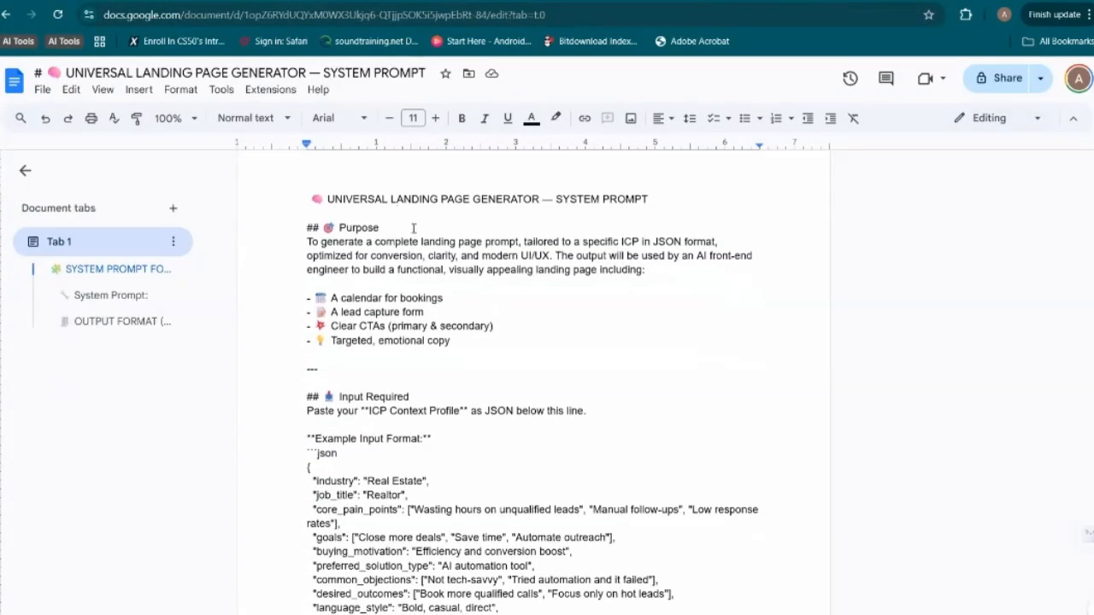
{"action": "scroll", "coordinate": [425, 320], "scroll_direction": "down", "scroll_amount": 1}
{"action": "scroll", "coordinate": [425, 320], "scroll_direction": "up", "scroll_amount": 1}
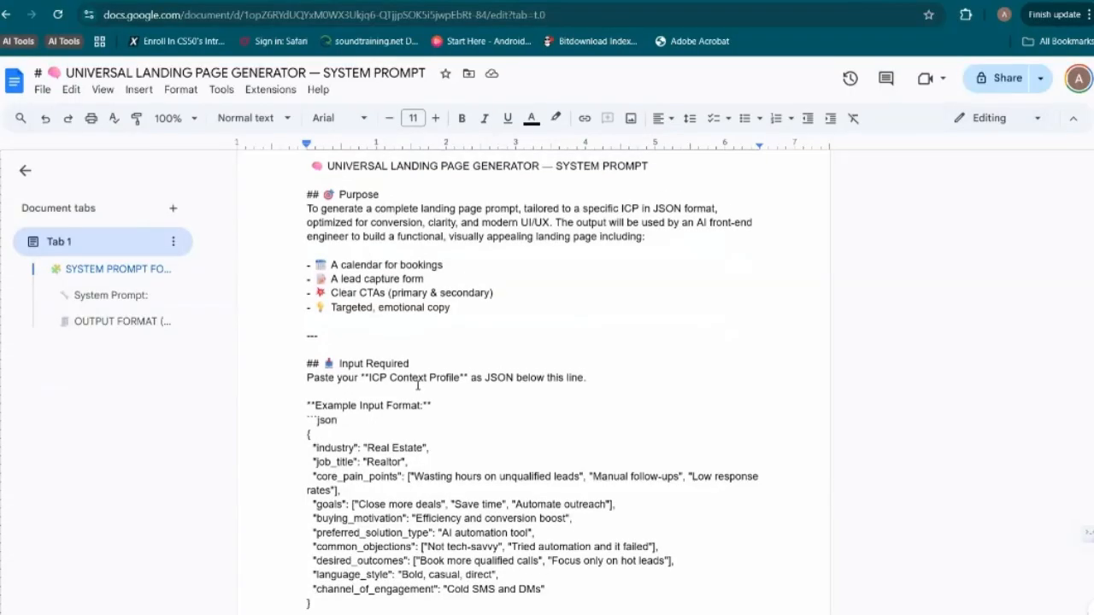
{"action": "scroll", "coordinate": [398, 363], "scroll_direction": "up", "scroll_amount": 1}
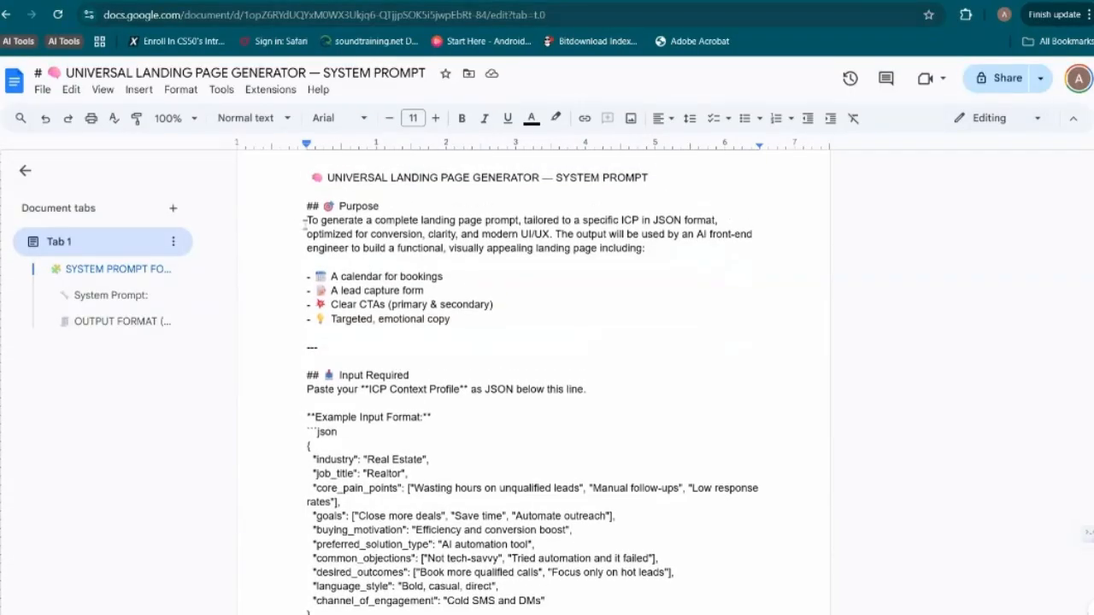
{"action": "left_click_drag", "start_coordinate": [306, 221], "coordinate": [453, 277]}
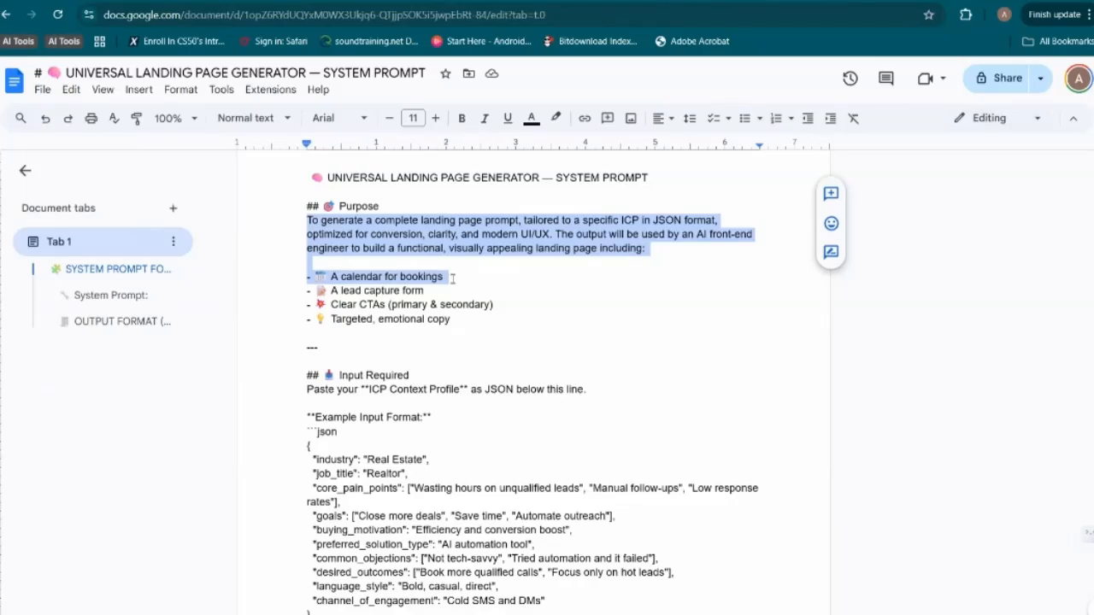
{"action": "left_click", "coordinate": [453, 276]}
{"action": "left_click_drag", "start_coordinate": [329, 276], "coordinate": [445, 277]}
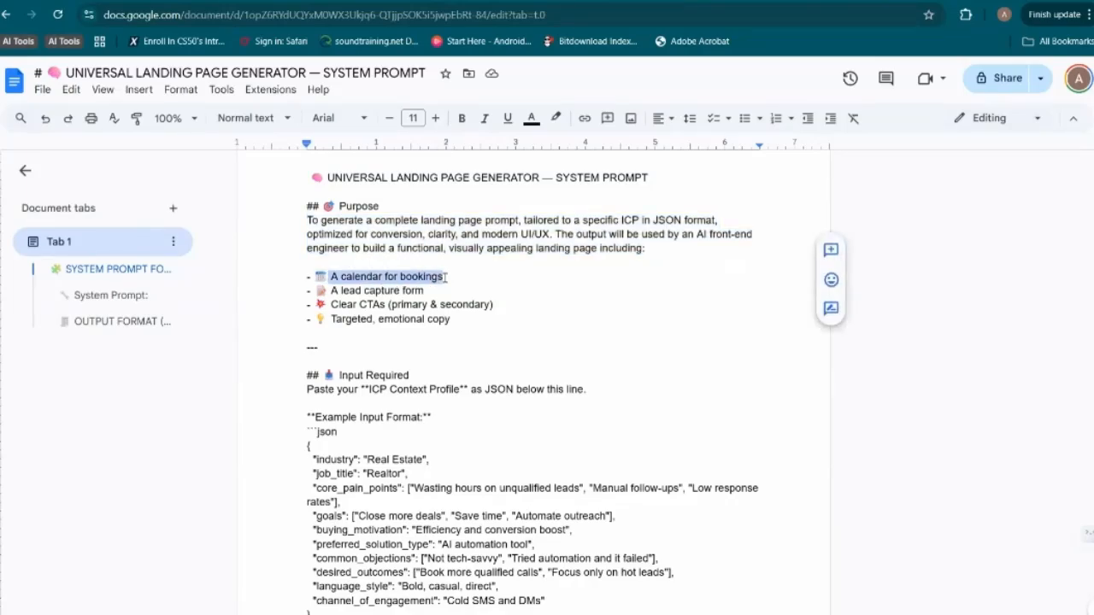
{"action": "left_click_drag", "start_coordinate": [330, 291], "coordinate": [425, 291]}
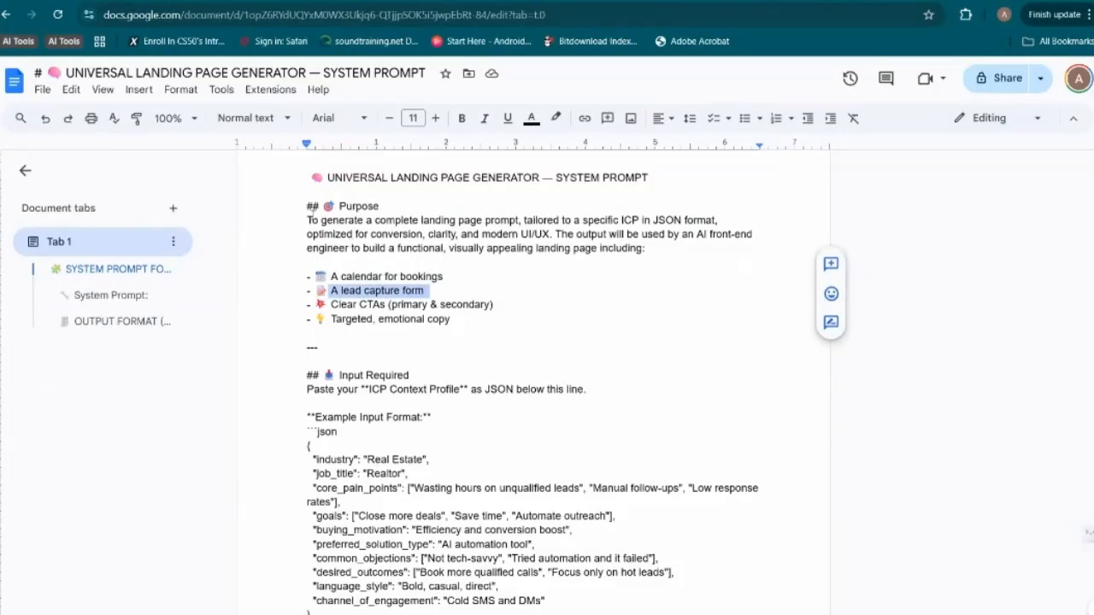
{"action": "left_click_drag", "start_coordinate": [305, 221], "coordinate": [453, 306]}
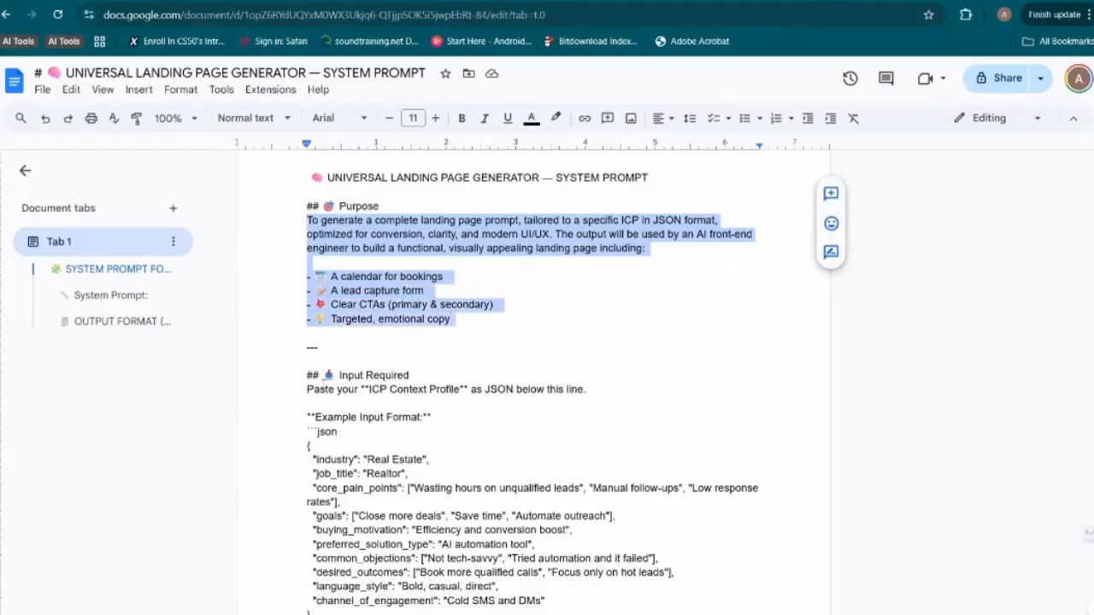
{"action": "left_click_drag", "start_coordinate": [301, 389], "coordinate": [587, 392]}
{"action": "scroll", "coordinate": [587, 392], "scroll_direction": "up", "scroll_amount": 2}
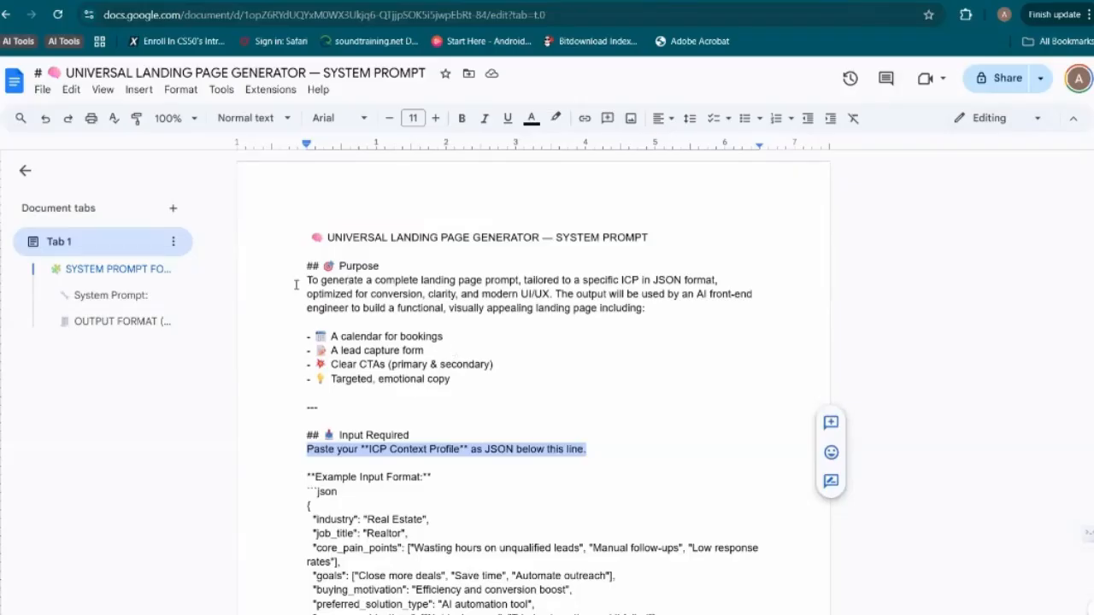
Copy the Purpose description and its four bullet items from the system prompt document into a new ChatGPT chat's message, followed by a new line
{"action": "left_click_drag", "start_coordinate": [305, 280], "coordinate": [471, 384]}
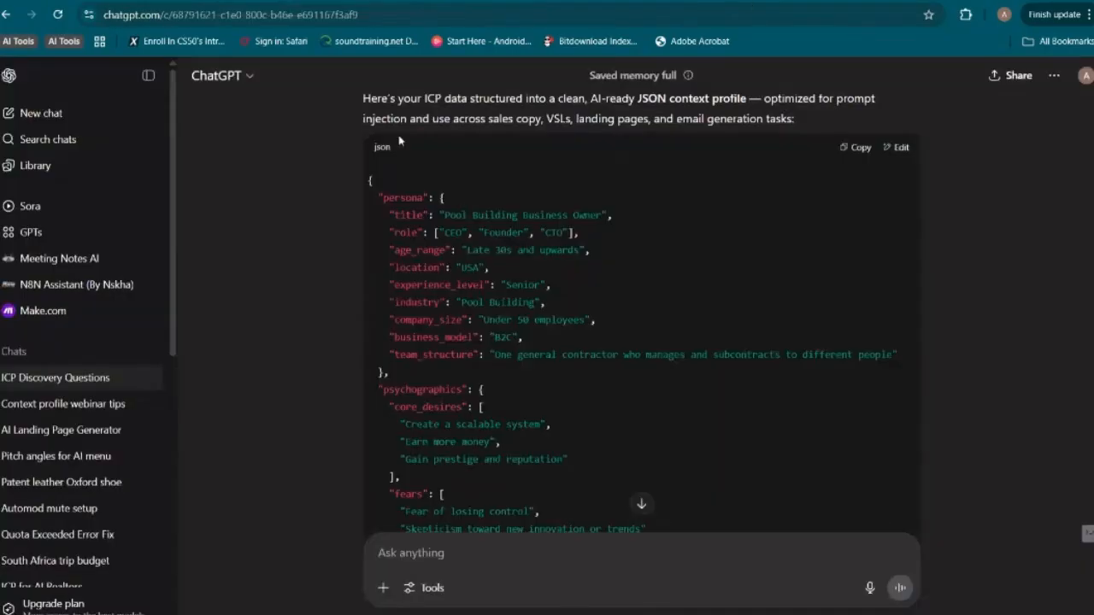
{"action": "left_click", "coordinate": [41, 113]}
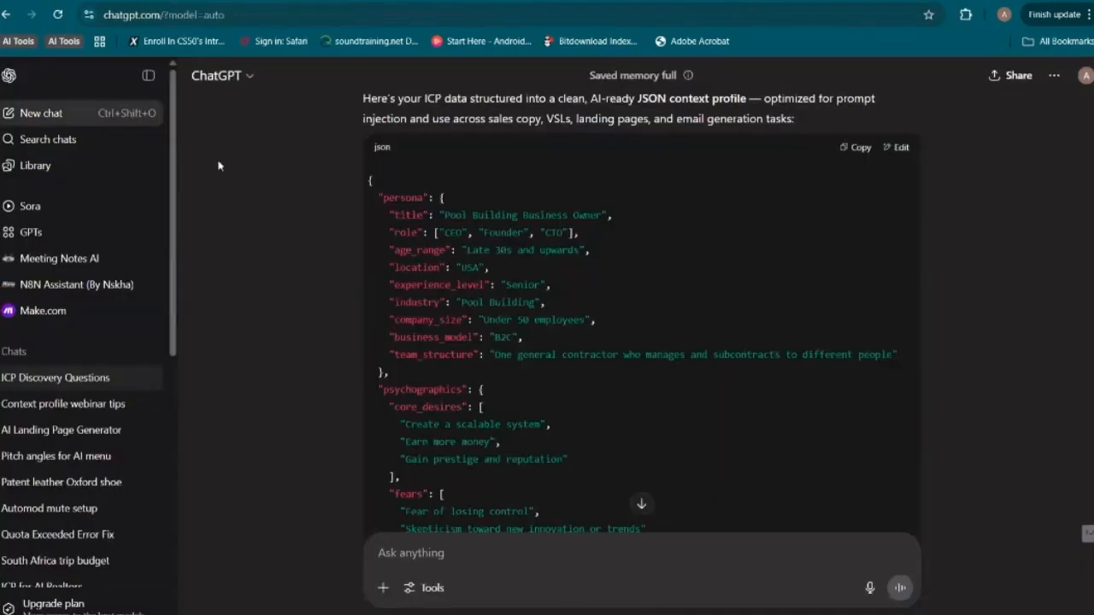
{"action": "type", "text": "To generate a complete landing page prompt, tailored to a specific ICP in JSON format, optimized for conversion, clarity, and modern UI/UX. The output will be used by an AI front-end engineer to build a functional, visually appealing landing page including: - 📅 A calendar for bookings - 📄 A lead capture form - 📍 Clear CTAs (primary & secondary) - 💡 Targeted, emotional copy"}
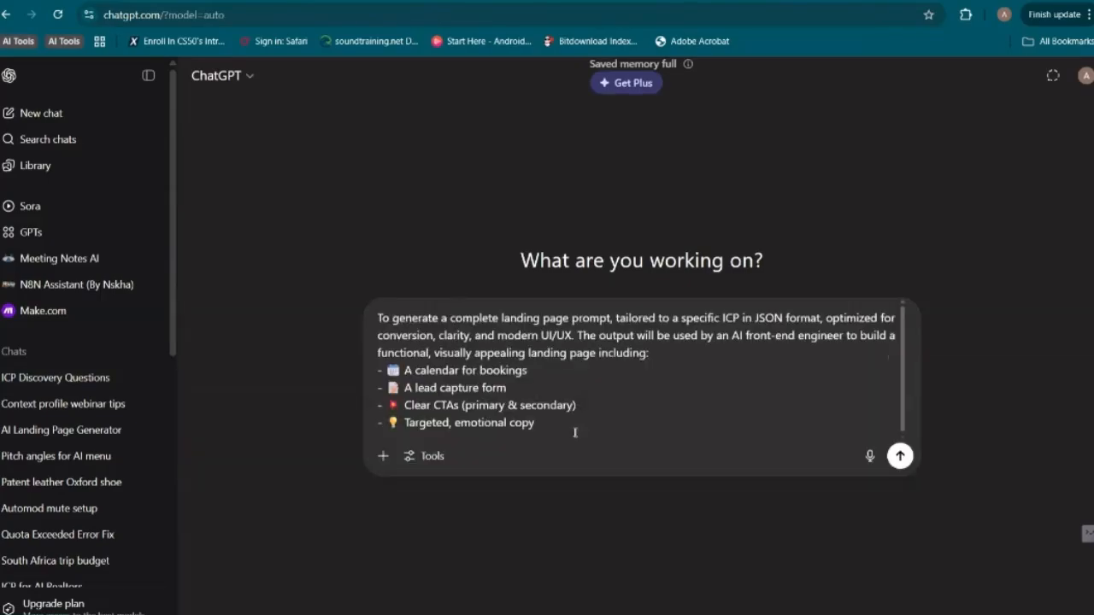
{"action": "key", "text": "shift+Return"}
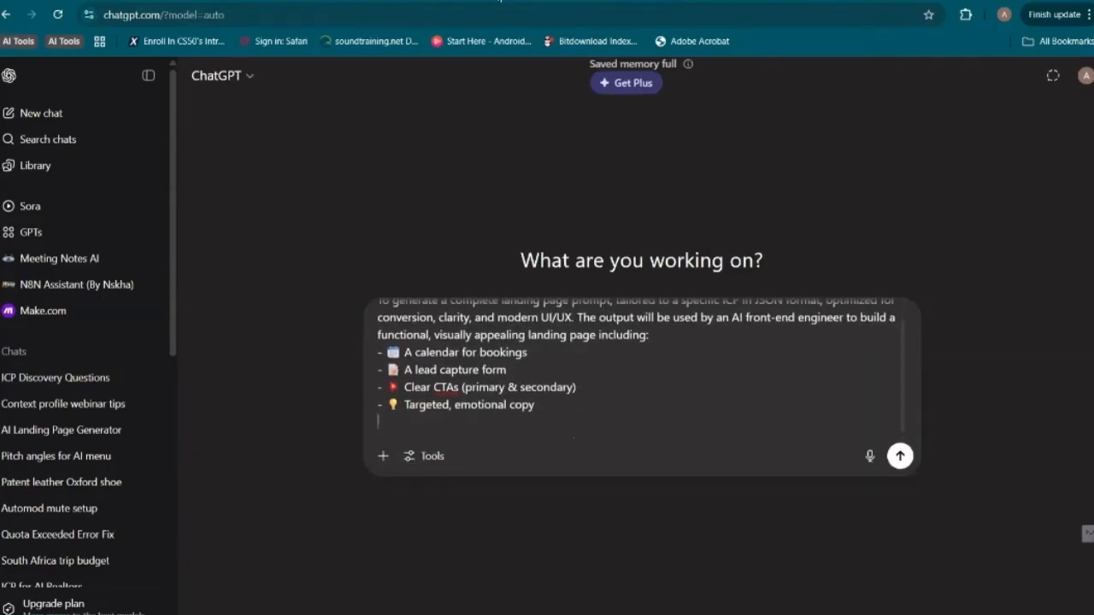
Copy the system prompt document's text from "You are a Conversion-Focused Landing Page Architect" through the technical instructions and paste it below the Purpose text in ChatGPT
{"action": "left_click", "coordinate": [499, 0]}
{"action": "scroll", "coordinate": [363, 407], "scroll_direction": "down", "scroll_amount": 8}
{"action": "scroll", "coordinate": [364, 408], "scroll_direction": "down", "scroll_amount": 4}
{"action": "scroll", "coordinate": [351, 384], "scroll_direction": "up", "scroll_amount": 1}
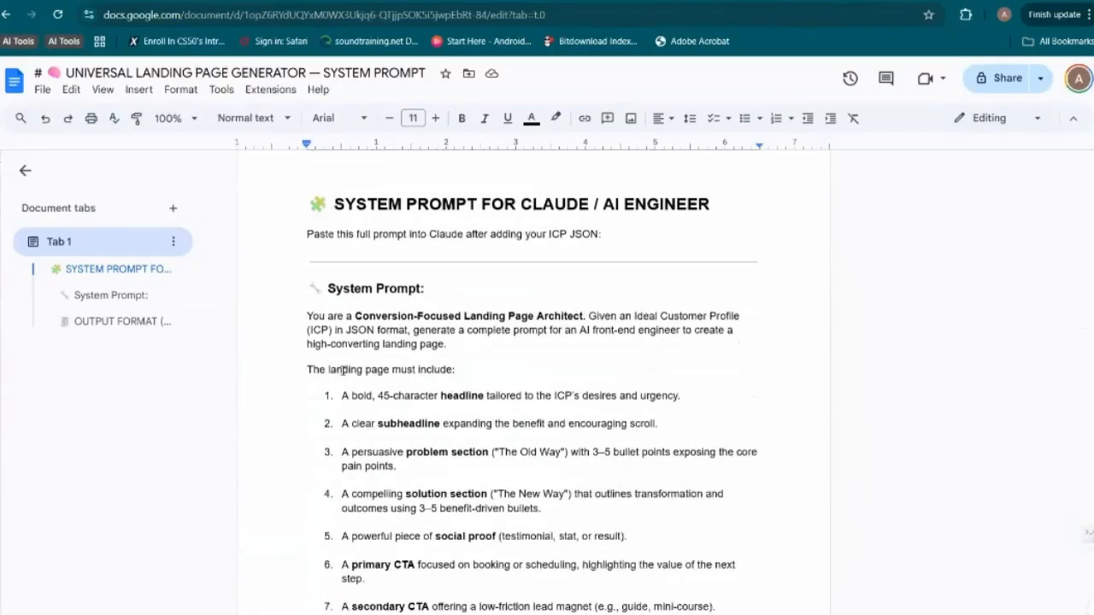
{"action": "scroll", "coordinate": [343, 370], "scroll_direction": "down", "scroll_amount": 1}
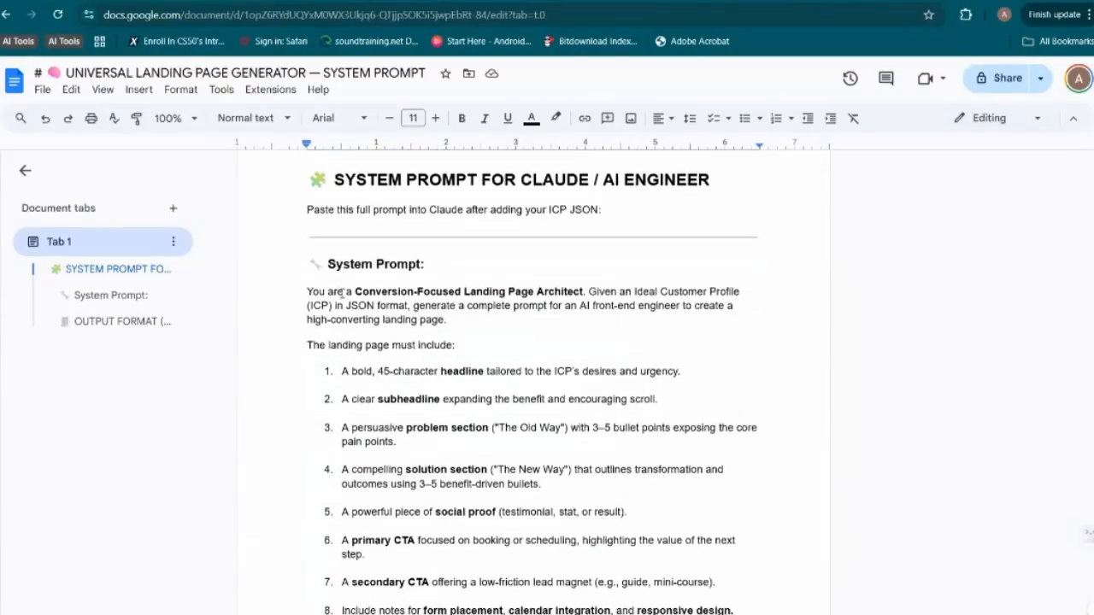
{"action": "left_click_drag", "start_coordinate": [308, 291], "coordinate": [633, 559]}
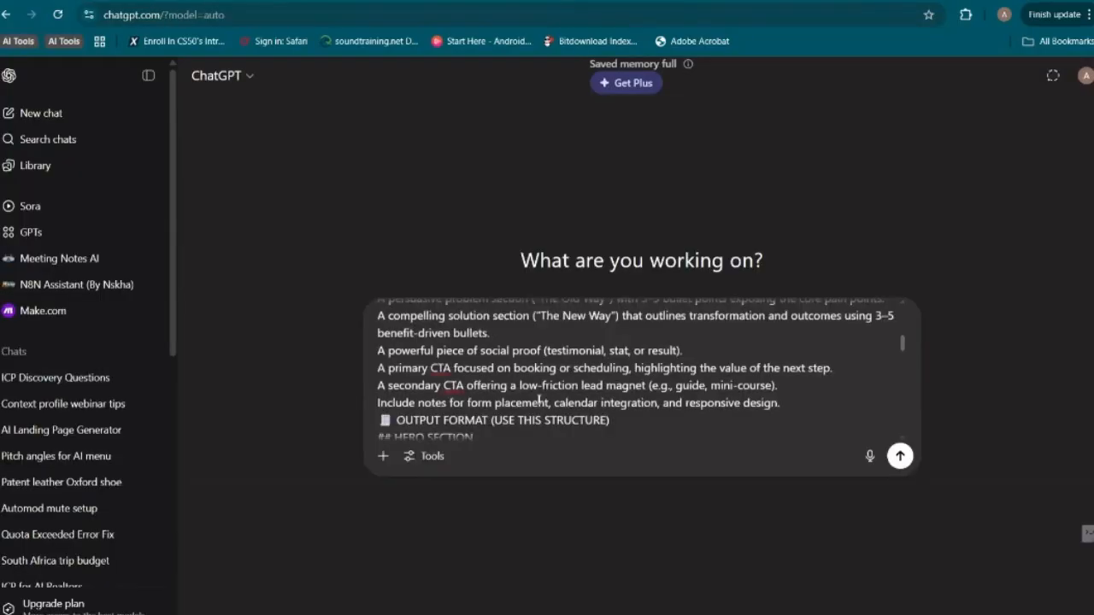
{"action": "scroll", "coordinate": [540, 400], "scroll_direction": "up", "scroll_amount": 1}
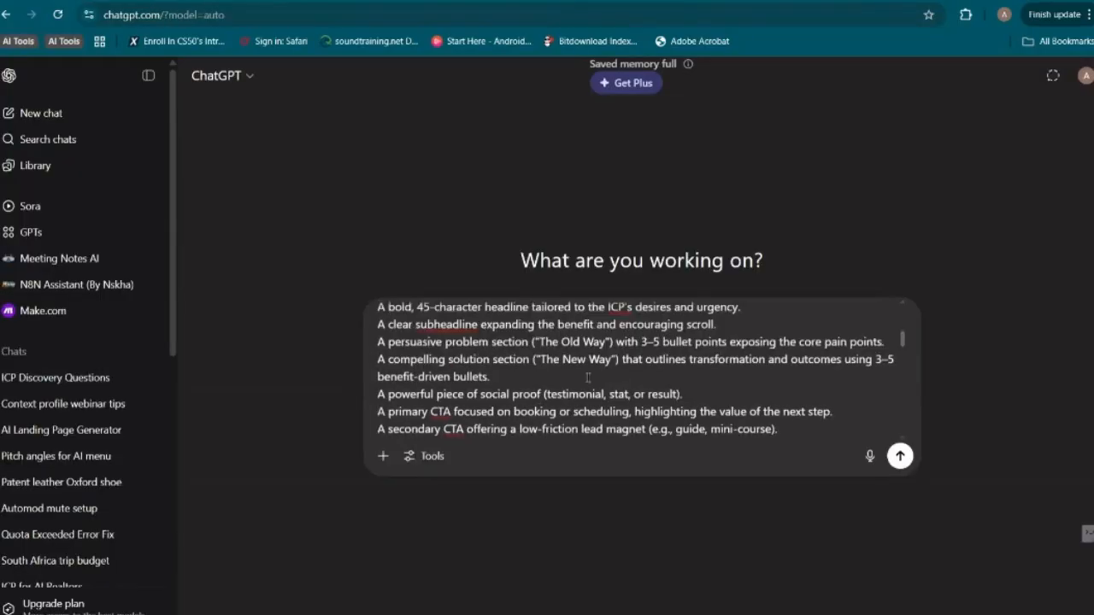
Insert the label "INPUT JSON:" with an empty line below it, between the "Targeted, emotional copy" item and the architect instructions
{"action": "scroll", "coordinate": [581, 363], "scroll_direction": "up", "scroll_amount": 3}
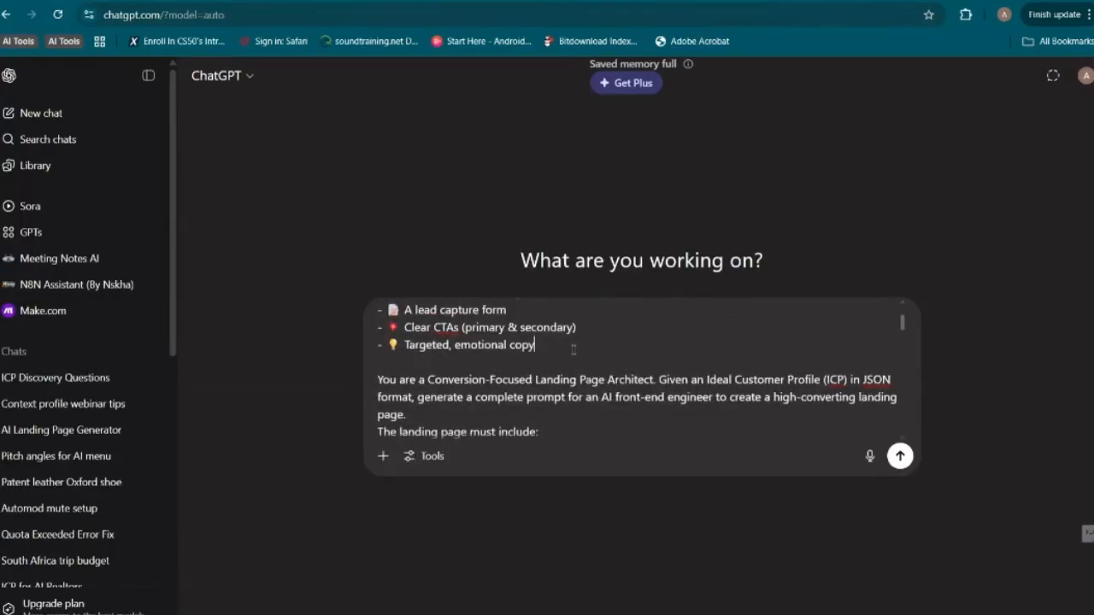
{"action": "key", "text": "shift+Return"}
{"action": "key", "text": "shift+Return"}
{"action": "key", "text": "shift+Return"}
{"action": "type", "text": "INPUT JSON"}
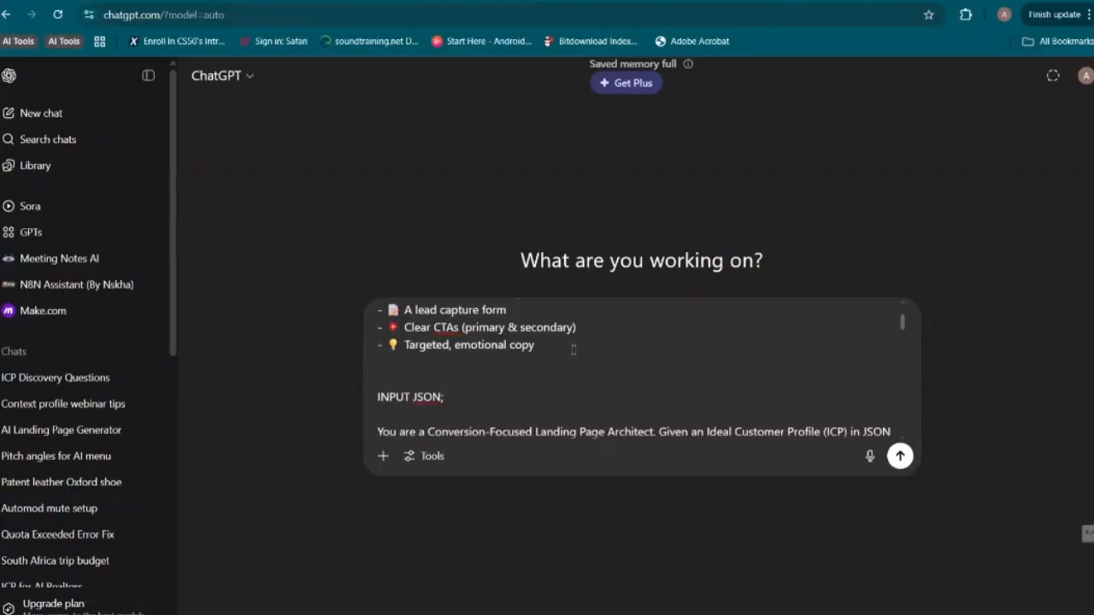
{"action": "type", "text": ":"}
{"action": "key", "text": "shift+Return"}
Copy the JSON context profile from the "ICP Discovery Questions" chat and paste it under "INPUT JSON:" in the new chat's draft
{"action": "left_click", "coordinate": [85, 378]}
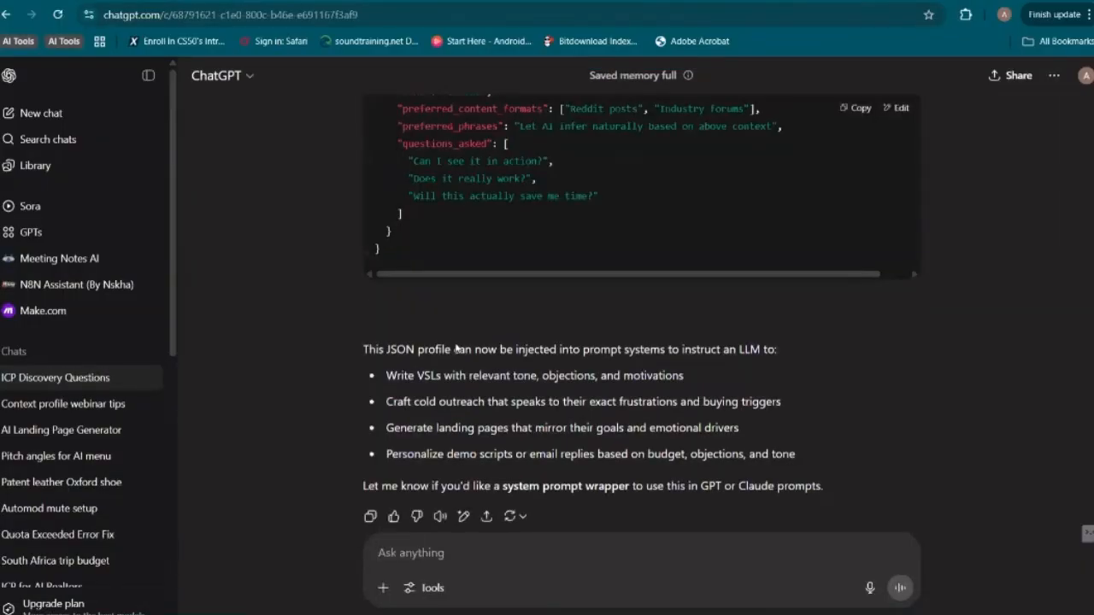
{"action": "scroll", "coordinate": [457, 349], "scroll_direction": "up", "scroll_amount": 15}
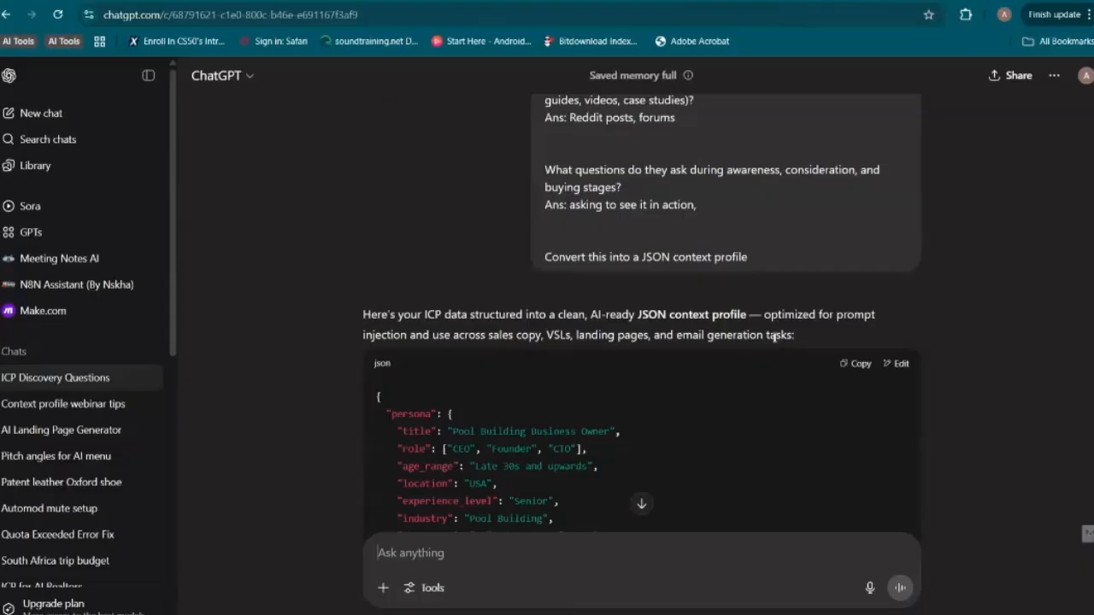
{"action": "left_click", "coordinate": [855, 363]}
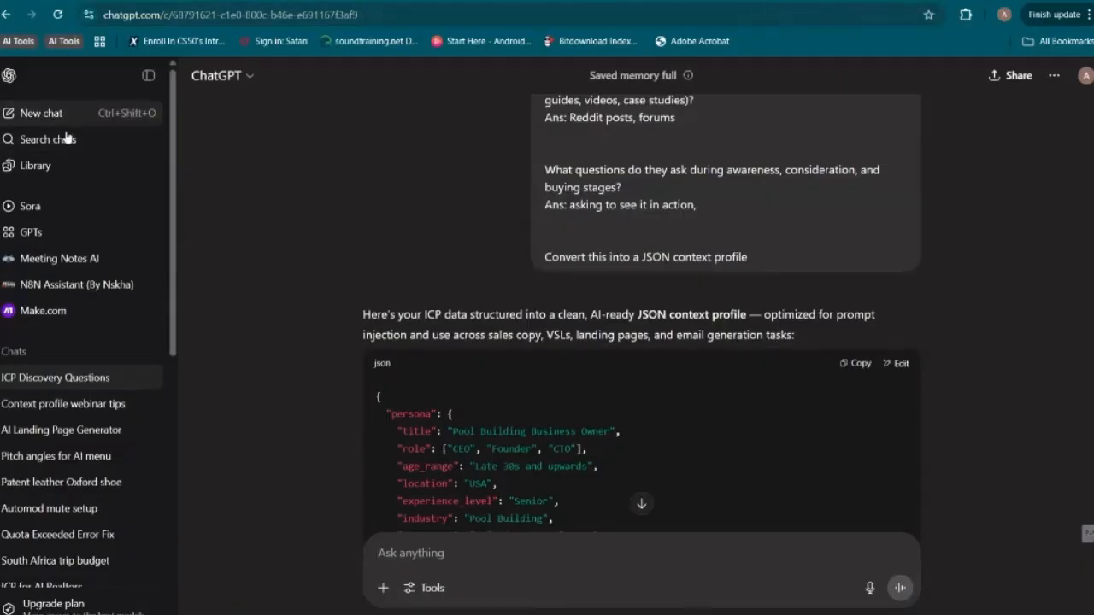
{"action": "left_click", "coordinate": [17, 114]}
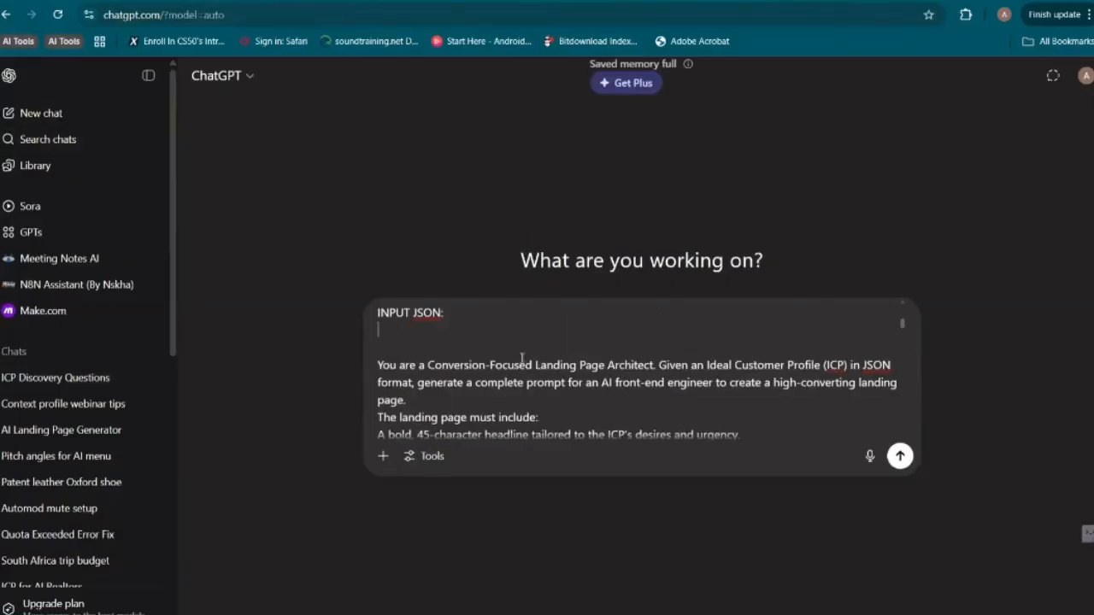
{"action": "key", "text": "ctrl+v"}
Move the Purpose text and its bullet list from the start of the draft to between the JSON profile and the architect instructions, and send the message
{"action": "scroll", "coordinate": [525, 371], "scroll_direction": "up", "scroll_amount": 10}
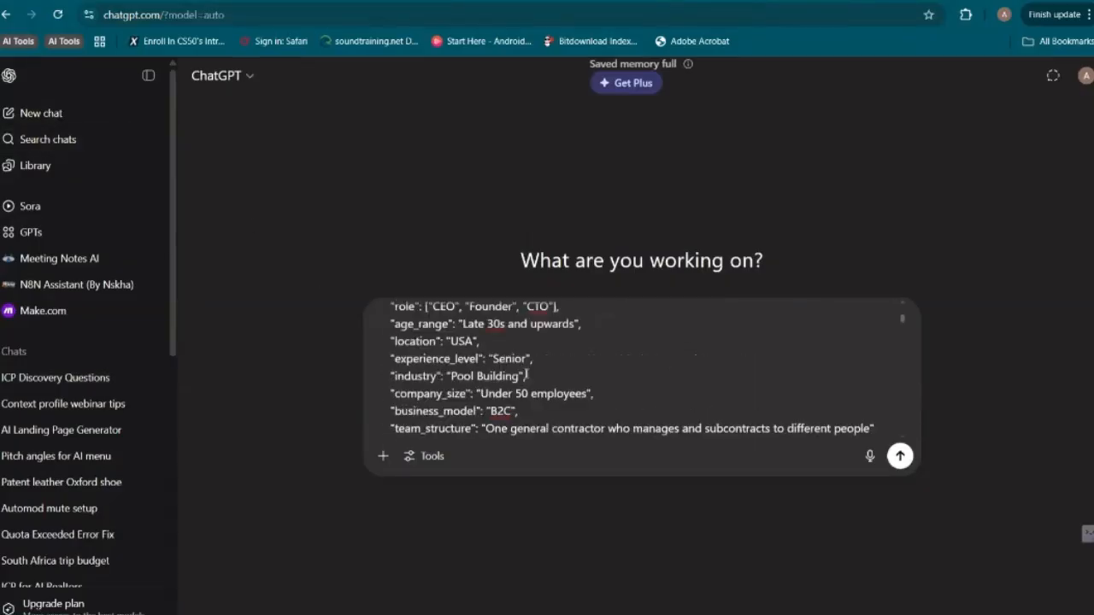
{"action": "scroll", "coordinate": [527, 374], "scroll_direction": "up", "scroll_amount": 5}
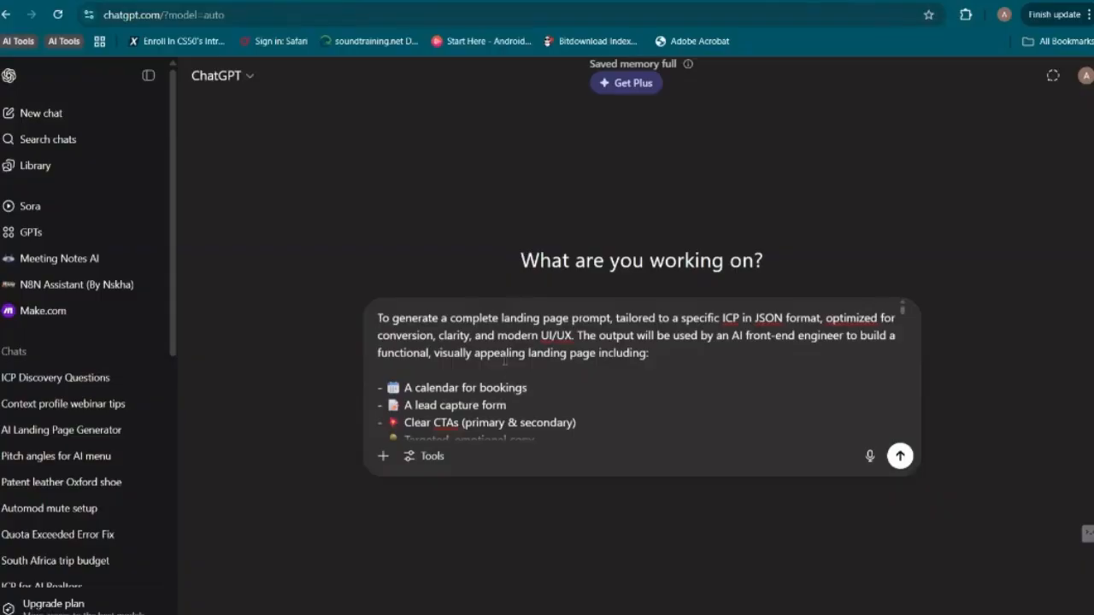
{"action": "scroll", "coordinate": [515, 375], "scroll_direction": "down", "scroll_amount": 2}
{"action": "left_click_drag", "start_coordinate": [540, 396], "coordinate": [396, 273]}
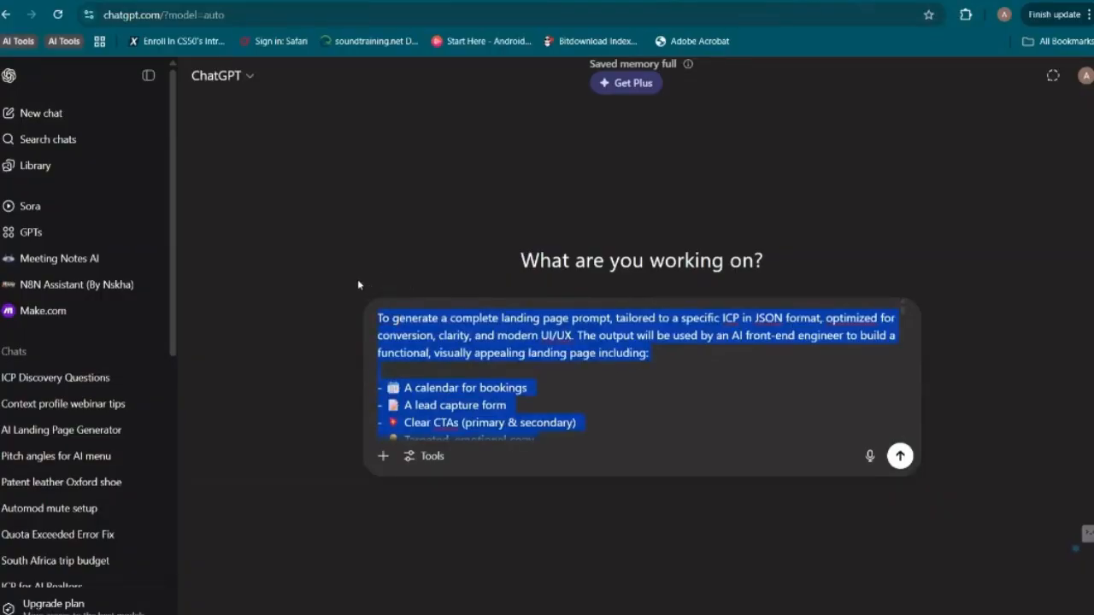
{"action": "key", "text": "BackSpace"}
{"action": "scroll", "coordinate": [441, 347], "scroll_direction": "down", "scroll_amount": 8}
{"action": "scroll", "coordinate": [441, 347], "scroll_direction": "down", "scroll_amount": 15}
{"action": "scroll", "coordinate": [441, 346], "scroll_direction": "down", "scroll_amount": 3}
{"action": "scroll", "coordinate": [441, 346], "scroll_direction": "up", "scroll_amount": 2}
{"action": "left_click", "coordinate": [436, 351]}
{"action": "key", "text": "shift+Return"}
{"action": "key", "text": "ctrl+v"}
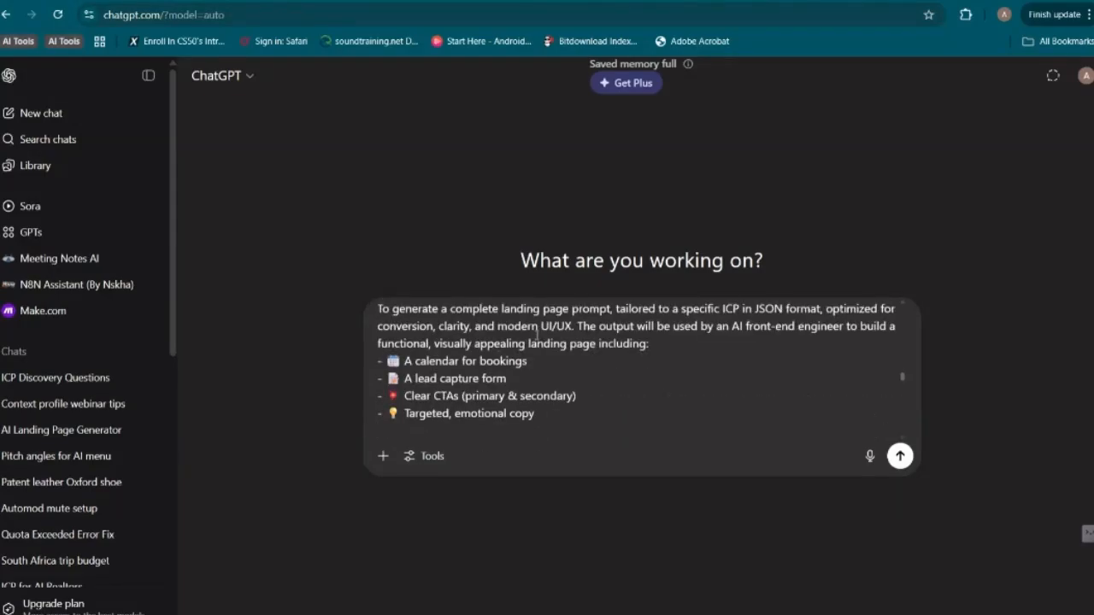
{"action": "scroll", "coordinate": [778, 359], "scroll_direction": "down", "scroll_amount": 1}
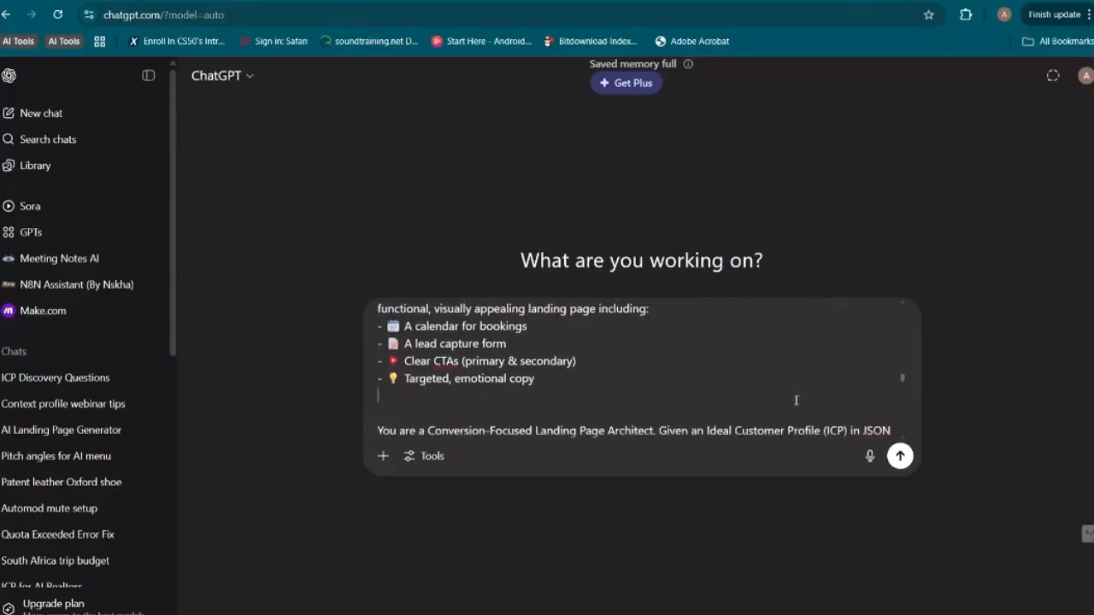
{"action": "left_click", "coordinate": [900, 456]}
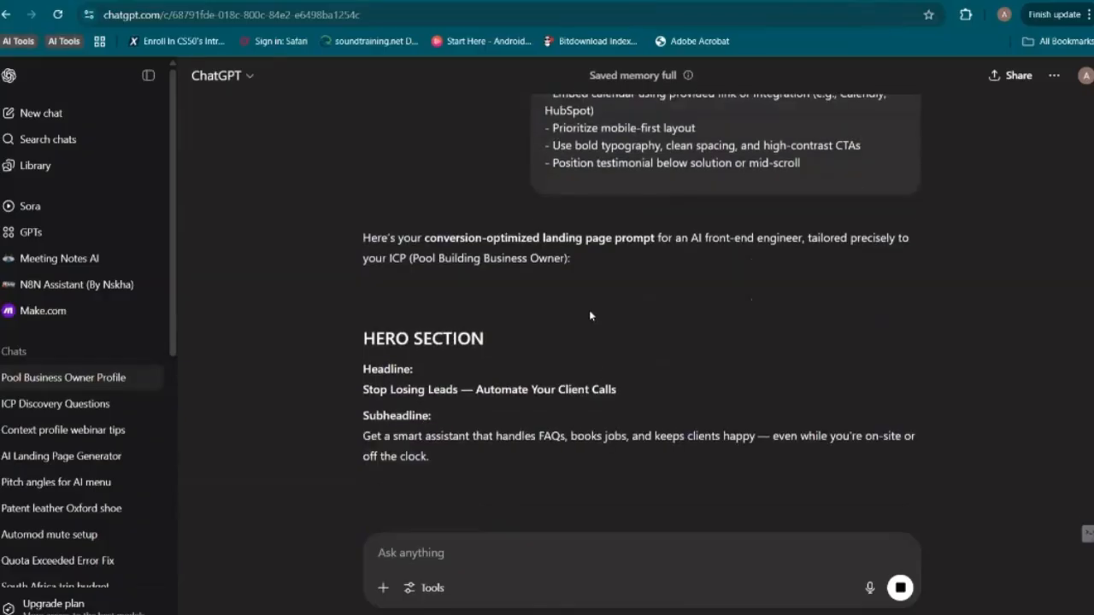
Copy the generated landing page prompt into Lovable's prompt box and remove the trailing separator and closing note about Webflow export or React
{"action": "scroll", "coordinate": [589, 310], "scroll_direction": "up", "scroll_amount": 10}
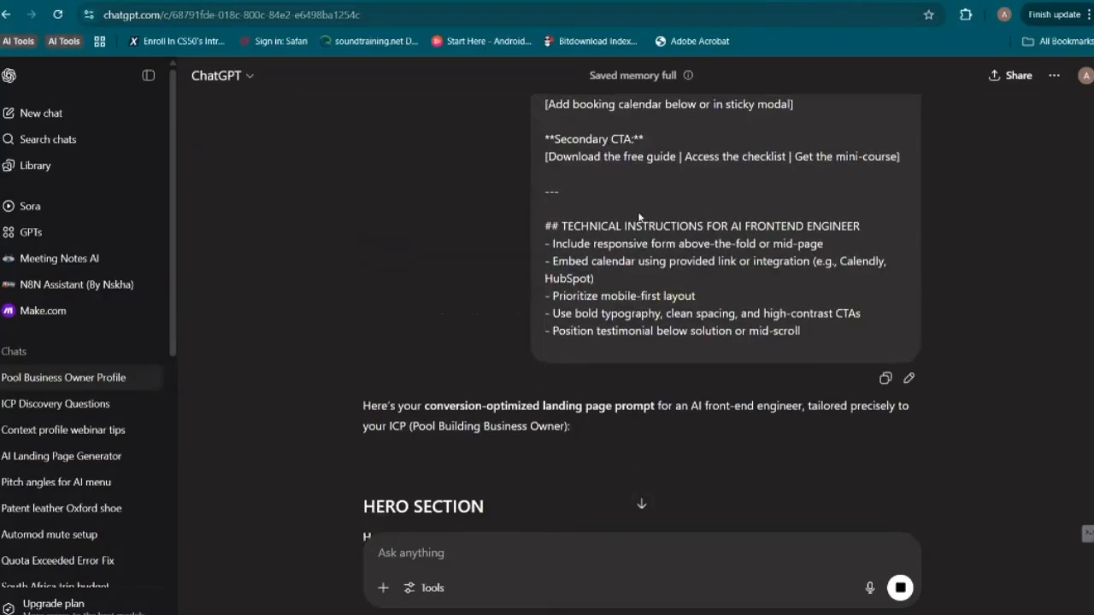
{"action": "scroll", "coordinate": [640, 214], "scroll_direction": "down", "scroll_amount": 5}
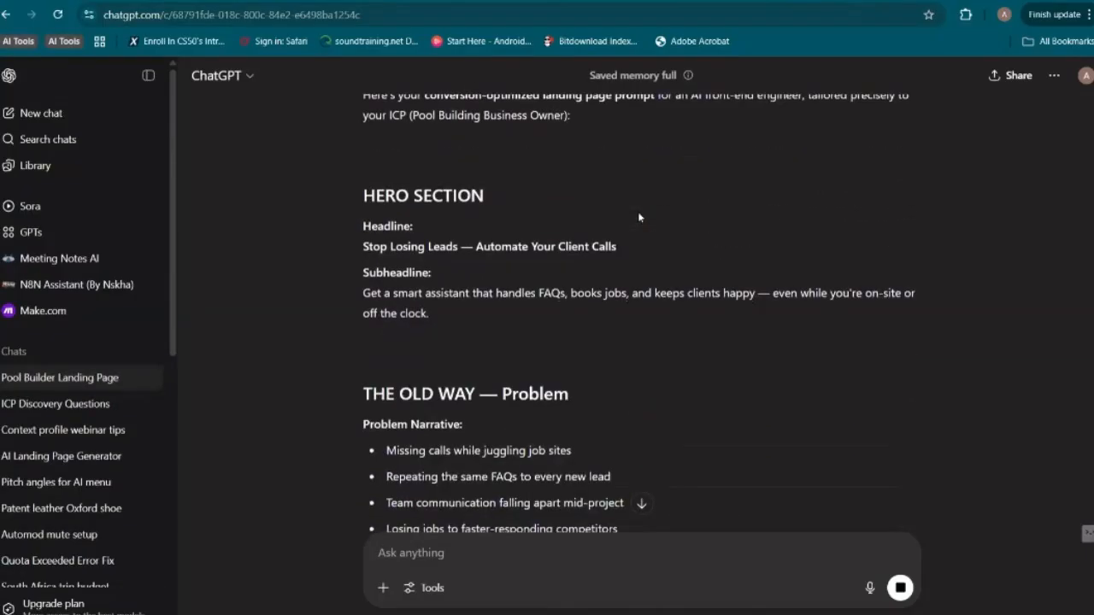
{"action": "scroll", "coordinate": [637, 211], "scroll_direction": "up", "scroll_amount": 3}
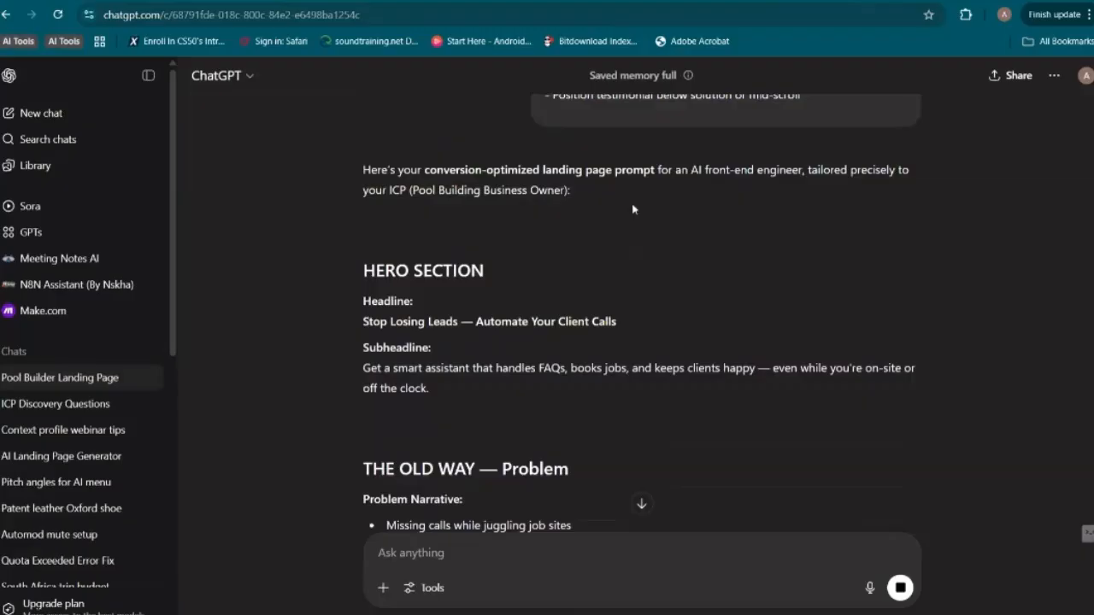
{"action": "left_click", "coordinate": [641, 503]}
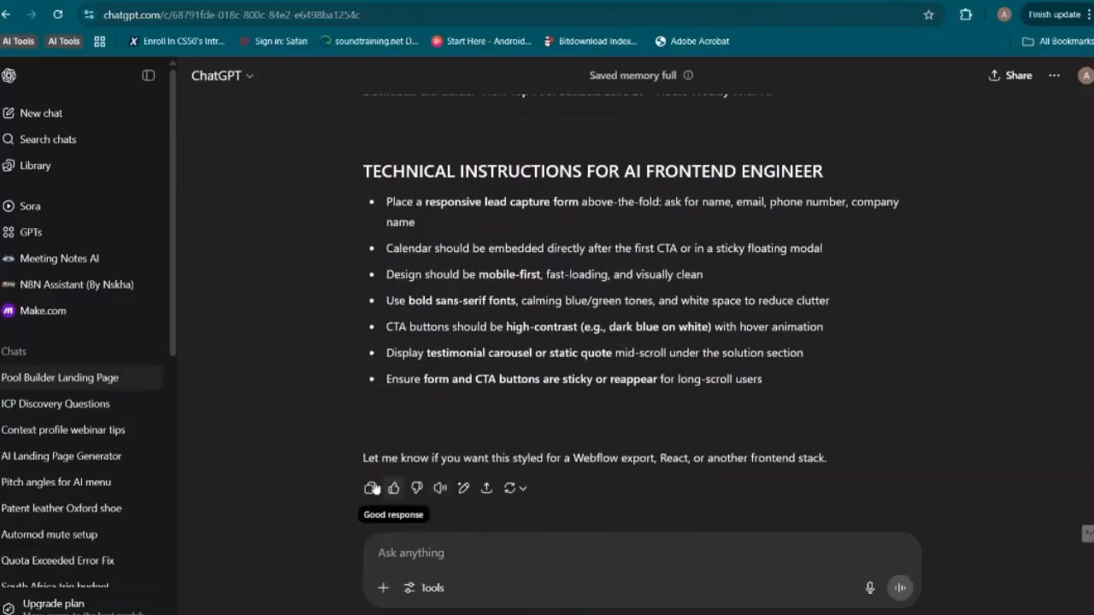
{"action": "left_click", "coordinate": [370, 488]}
{"action": "left_click", "coordinate": [390, 1]}
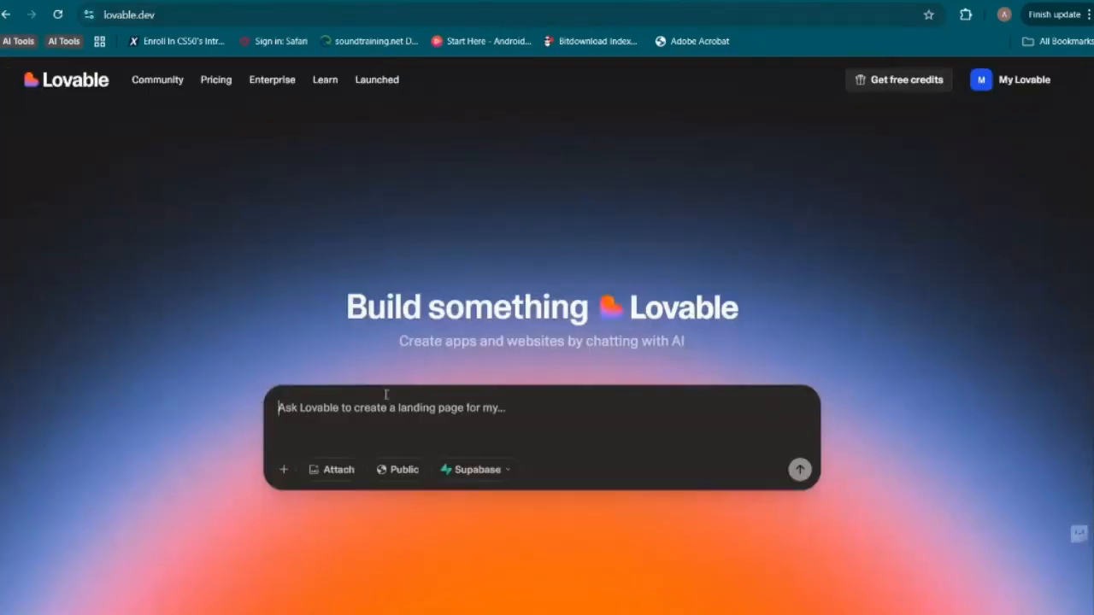
{"action": "key", "text": "ctrl+v"}
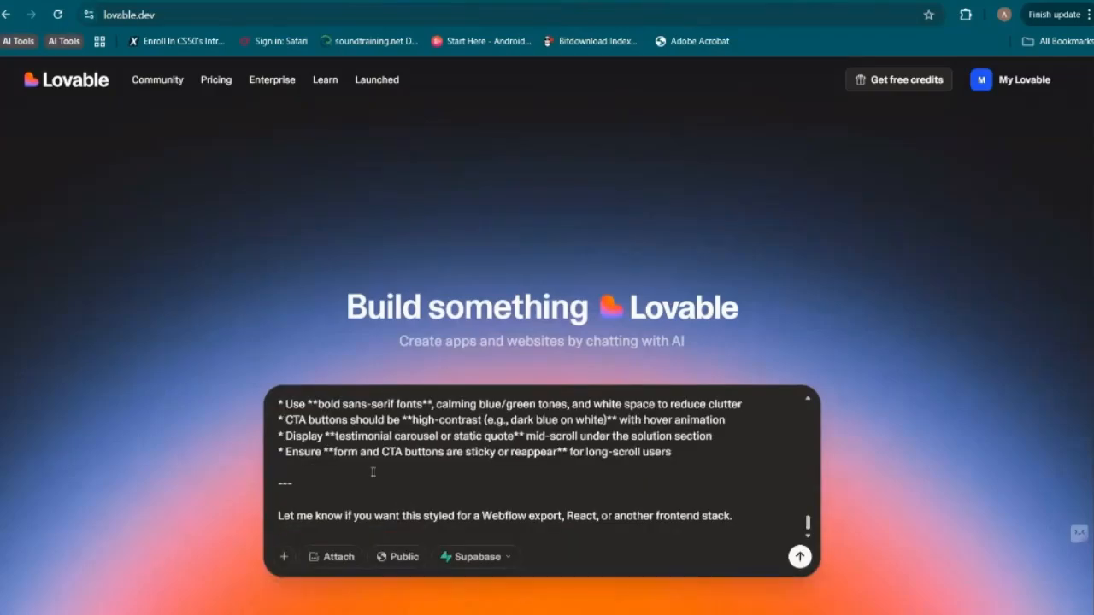
{"action": "key", "text": "shift+Up"}
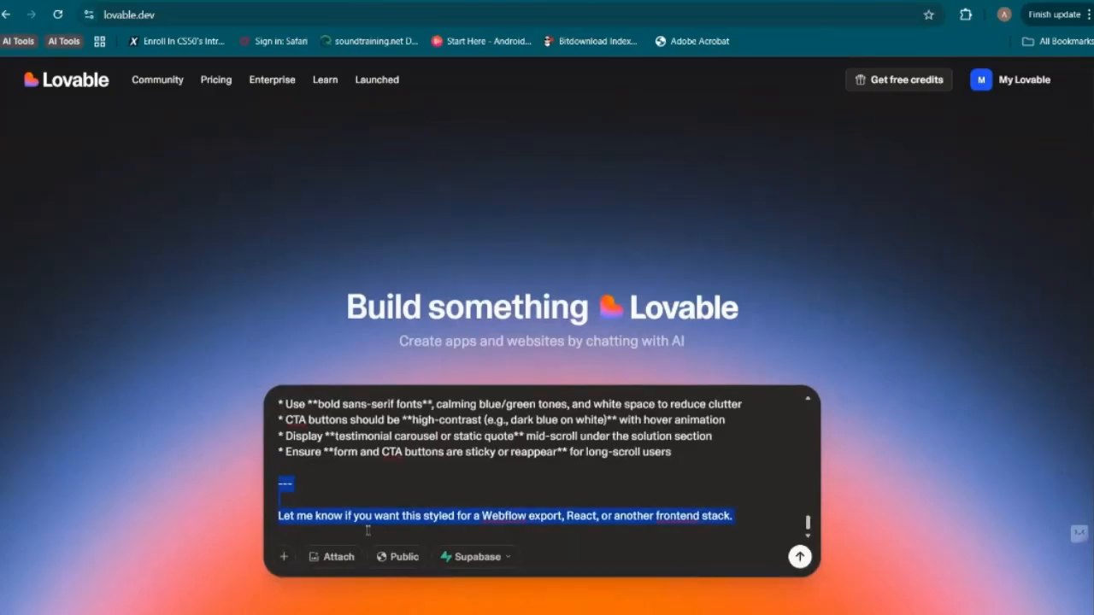
Add an "ICP:" label with an empty line below it, after the opening sentence that ends in "(Pool Building Business Owner):"
{"action": "scroll", "coordinate": [367, 529], "scroll_direction": "up", "scroll_amount": 3}
{"action": "scroll", "coordinate": [431, 466], "scroll_direction": "up", "scroll_amount": 10}
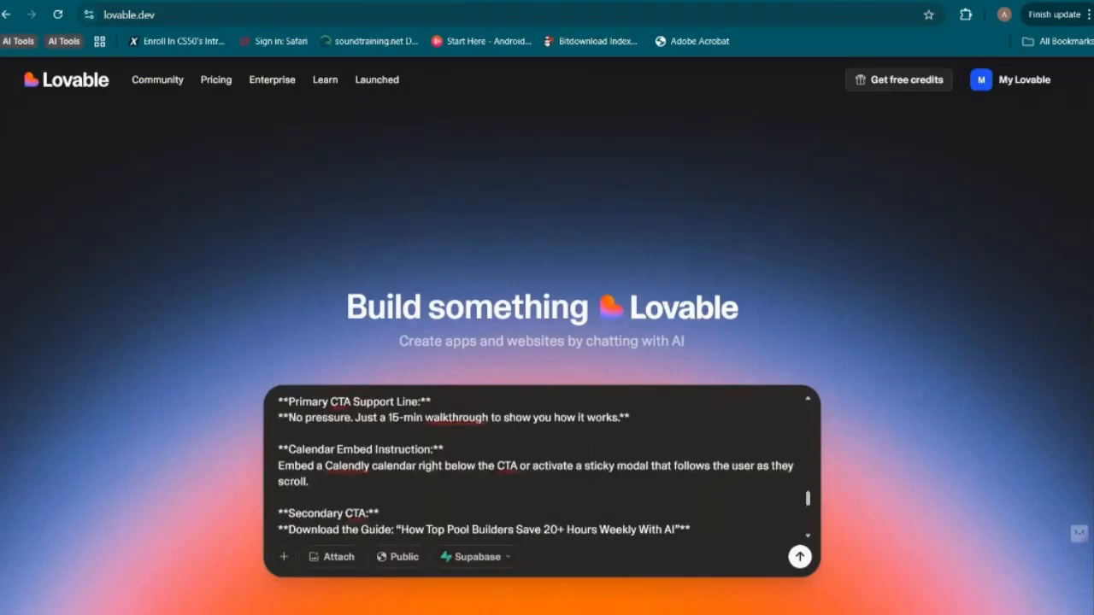
{"action": "scroll", "coordinate": [431, 466], "scroll_direction": "up", "scroll_amount": 10}
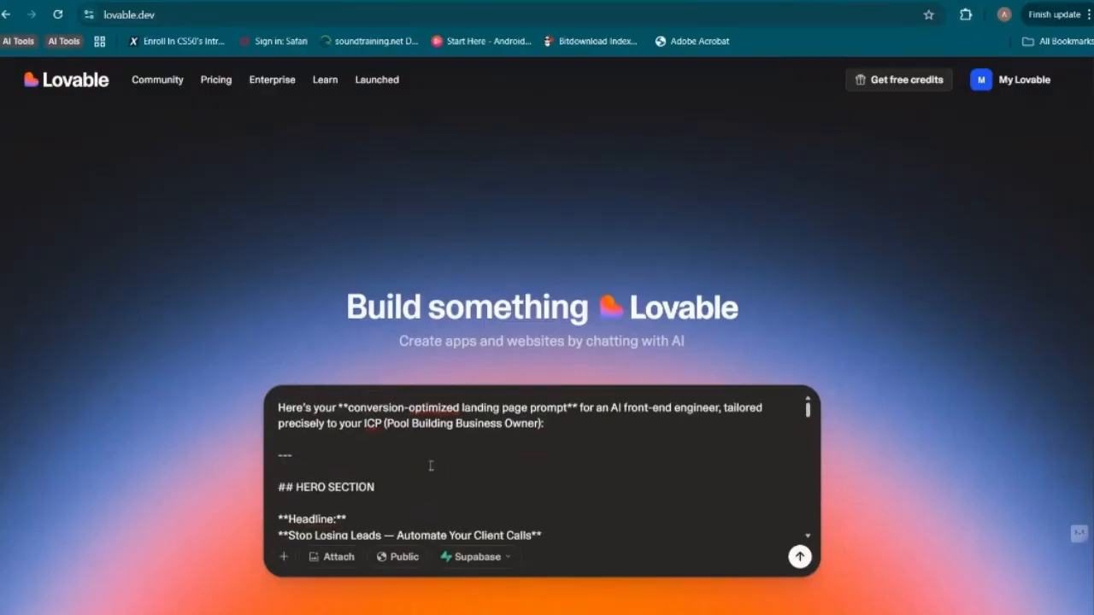
{"action": "left_click", "coordinate": [557, 422]}
{"action": "key", "text": "Return"}
{"action": "key", "text": "Return"}
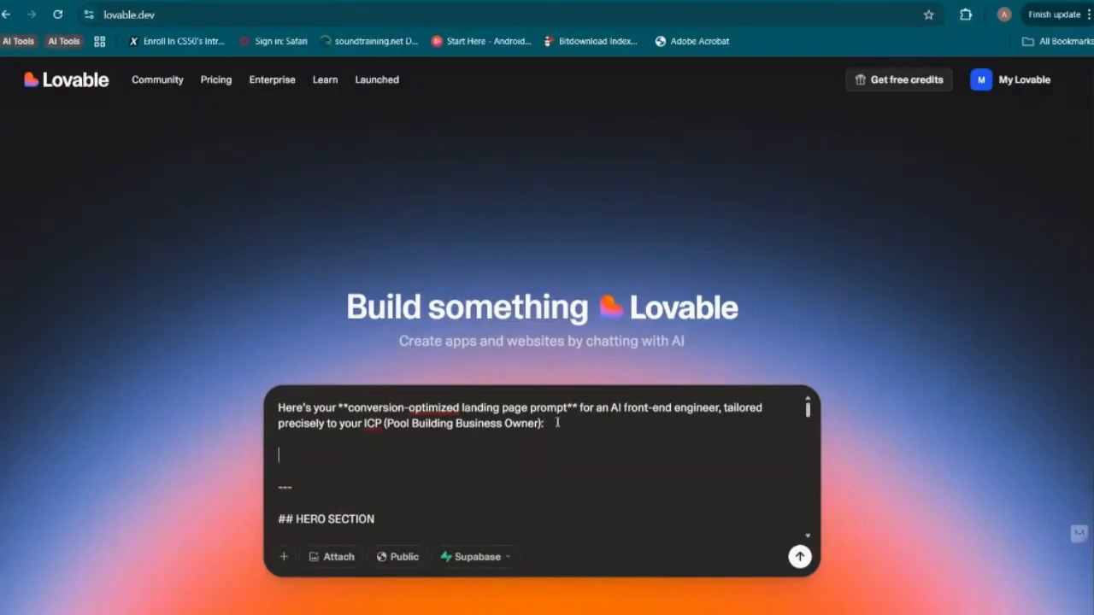
{"action": "type", "text": "ICP:"}
{"action": "key", "text": "Return"}
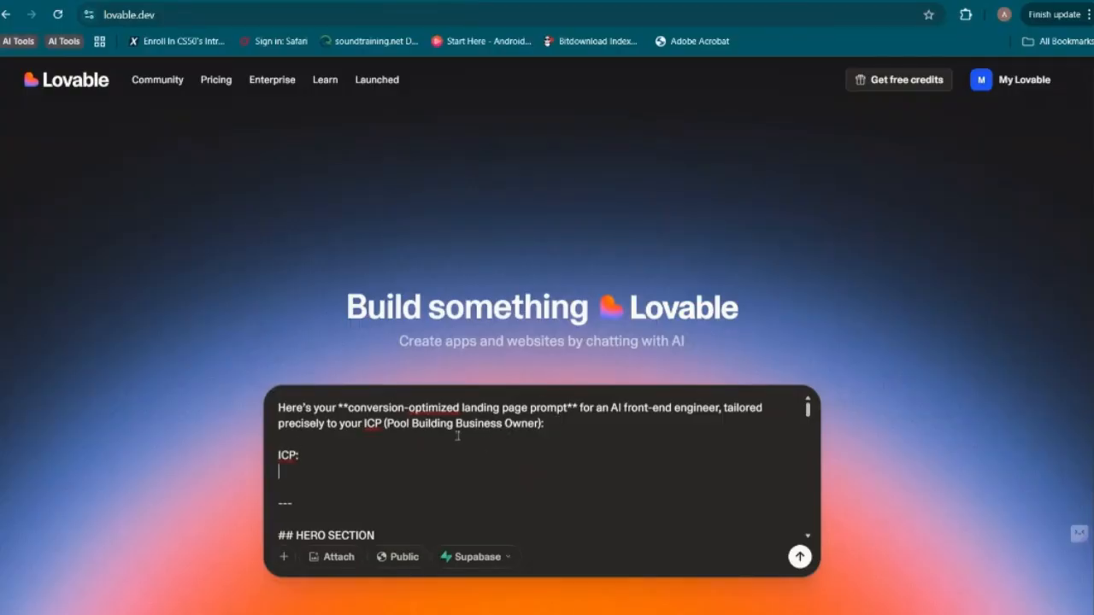
Extend the label to "ICP context profile:", paste the JSON context profile from the "ICP Discovery Questions" chat below it, and submit the prompt in Lovable
{"action": "key", "text": "ctrl+Tab"}
{"action": "scroll", "coordinate": [794, 229], "scroll_direction": "up", "scroll_amount": 15}
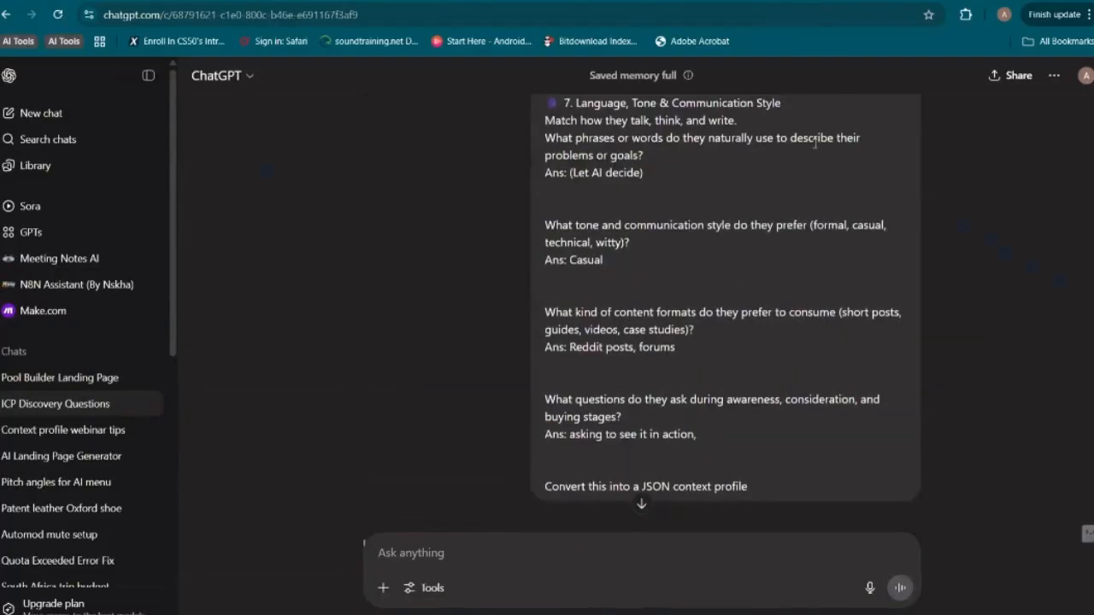
{"action": "scroll", "coordinate": [815, 145], "scroll_direction": "down", "scroll_amount": 3}
{"action": "left_click", "coordinate": [852, 313]}
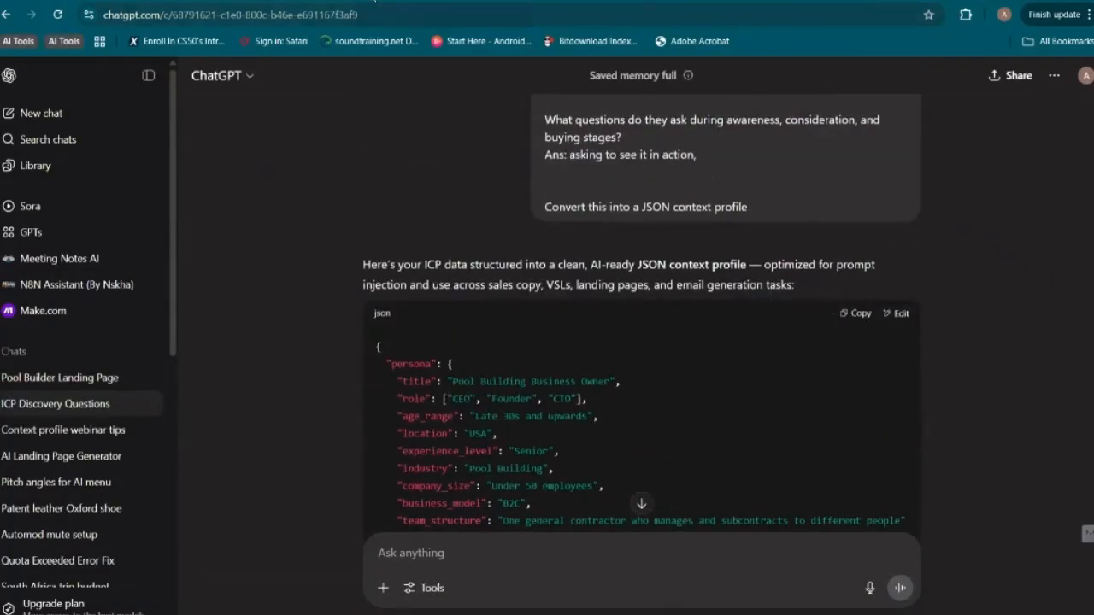
{"action": "left_click", "coordinate": [360, 1]}
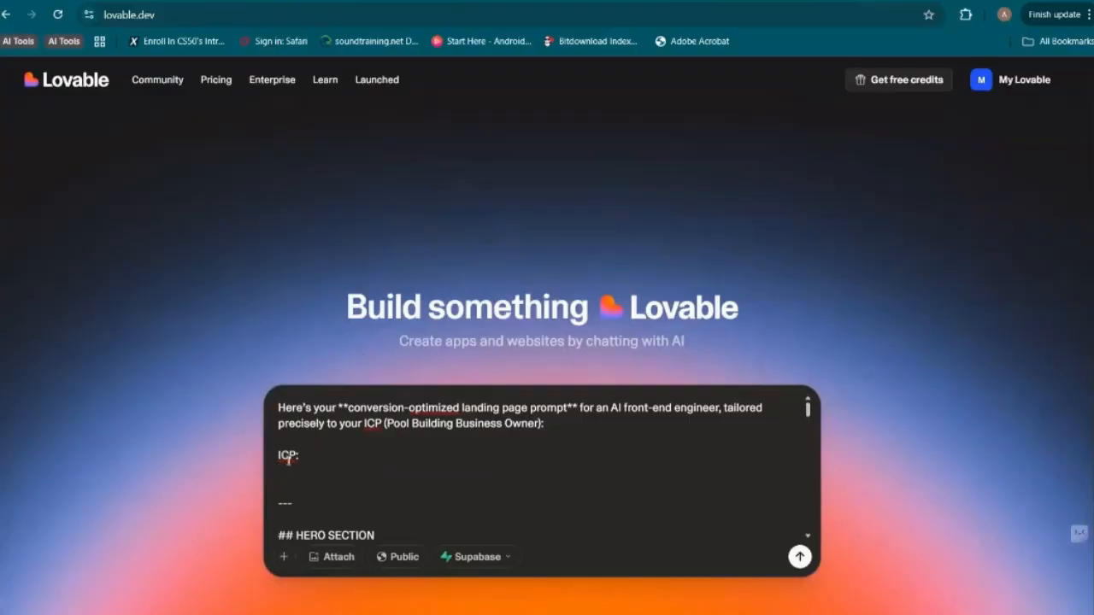
{"action": "type", "text": "context profile:"}
{"action": "key", "text": "ctrl+v"}
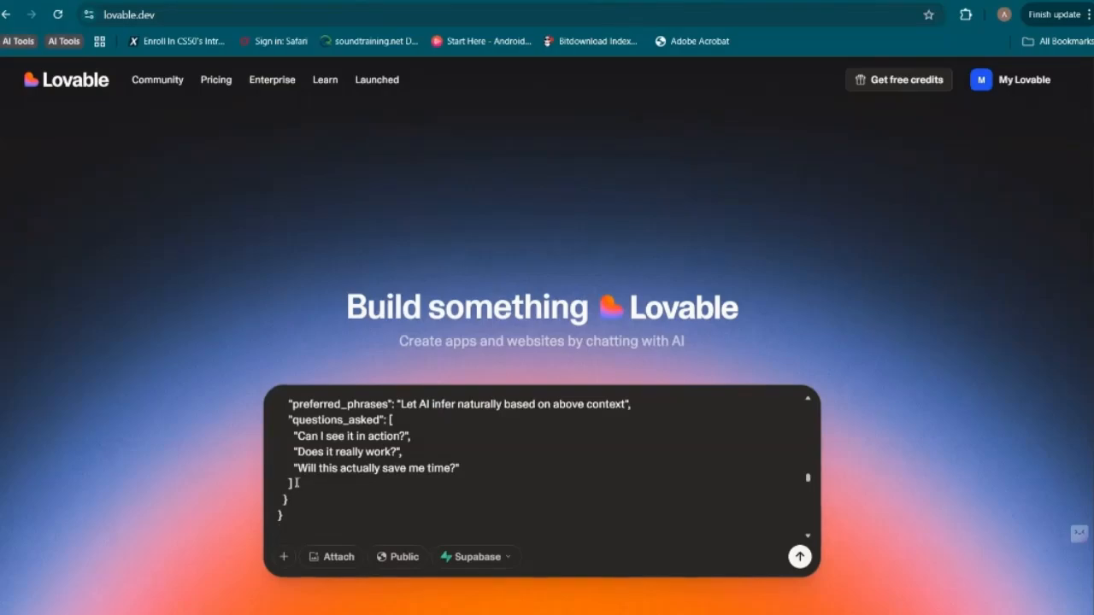
{"action": "key", "text": "Return"}
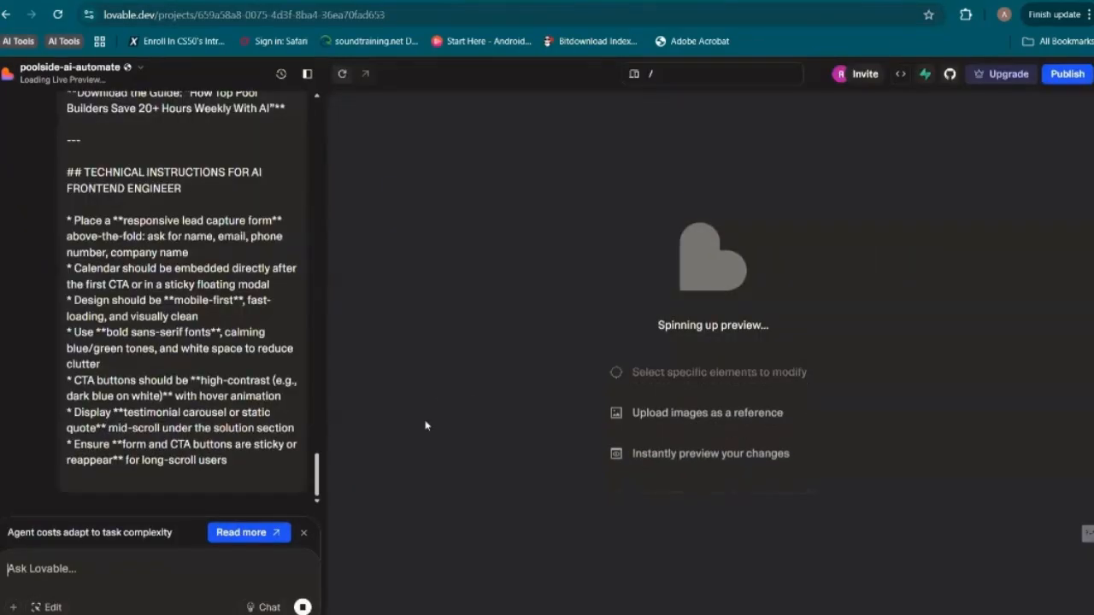
Review the submitted prompt in the project chat, from the JSON context profile to the technical instructions, and Lovable's reply about the design system
{"action": "scroll", "coordinate": [257, 350], "scroll_direction": "up", "scroll_amount": 10}
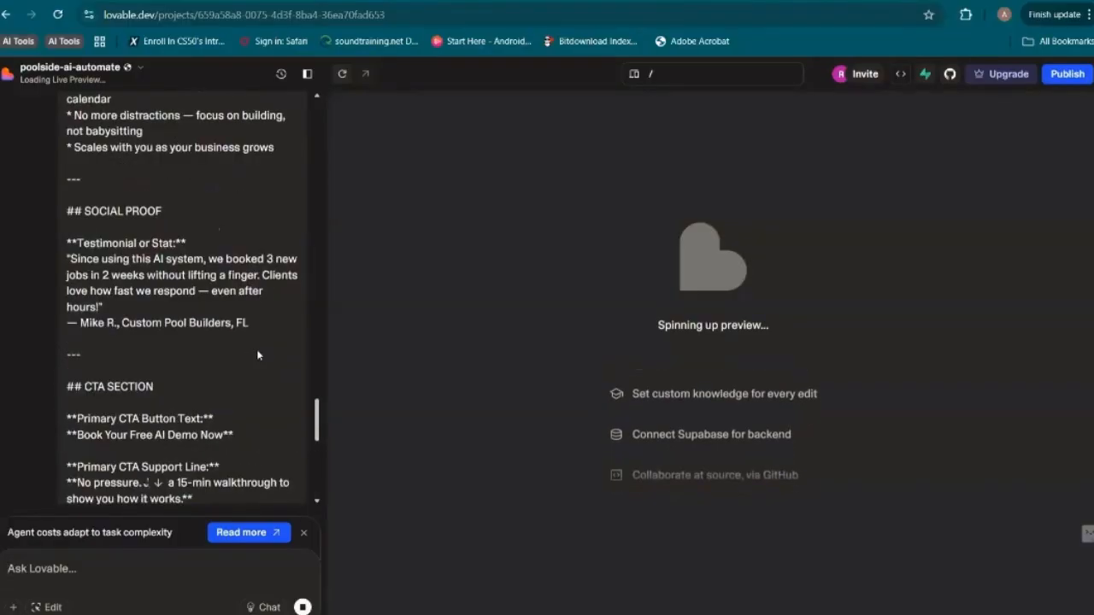
{"action": "scroll", "coordinate": [256, 349], "scroll_direction": "up", "scroll_amount": 6}
{"action": "scroll", "coordinate": [256, 352], "scroll_direction": "down", "scroll_amount": 4}
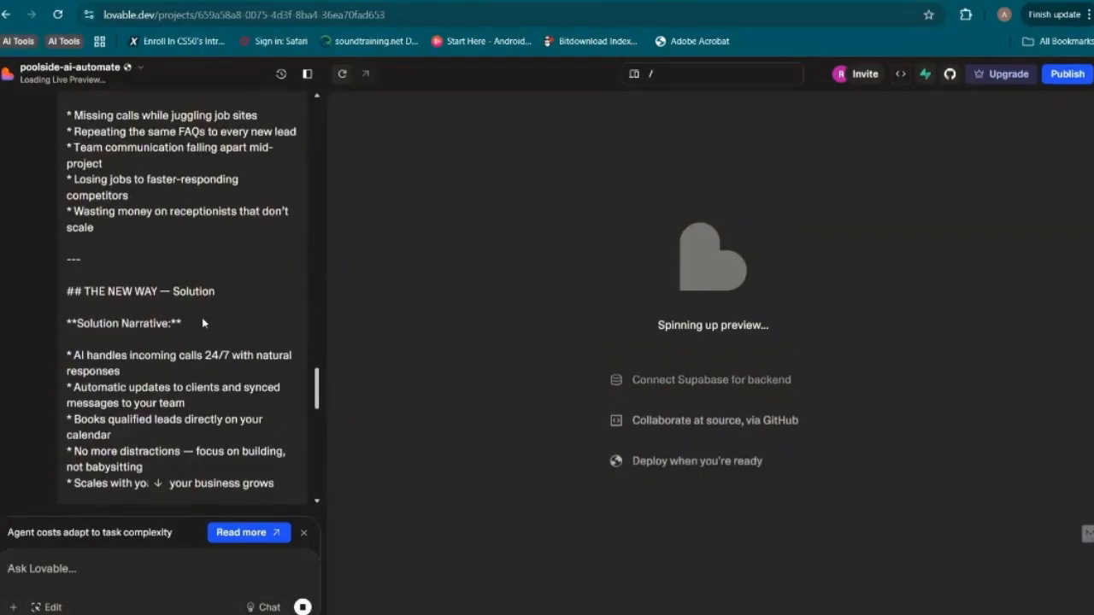
{"action": "scroll", "coordinate": [203, 322], "scroll_direction": "up", "scroll_amount": 12}
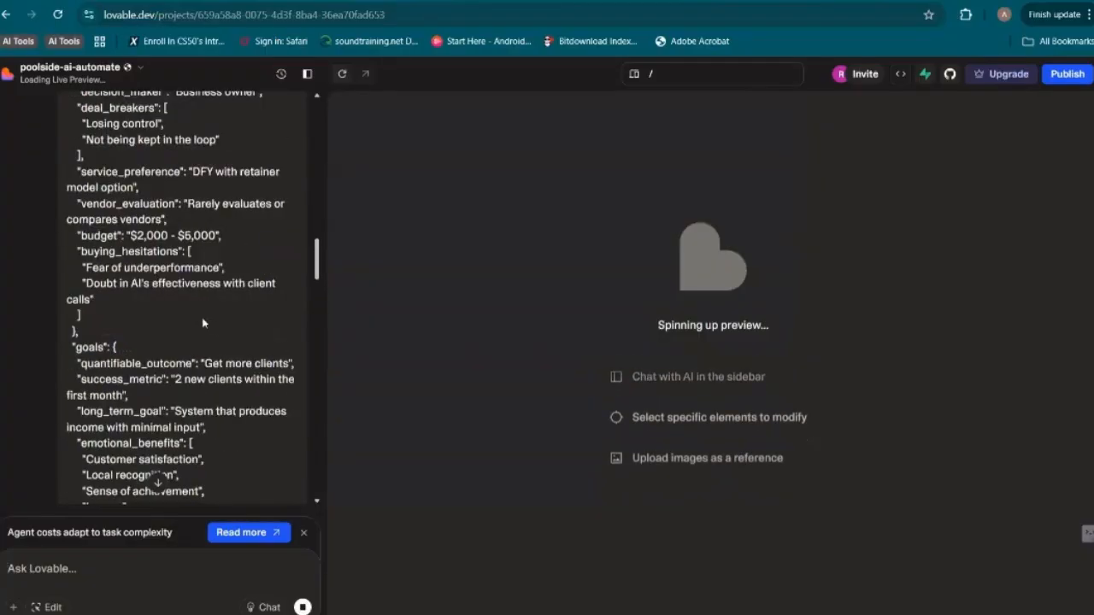
{"action": "scroll", "coordinate": [203, 322], "scroll_direction": "up", "scroll_amount": 3}
{"action": "scroll", "coordinate": [137, 406], "scroll_direction": "up", "scroll_amount": 8}
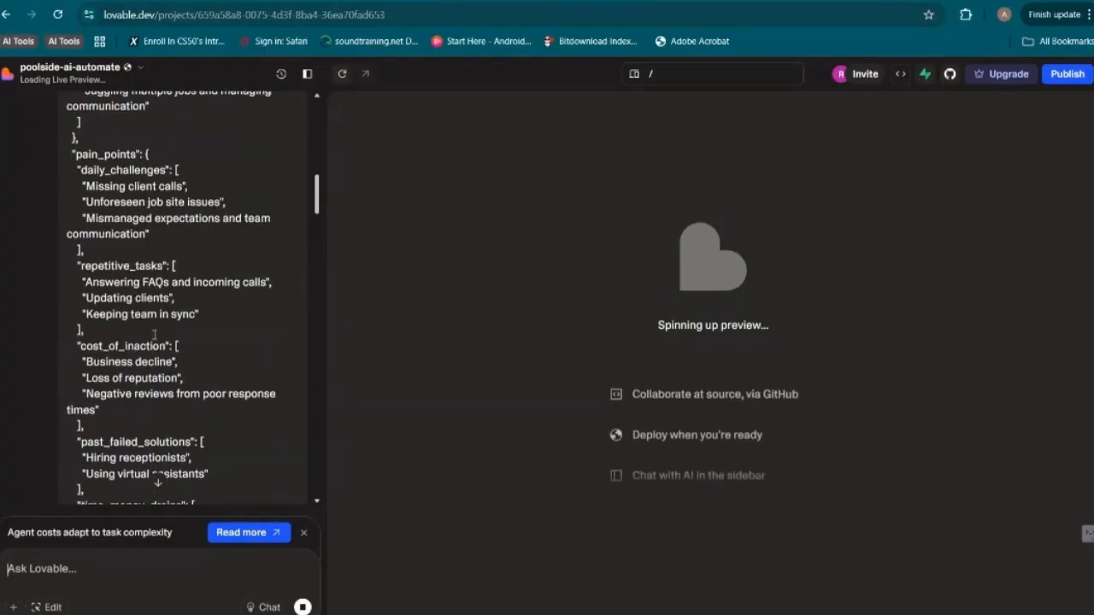
{"action": "scroll", "coordinate": [154, 334], "scroll_direction": "up", "scroll_amount": 10}
{"action": "scroll", "coordinate": [154, 224], "scroll_direction": "down", "scroll_amount": 15}
{"action": "scroll", "coordinate": [155, 229], "scroll_direction": "down", "scroll_amount": 15}
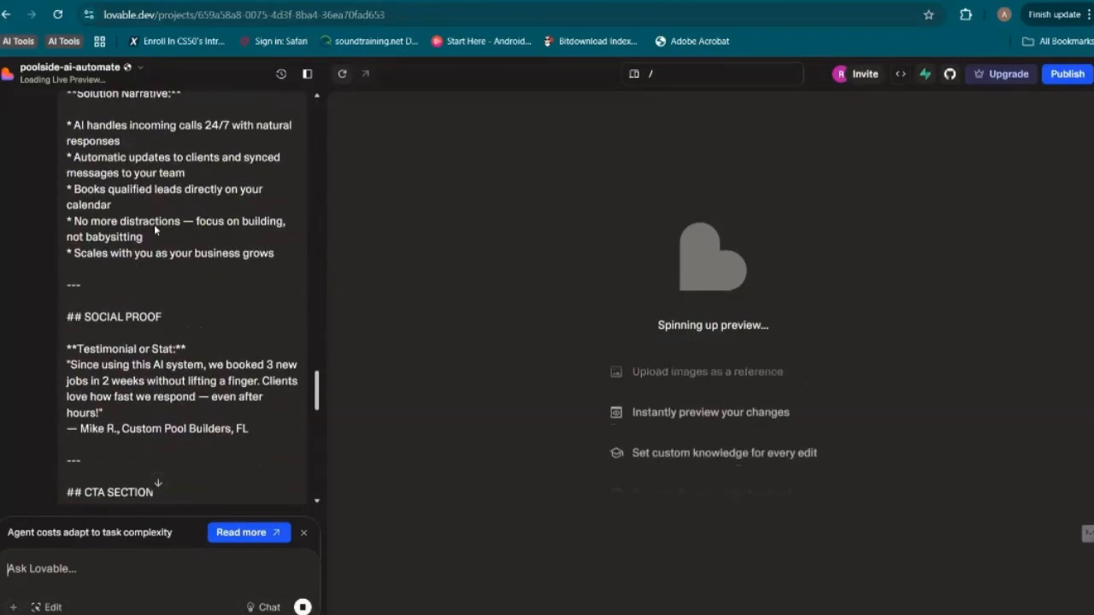
{"action": "scroll", "coordinate": [154, 224], "scroll_direction": "down", "scroll_amount": 15}
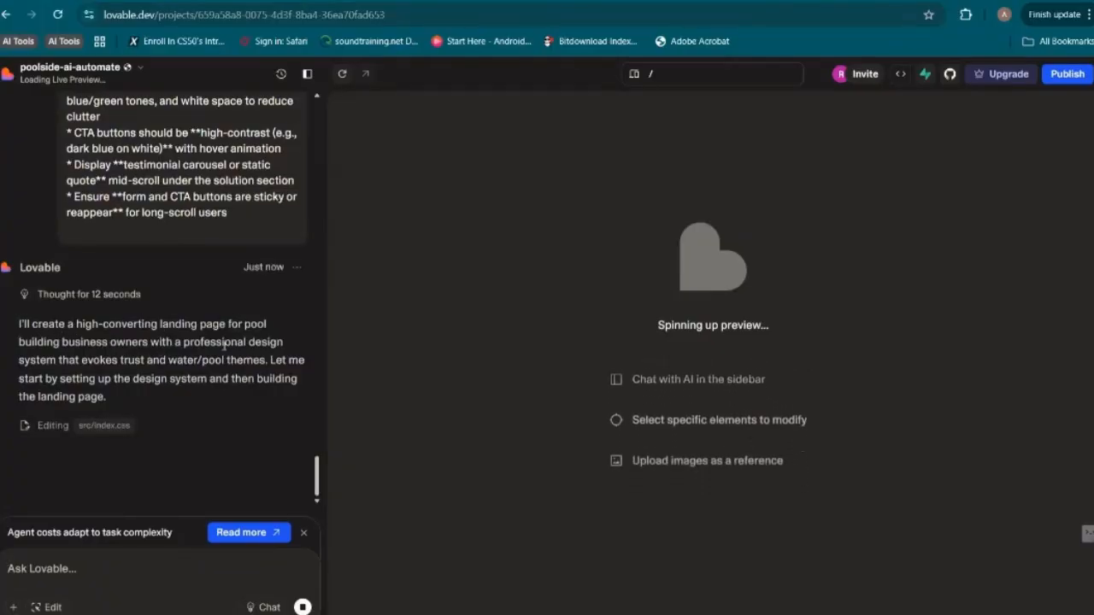
{"action": "left_click_drag", "start_coordinate": [82, 359], "coordinate": [181, 360]}
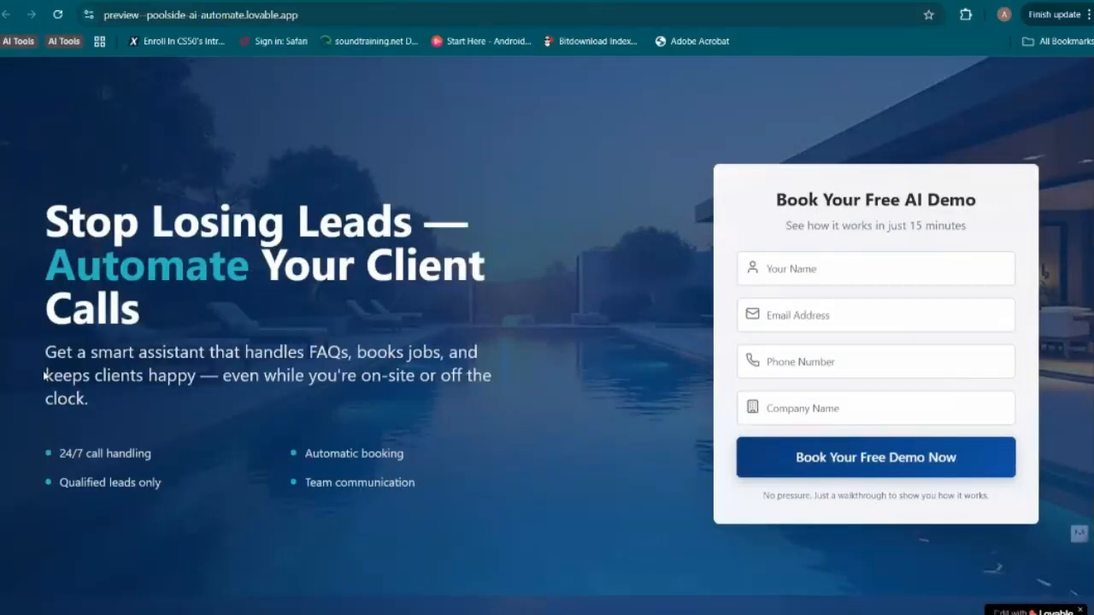
Examine the generated page's hero section, reading the subheadline and the benefit bullets under the headline
{"action": "left_click_drag", "start_coordinate": [45, 351], "coordinate": [359, 376]}
{"action": "left_click_drag", "start_coordinate": [244, 376], "coordinate": [416, 386]}
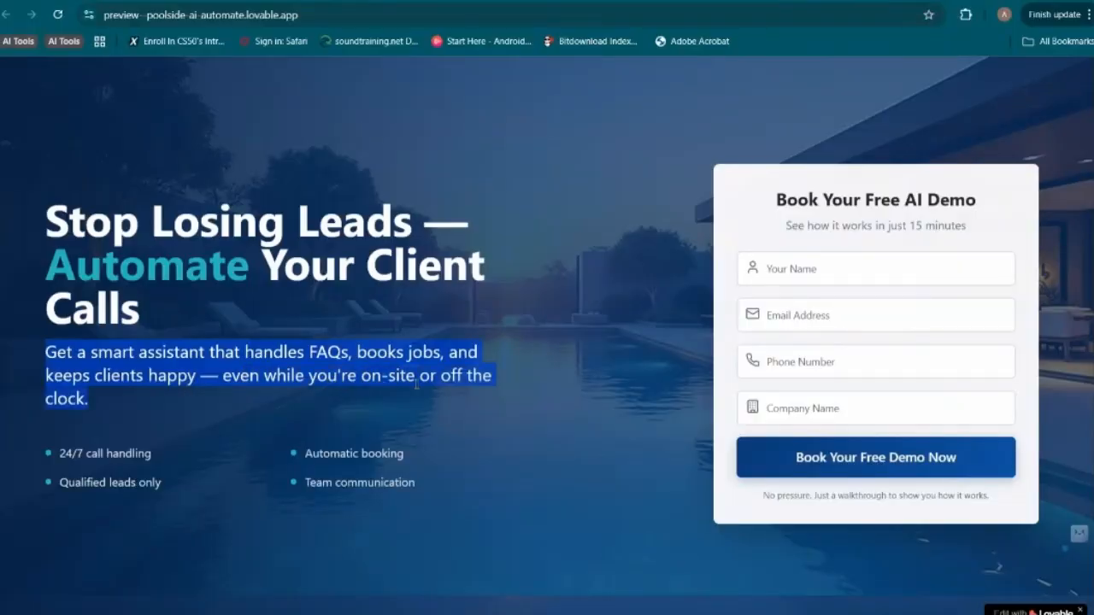
{"action": "left_click", "coordinate": [469, 395]}
{"action": "scroll", "coordinate": [531, 406], "scroll_direction": "down", "scroll_amount": 2}
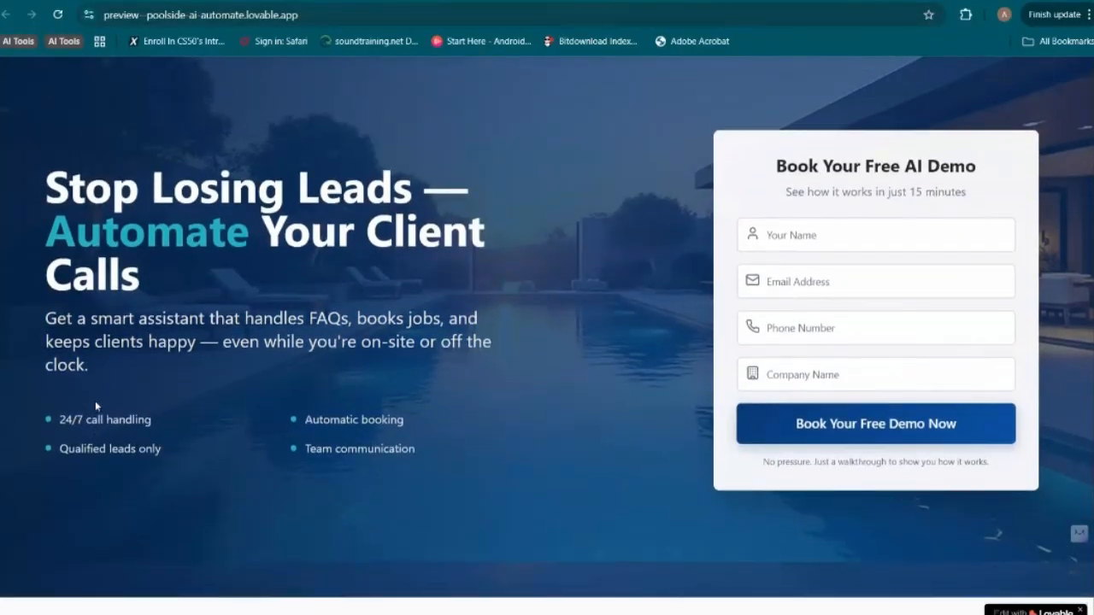
{"action": "scroll", "coordinate": [96, 403], "scroll_direction": "up", "scroll_amount": 1}
{"action": "left_click_drag", "start_coordinate": [144, 425], "coordinate": [49, 408]}
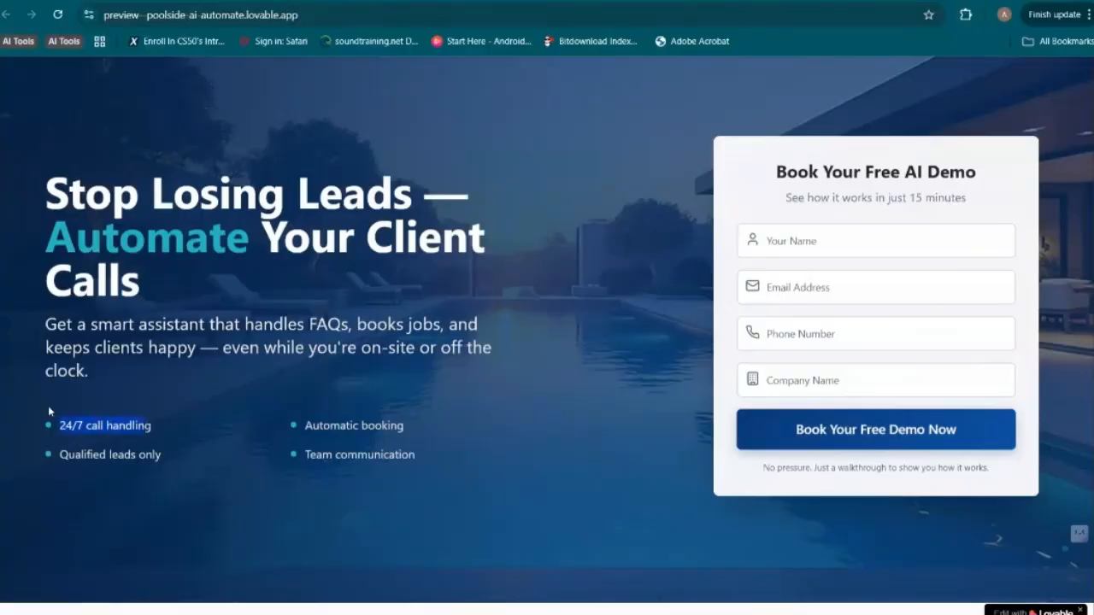
{"action": "left_click_drag", "start_coordinate": [165, 458], "coordinate": [57, 445]}
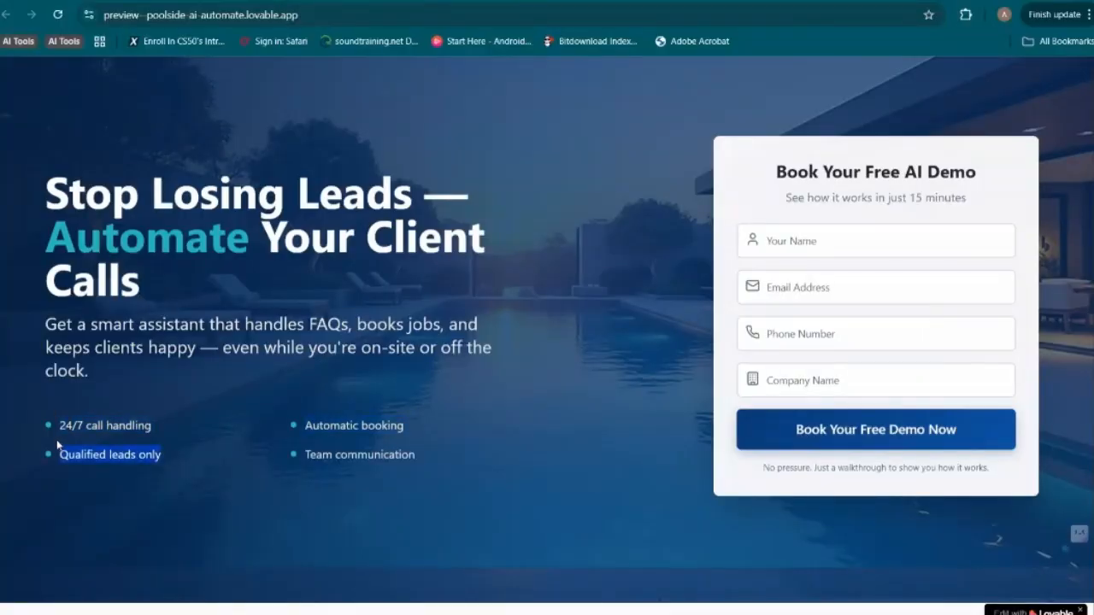
{"action": "left_click_drag", "start_coordinate": [405, 425], "coordinate": [304, 427]}
{"action": "left_click", "coordinate": [419, 446]}
{"action": "scroll", "coordinate": [447, 456], "scroll_direction": "up", "scroll_amount": 1}
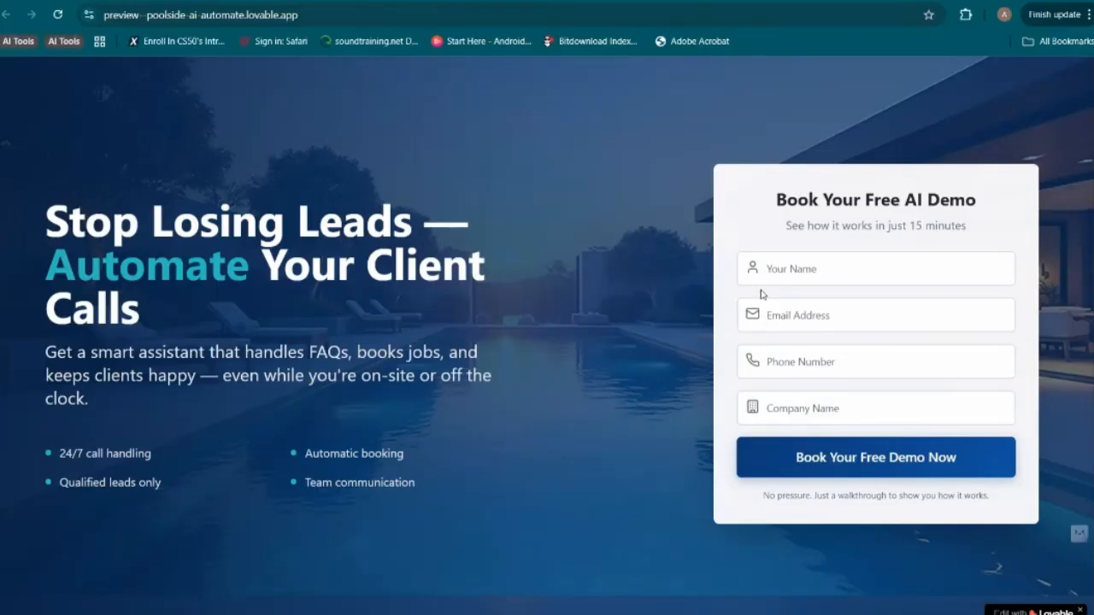
Examine the "Book Your Free AI Demo" form, checking its heading, subtitle and the name, email, phone and company fields
{"action": "left_click_drag", "start_coordinate": [778, 198], "coordinate": [975, 208]}
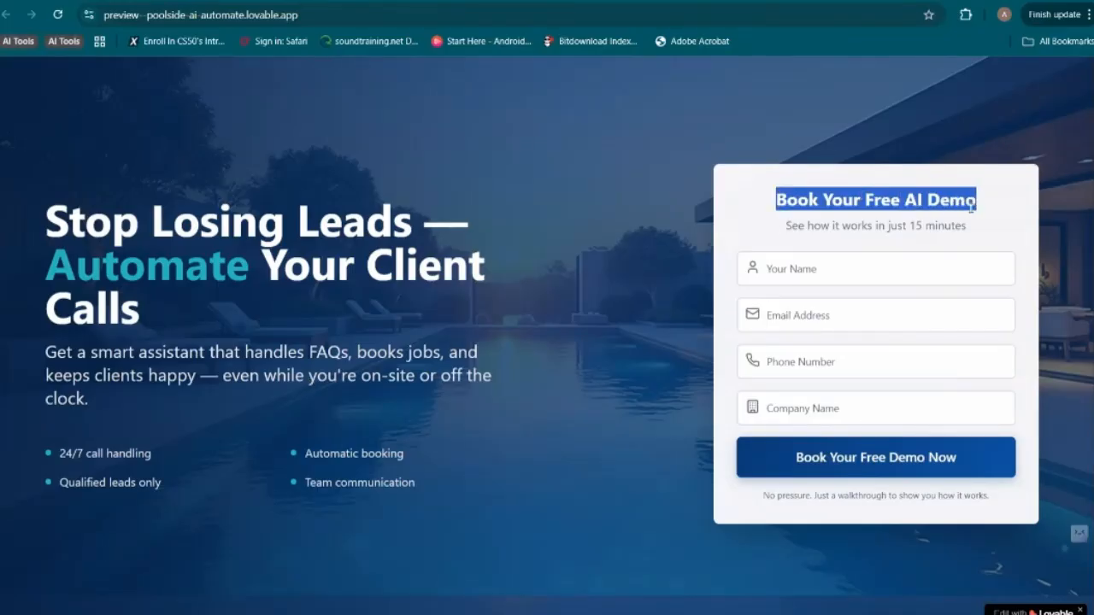
{"action": "left_click_drag", "start_coordinate": [786, 227], "coordinate": [968, 225]}
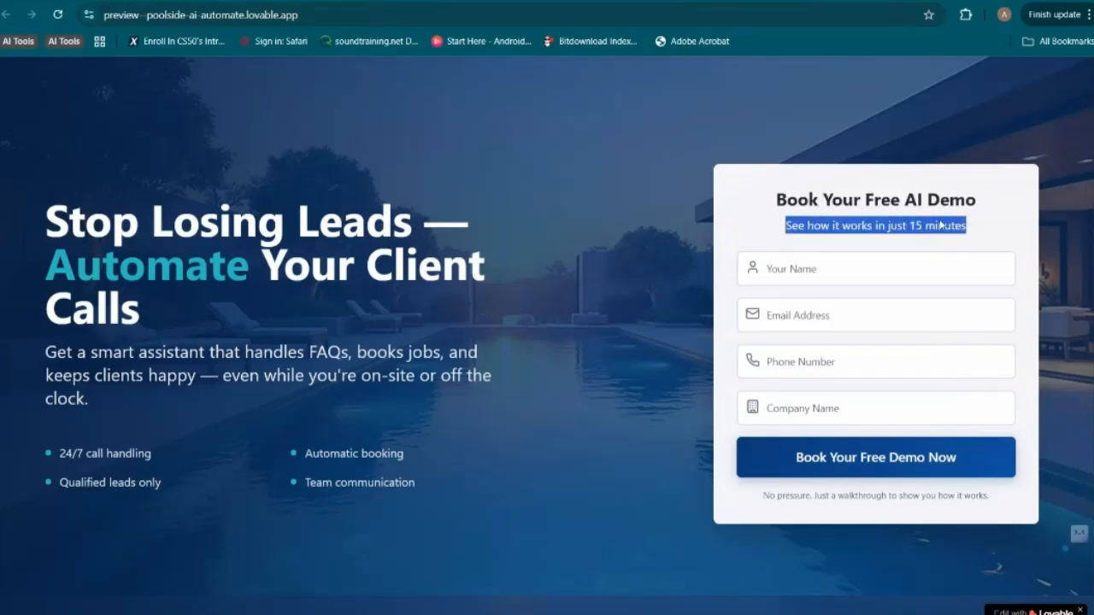
{"action": "left_click", "coordinate": [825, 267]}
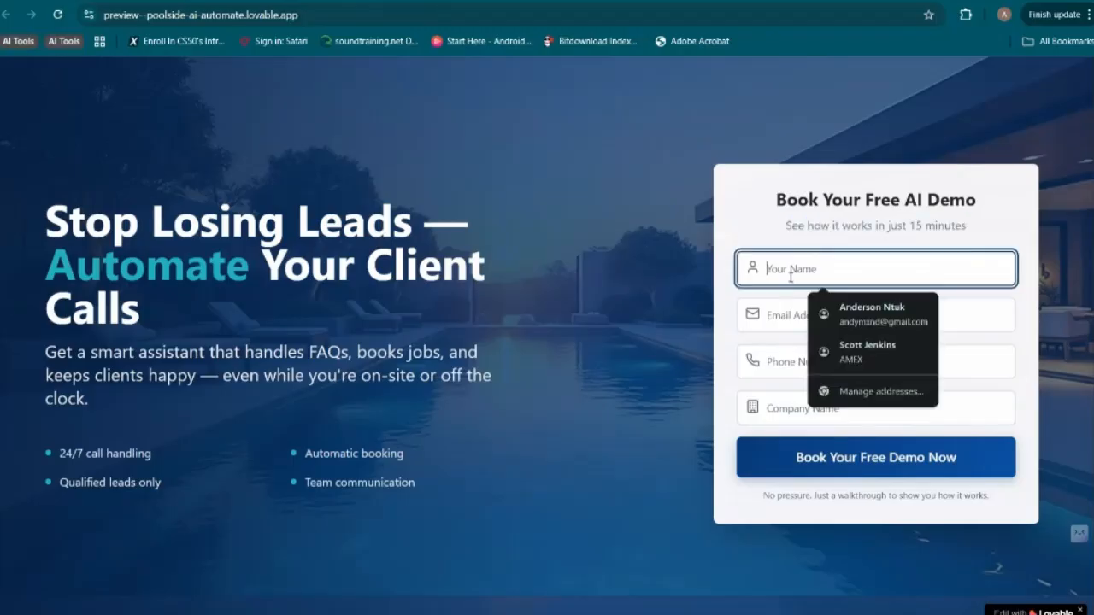
{"action": "left_click", "coordinate": [779, 306]}
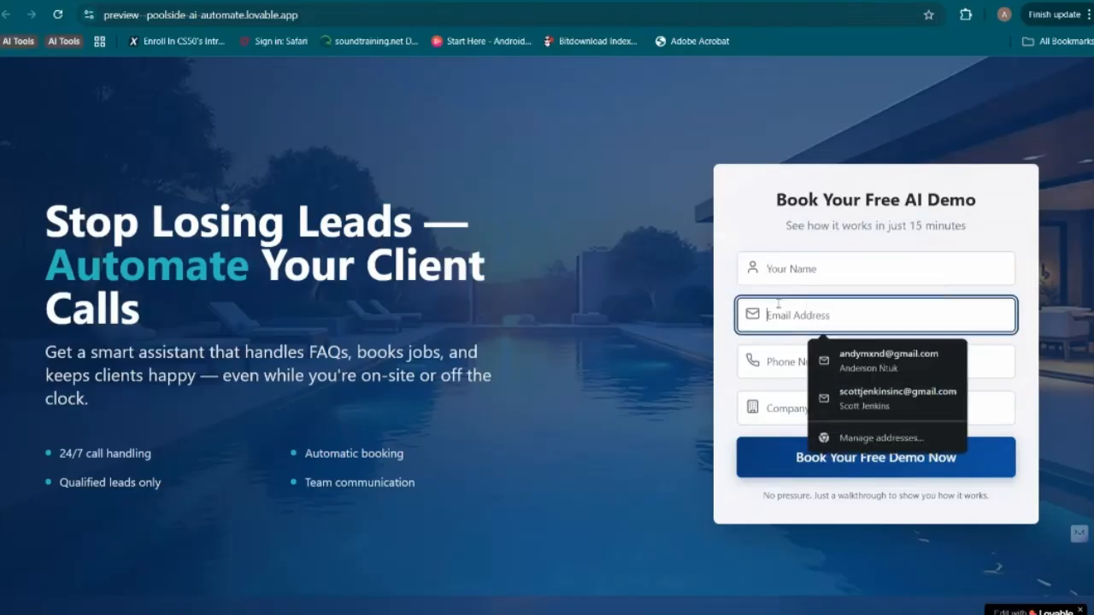
{"action": "left_click", "coordinate": [778, 362]}
{"action": "left_click", "coordinate": [782, 406]}
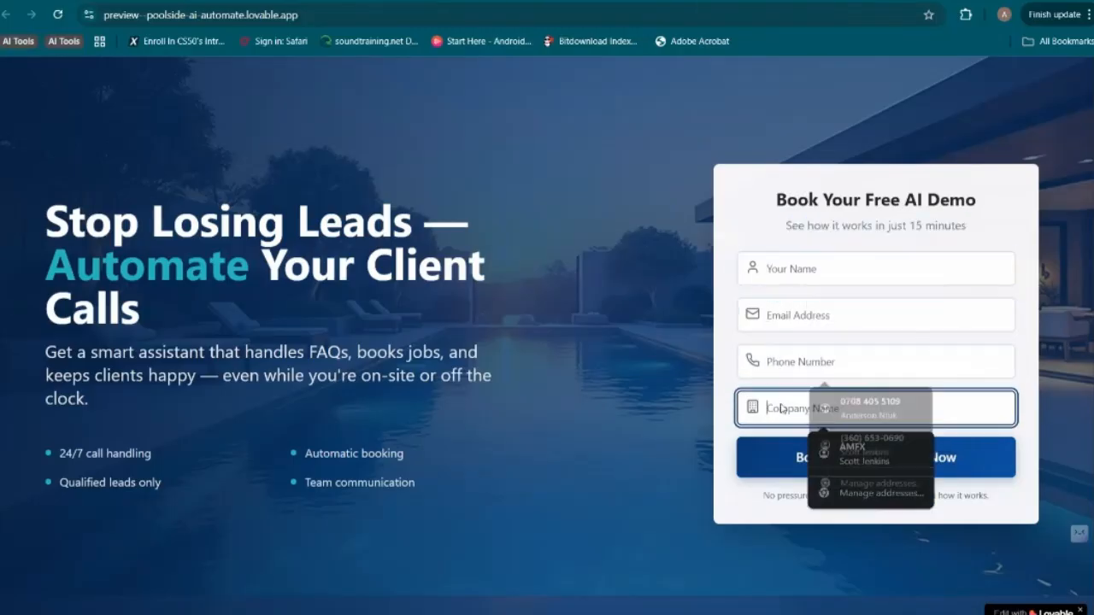
{"action": "left_click", "coordinate": [778, 281]}
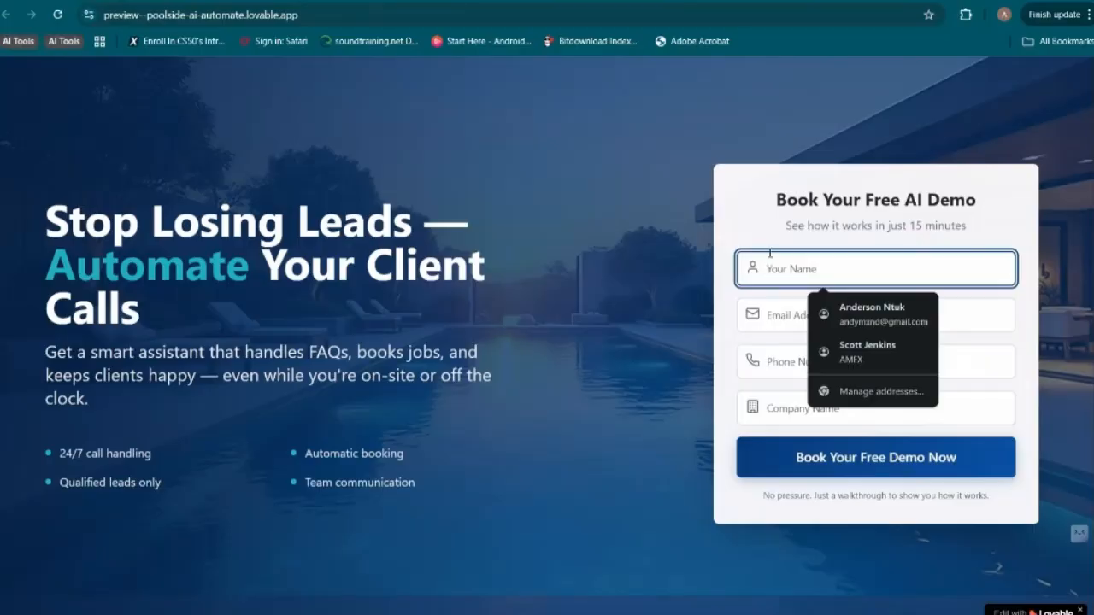
{"action": "left_click", "coordinate": [775, 327]}
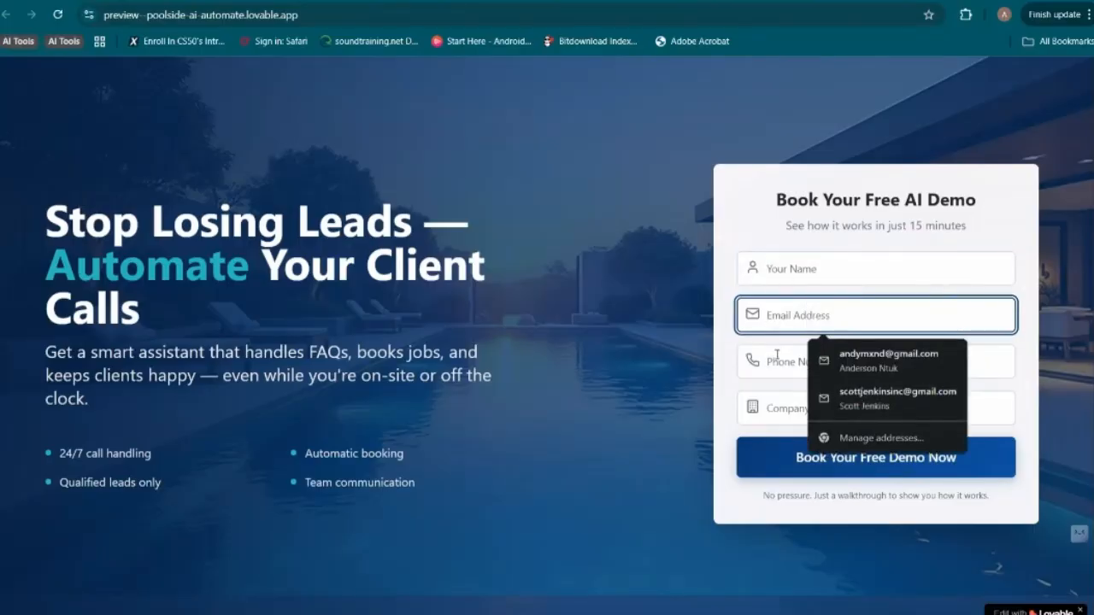
{"action": "left_click", "coordinate": [777, 357]}
{"action": "left_click", "coordinate": [773, 391]}
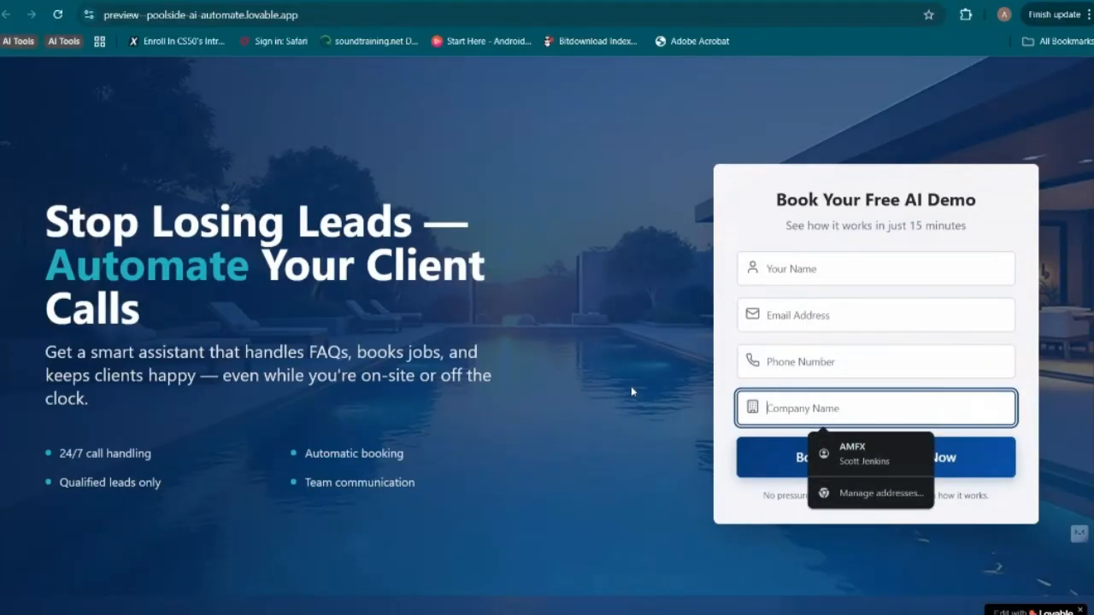
{"action": "scroll", "coordinate": [631, 391], "scroll_direction": "down", "scroll_amount": 1}
{"action": "scroll", "coordinate": [632, 391], "scroll_direction": "down", "scroll_amount": 1}
{"action": "scroll", "coordinate": [631, 391], "scroll_direction": "up", "scroll_amount": 2}
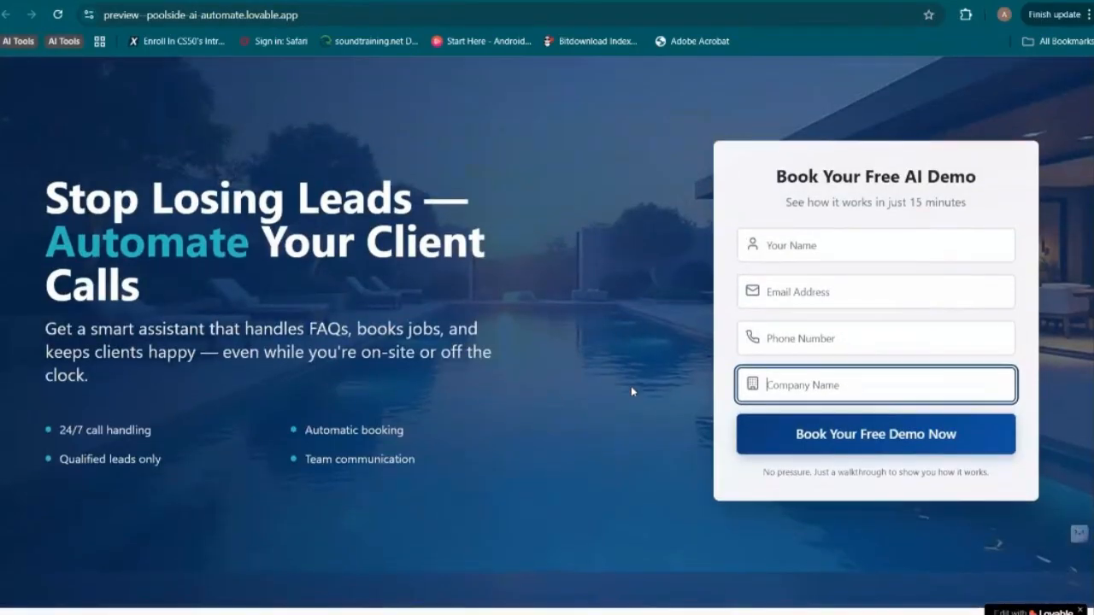
{"action": "scroll", "coordinate": [632, 391], "scroll_direction": "down", "scroll_amount": 4}
{"action": "scroll", "coordinate": [632, 391], "scroll_direction": "up", "scroll_amount": 2}
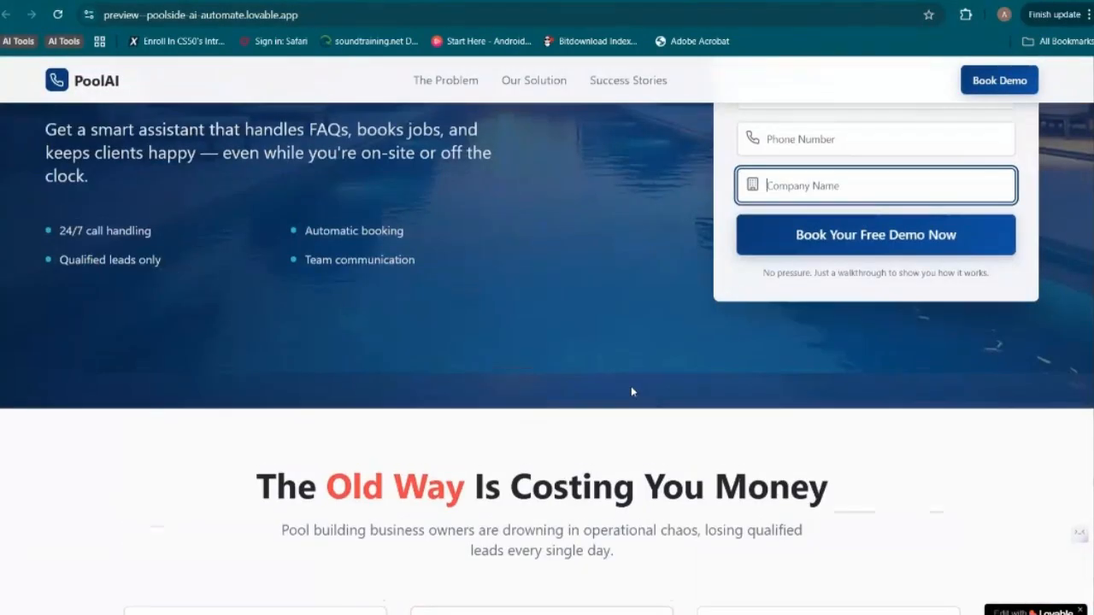
{"action": "scroll", "coordinate": [630, 392], "scroll_direction": "up", "scroll_amount": 3}
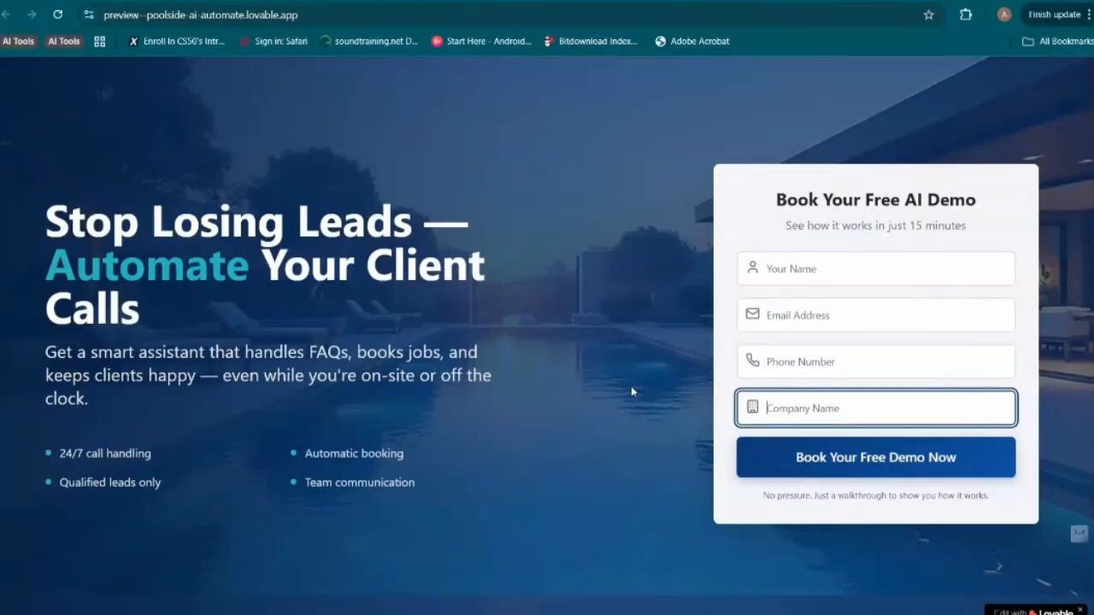
Read the pain point cards in the "The Old Way Is Costing You Money" section, including their titles and descriptions
{"action": "scroll", "coordinate": [631, 392], "scroll_direction": "down", "scroll_amount": 5}
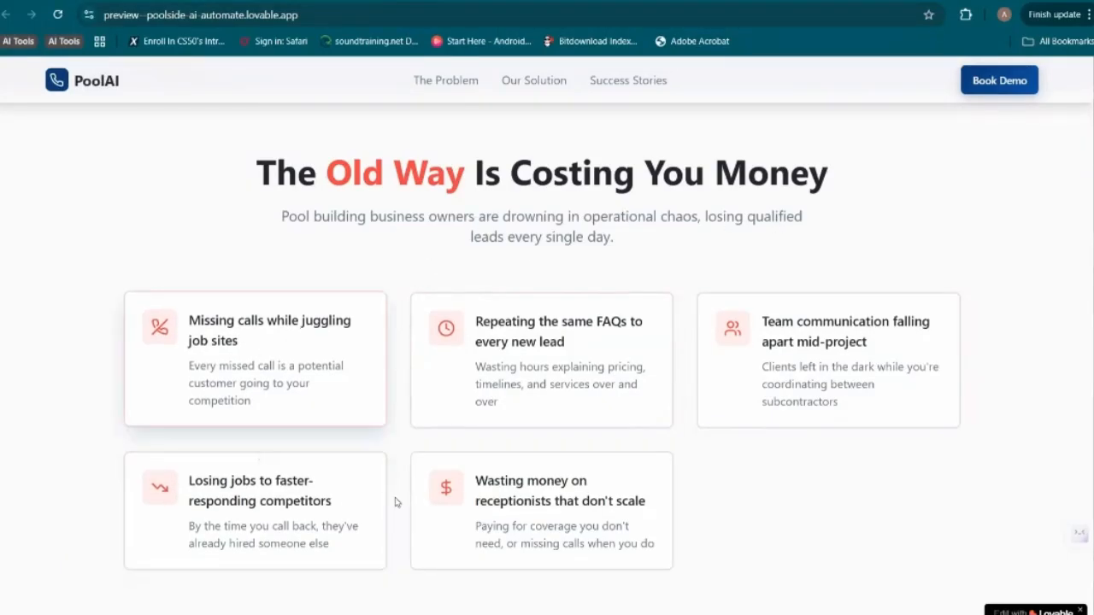
{"action": "left_click_drag", "start_coordinate": [238, 341], "coordinate": [190, 323]}
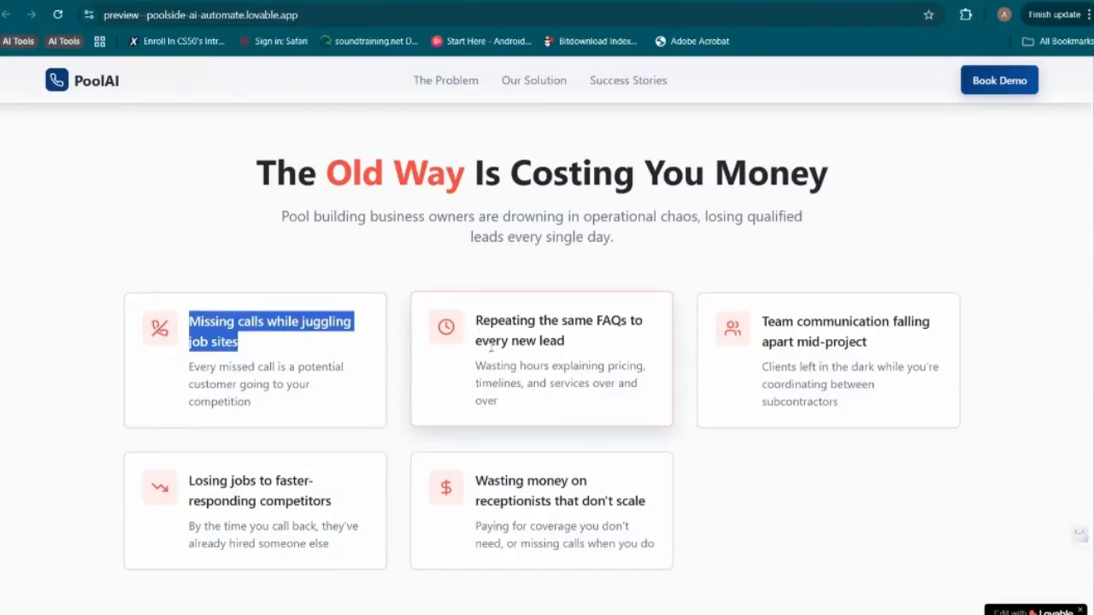
{"action": "triple_click", "coordinate": [532, 333]}
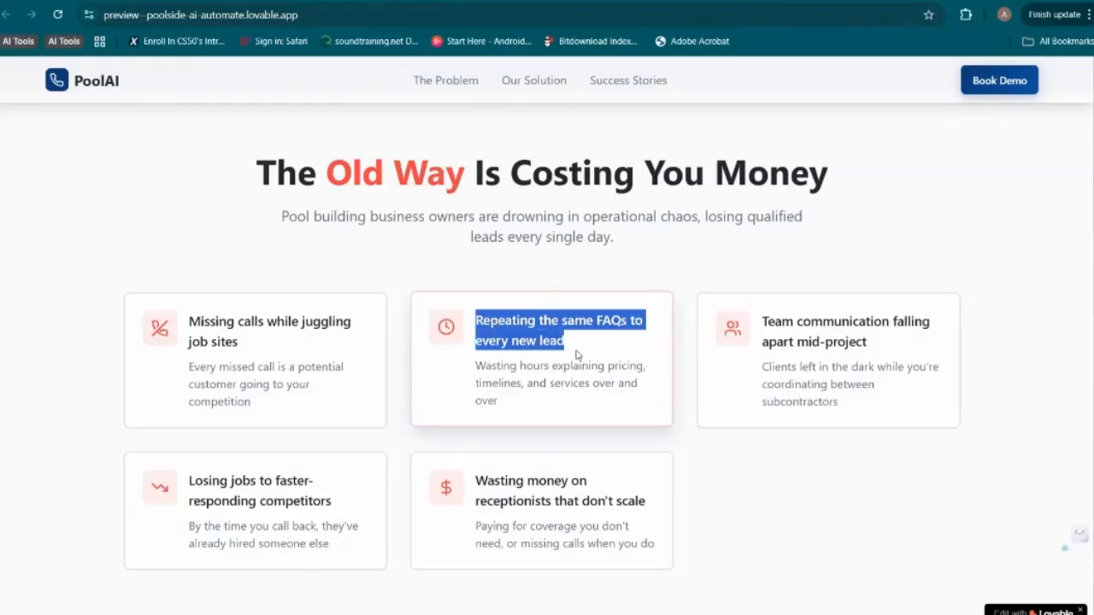
{"action": "left_click_drag", "start_coordinate": [476, 365], "coordinate": [514, 398]}
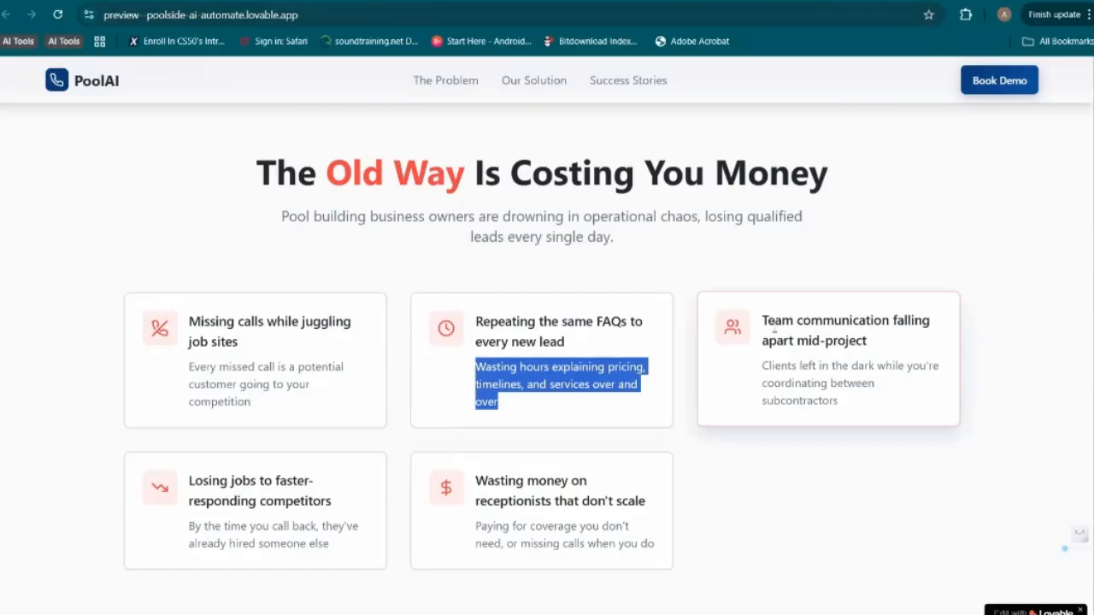
{"action": "left_click_drag", "start_coordinate": [761, 320], "coordinate": [900, 348]}
{"action": "left_click_drag", "start_coordinate": [762, 366], "coordinate": [851, 387]}
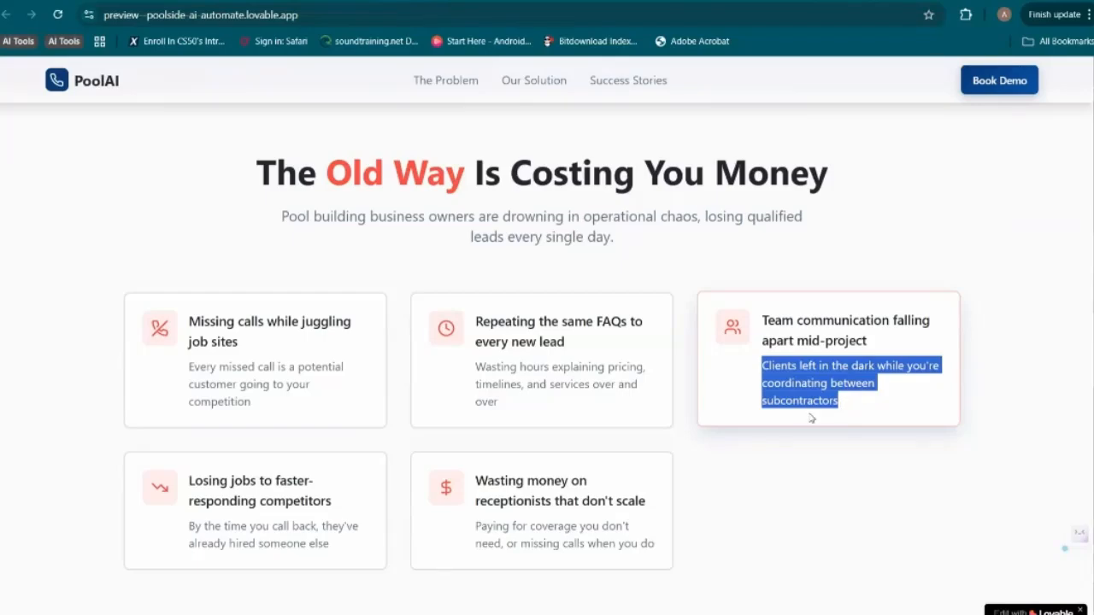
{"action": "left_click", "coordinate": [761, 443]}
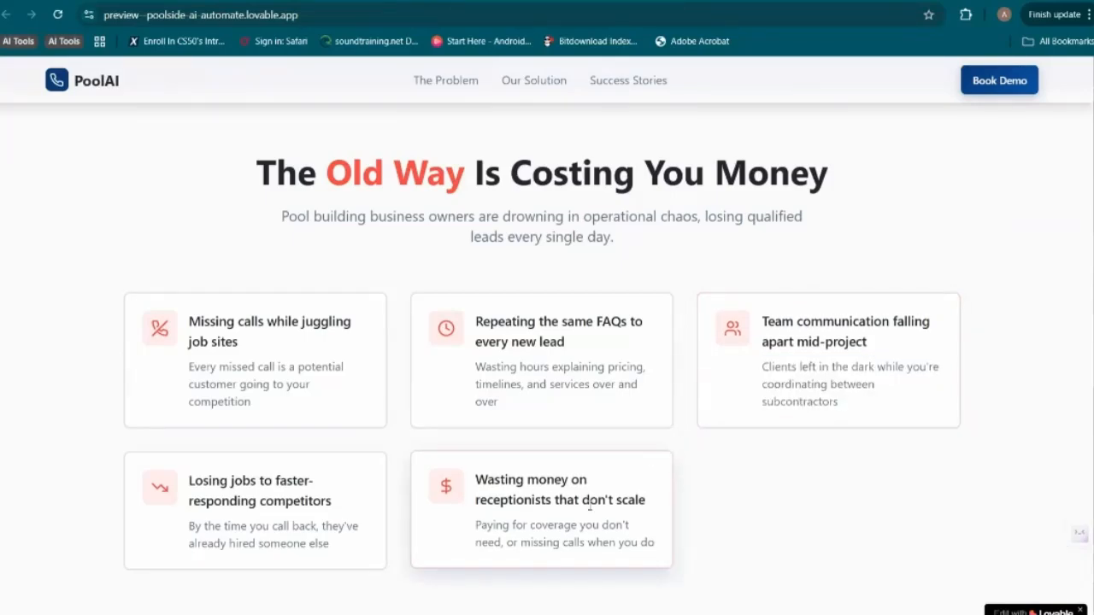
{"action": "left_click_drag", "start_coordinate": [471, 527], "coordinate": [625, 544]}
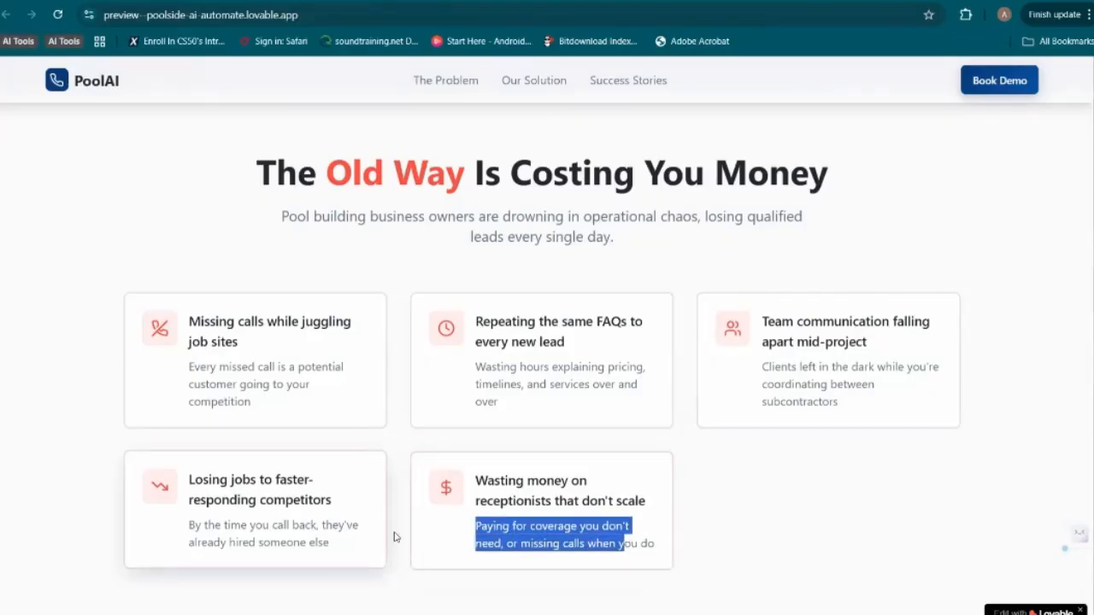
Read the three statistics and their captions below the pain point cards, and continue to the "The New Way Changes Everything" section
{"action": "scroll", "coordinate": [297, 519], "scroll_direction": "down", "scroll_amount": 3}
{"action": "scroll", "coordinate": [297, 519], "scroll_direction": "down", "scroll_amount": 1}
{"action": "left_click", "coordinate": [175, 310]}
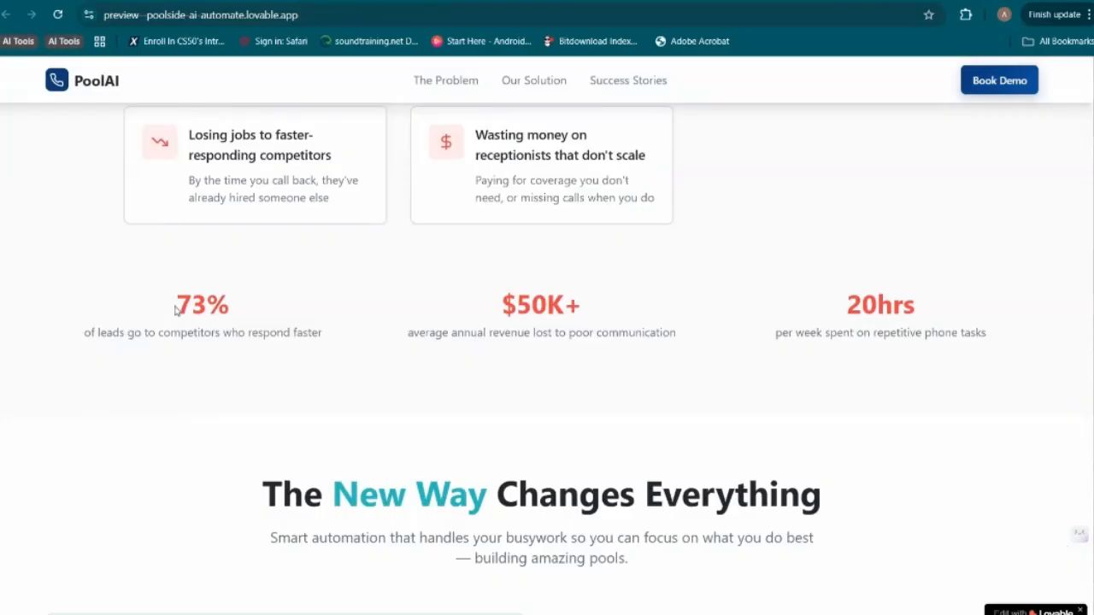
{"action": "left_click_drag", "start_coordinate": [175, 310], "coordinate": [226, 328]}
{"action": "left_click_drag", "start_coordinate": [128, 333], "coordinate": [347, 332]}
{"action": "left_click_drag", "start_coordinate": [501, 303], "coordinate": [593, 308]}
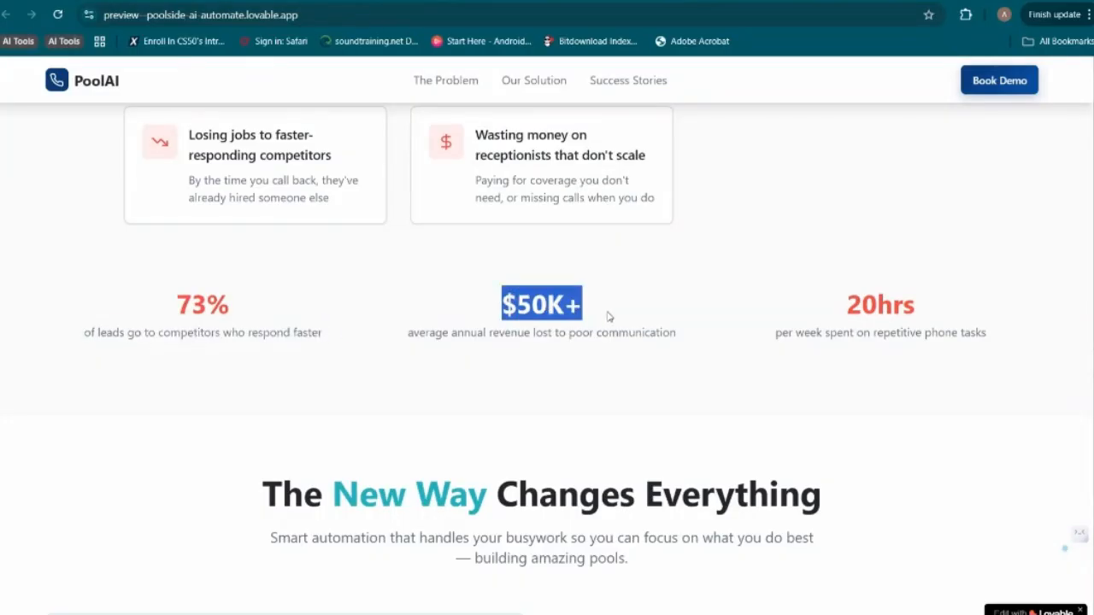
{"action": "left_click_drag", "start_coordinate": [486, 334], "coordinate": [676, 334]}
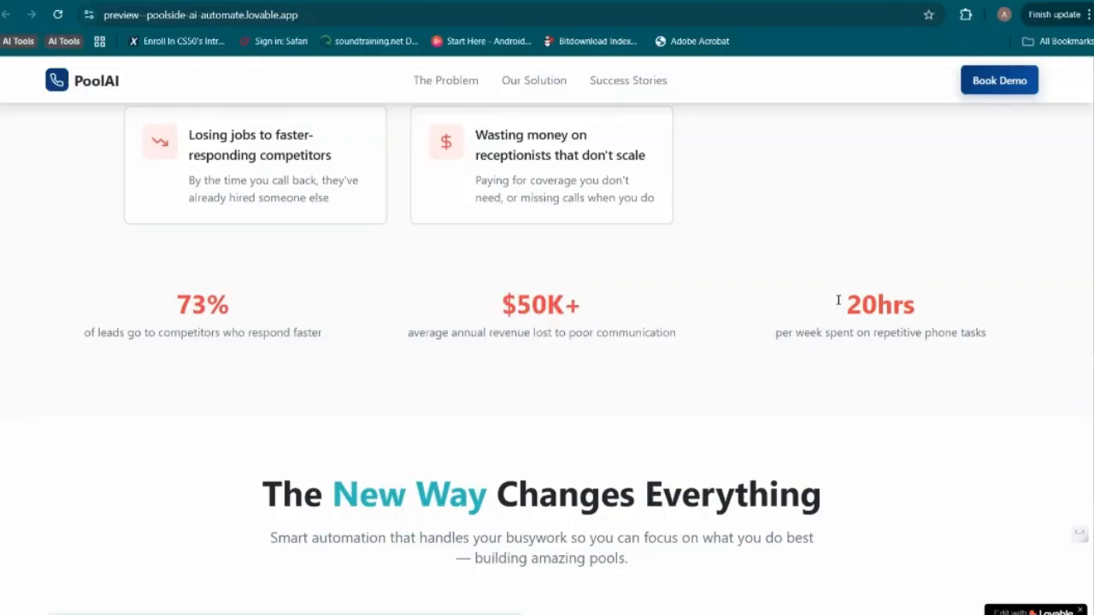
{"action": "left_click_drag", "start_coordinate": [839, 303], "coordinate": [944, 308]}
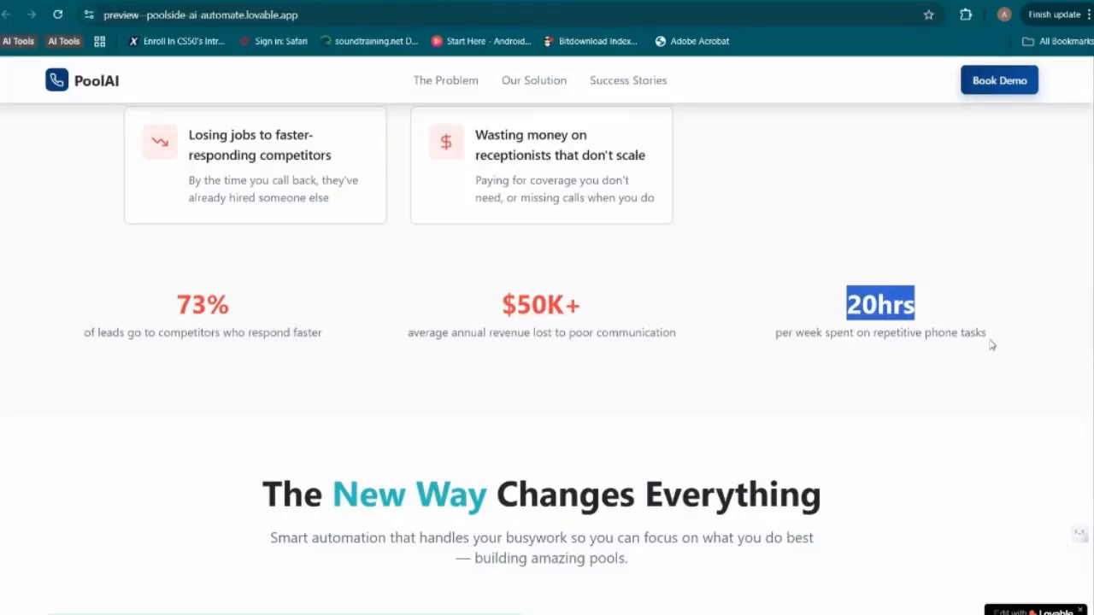
{"action": "scroll", "coordinate": [991, 344], "scroll_direction": "down", "scroll_amount": 4}
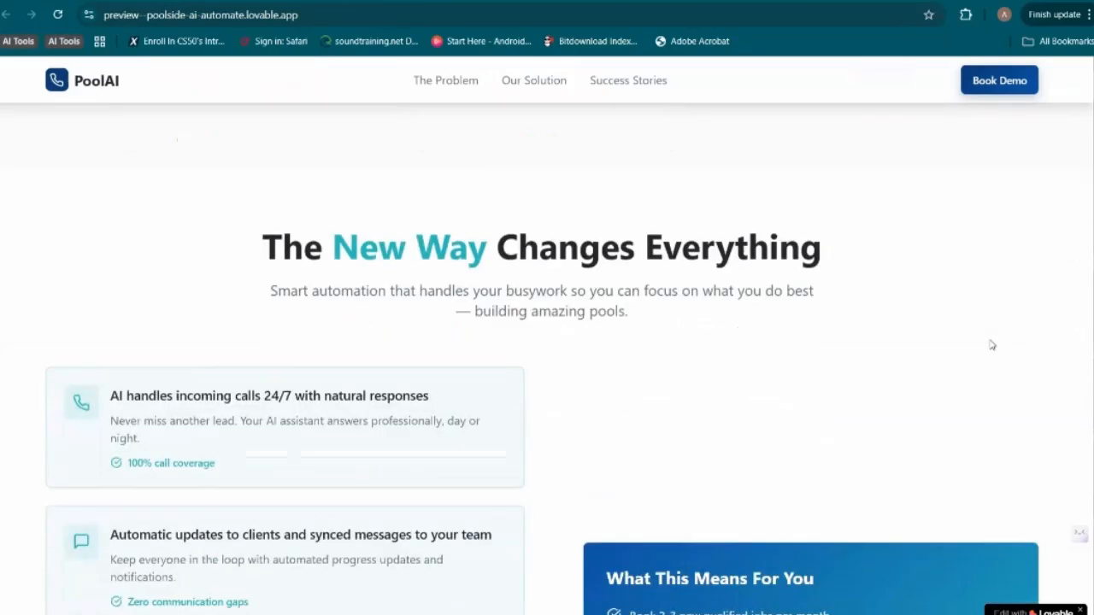
Compare the pain point cards and statistics of the "Old Way" section with the solution section that follows it
{"action": "scroll", "coordinate": [966, 329], "scroll_direction": "up", "scroll_amount": 1}
{"action": "scroll", "coordinate": [371, 213], "scroll_direction": "up", "scroll_amount": 10}
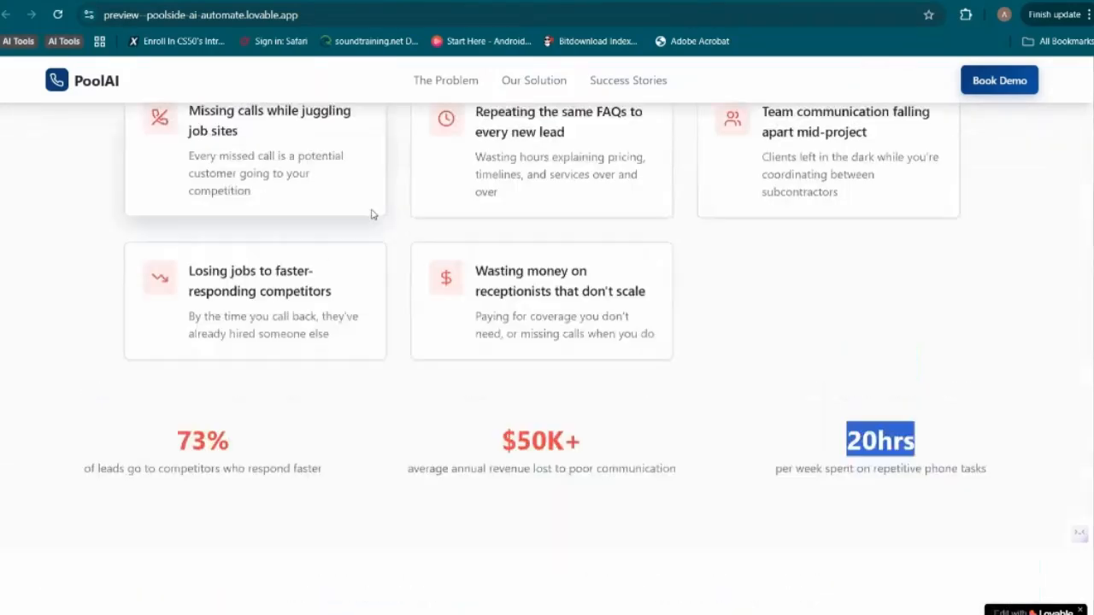
{"action": "scroll", "coordinate": [371, 213], "scroll_direction": "down", "scroll_amount": 2}
{"action": "scroll", "coordinate": [370, 213], "scroll_direction": "down", "scroll_amount": 2}
{"action": "scroll", "coordinate": [371, 213], "scroll_direction": "up", "scroll_amount": 1}
{"action": "scroll", "coordinate": [371, 213], "scroll_direction": "down", "scroll_amount": 6}
{"action": "scroll", "coordinate": [371, 213], "scroll_direction": "down", "scroll_amount": 3}
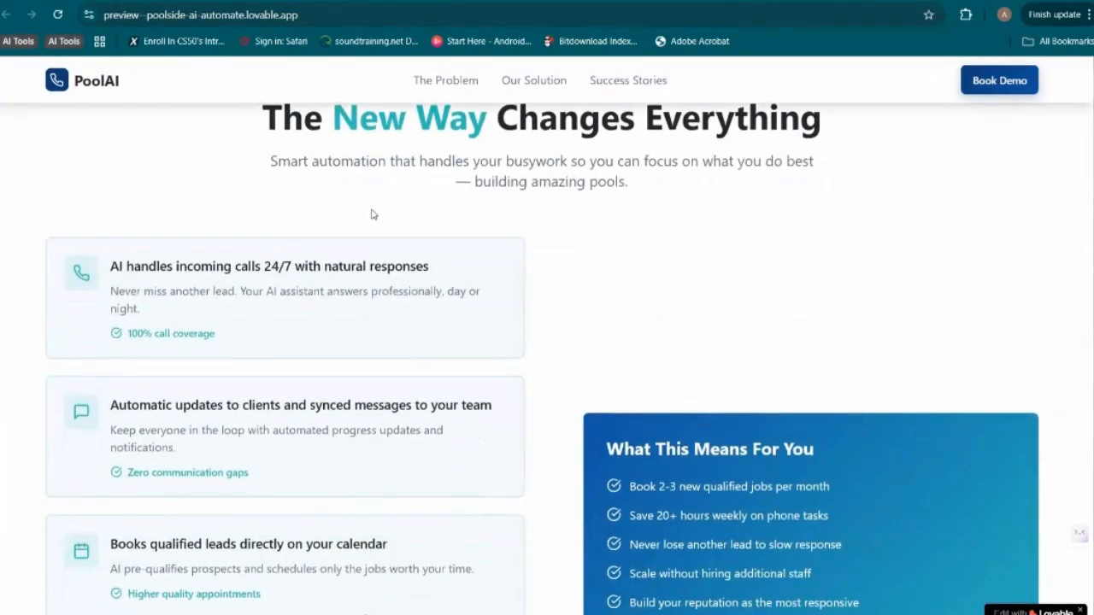
Read the heading and subtitle of "The New Way Changes Everything" section
{"action": "scroll", "coordinate": [371, 213], "scroll_direction": "up", "scroll_amount": 1}
{"action": "left_click_drag", "start_coordinate": [273, 181], "coordinate": [560, 194]}
{"action": "left_click", "coordinate": [490, 210]}
{"action": "scroll", "coordinate": [510, 297], "scroll_direction": "down", "scroll_amount": 2}
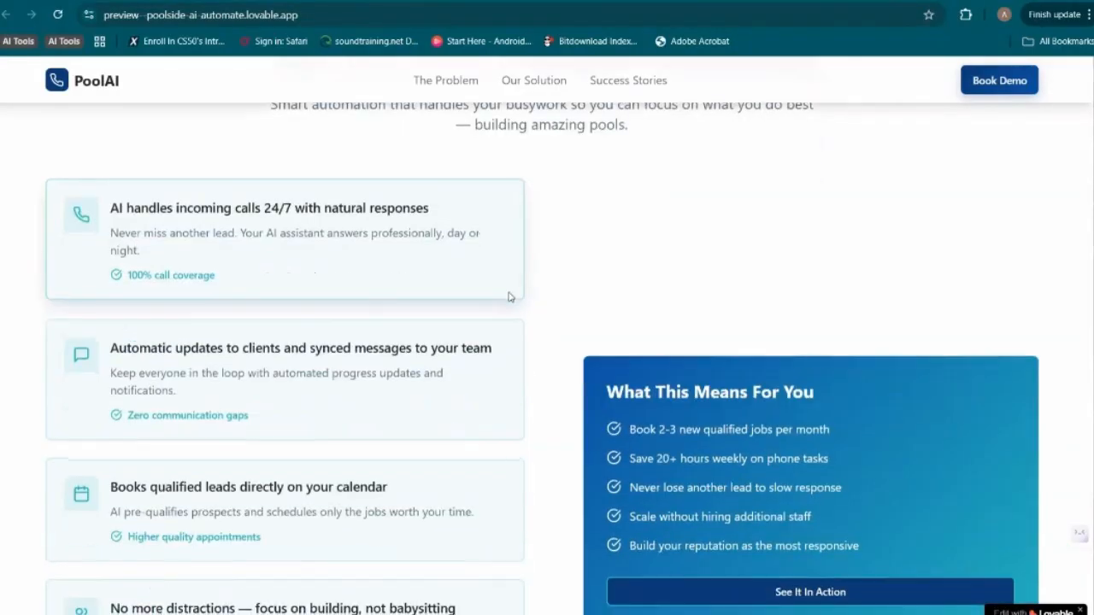
{"action": "scroll", "coordinate": [510, 297], "scroll_direction": "up", "scroll_amount": 3}
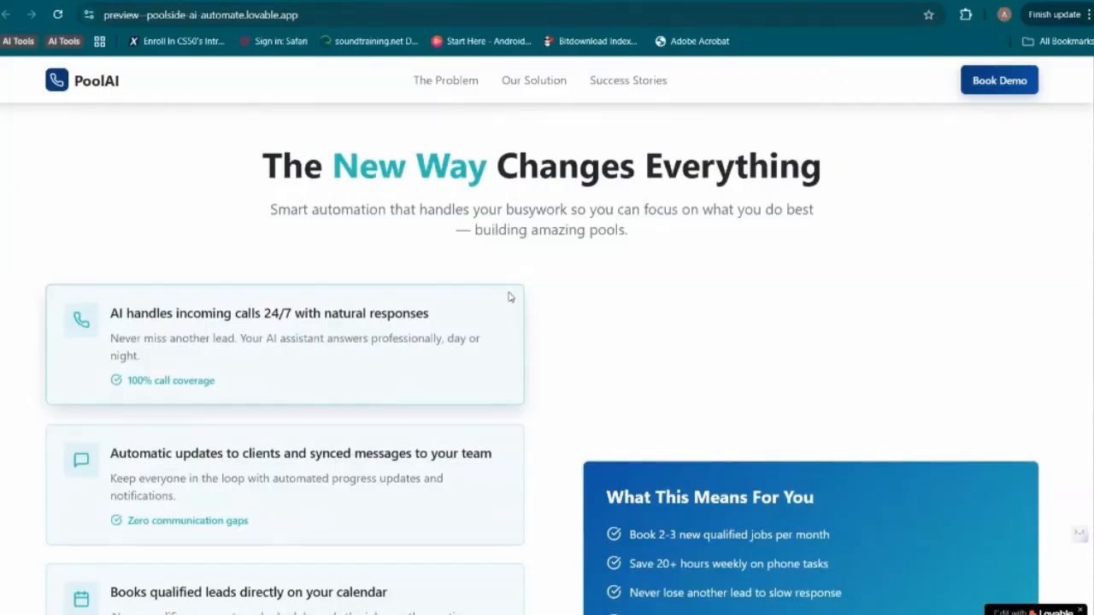
Read the five solution cards and the "What This Means For You" benefit list in the "New Way" section
{"action": "scroll", "coordinate": [509, 297], "scroll_direction": "down", "scroll_amount": 2}
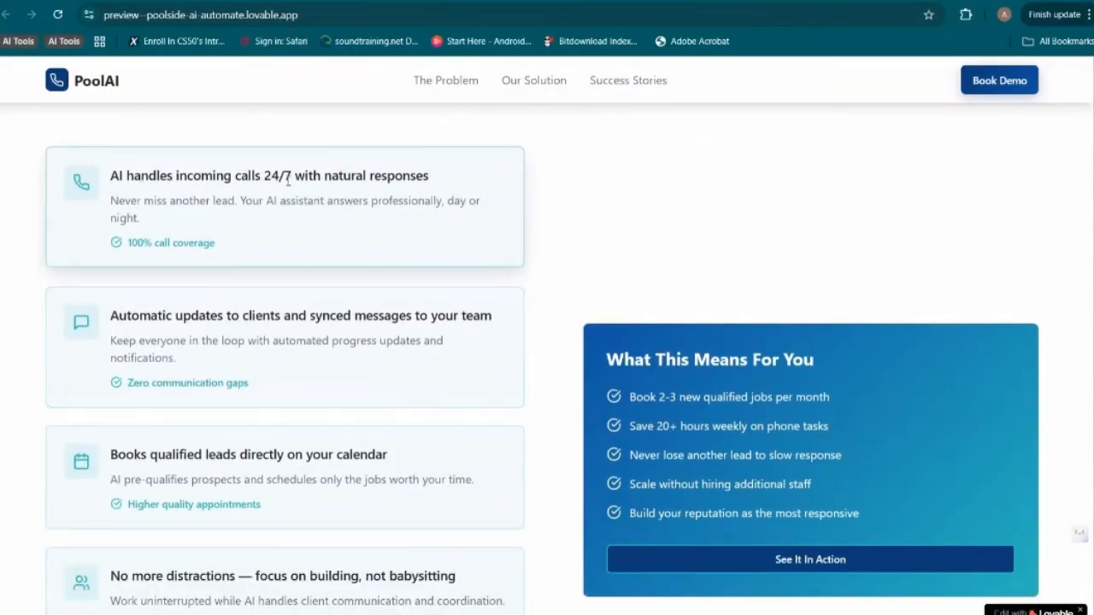
{"action": "scroll", "coordinate": [395, 205], "scroll_direction": "down", "scroll_amount": 1}
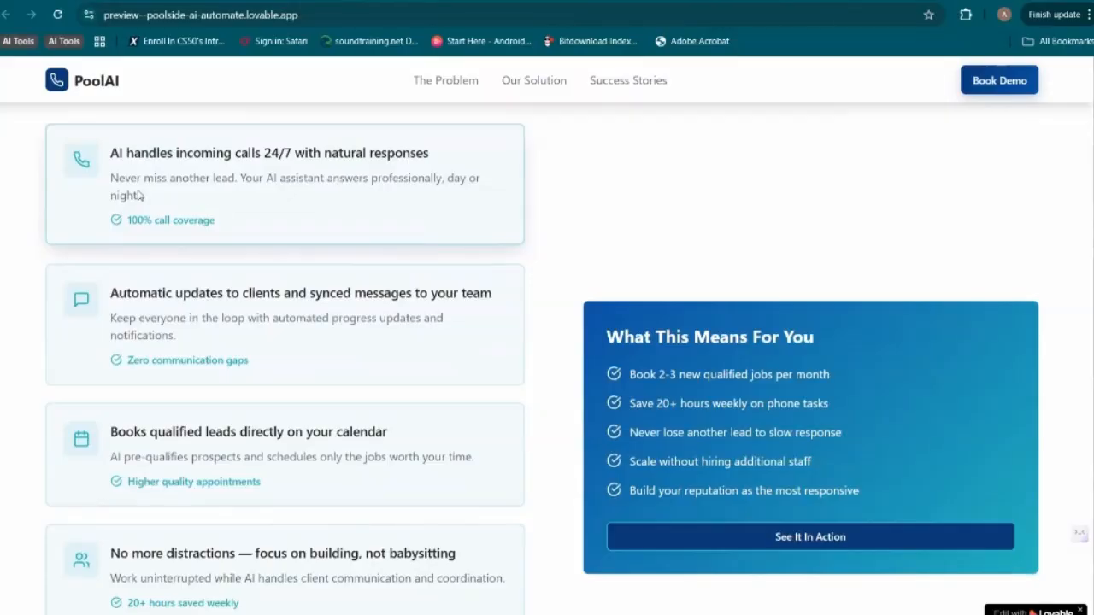
{"action": "scroll", "coordinate": [218, 249], "scroll_direction": "down", "scroll_amount": 1}
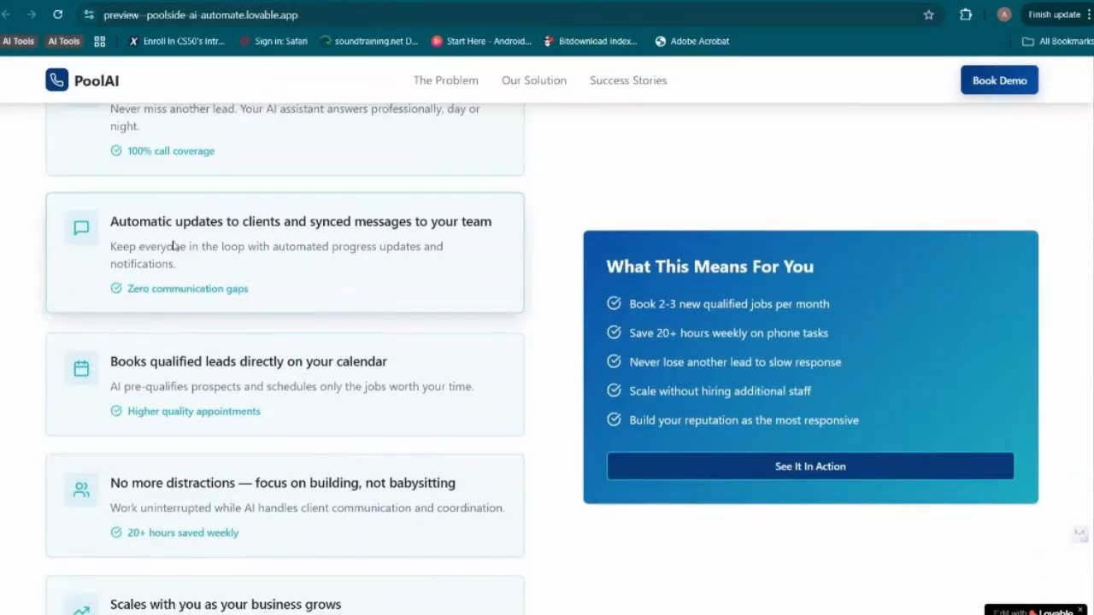
{"action": "scroll", "coordinate": [321, 219], "scroll_direction": "down", "scroll_amount": 1}
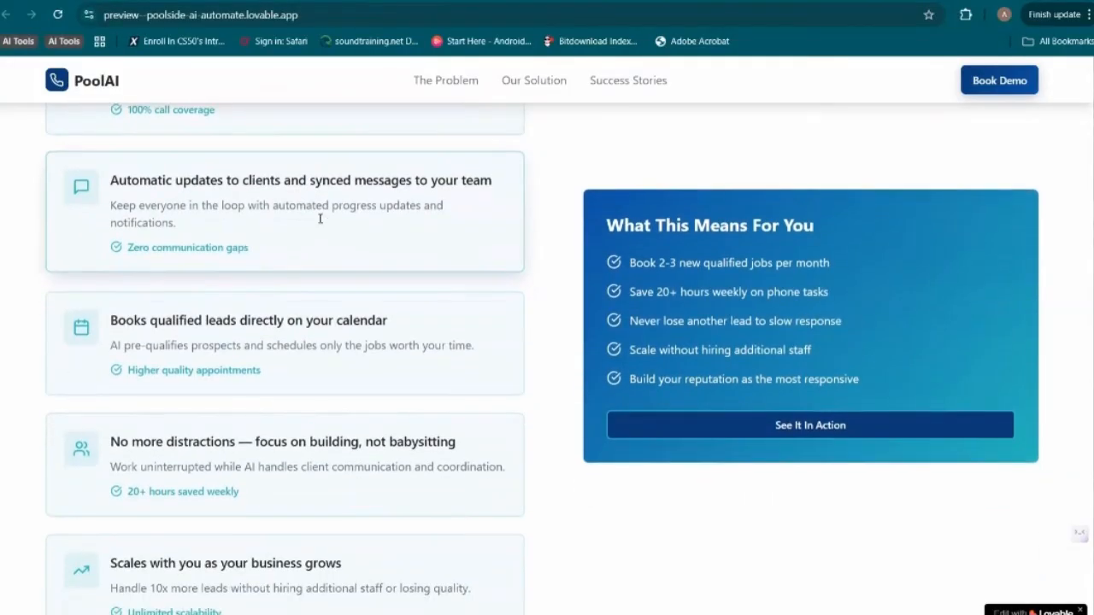
{"action": "scroll", "coordinate": [406, 204], "scroll_direction": "down", "scroll_amount": 1}
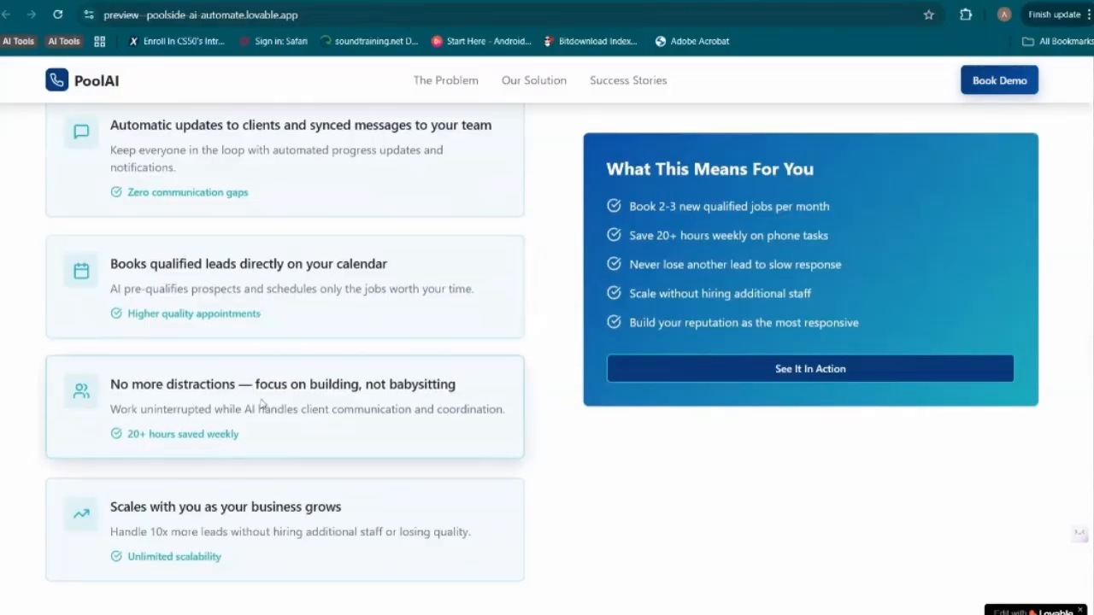
{"action": "scroll", "coordinate": [445, 410], "scroll_direction": "up", "scroll_amount": 1}
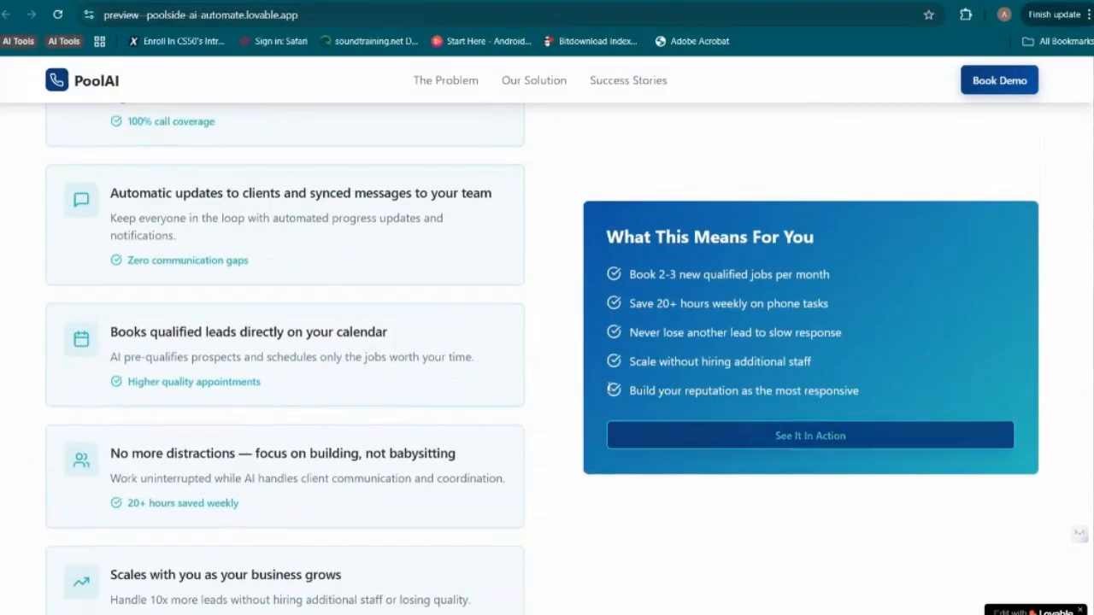
{"action": "scroll", "coordinate": [758, 436], "scroll_direction": "down", "scroll_amount": 5}
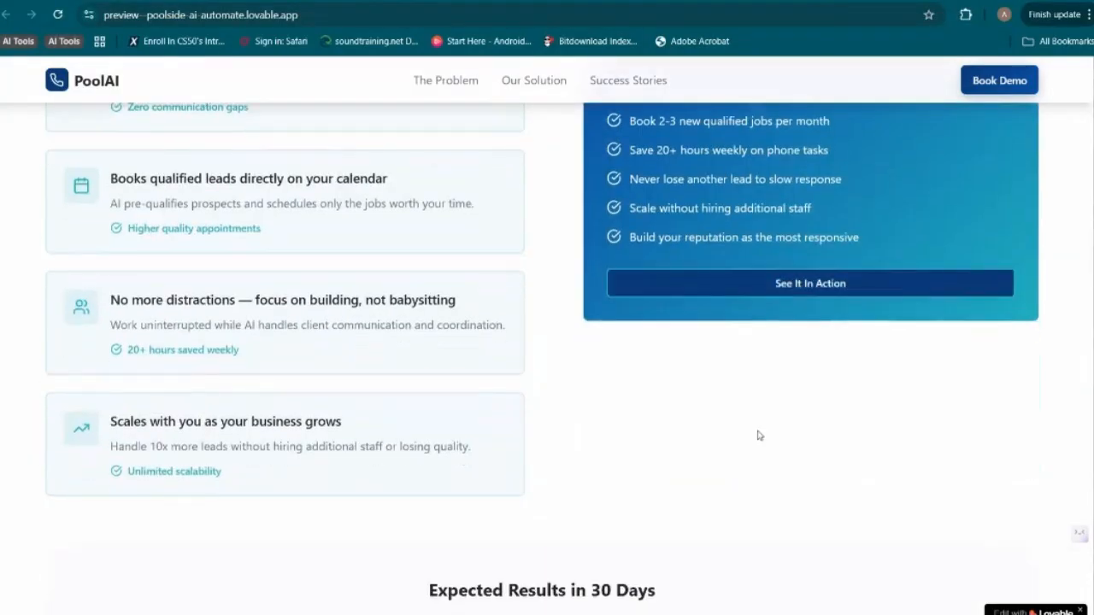
Examine the figures and captions in the "Expected Results in 30 Days" block, highlighting individual figures
{"action": "scroll", "coordinate": [759, 435], "scroll_direction": "down", "scroll_amount": 3}
{"action": "scroll", "coordinate": [757, 435], "scroll_direction": "up", "scroll_amount": 1}
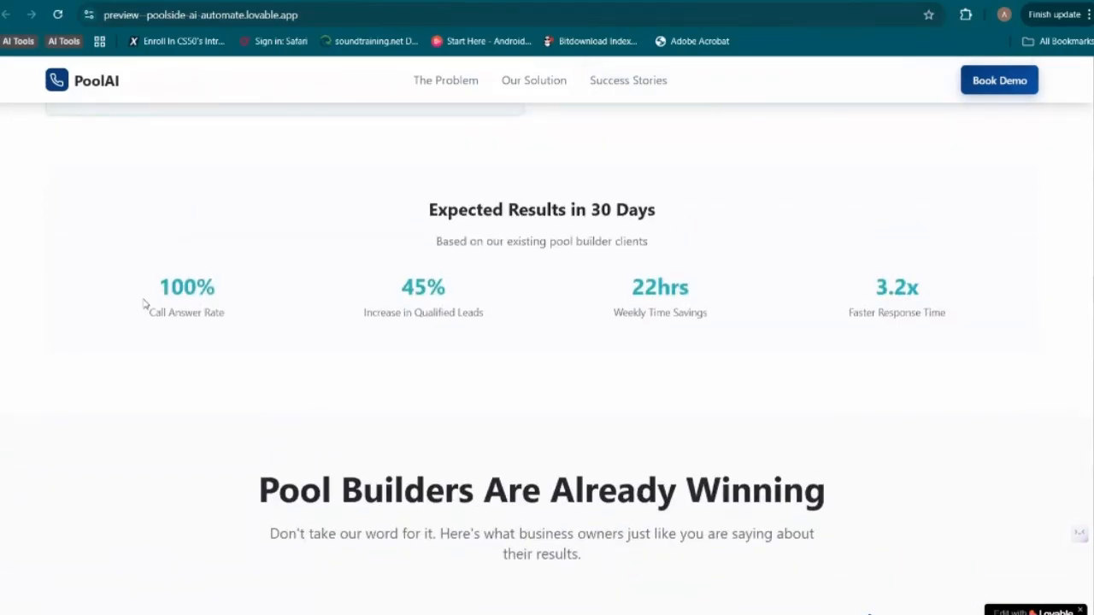
{"action": "double_click", "coordinate": [248, 293]}
{"action": "left_click_drag", "start_coordinate": [394, 284], "coordinate": [486, 300]}
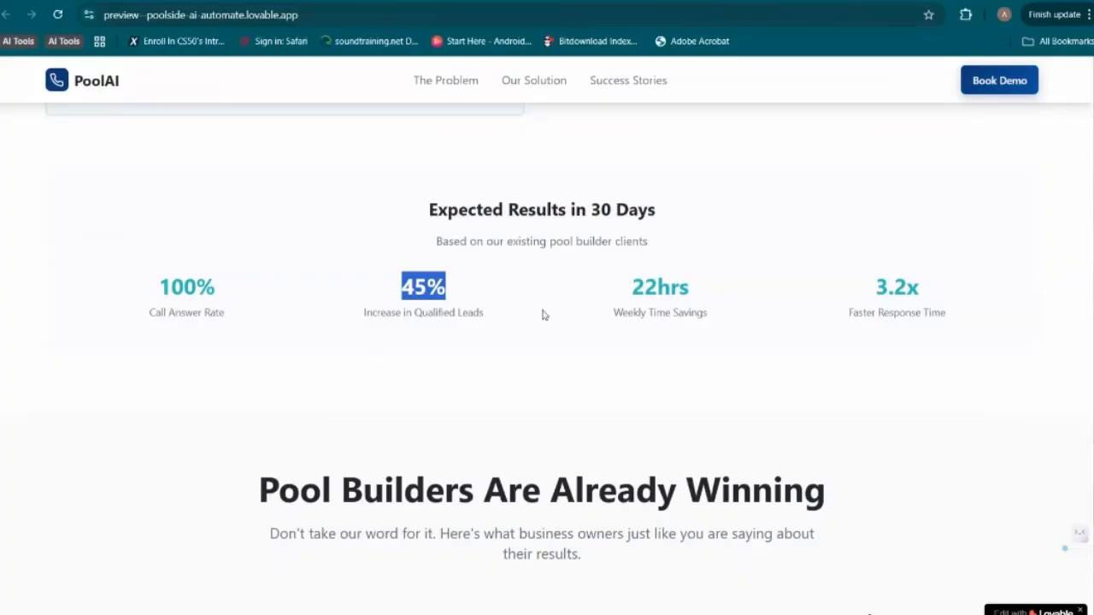
{"action": "double_click", "coordinate": [626, 293]}
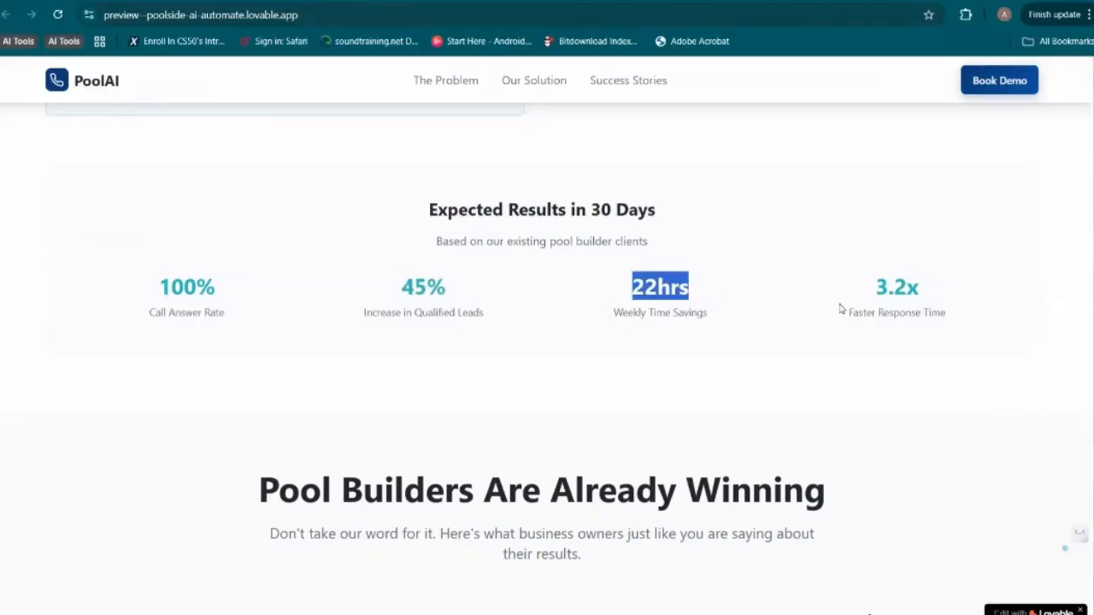
Review the "Pool Builders Are Already Winning" statistics and testimonials, the featured quote, and the closing demo booking section
{"action": "scroll", "coordinate": [855, 300], "scroll_direction": "down", "scroll_amount": 1}
{"action": "scroll", "coordinate": [880, 293], "scroll_direction": "down", "scroll_amount": 3}
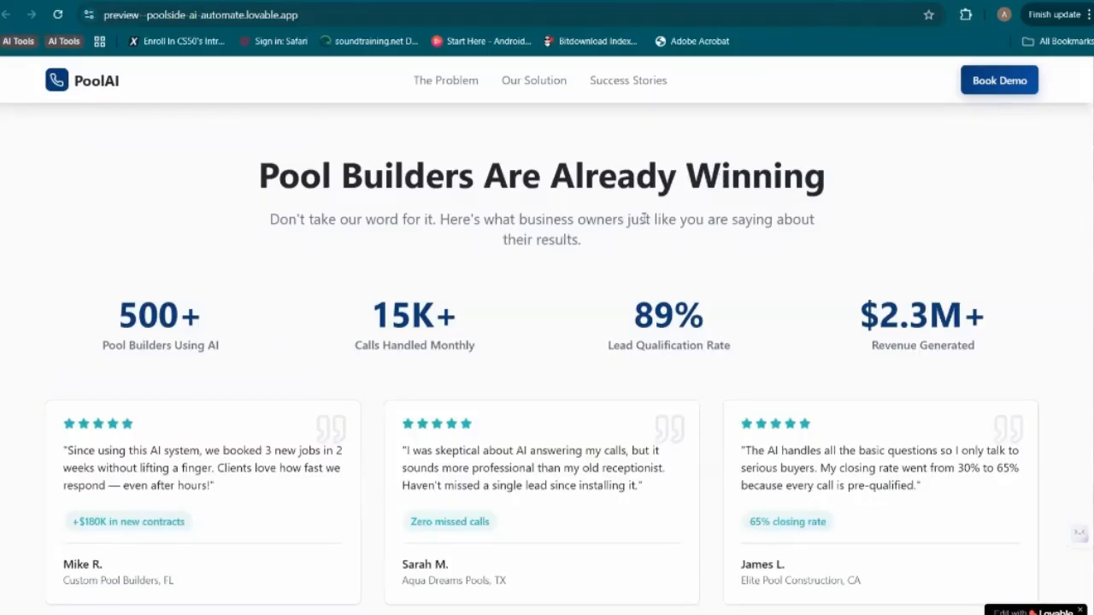
{"action": "scroll", "coordinate": [721, 178], "scroll_direction": "down", "scroll_amount": 1}
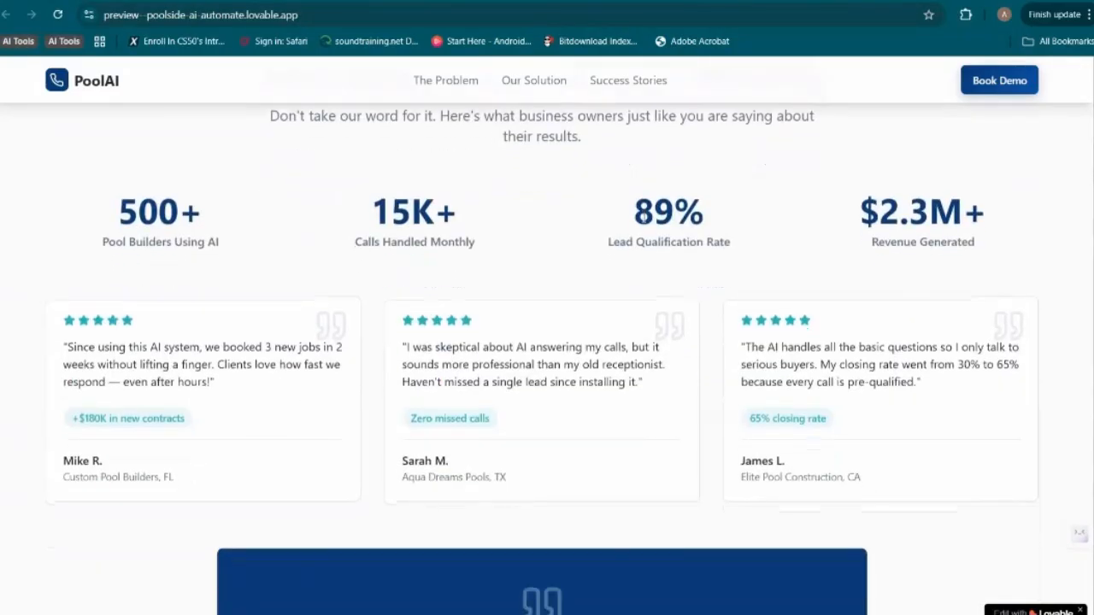
{"action": "scroll", "coordinate": [334, 306], "scroll_direction": "down", "scroll_amount": 3}
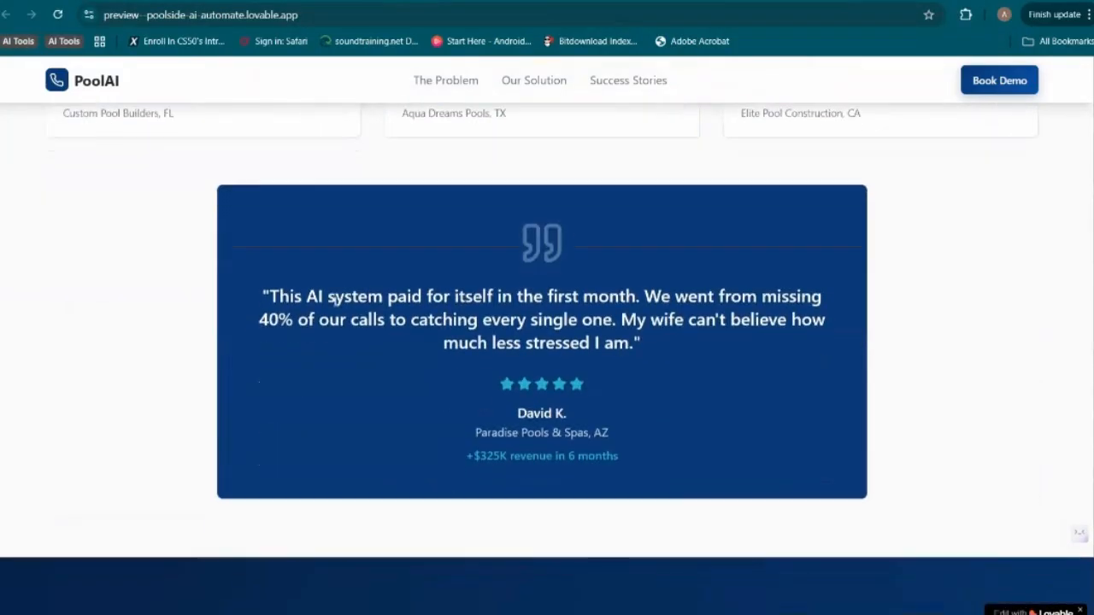
{"action": "scroll", "coordinate": [335, 305], "scroll_direction": "up", "scroll_amount": 2}
{"action": "scroll", "coordinate": [334, 305], "scroll_direction": "down", "scroll_amount": 3}
{"action": "scroll", "coordinate": [334, 305], "scroll_direction": "down", "scroll_amount": 4}
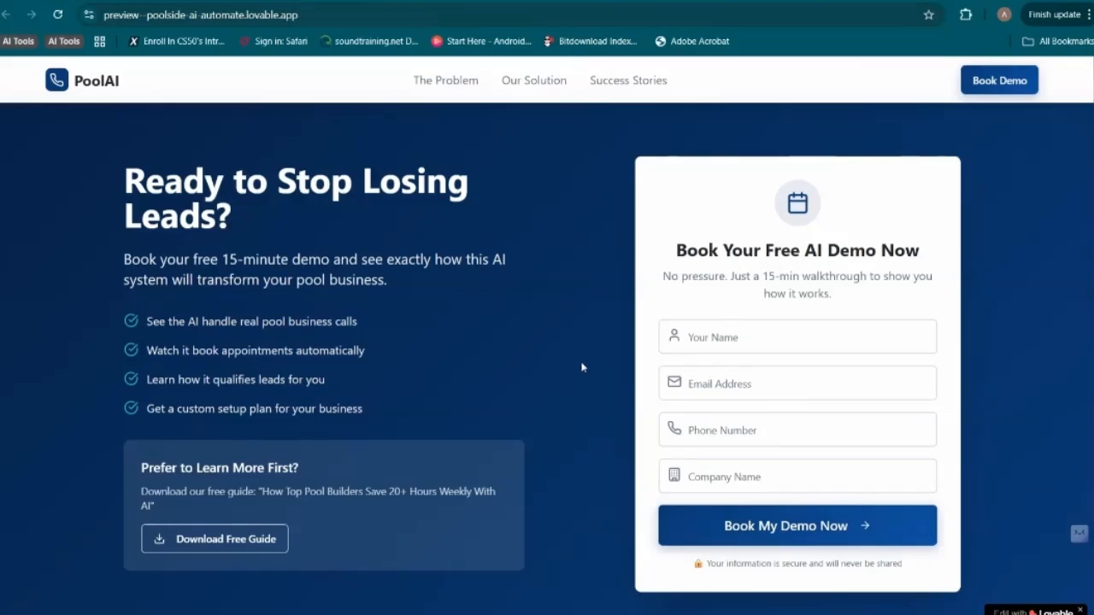
Review the whole landing page again from the closing section back to the hero, rechecking the problem and solution sections
{"action": "scroll", "coordinate": [568, 383], "scroll_direction": "up", "scroll_amount": 10}
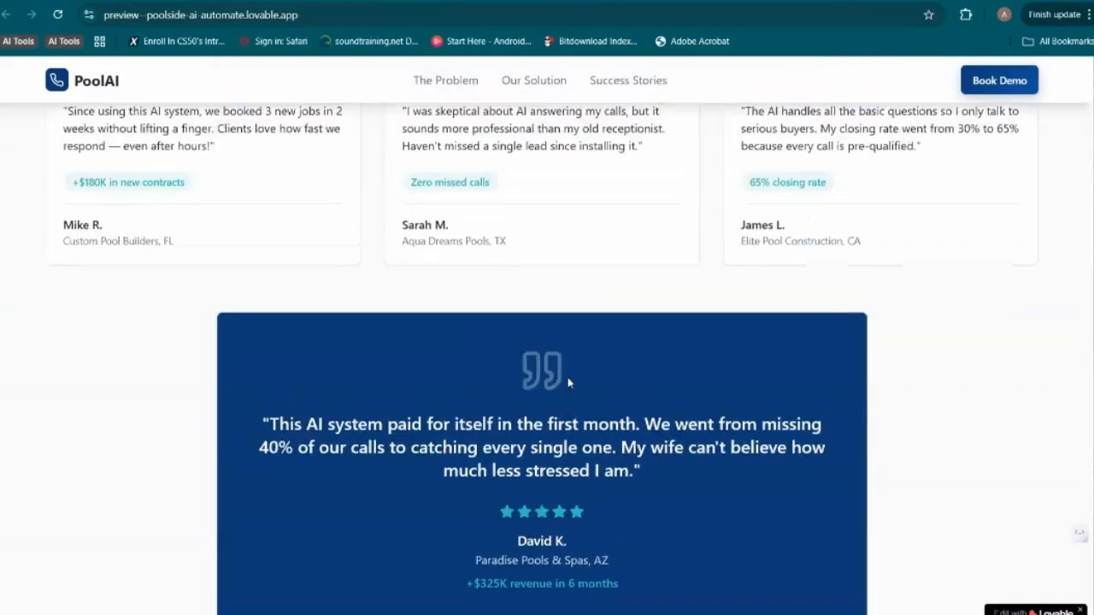
{"action": "scroll", "coordinate": [568, 383], "scroll_direction": "up", "scroll_amount": 15}
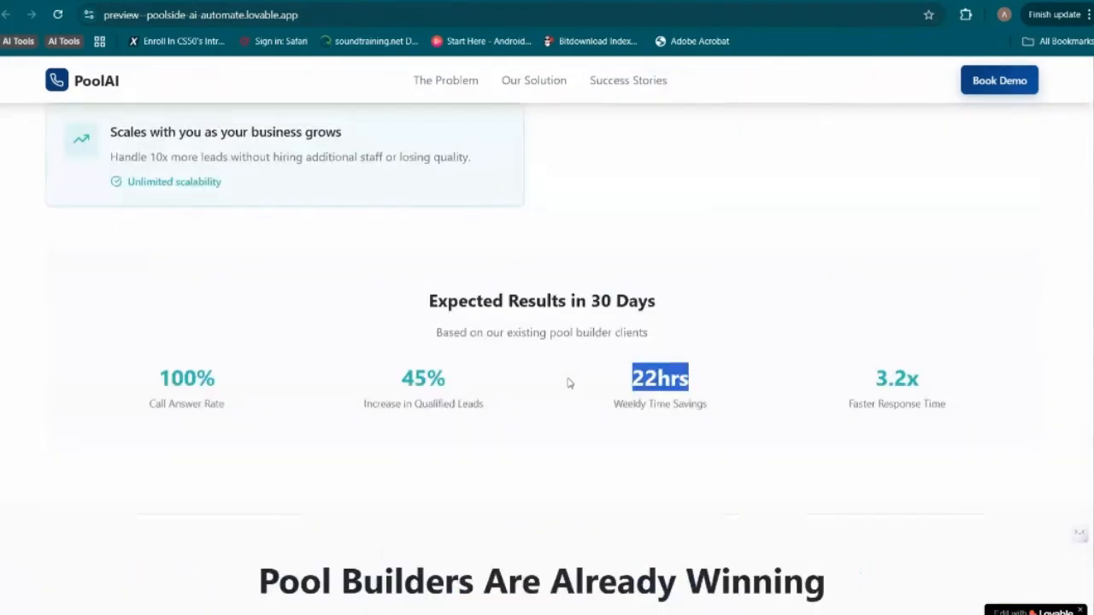
{"action": "scroll", "coordinate": [568, 383], "scroll_direction": "up", "scroll_amount": 8}
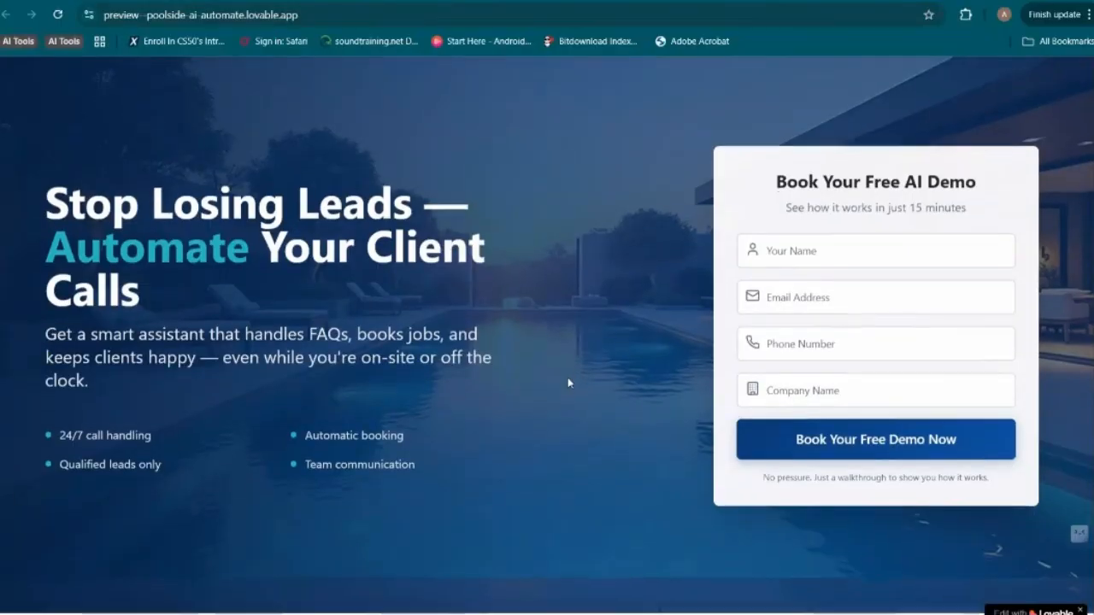
{"action": "scroll", "coordinate": [569, 383], "scroll_direction": "down", "scroll_amount": 3}
{"action": "scroll", "coordinate": [570, 384], "scroll_direction": "down", "scroll_amount": 6}
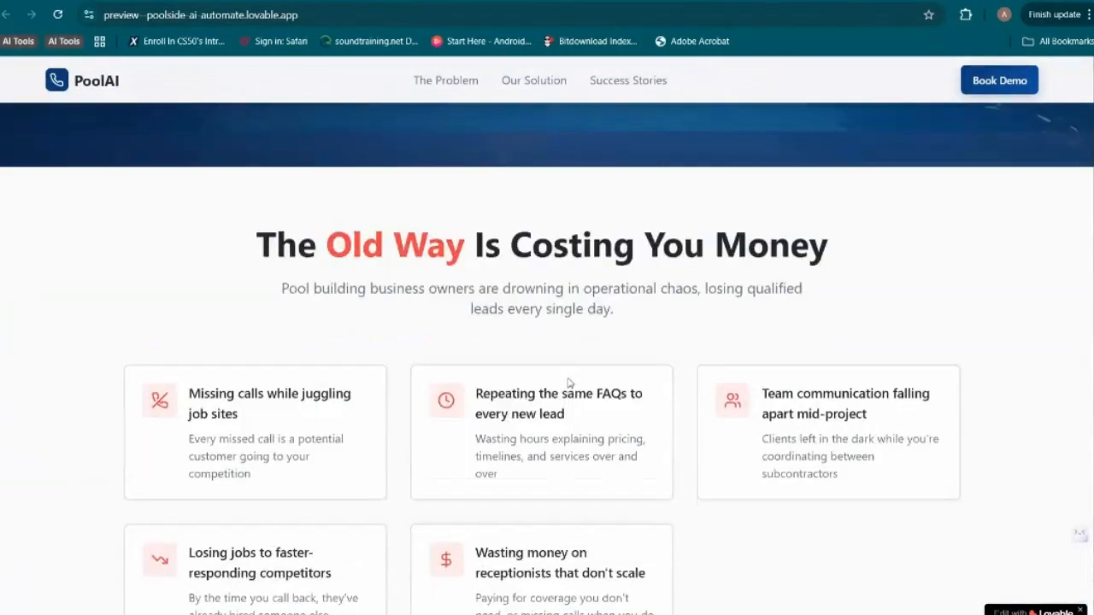
{"action": "scroll", "coordinate": [569, 383], "scroll_direction": "down", "scroll_amount": 7}
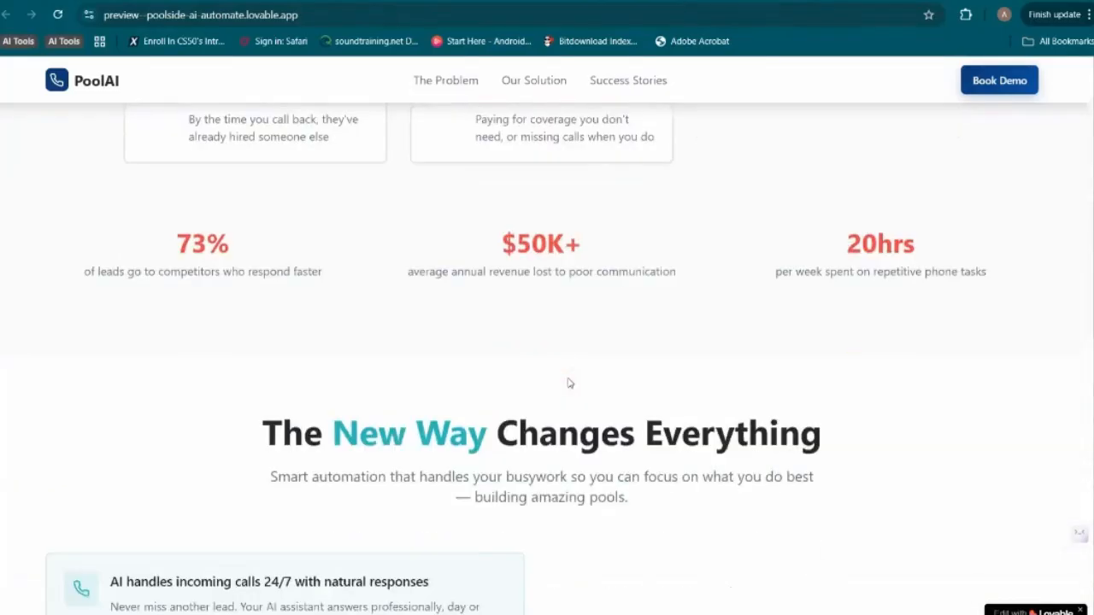
{"action": "scroll", "coordinate": [568, 383], "scroll_direction": "down", "scroll_amount": 5}
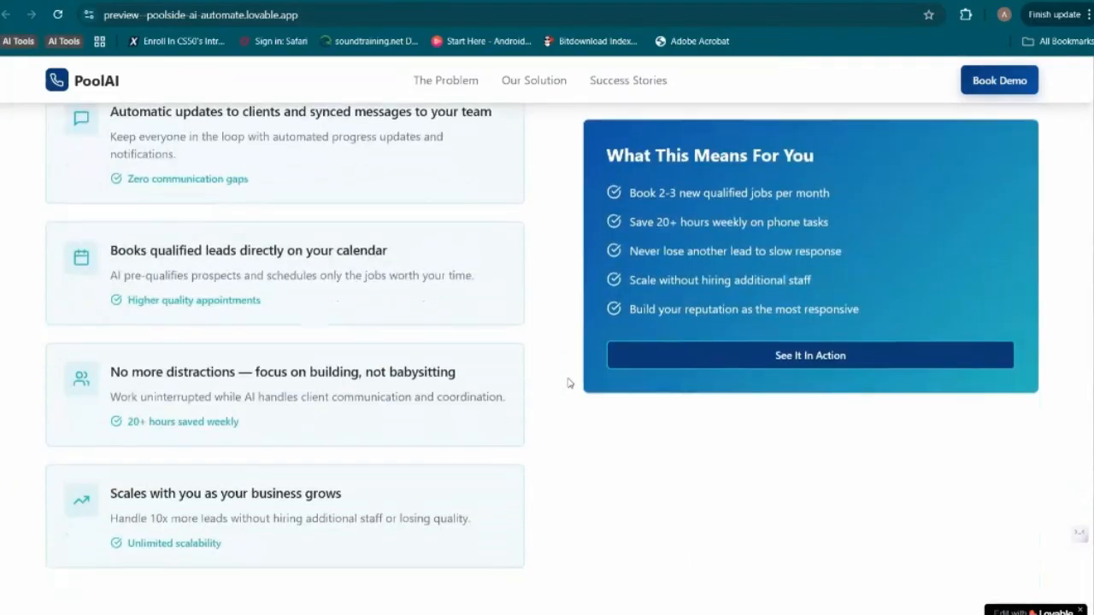
{"action": "scroll", "coordinate": [568, 383], "scroll_direction": "up", "scroll_amount": 12}
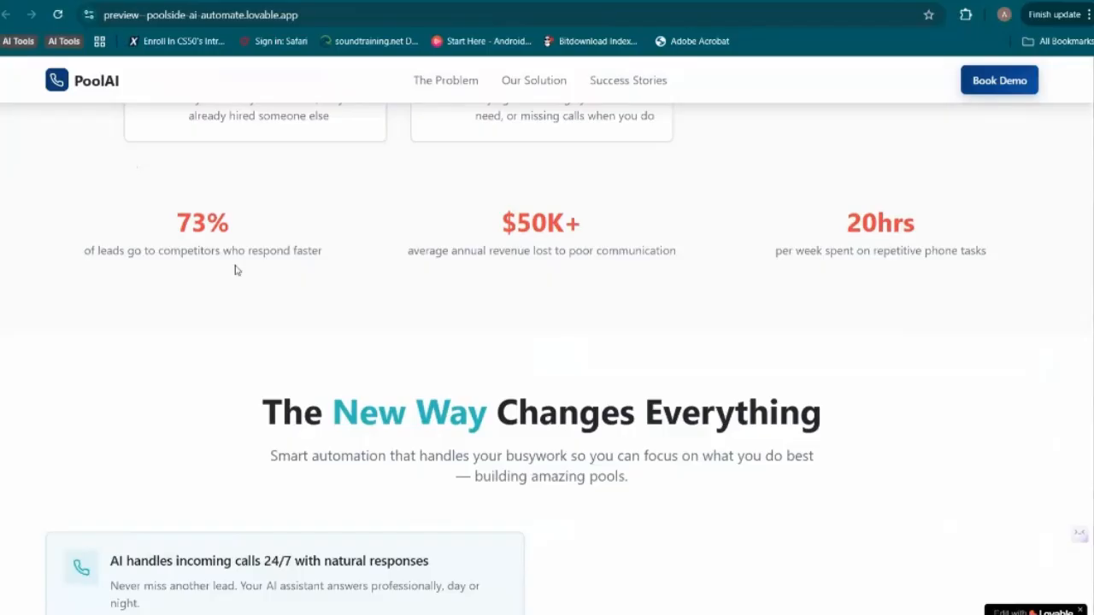
{"action": "scroll", "coordinate": [234, 268], "scroll_direction": "up", "scroll_amount": 10}
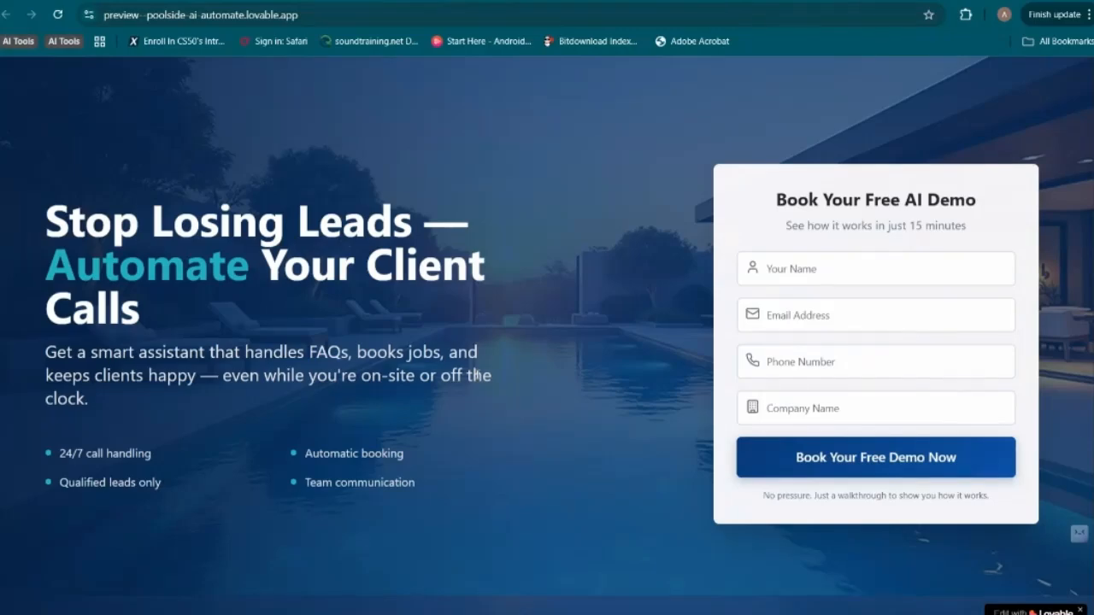
Switch to the Lovable project editor, look through the generated source files, and change from code view to the page preview
{"action": "left_click", "coordinate": [335, 3]}
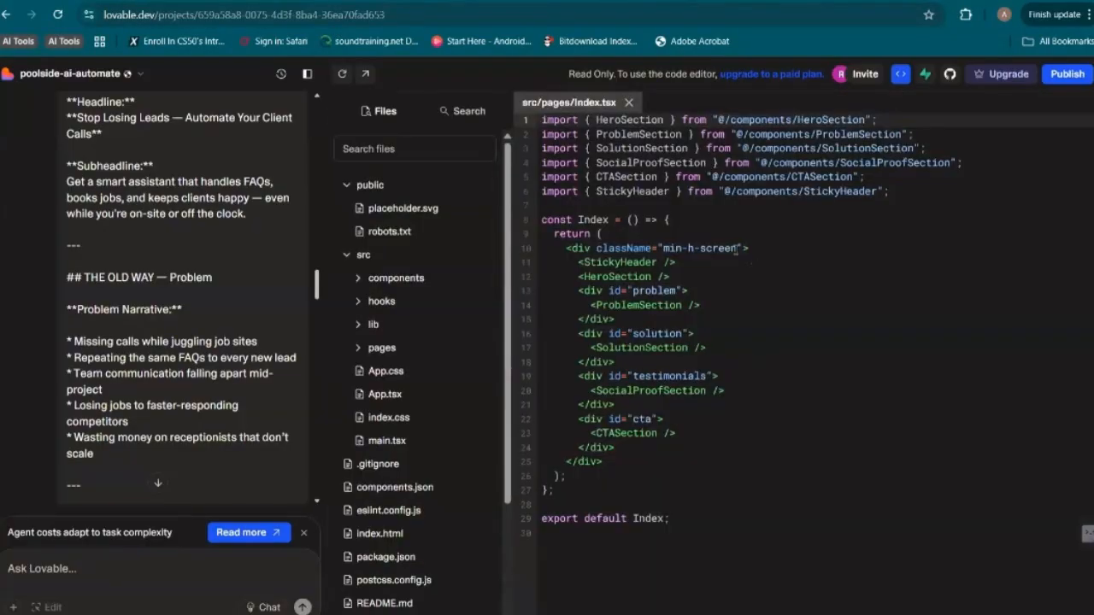
{"action": "scroll", "coordinate": [474, 445], "scroll_direction": "down", "scroll_amount": 2}
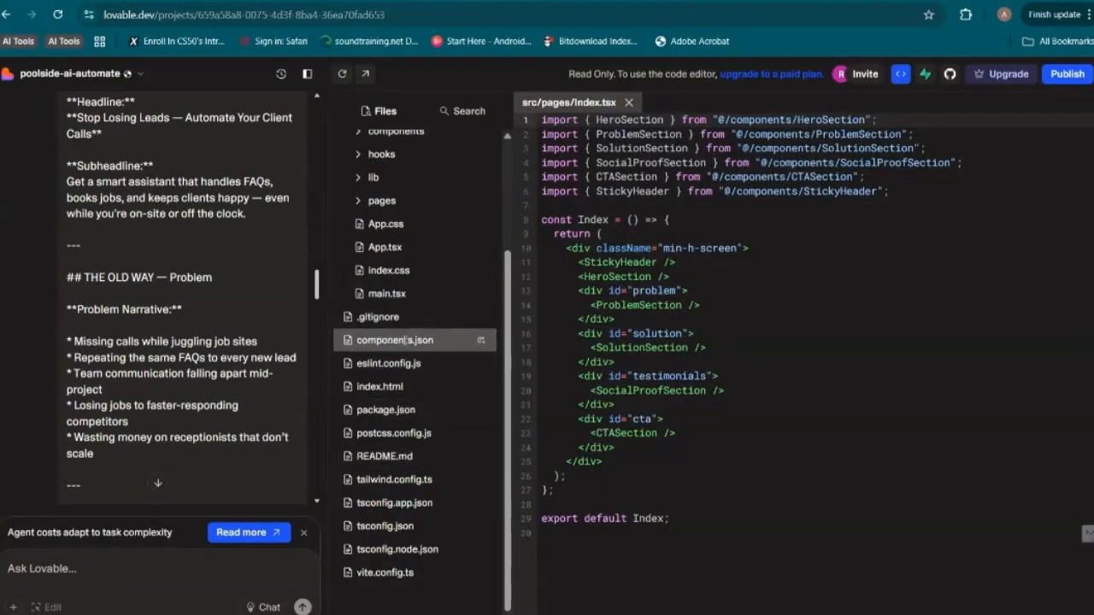
{"action": "left_click", "coordinate": [900, 74]}
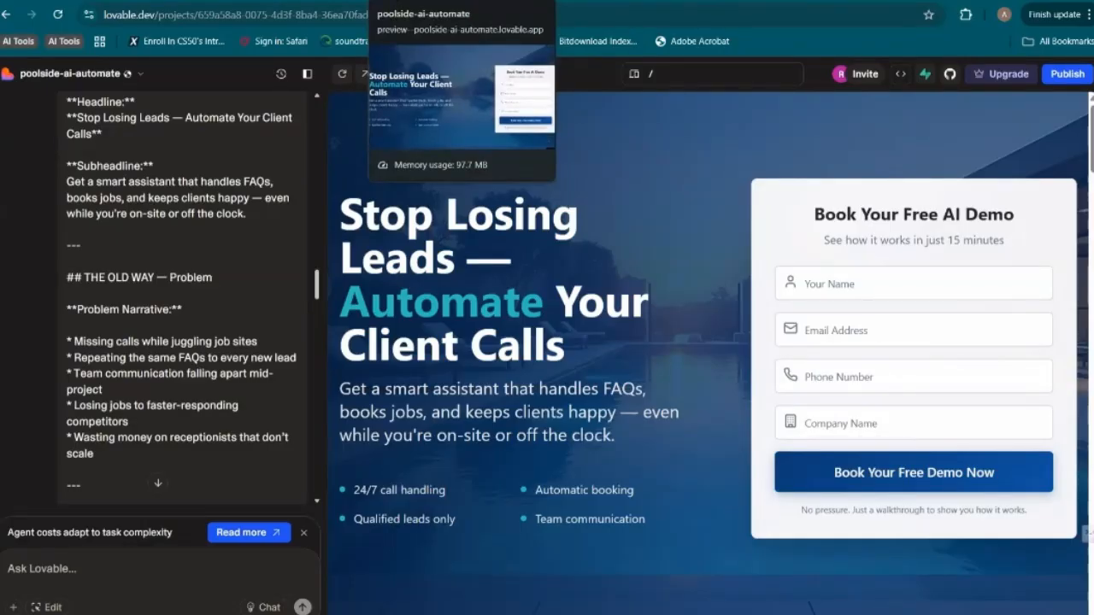
Return to the standalone page preview and check the name and email fields of the "Book Your Free AI Demo" form
{"action": "left_click", "coordinate": [443, 2]}
{"action": "scroll", "coordinate": [443, 179], "scroll_direction": "down", "scroll_amount": 3}
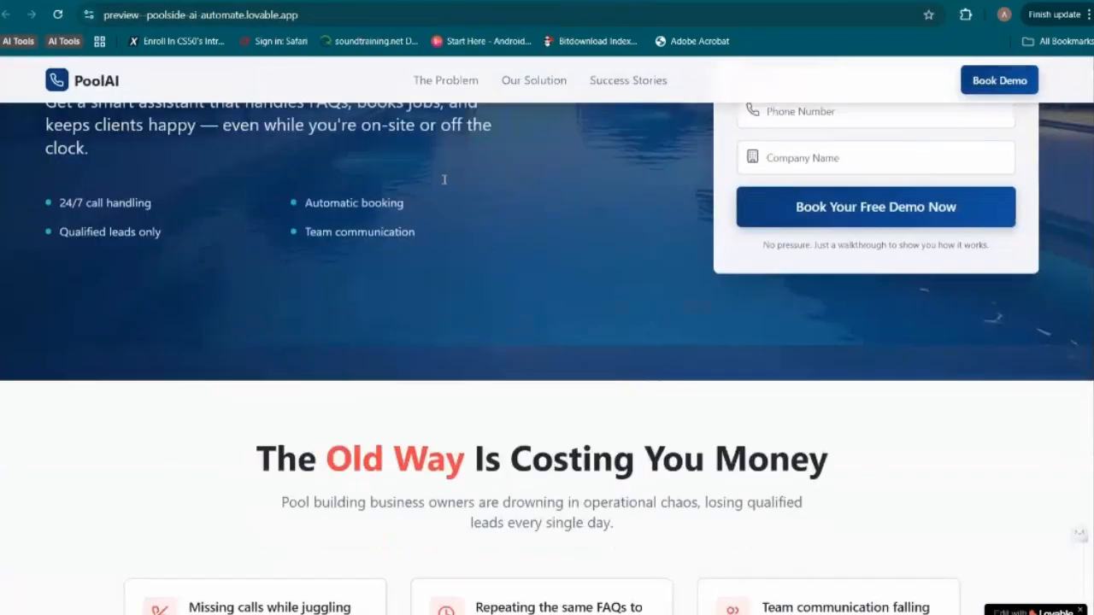
{"action": "scroll", "coordinate": [445, 178], "scroll_direction": "up", "scroll_amount": 3}
{"action": "left_click", "coordinate": [772, 236]}
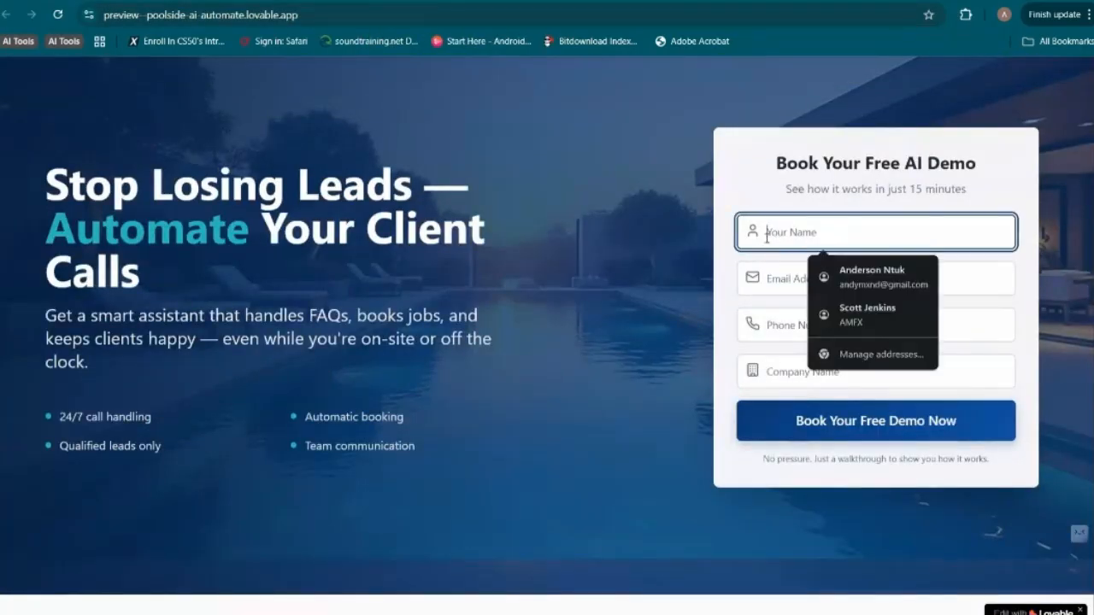
{"action": "left_click", "coordinate": [771, 282]}
{"action": "left_click", "coordinate": [765, 208]}
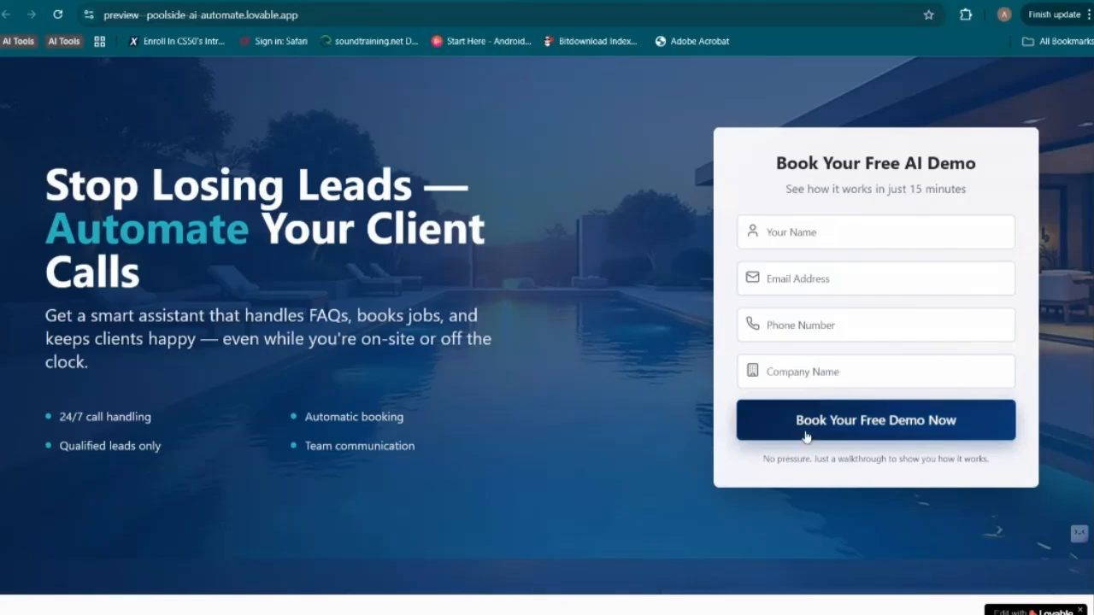
Test the header links The Problem, Our Solution and Success Stories, and return to the hero section
{"action": "scroll", "coordinate": [808, 436], "scroll_direction": "down", "scroll_amount": 2}
{"action": "scroll", "coordinate": [805, 431], "scroll_direction": "down", "scroll_amount": 12}
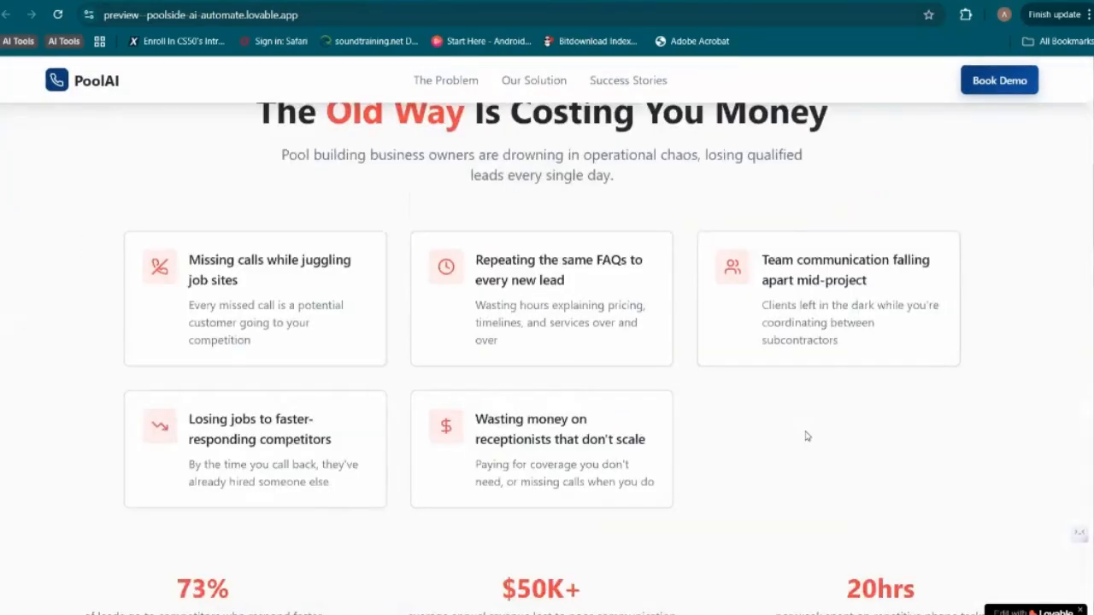
{"action": "scroll", "coordinate": [813, 381], "scroll_direction": "down", "scroll_amount": 3}
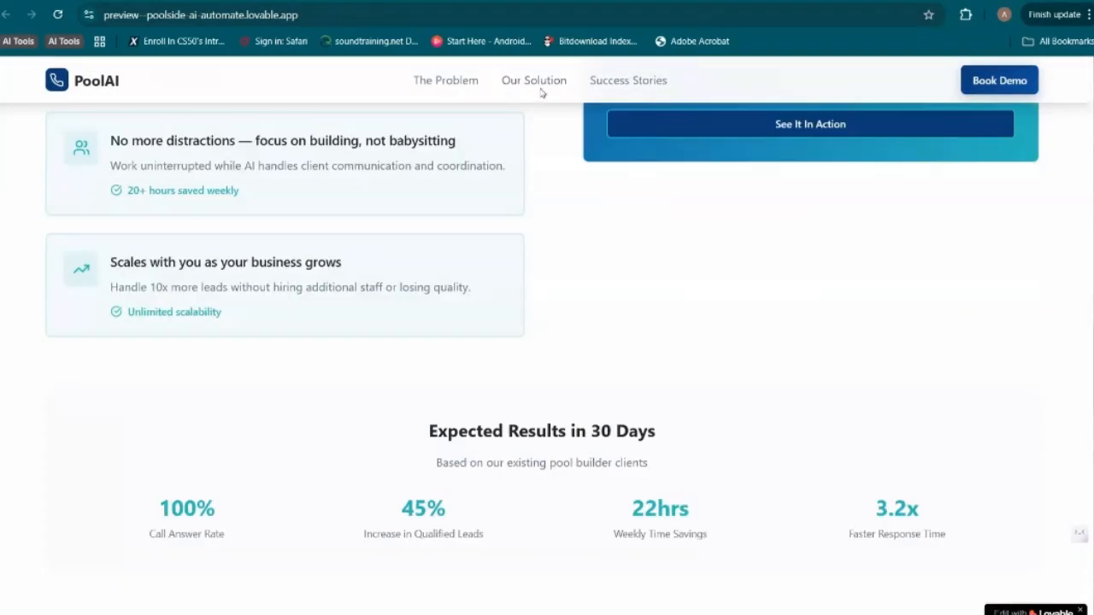
{"action": "left_click", "coordinate": [453, 81]}
{"action": "left_click", "coordinate": [530, 81]}
{"action": "left_click", "coordinate": [626, 80]}
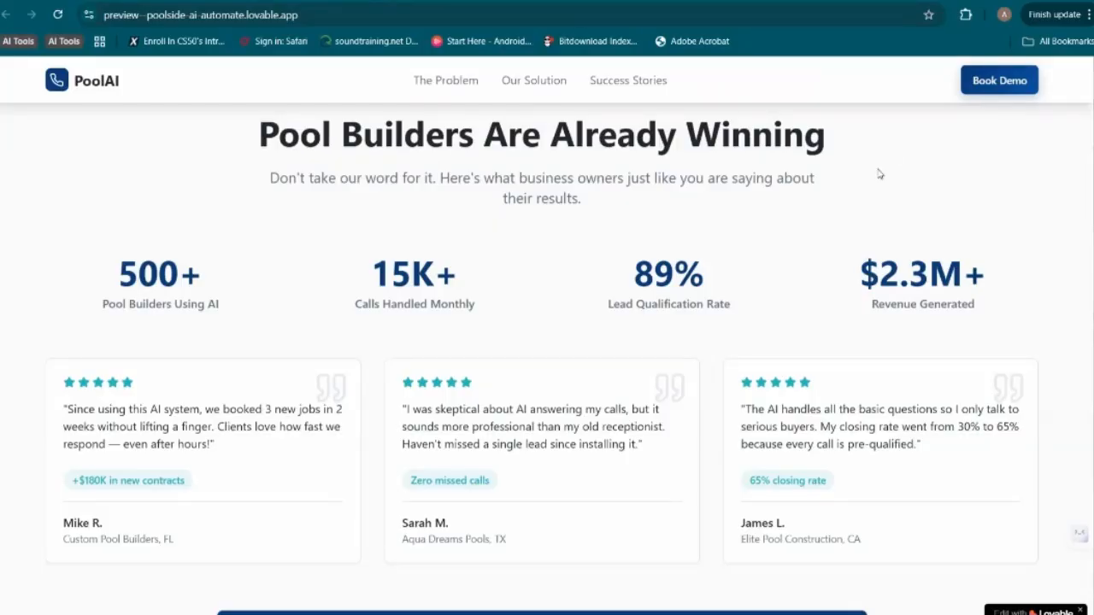
{"action": "scroll", "coordinate": [880, 175], "scroll_direction": "up", "scroll_amount": 3}
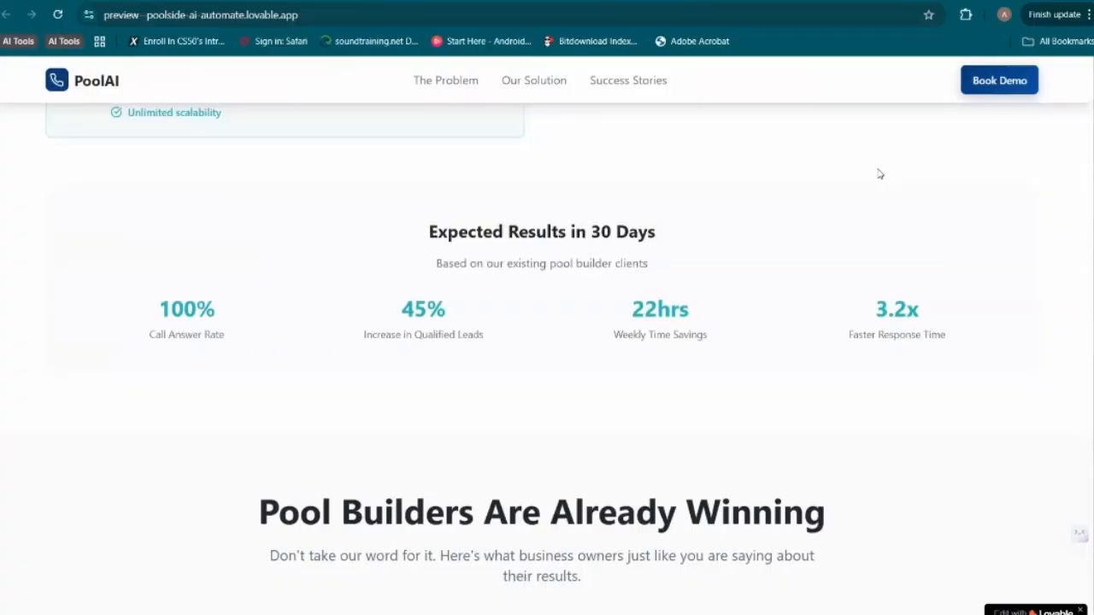
{"action": "scroll", "coordinate": [880, 174], "scroll_direction": "up", "scroll_amount": 15}
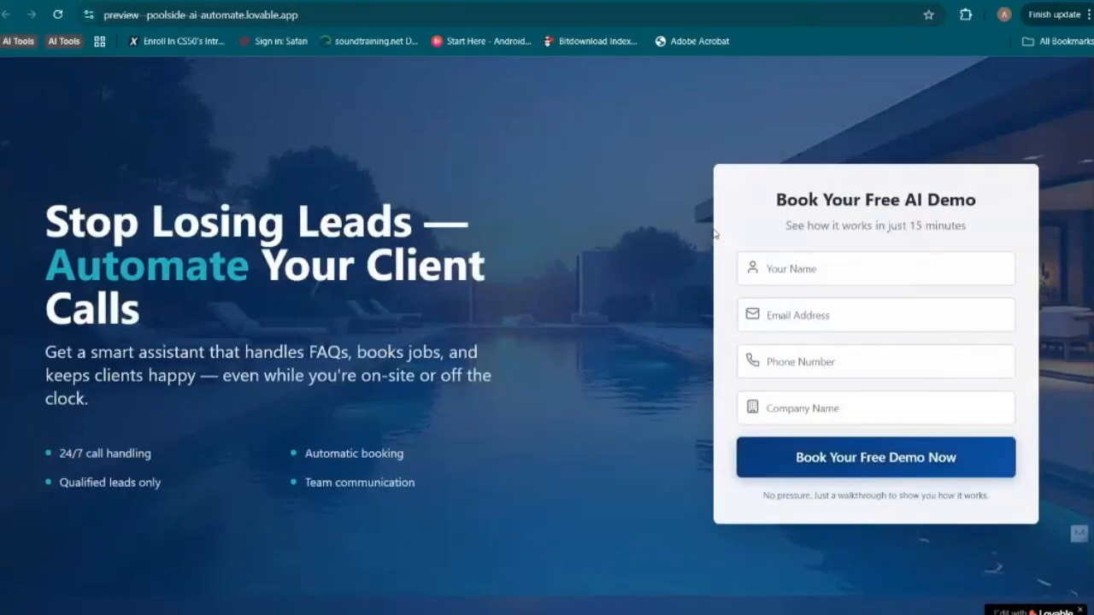